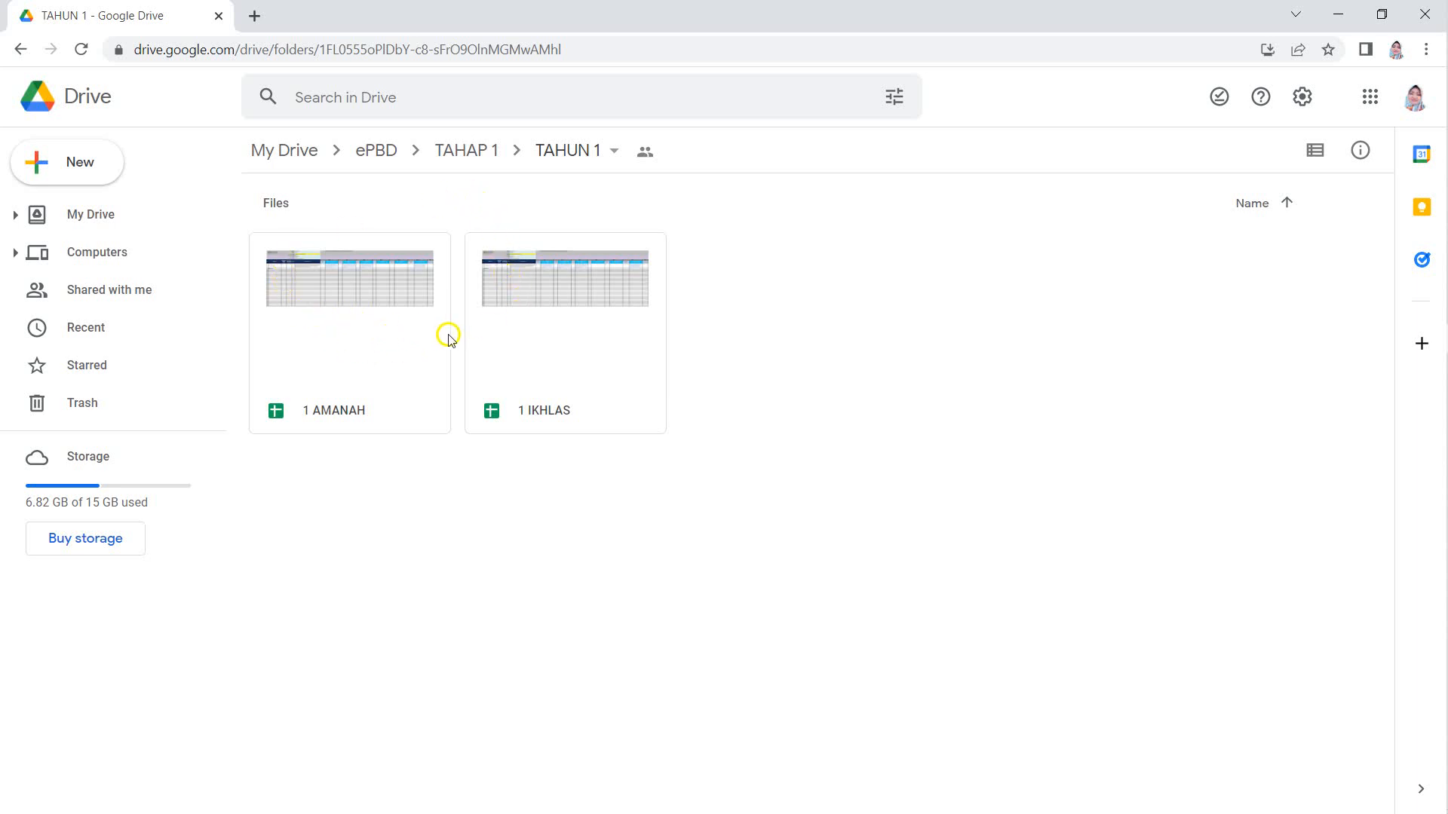
Open the 1 AMANAH spreadsheet and view the available report types for the PELAPORAN field
double_click(351, 316)
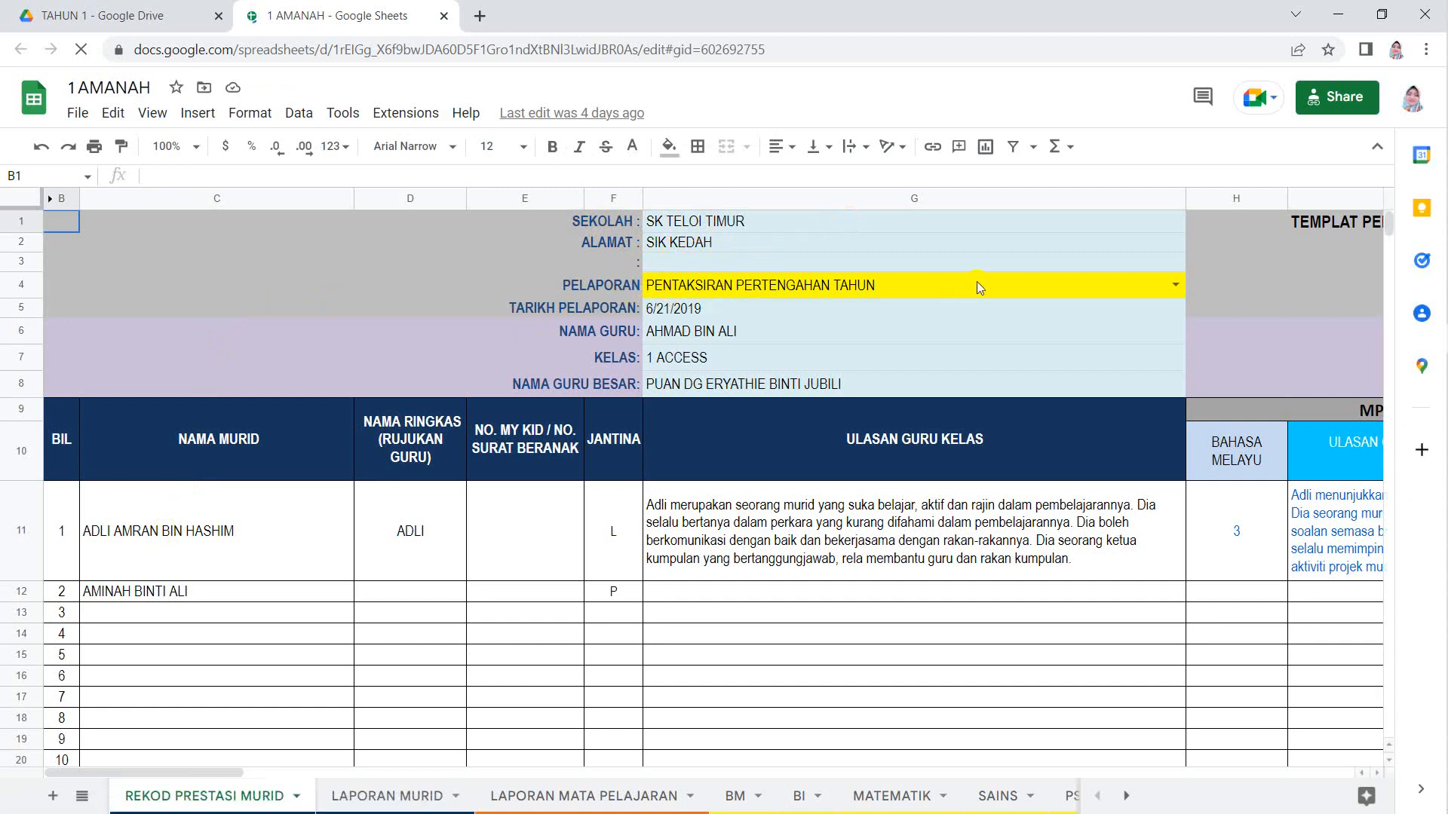
left_click(1144, 285)
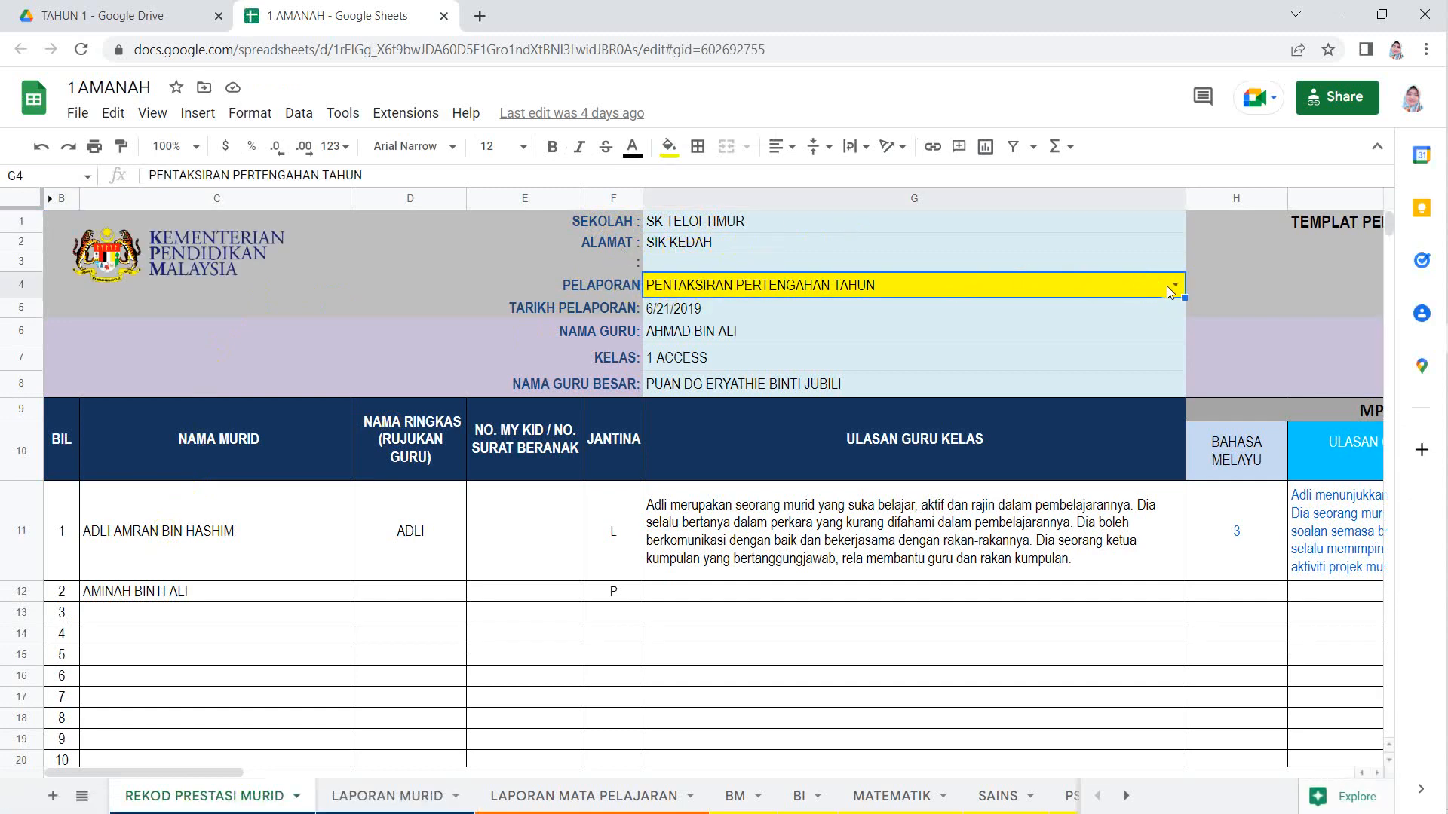
left_click(1174, 287)
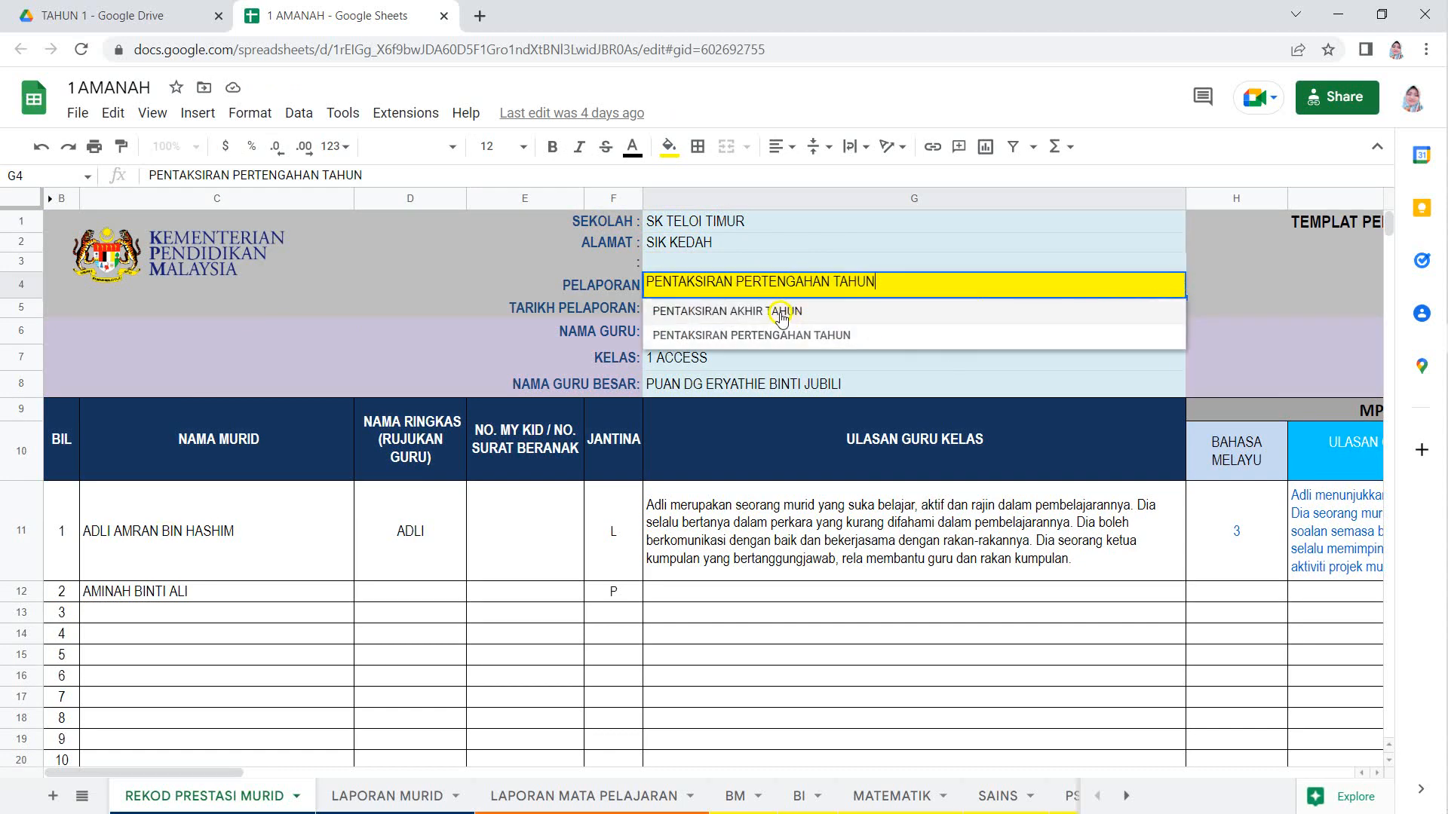
left_click(1244, 286)
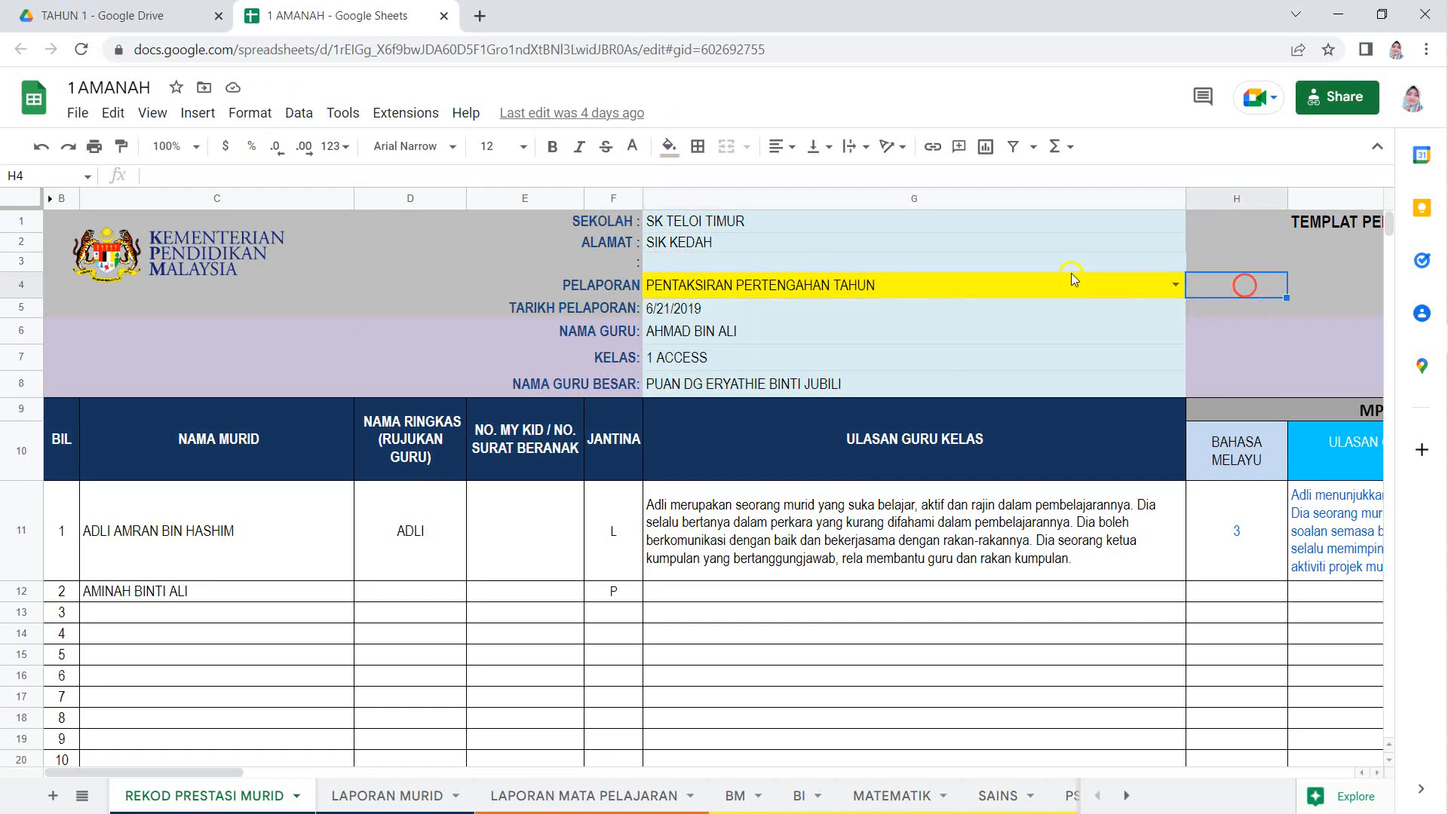
Review the report date, teacher name and class fields, and look through the NAMA MURID column
left_click(826, 305)
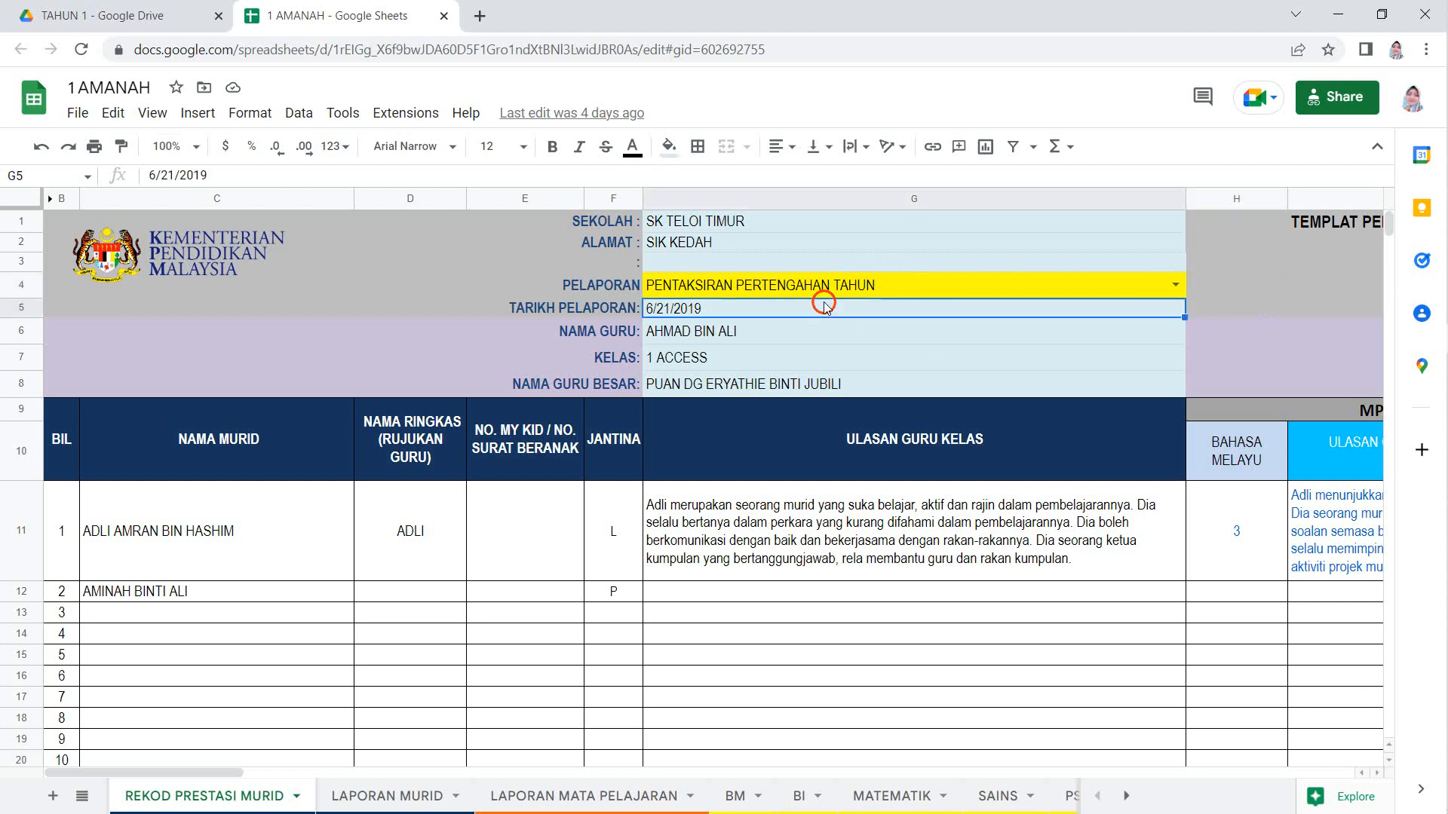
left_click(750, 344)
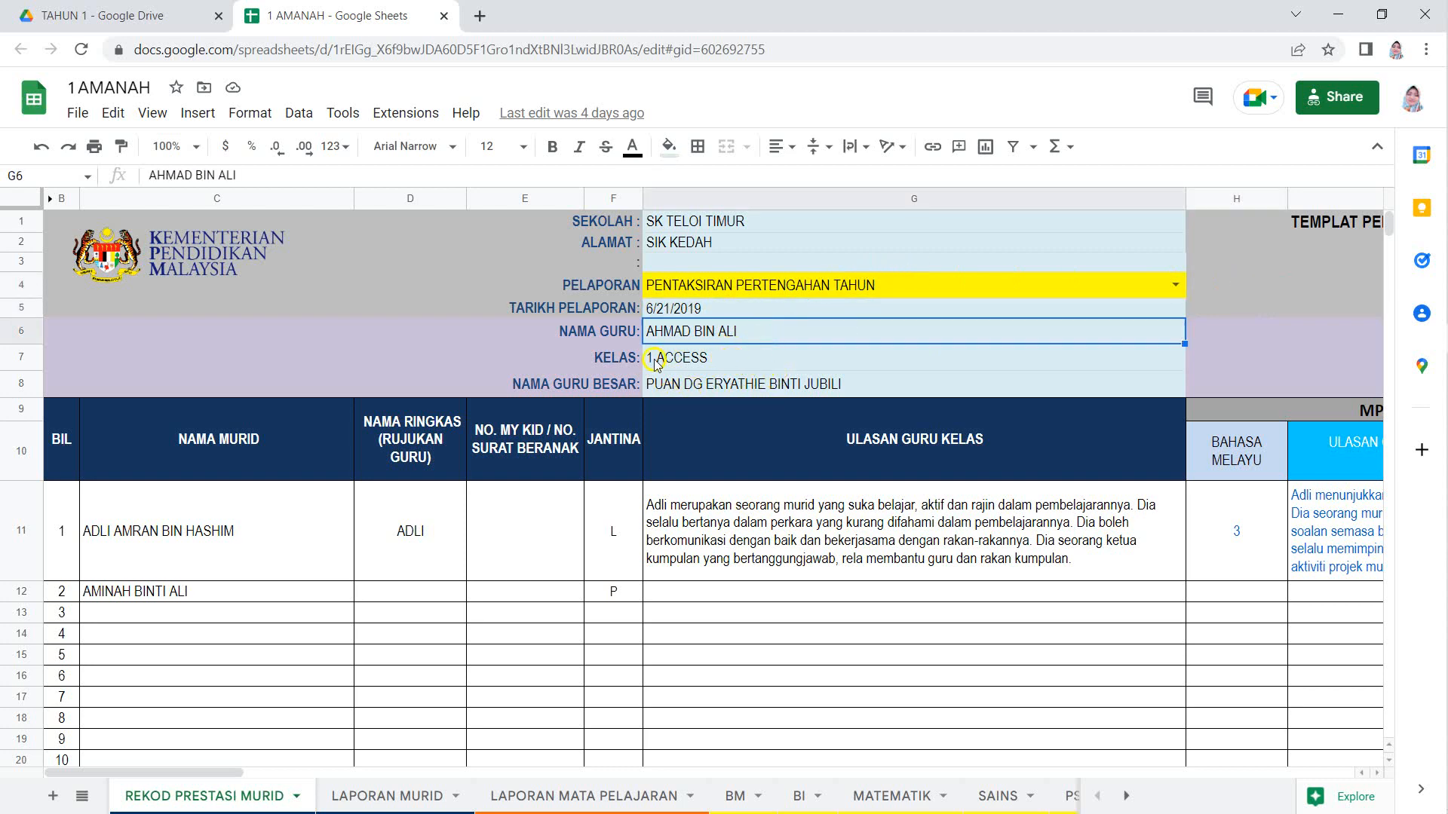
left_click(679, 359)
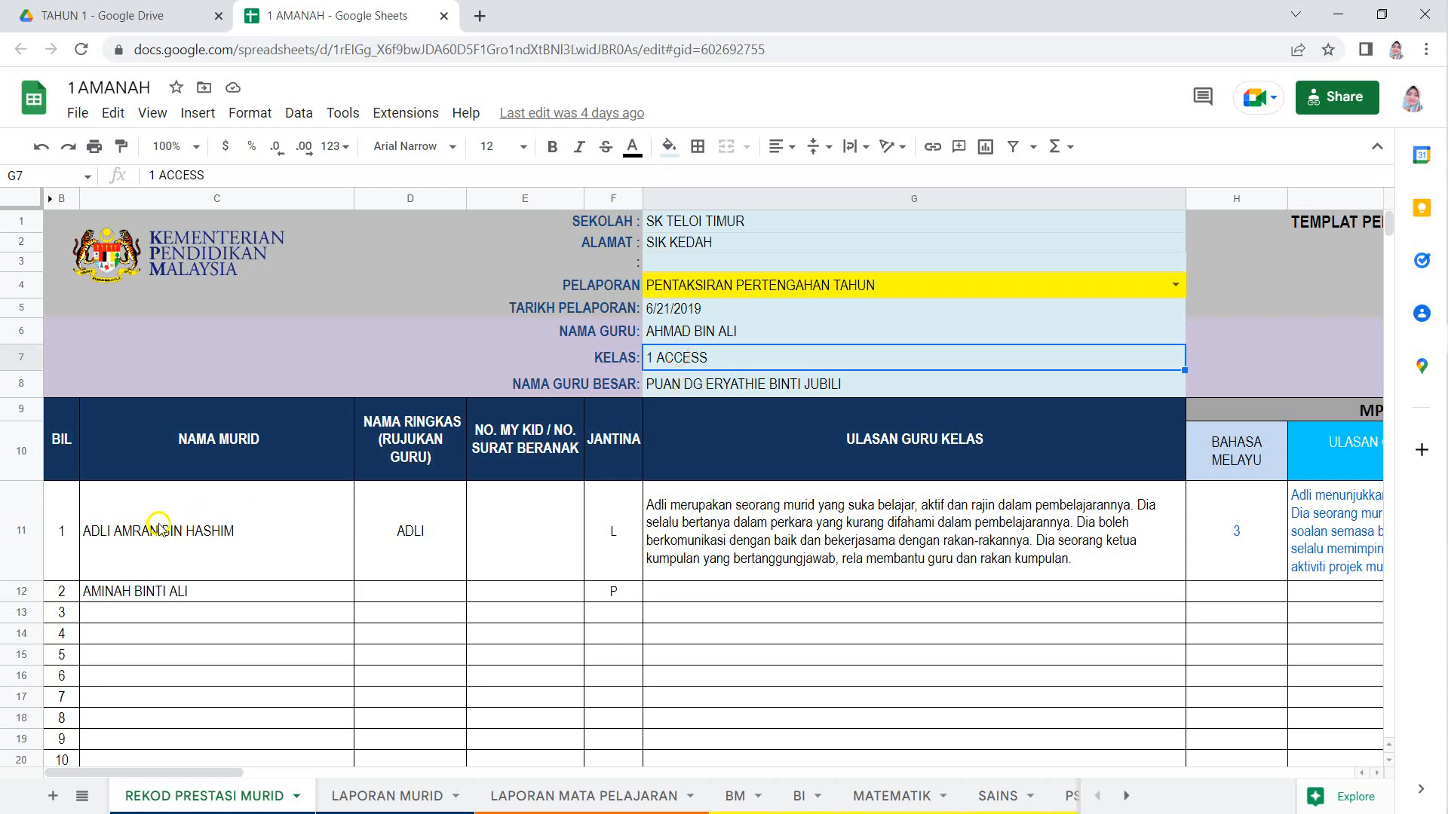
left_click(184, 516)
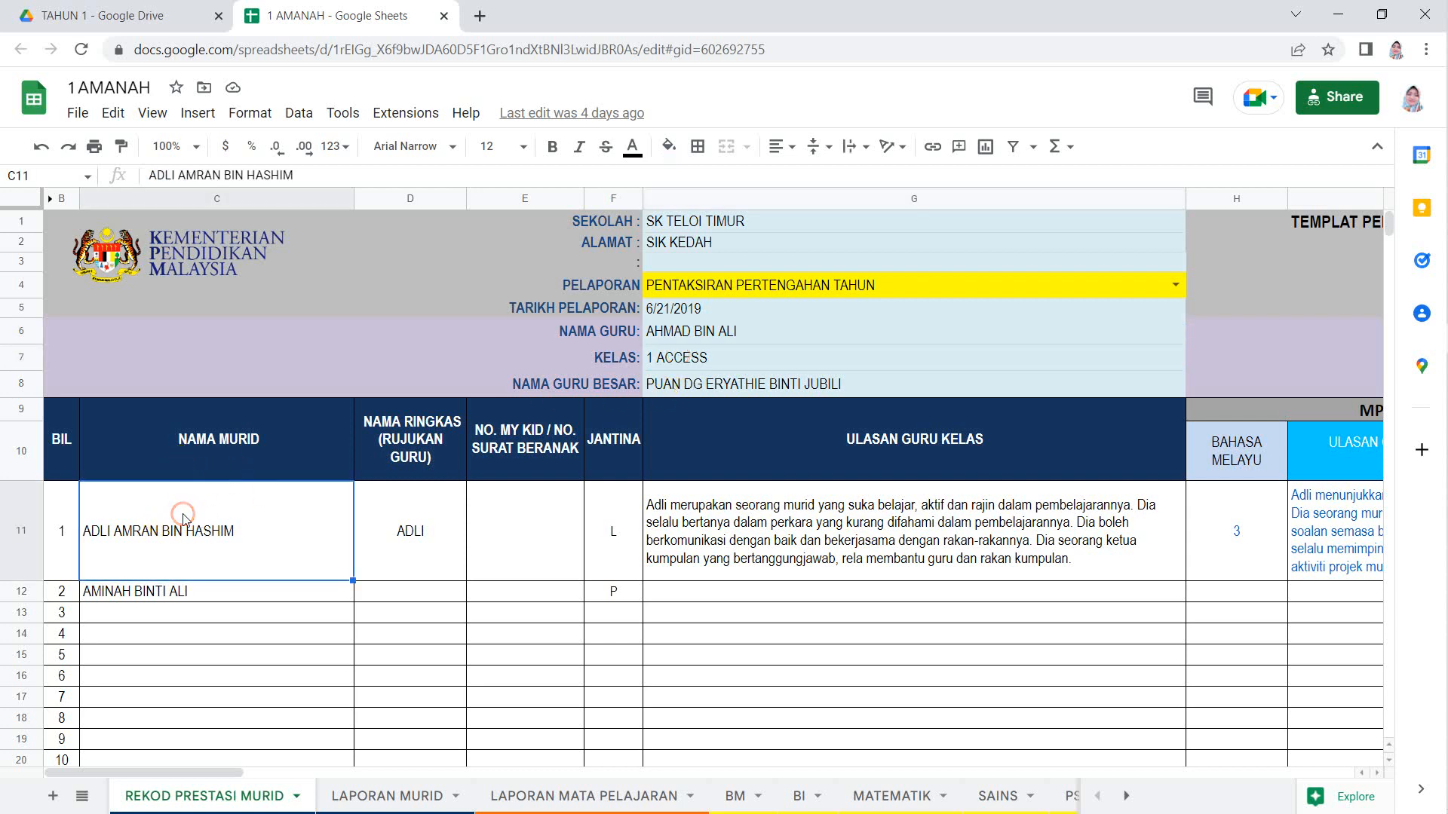
scroll(198, 624, "down", 8)
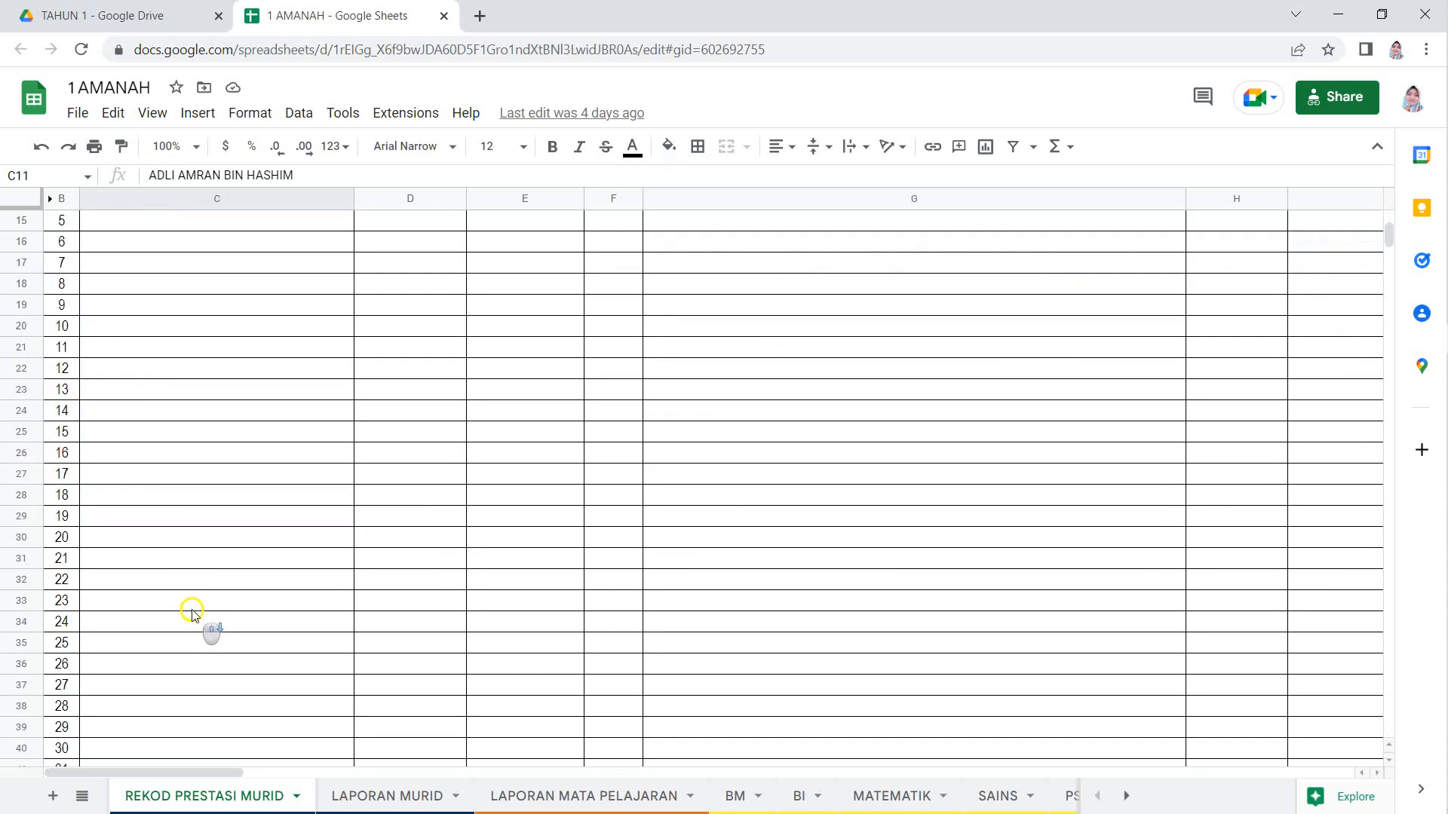
scroll(197, 624, "up", 8)
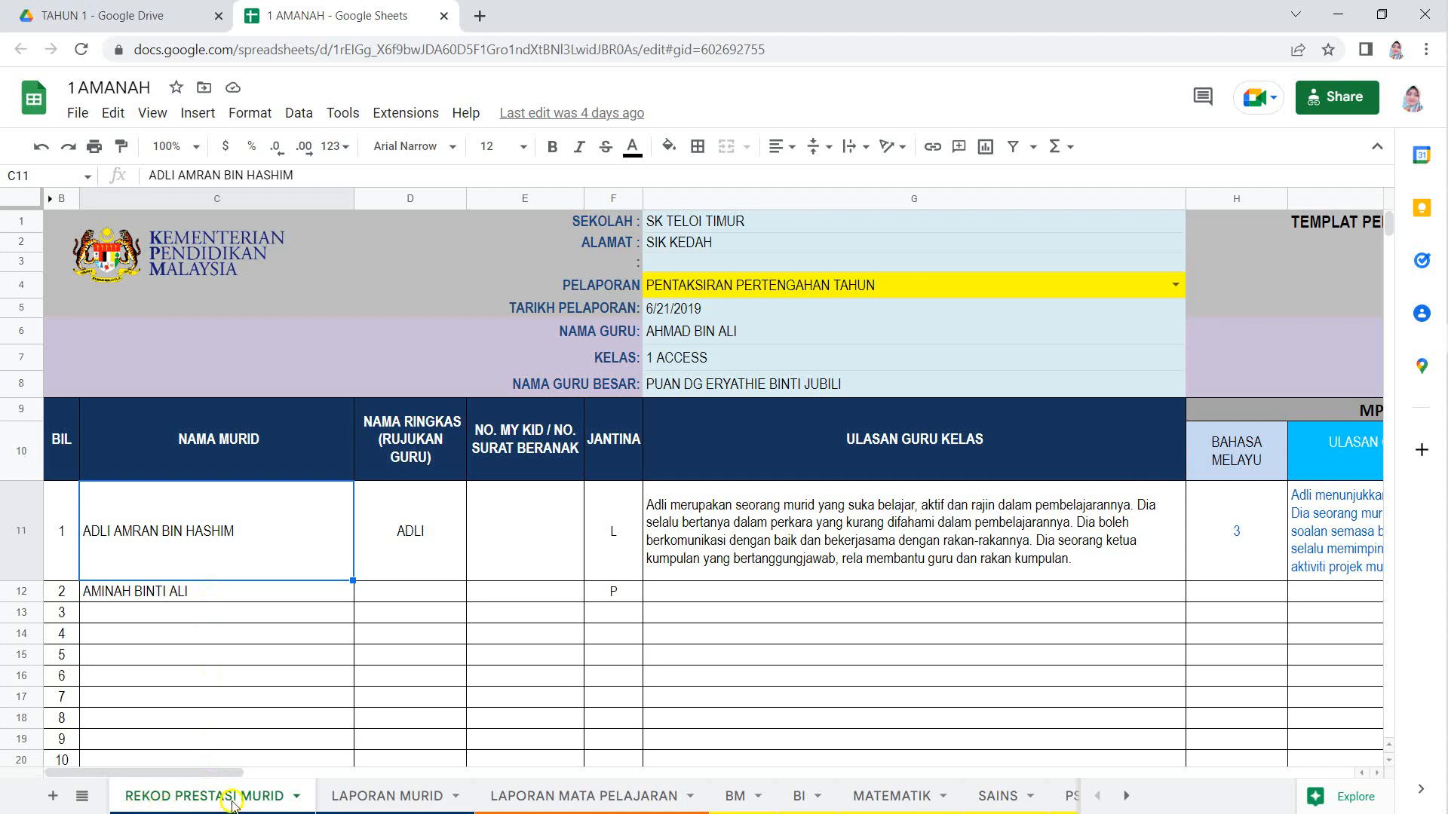
Examine the first pupil's record in row 11, from the pupil name across to the class teacher's comment
left_click(223, 512)
left_click(458, 521)
left_click(720, 507)
left_click(255, 541)
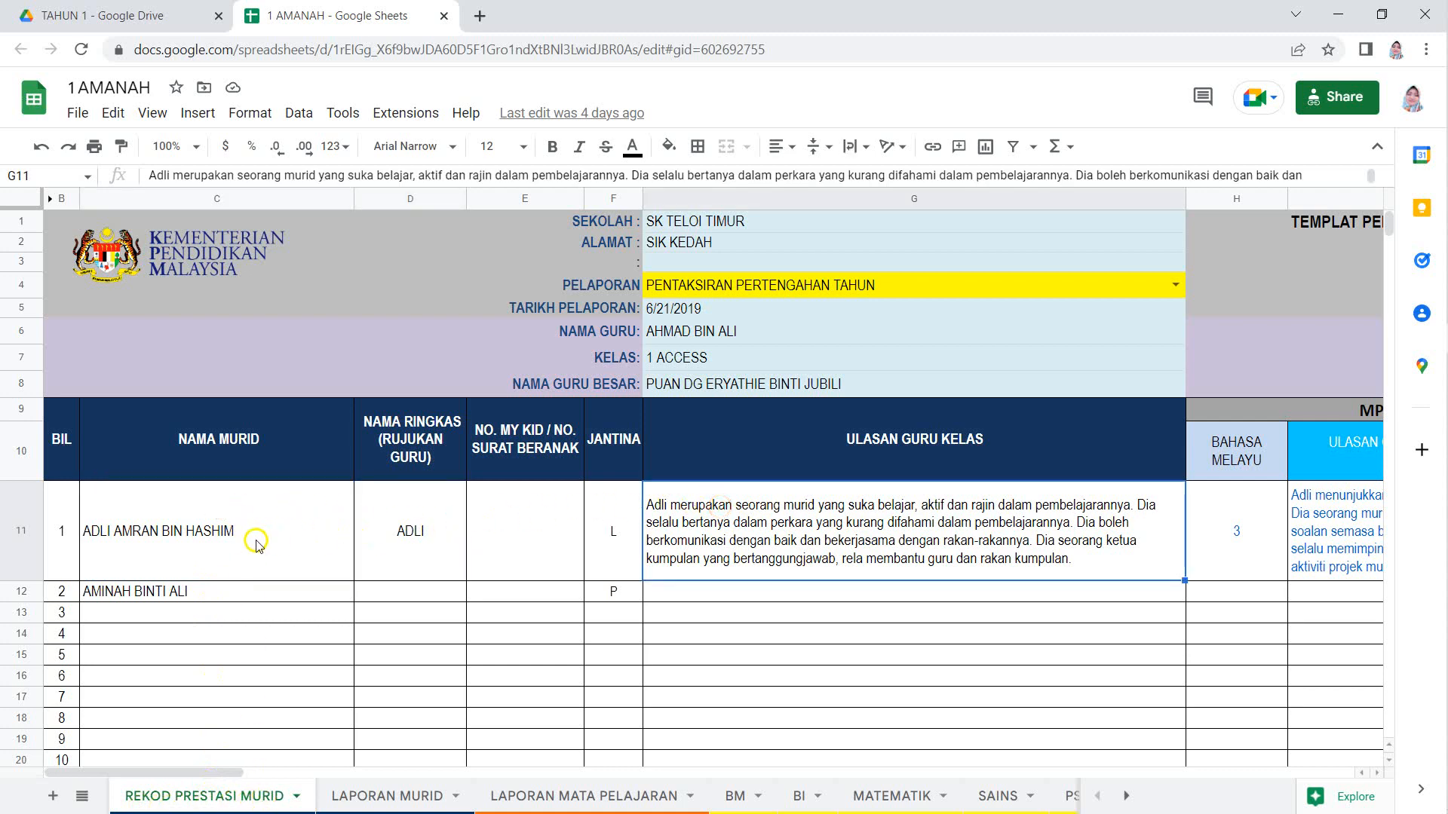
left_click(298, 607)
left_click(258, 517)
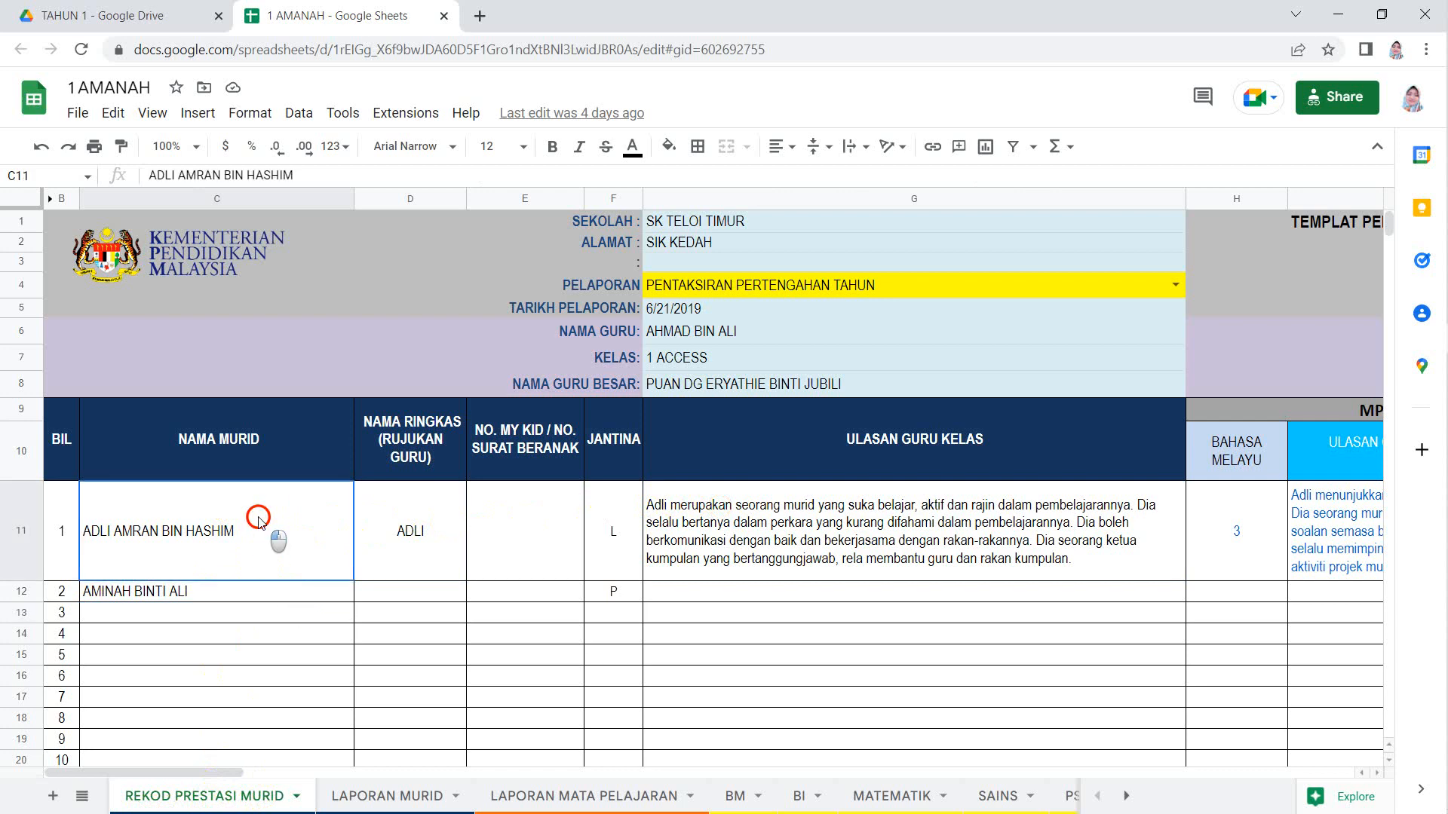
left_click(457, 525)
left_click(317, 528)
left_click(559, 526)
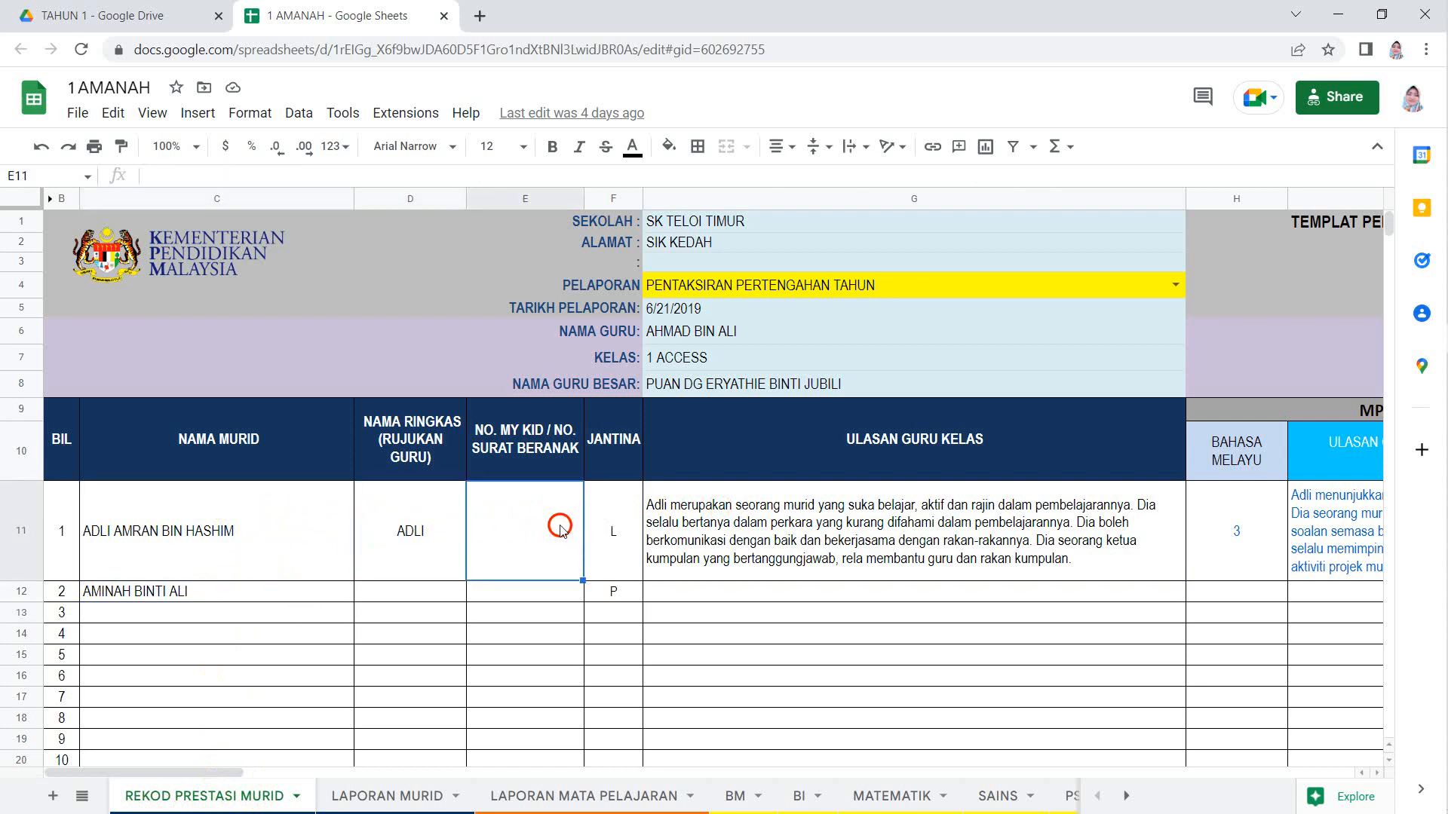
left_click(324, 554)
left_click_drag(324, 554, 854, 545)
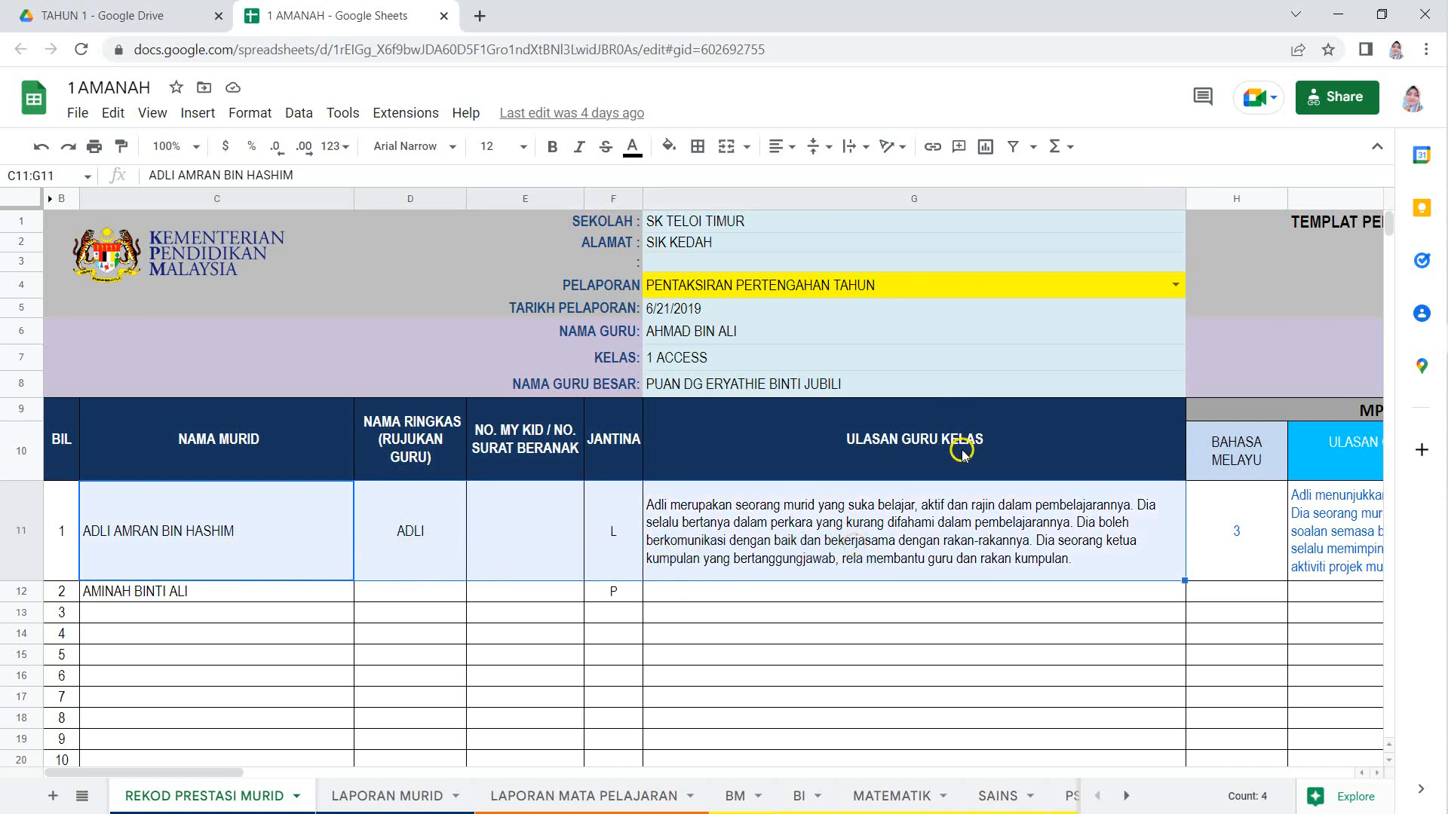
left_click(972, 521)
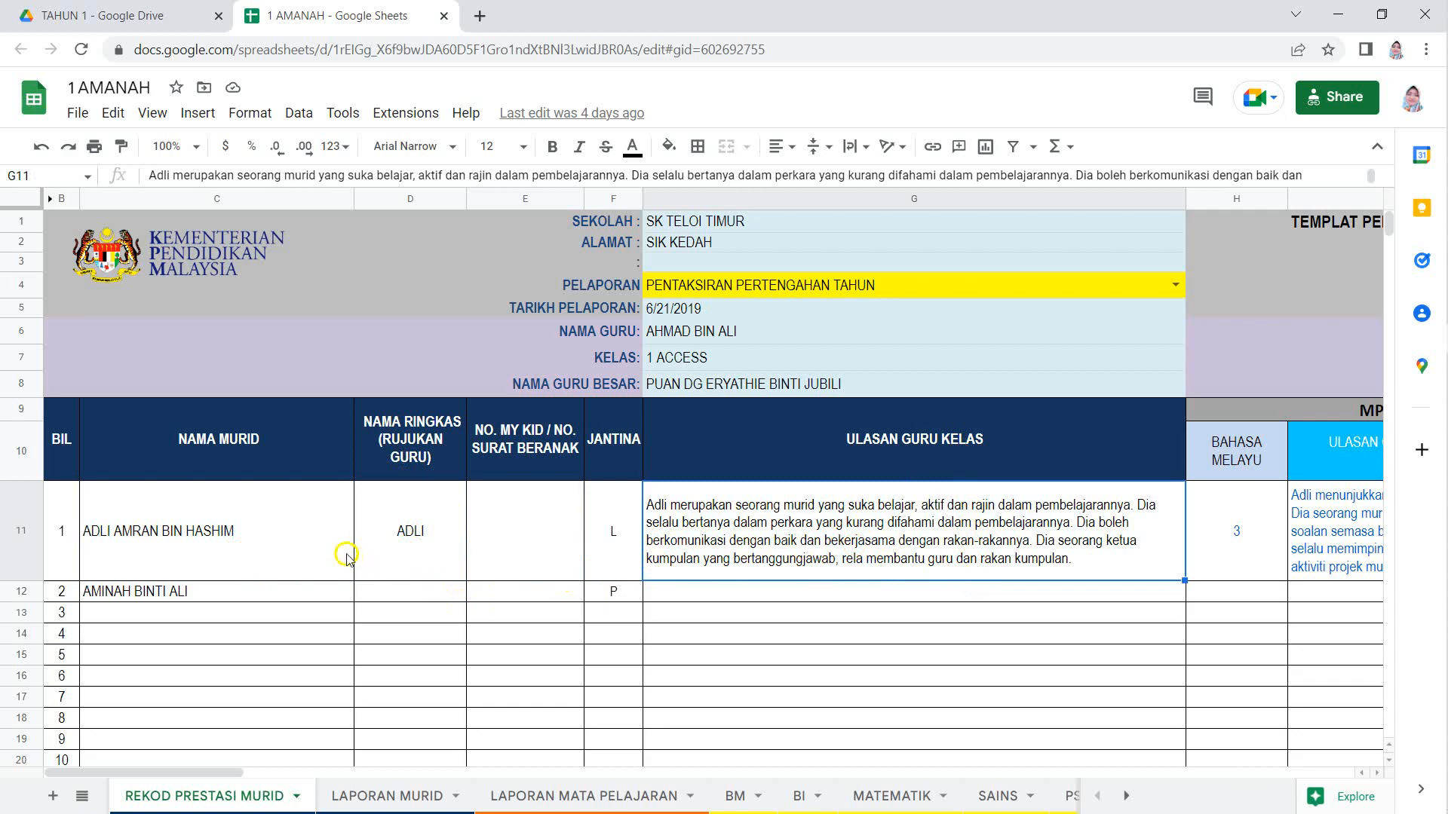
Look through the numbered pupil rows below the first records and return to the header
scroll(279, 543, "down", 1)
scroll(279, 543, "down", 5)
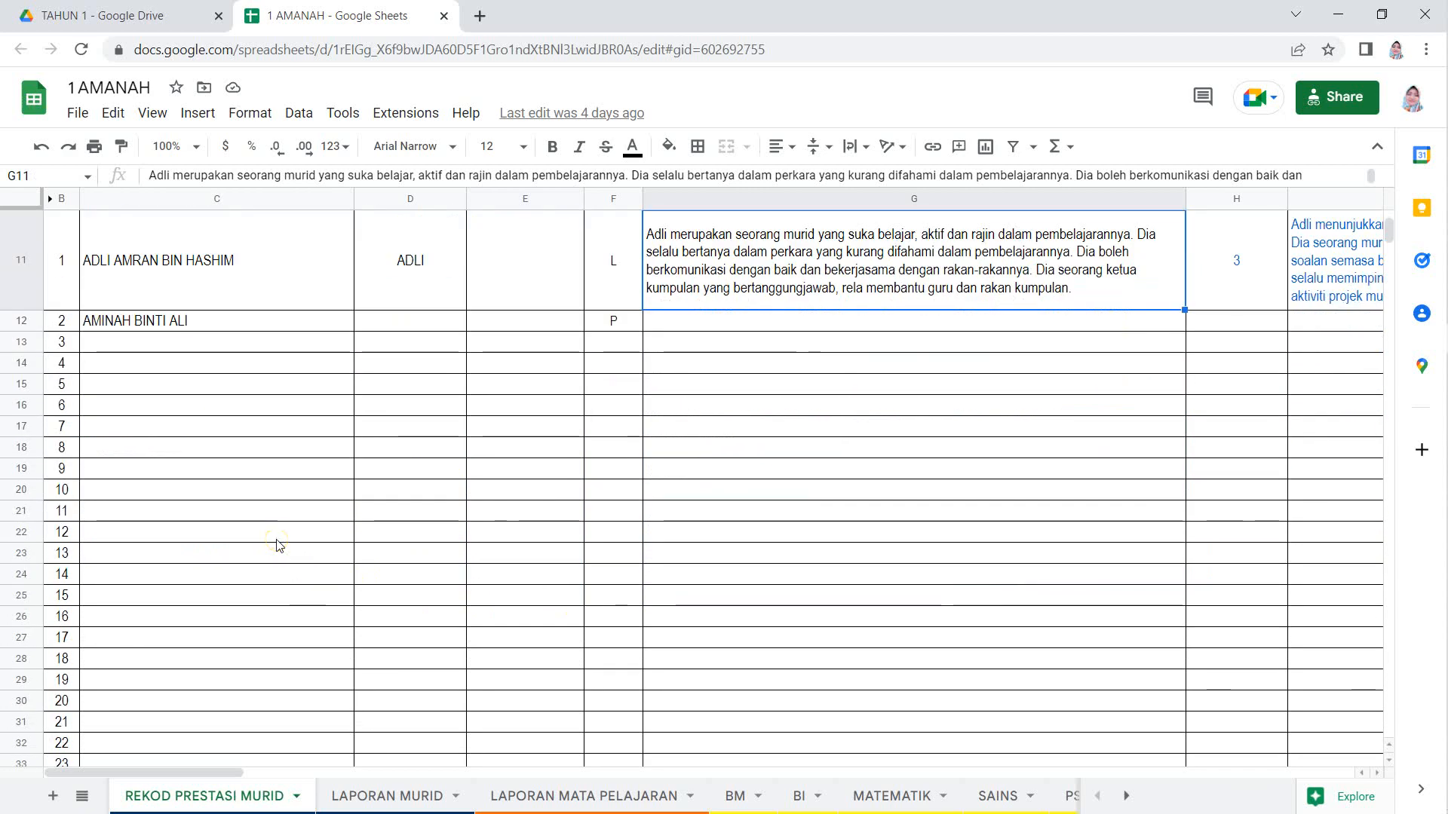
scroll(258, 345, "down", 3)
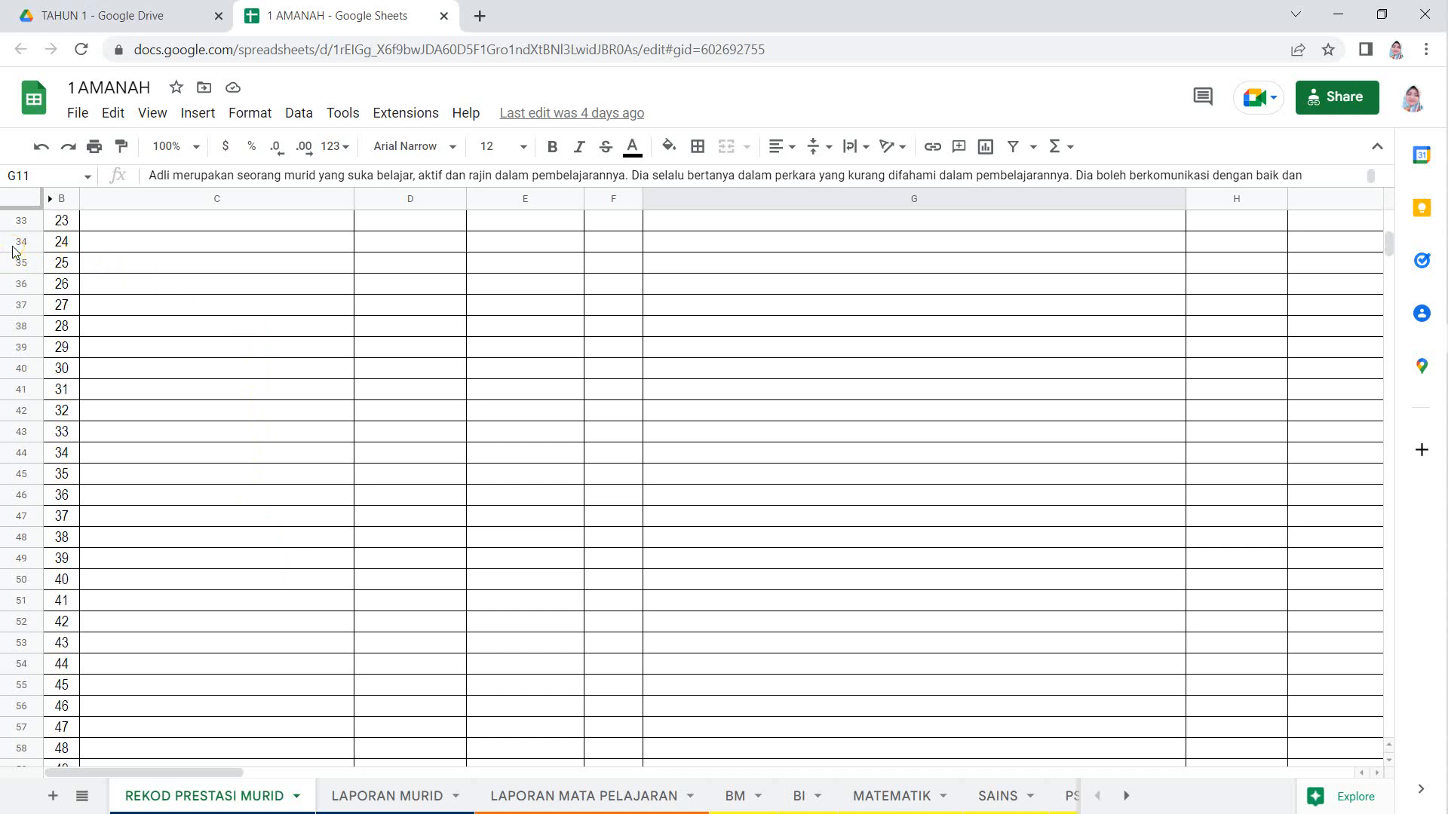
scroll(316, 313, "up", 10)
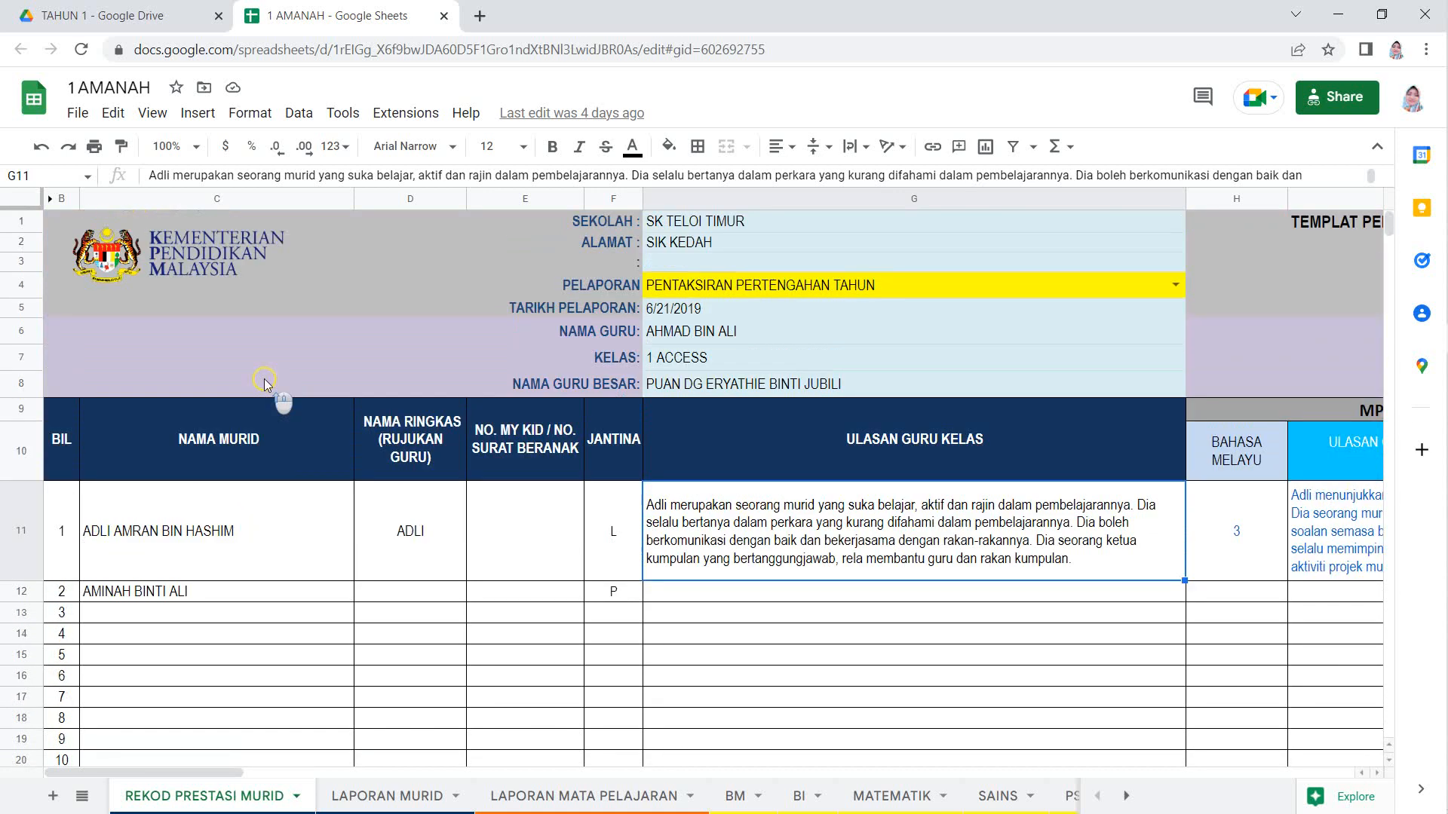
right_click(21, 537)
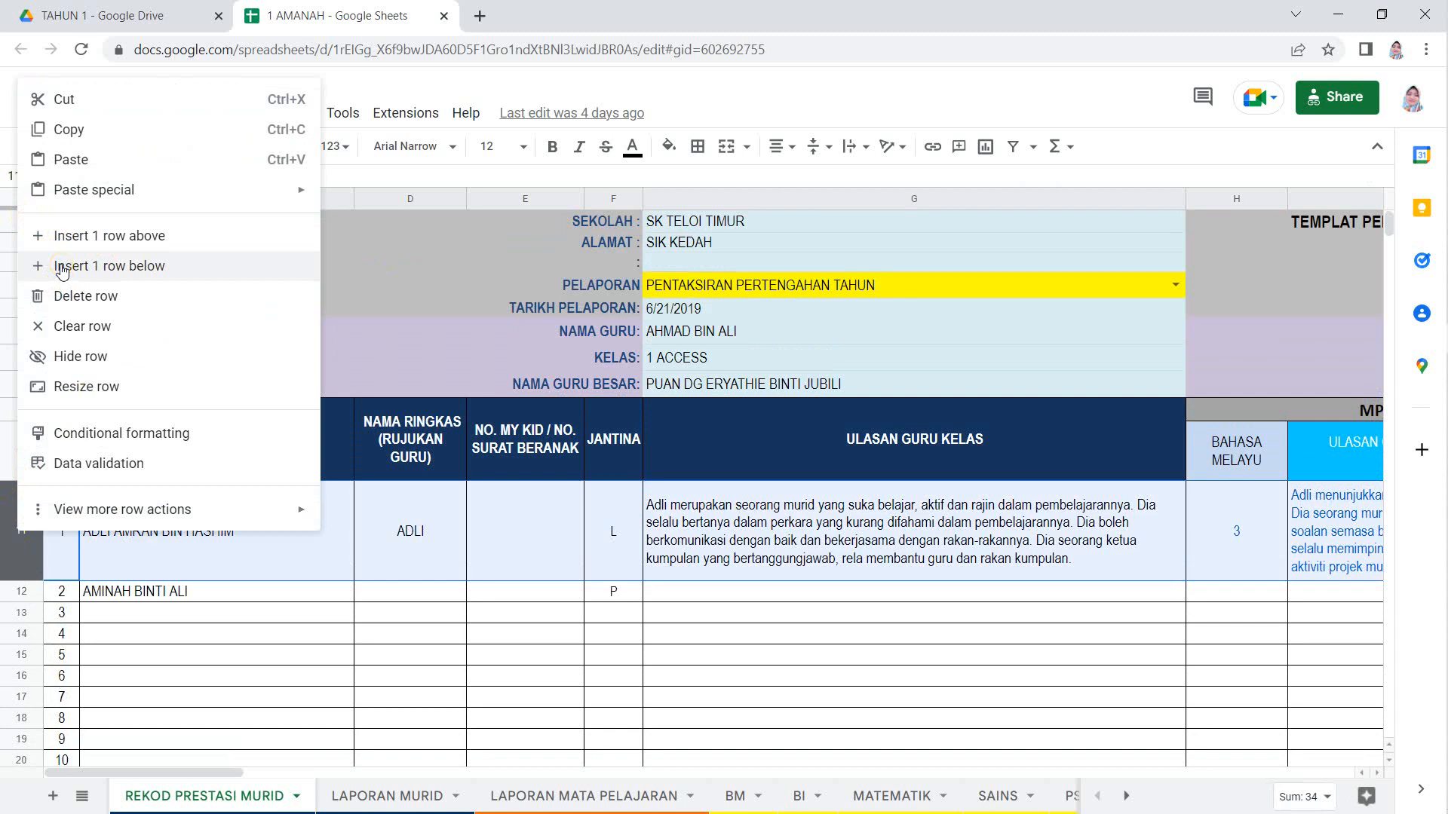
left_click(77, 294)
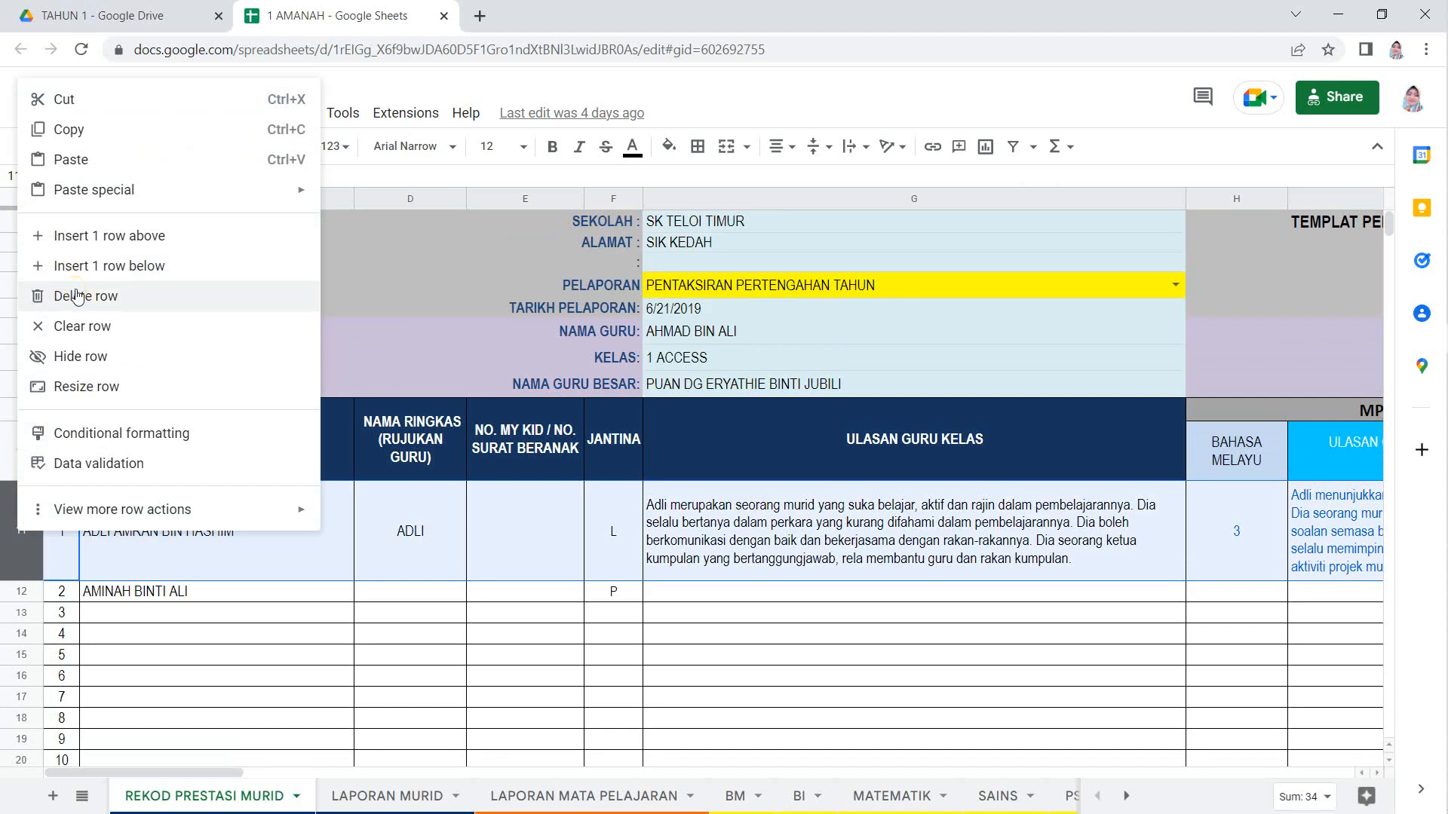
left_click(245, 571)
Check the pupil name cells in rows 11 to 13 and the remaining entry rows of the list
left_click(256, 613)
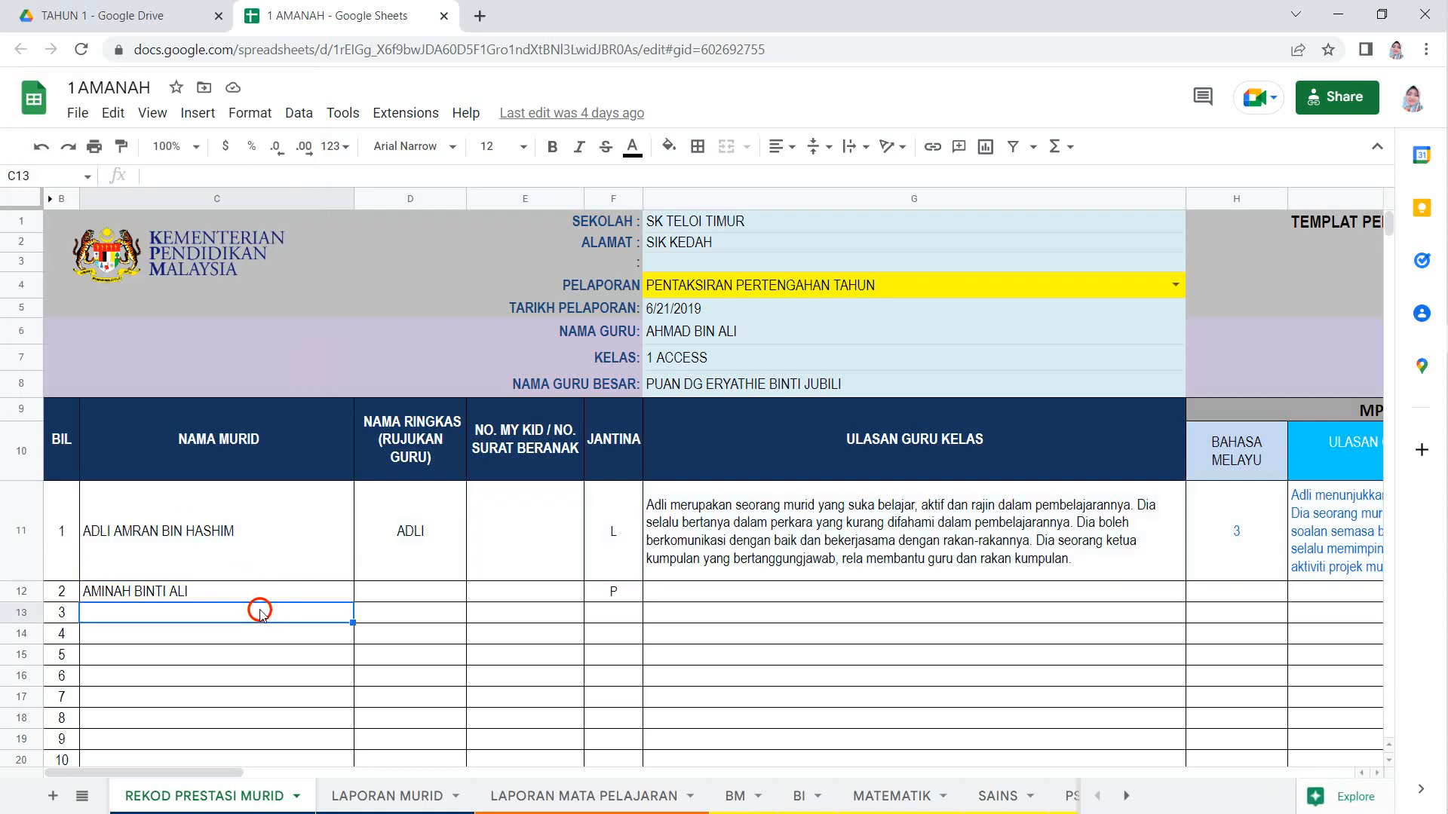
left_click(255, 593)
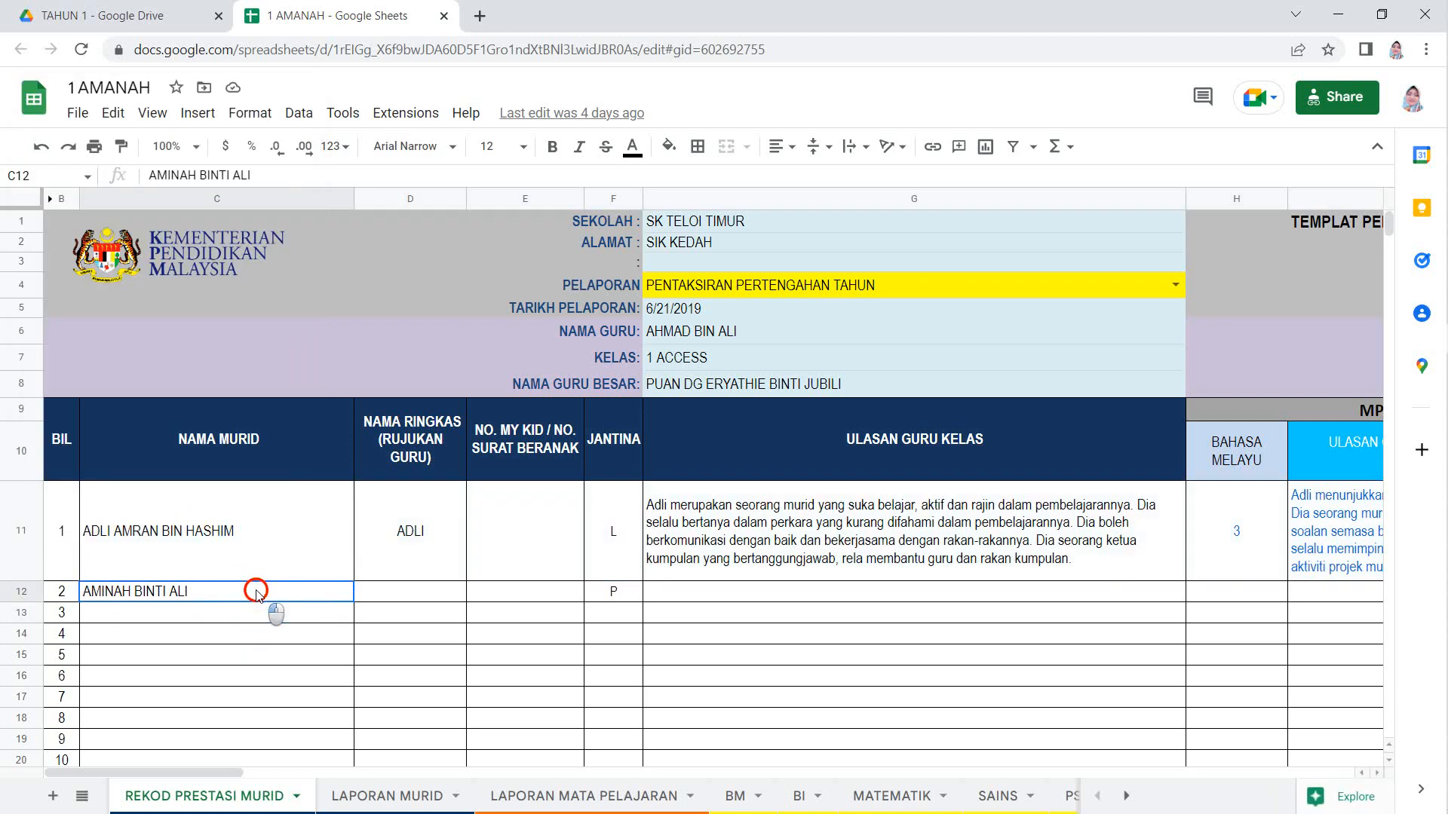
left_click(254, 547)
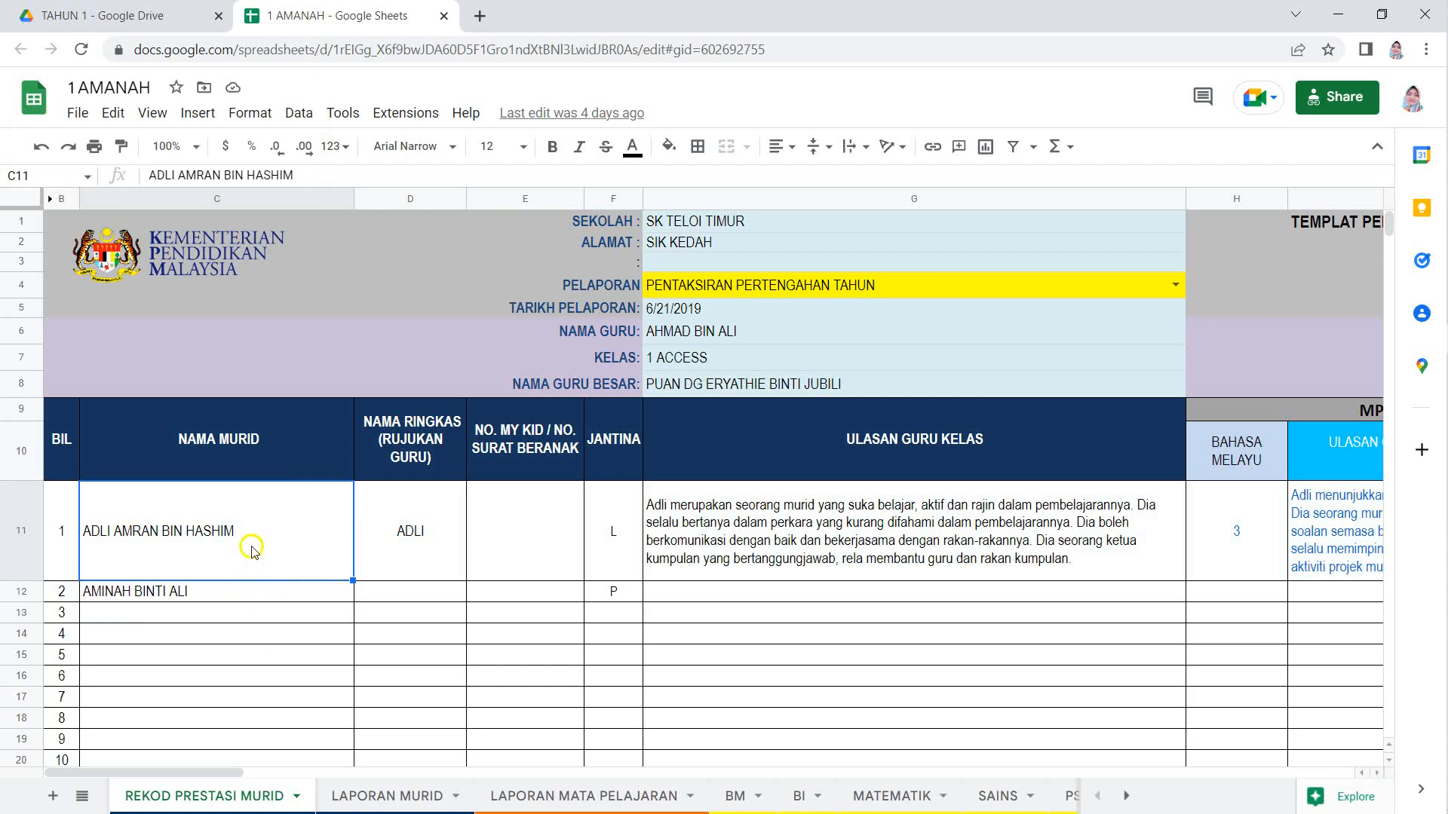
scroll(249, 558, "down", 10)
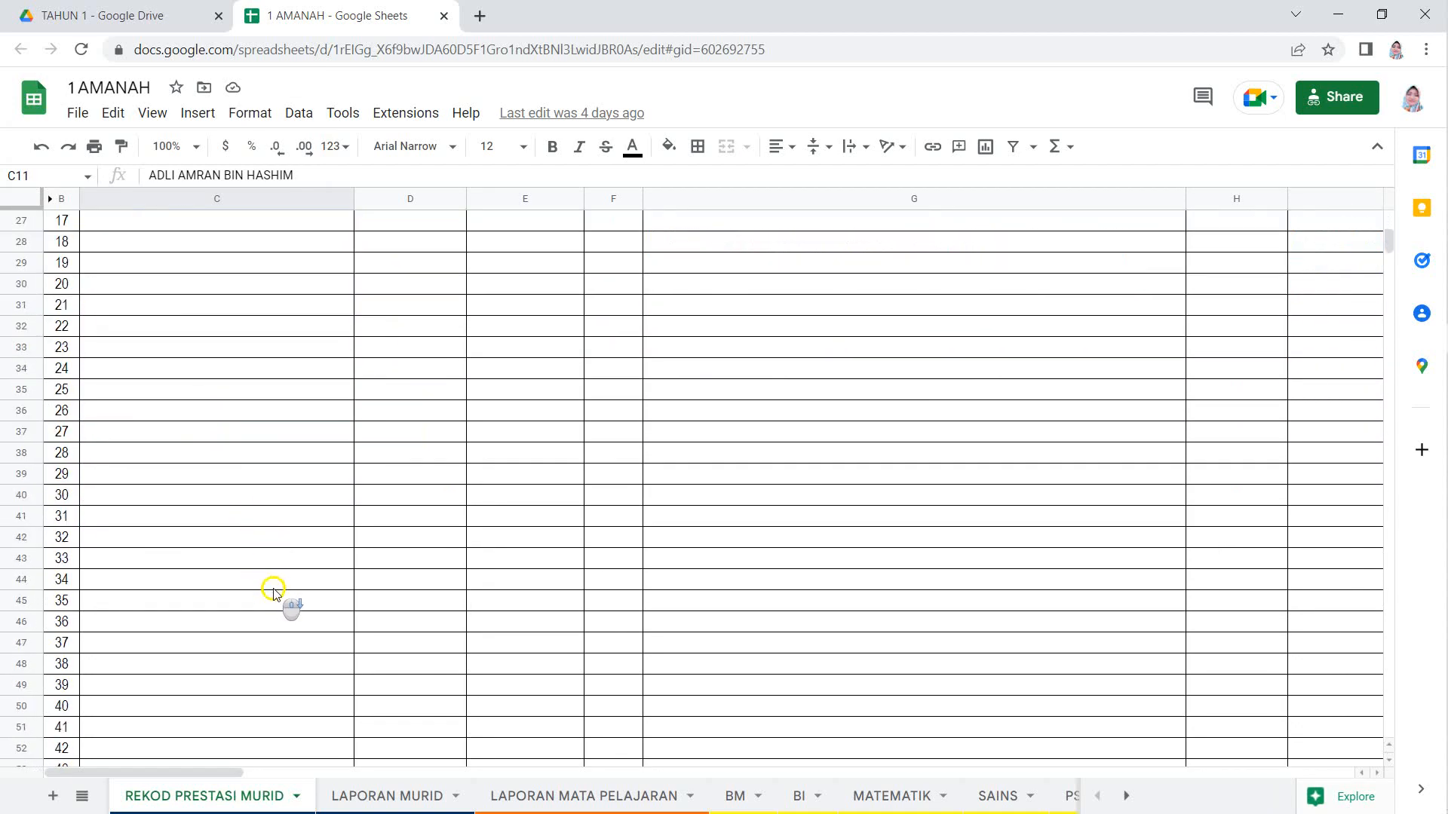
scroll(278, 600, "up", 10)
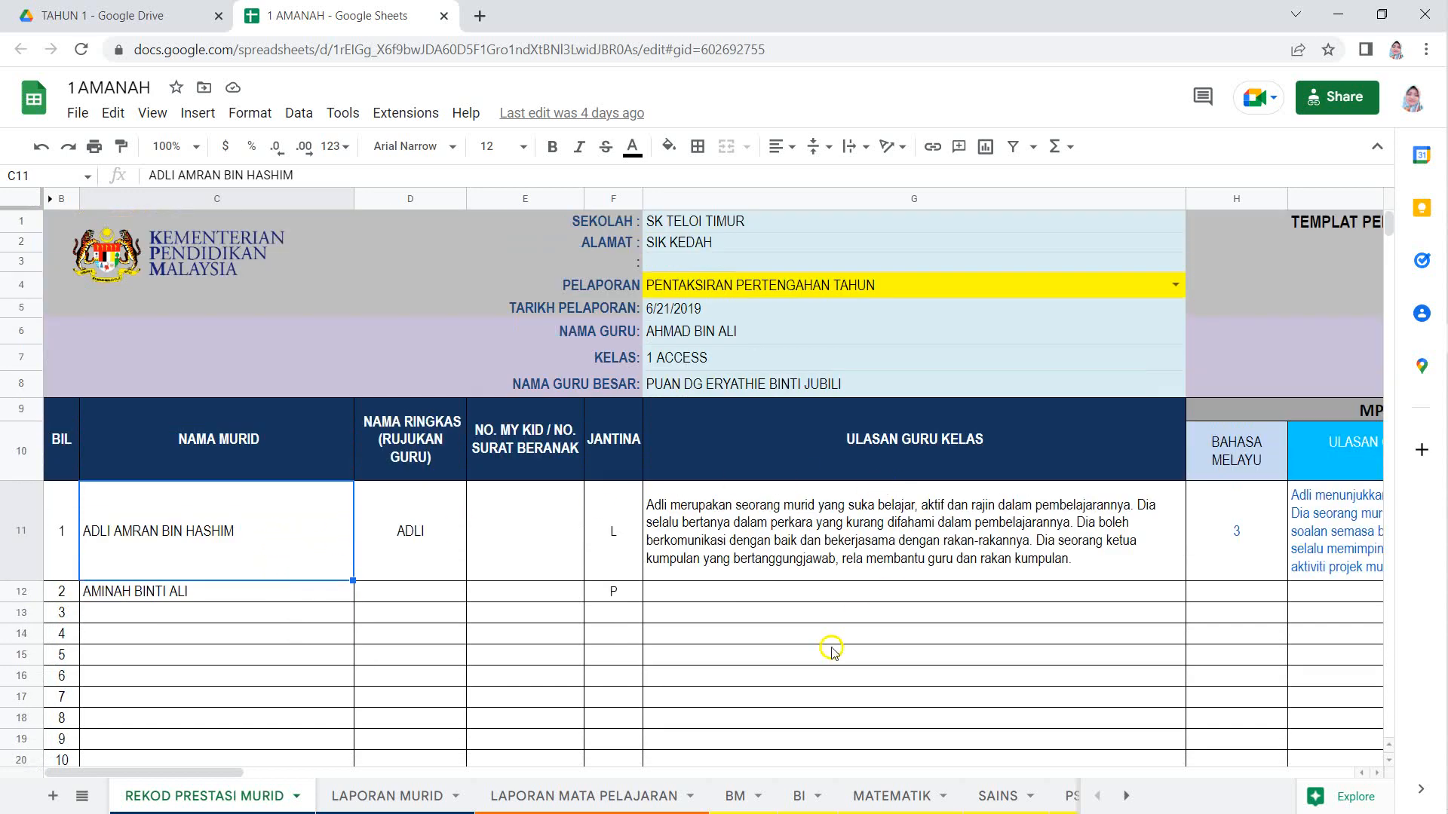
Examine the first pupil's levels and subject teacher comments under Bahasa Melayu, Bahasa Inggeris and Matematik, including their source formulas
left_click_drag(193, 774, 373, 758)
left_click(120, 441)
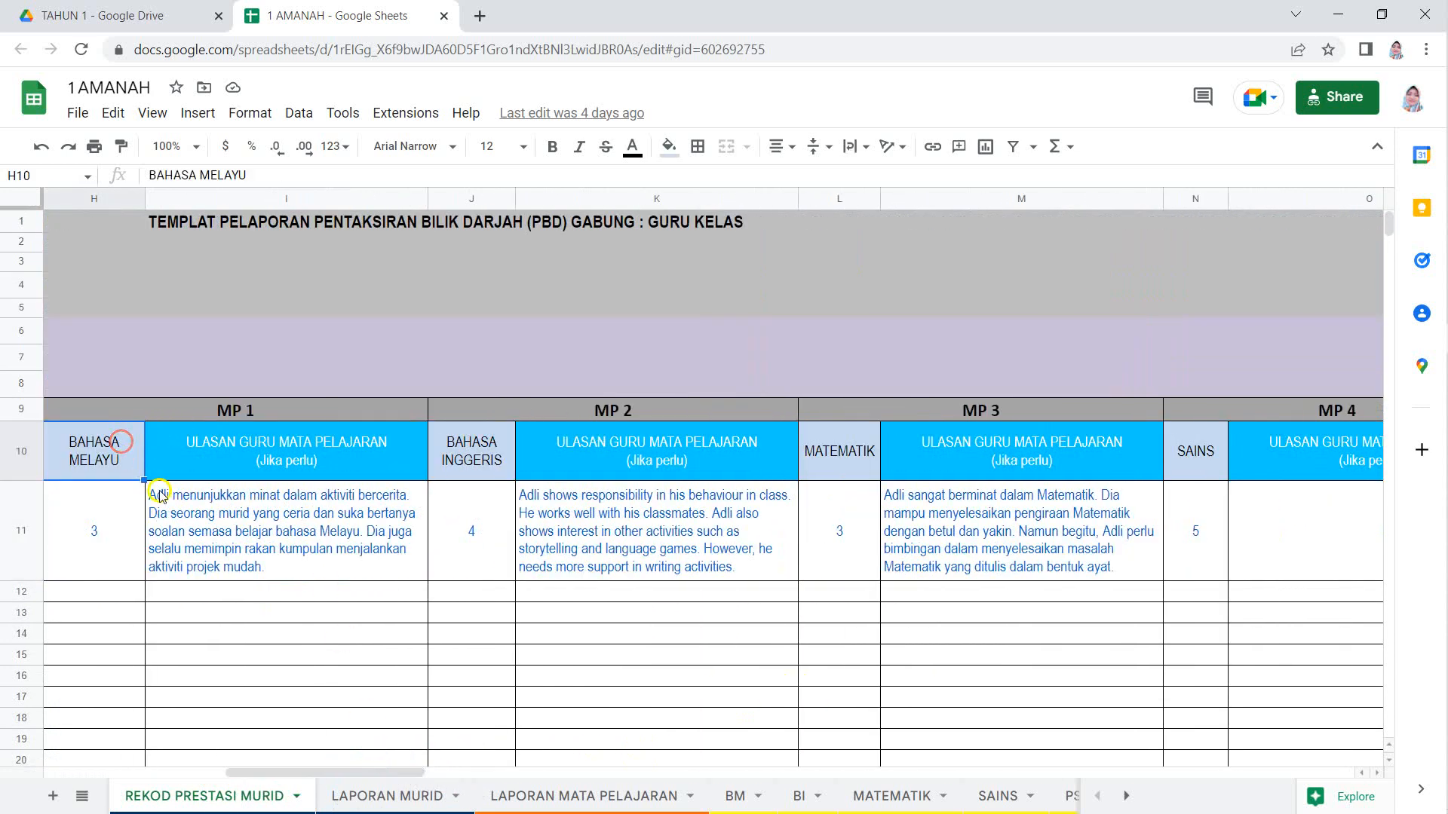
left_click(193, 508)
left_click(503, 498)
left_click(647, 522)
left_click(833, 515)
left_click(954, 497)
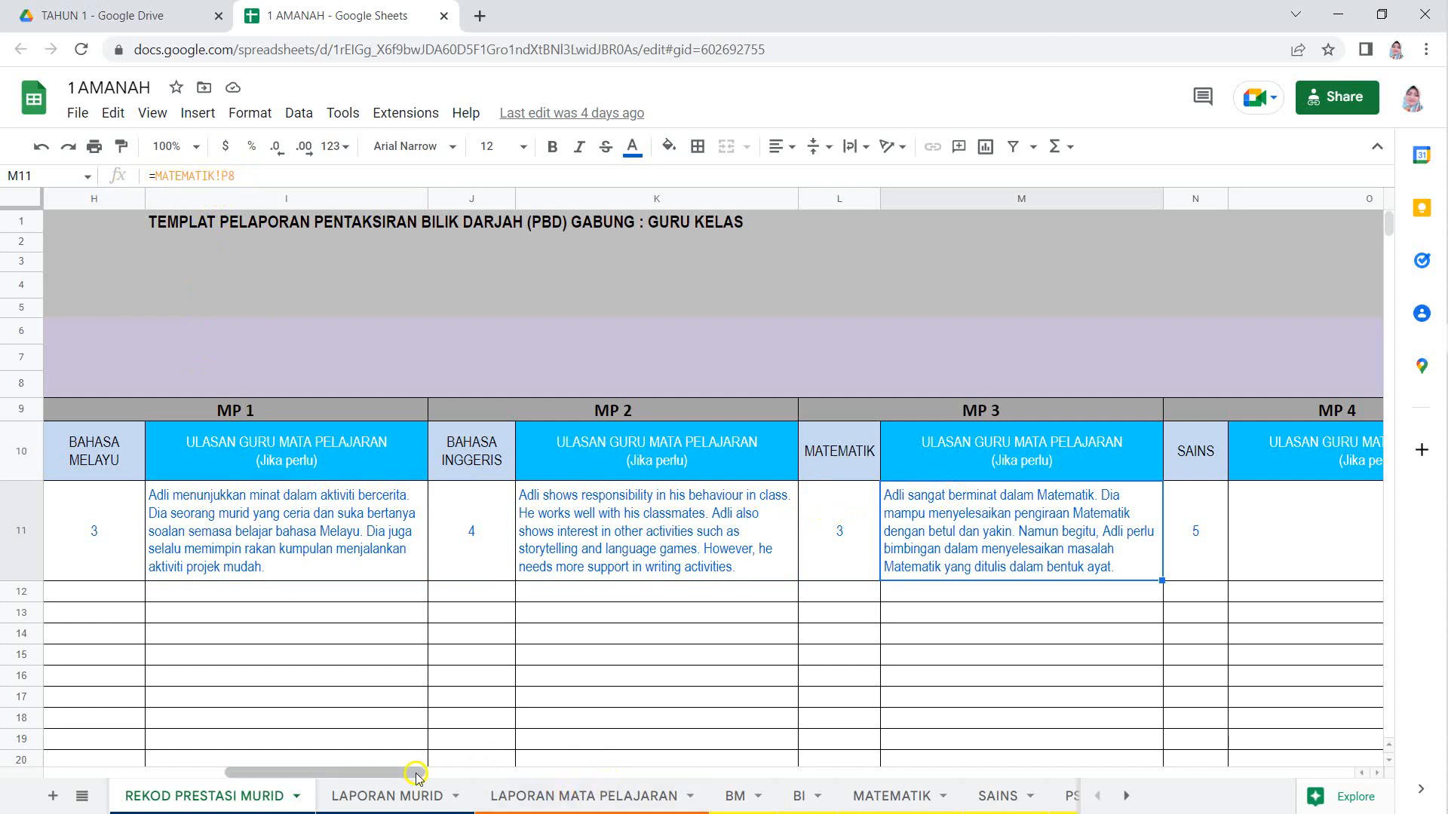
left_click_drag(434, 775, 347, 777)
left_click(633, 520)
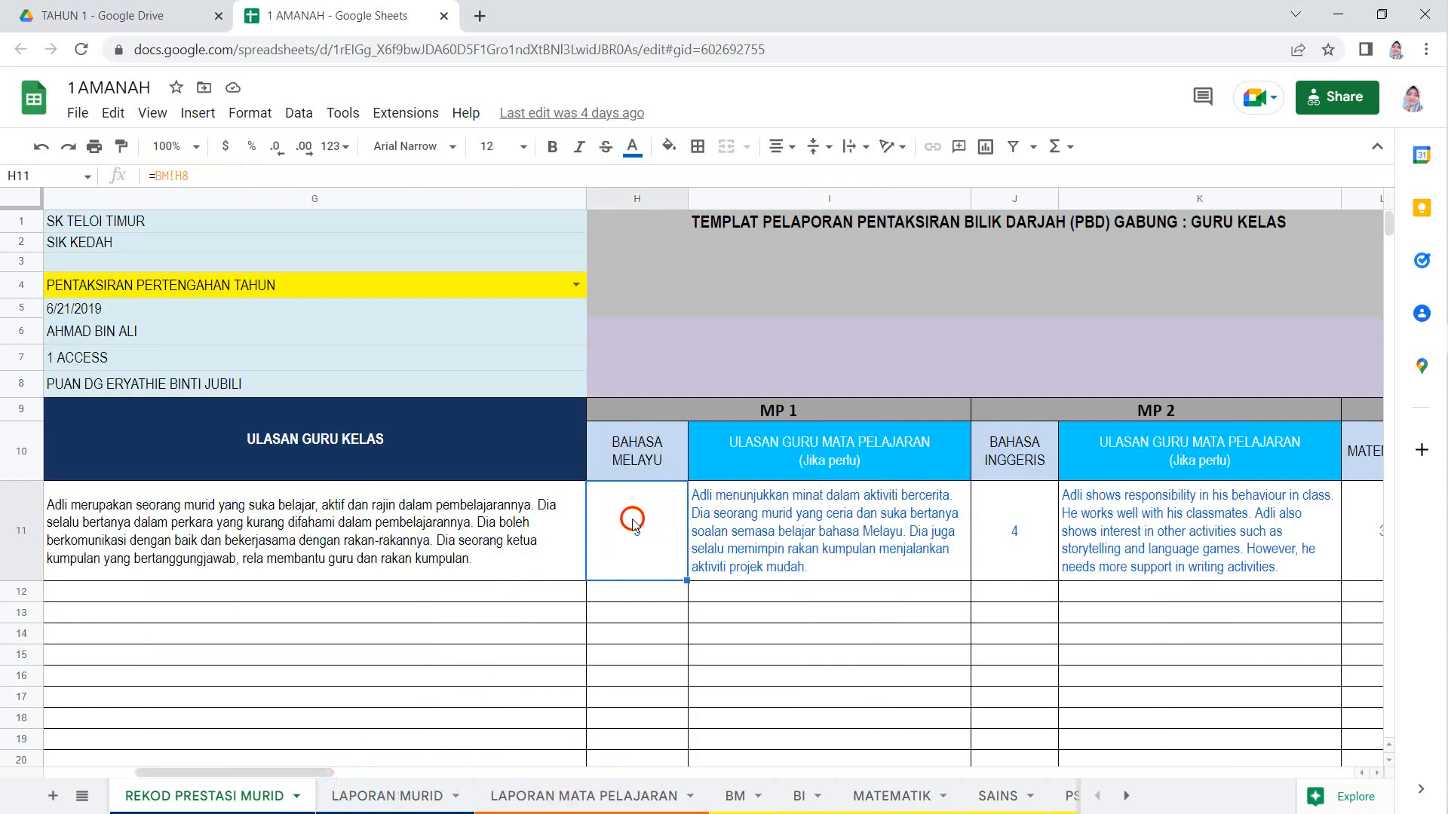
left_click(716, 526)
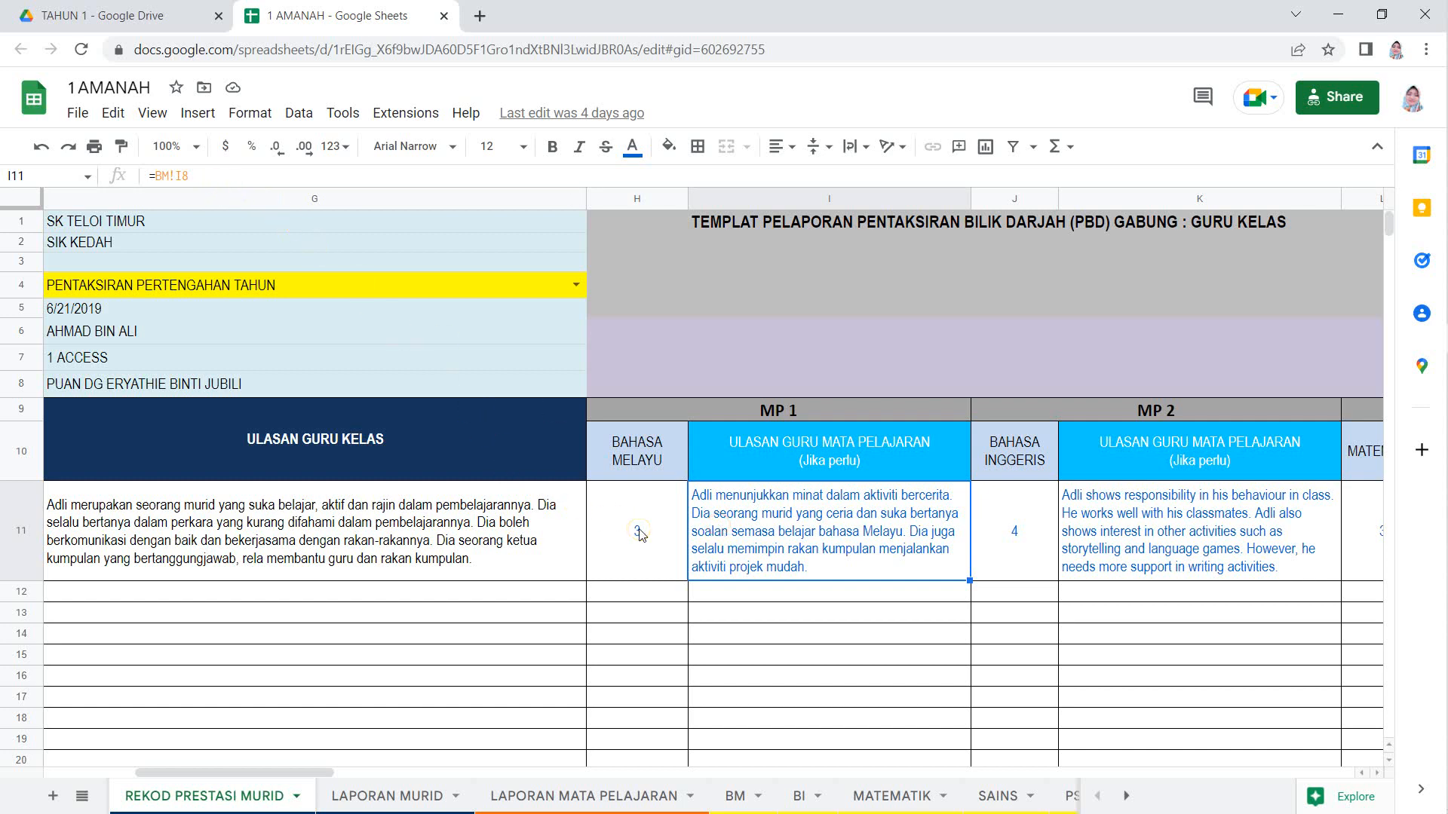
View the BM subject sheet's mastery levels, overall level and teacher comment columns
left_click(735, 796)
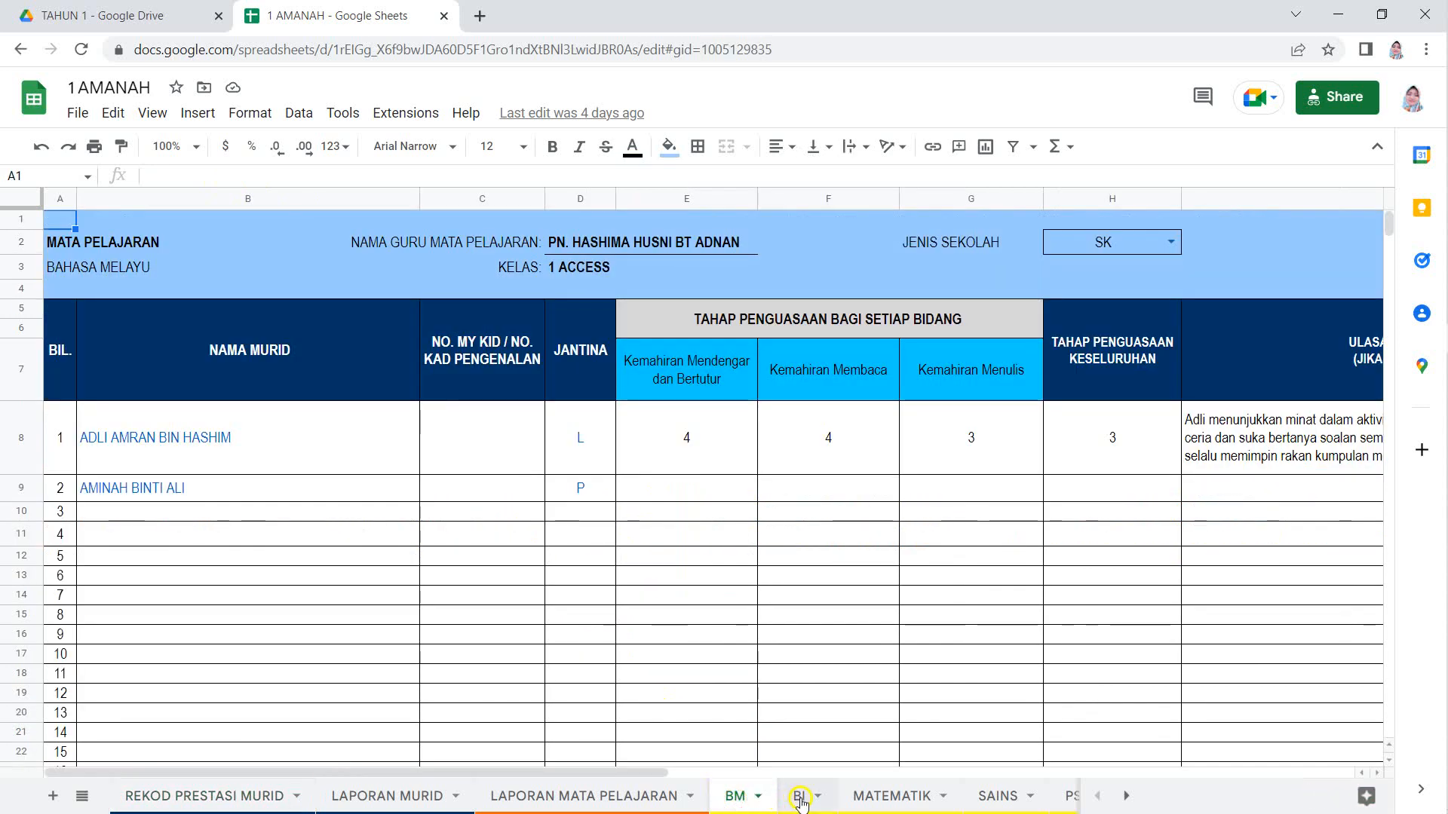
left_click(799, 797)
left_click(740, 796)
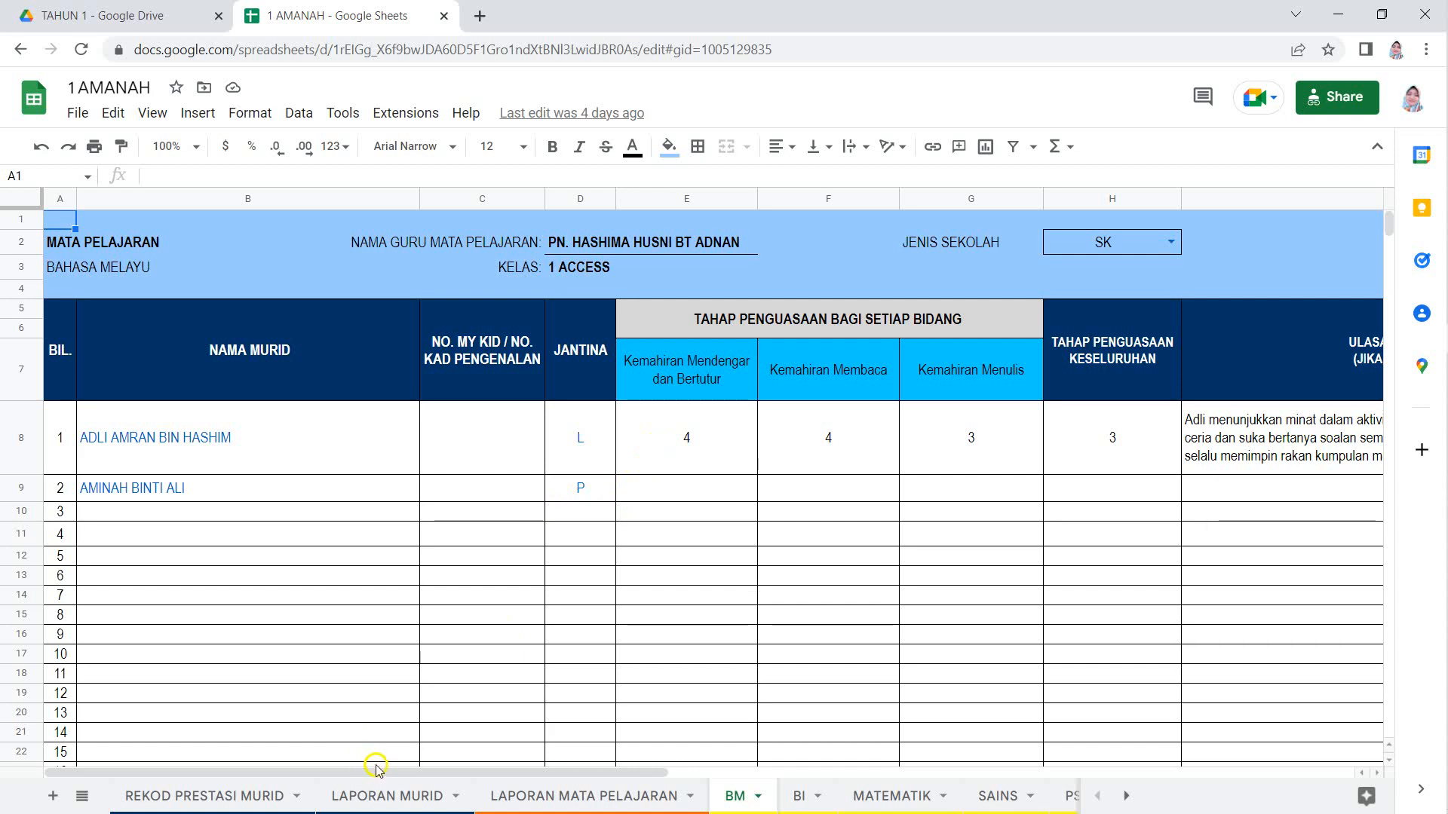
left_click_drag(375, 771, 693, 747)
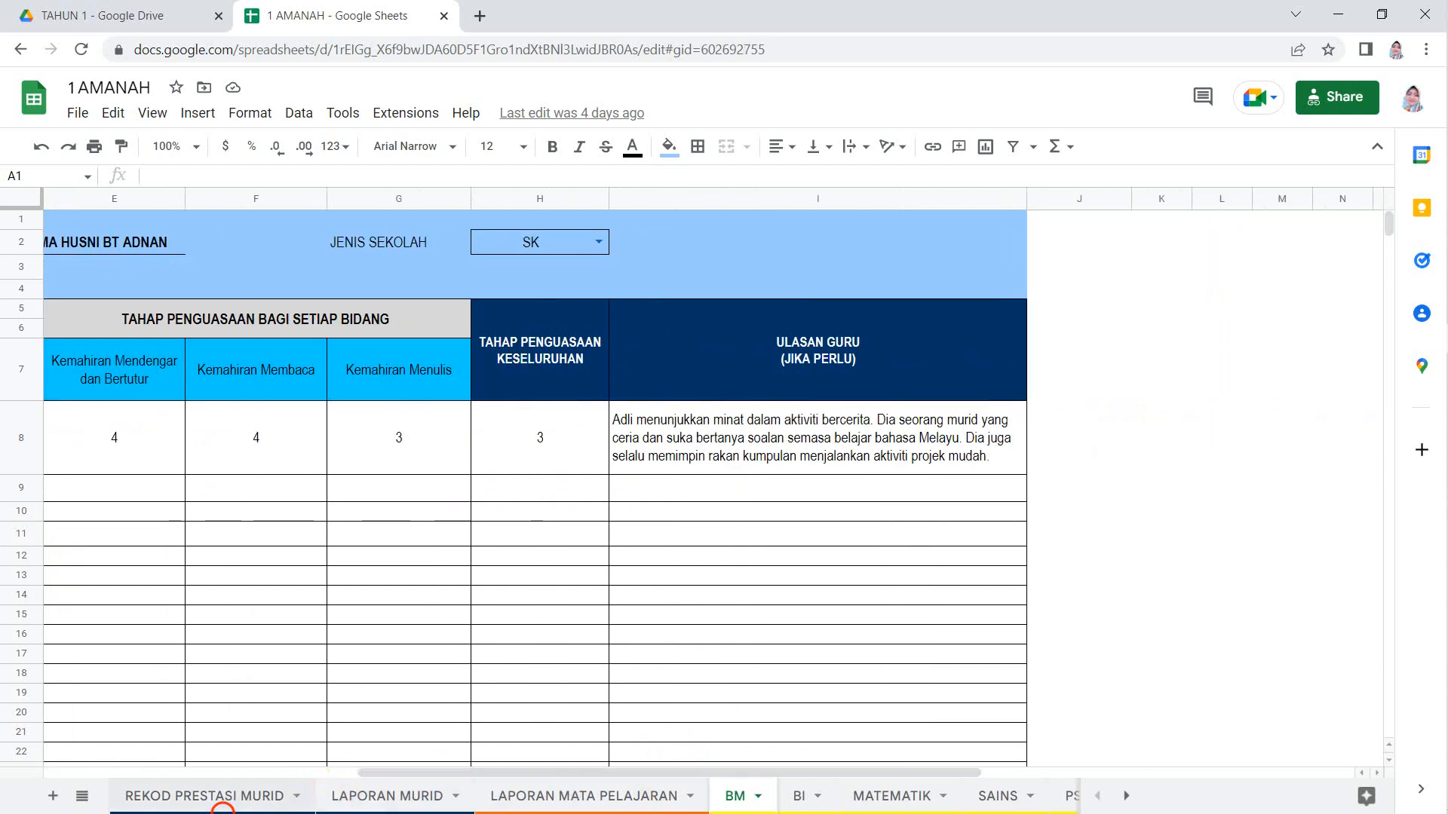
Return to the REKOD PRESTASI MURID sheet and check the first pupil's linked Bahasa Melayu level and comment cells
left_click(223, 805)
left_click(651, 534)
left_click(709, 570)
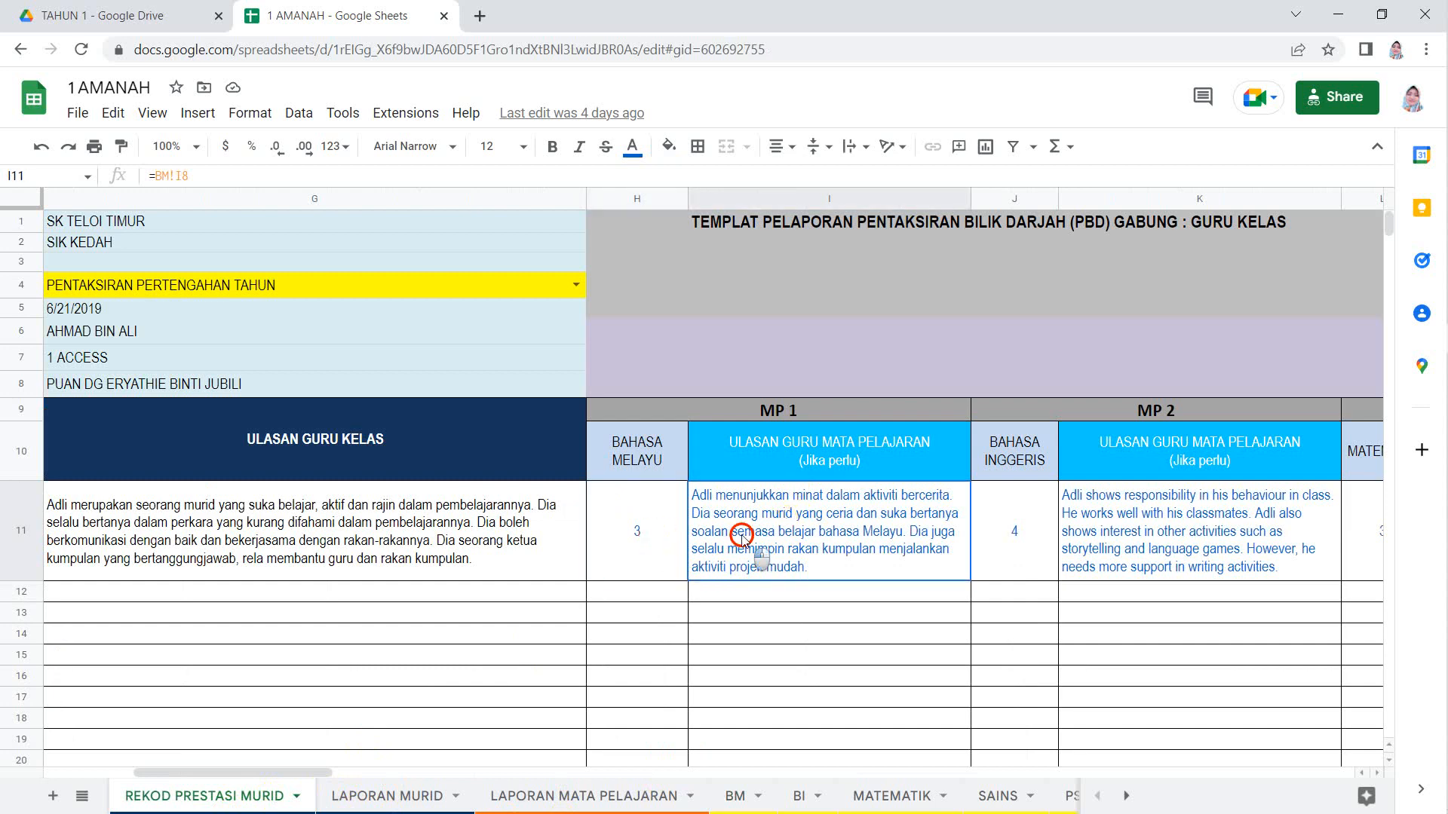
left_click(668, 517)
left_click(738, 528)
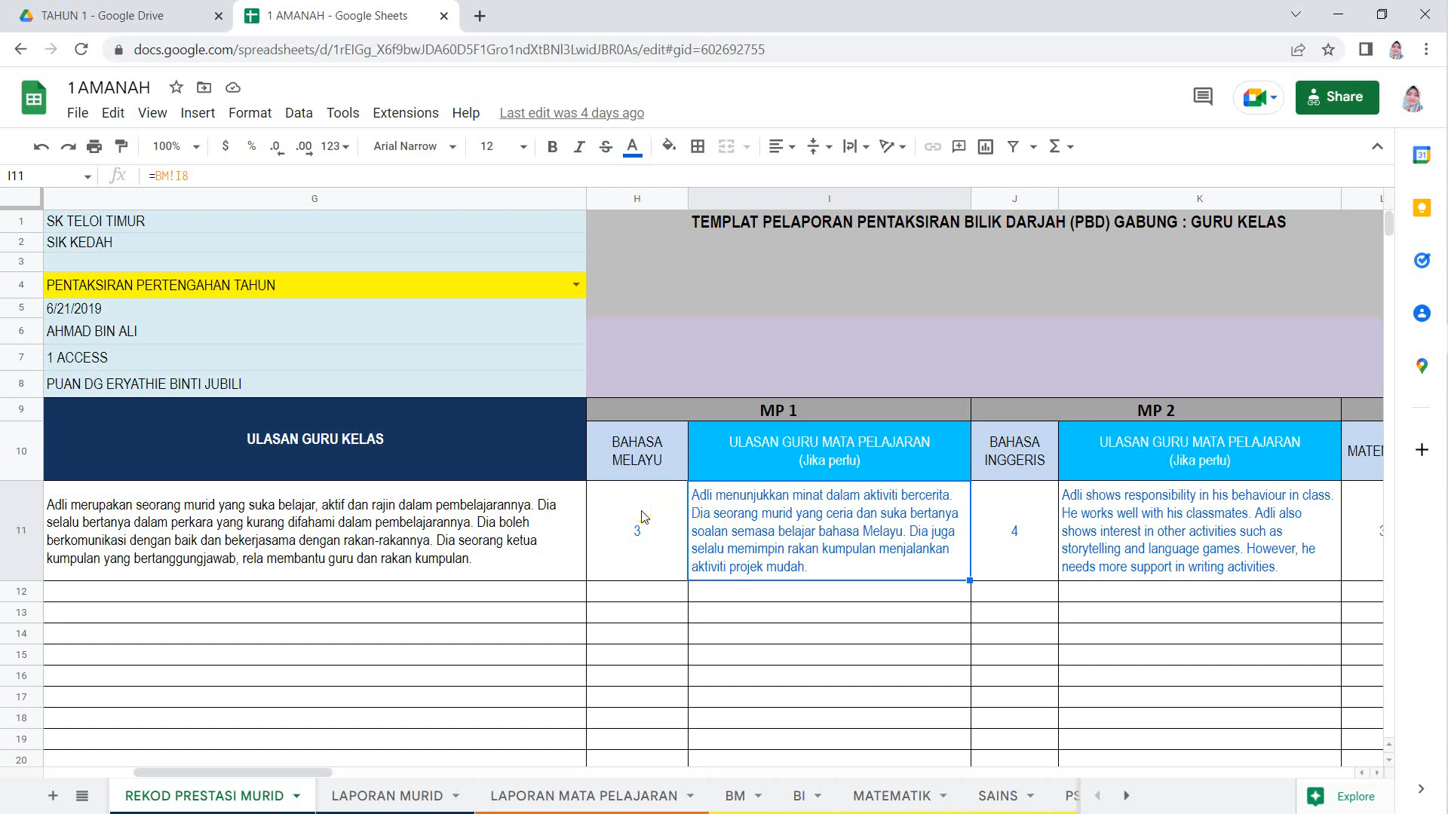
left_click(642, 517)
Show the GRAF PELAPORAN sheet with the mastery level charts for each subject
left_click(1122, 794)
left_click(965, 804)
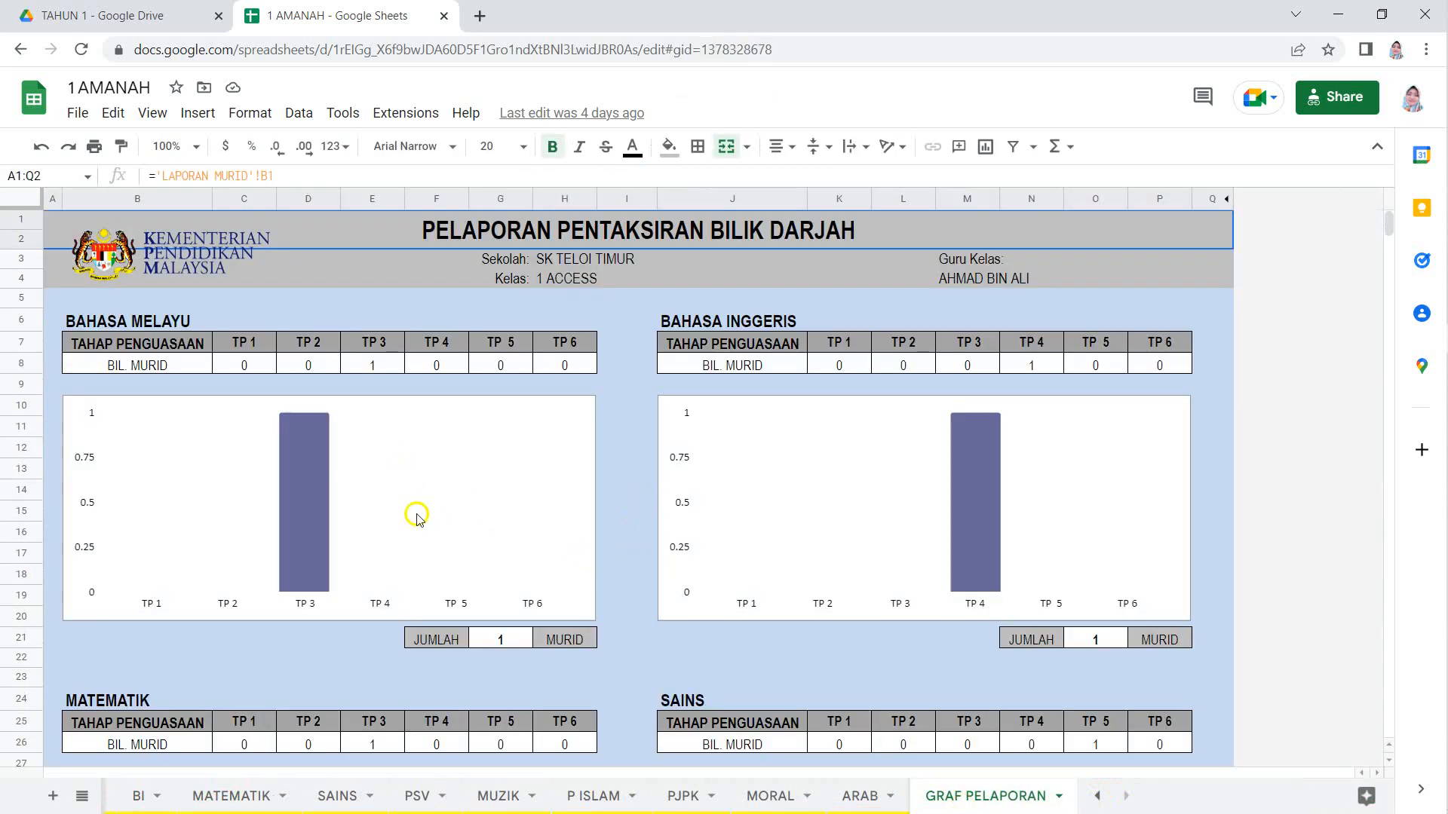
Return to the REKOD PRESTASI MURID sheet and compare it with the individual pupil report on LAPORAN MURID
left_click(1099, 796)
left_click(187, 804)
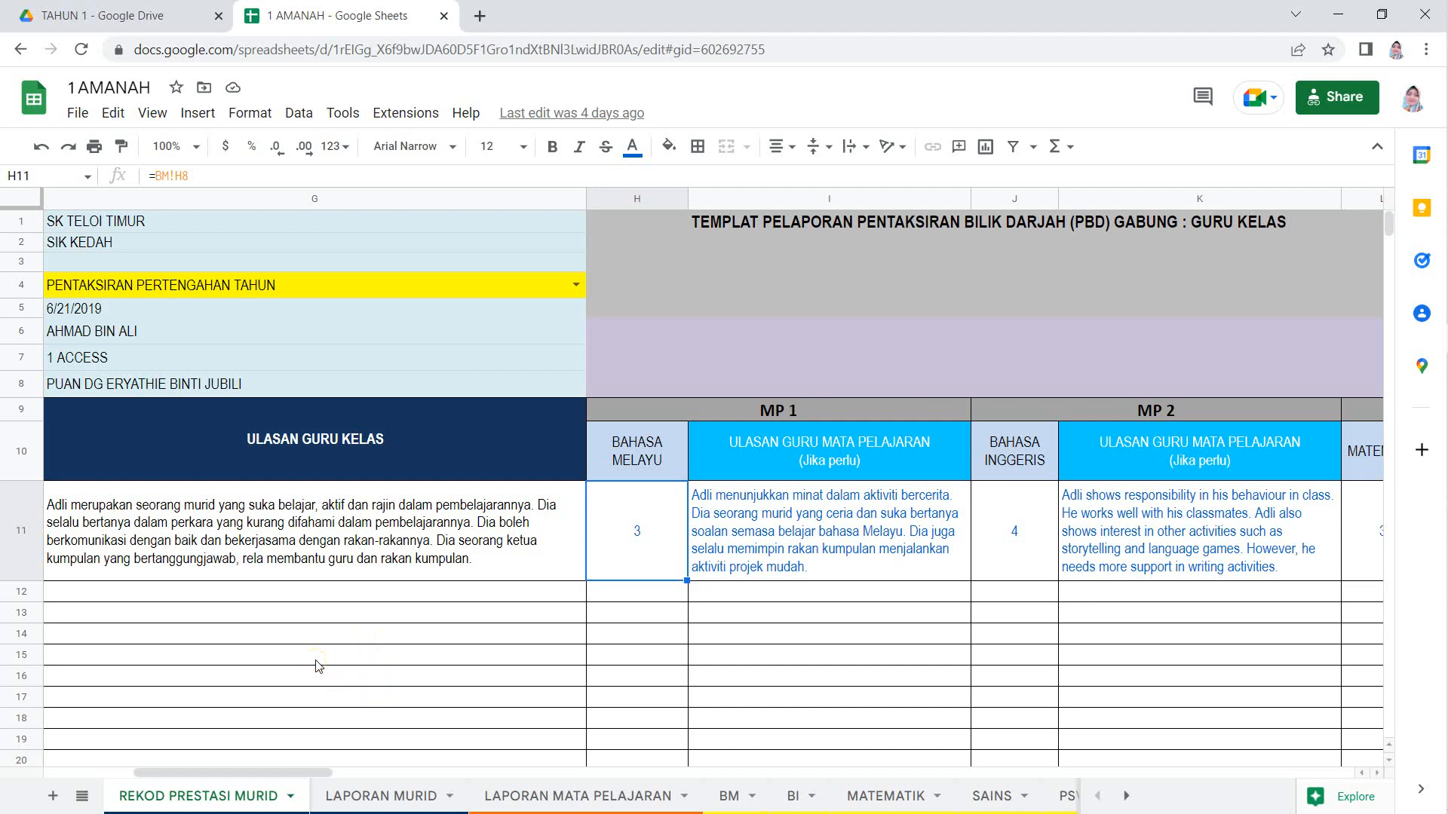
left_click(364, 795)
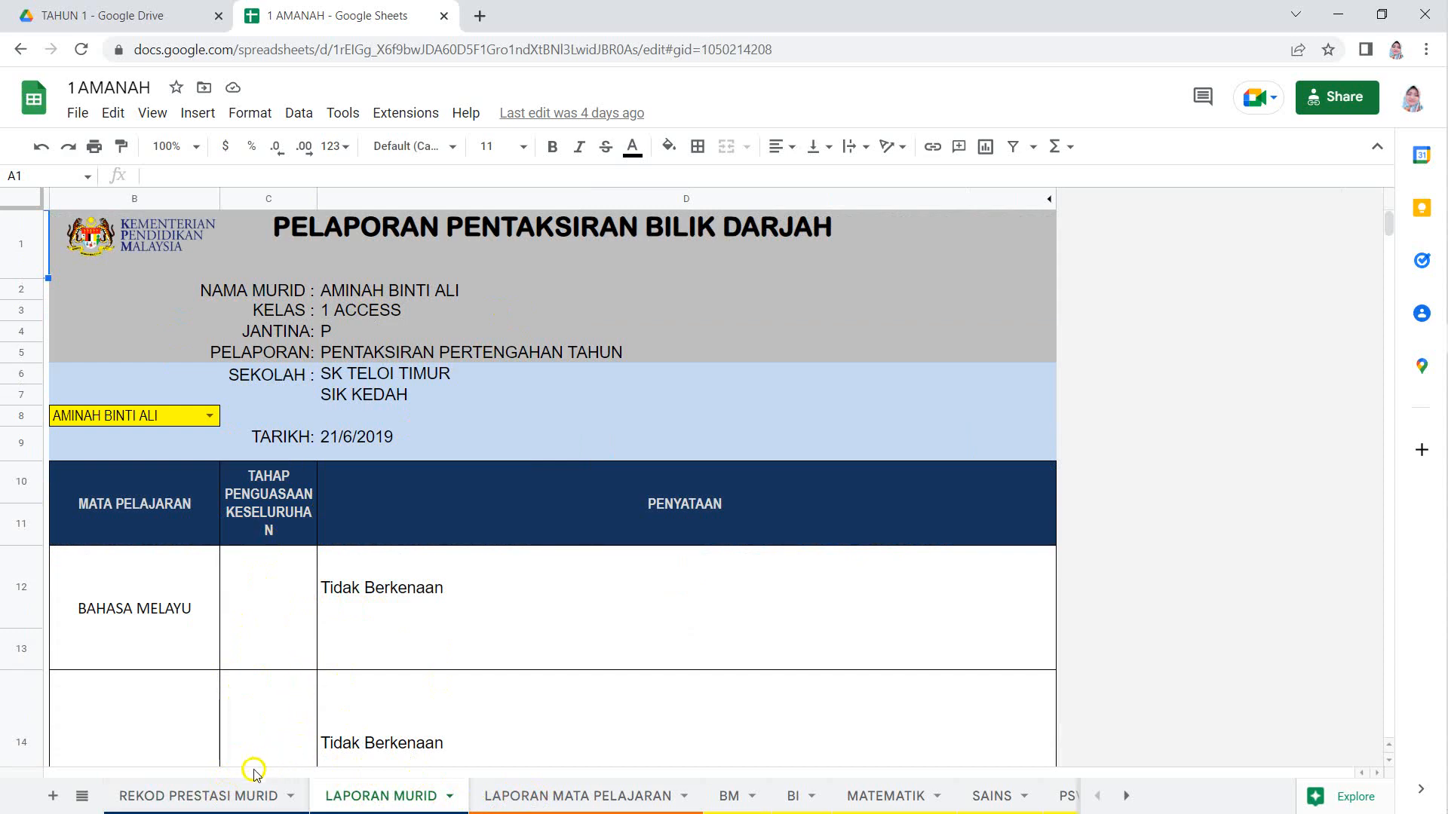
left_click(211, 801)
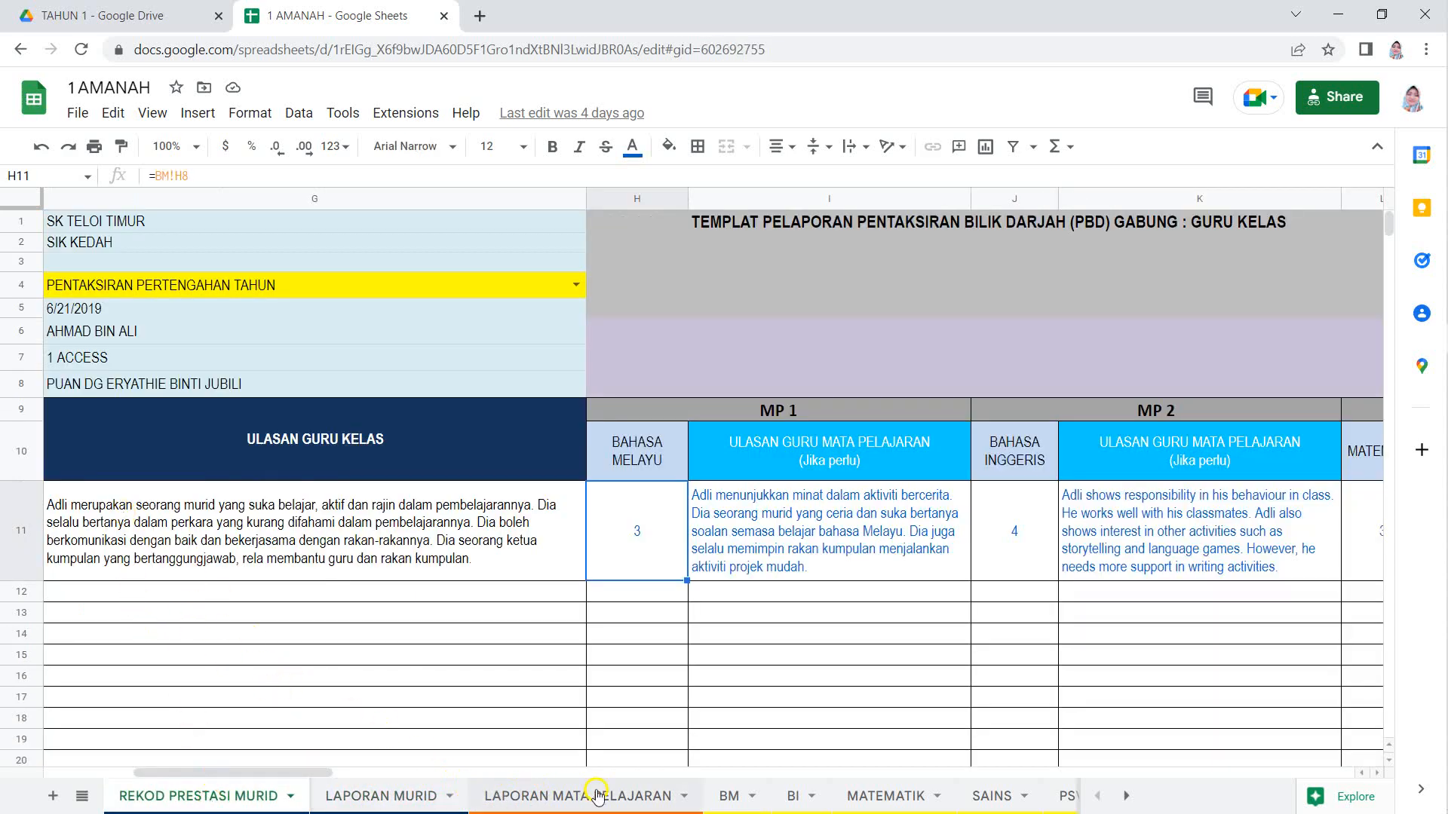
Show the pupil details and column H on REKOD PRESTASI MURID, followed by the LAPORAN MURID and LAPORAN MATA PELAJARAN reports
left_click_drag(301, 775, 160, 776)
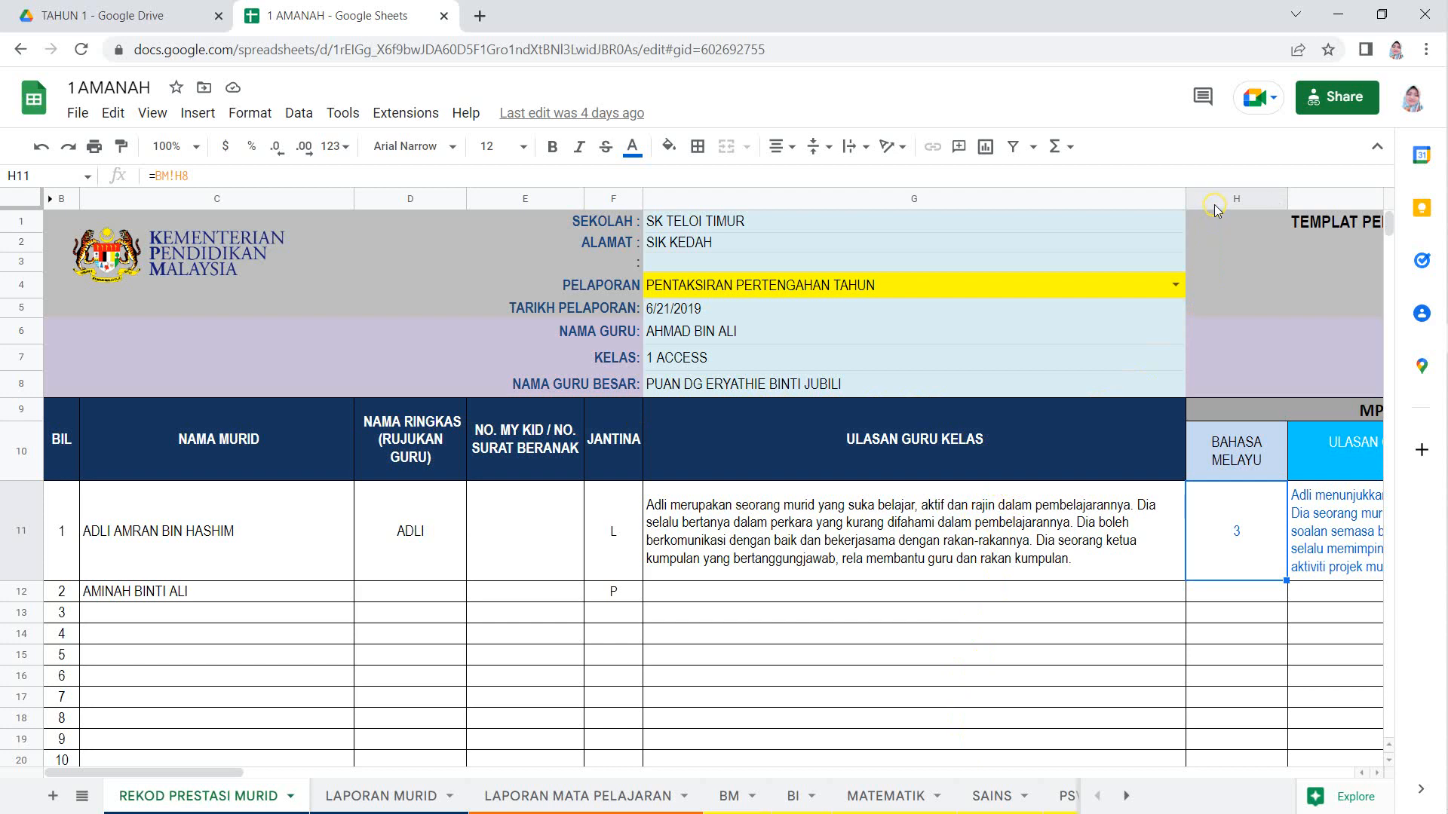
left_click(1236, 198)
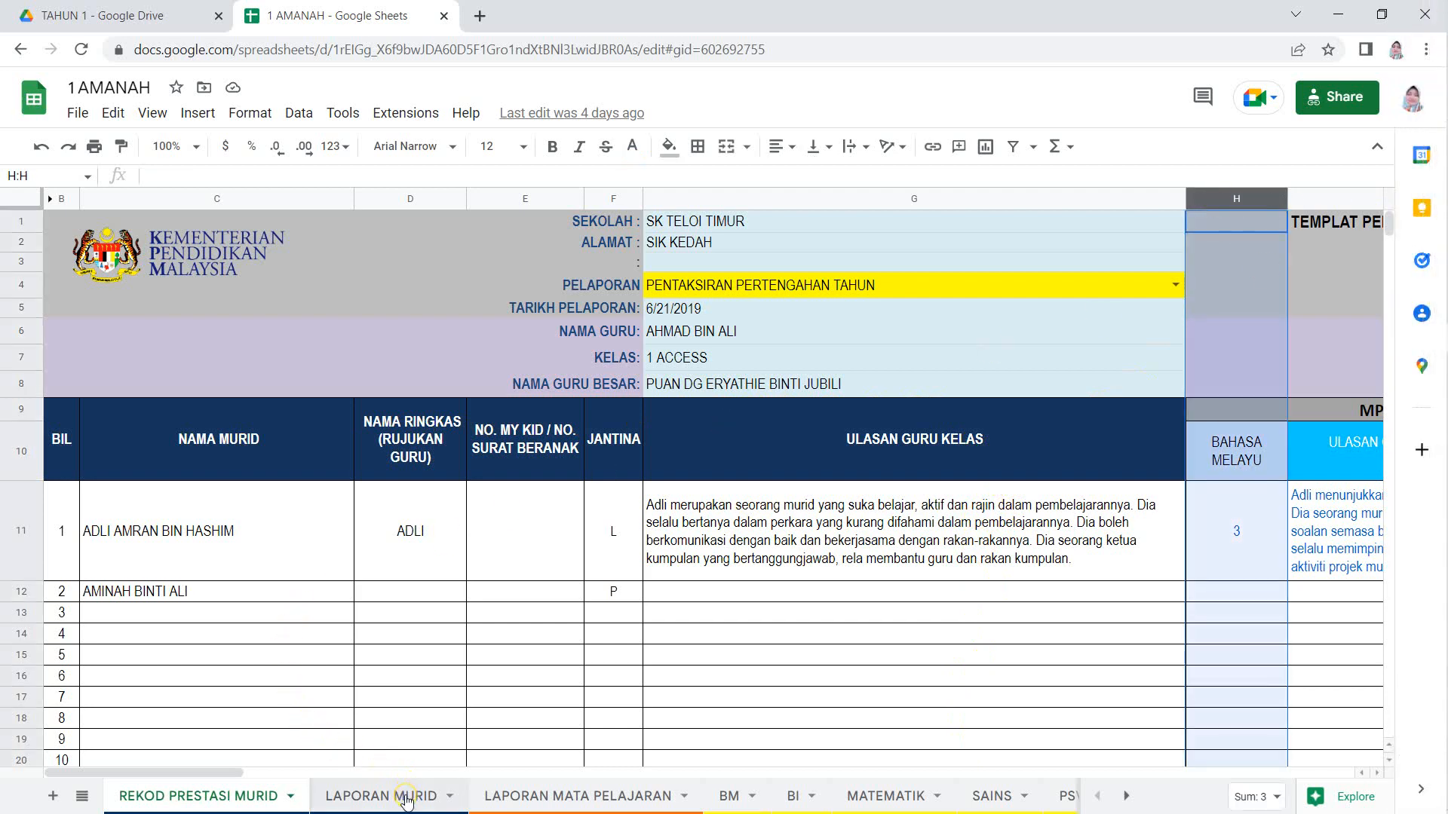
left_click(381, 807)
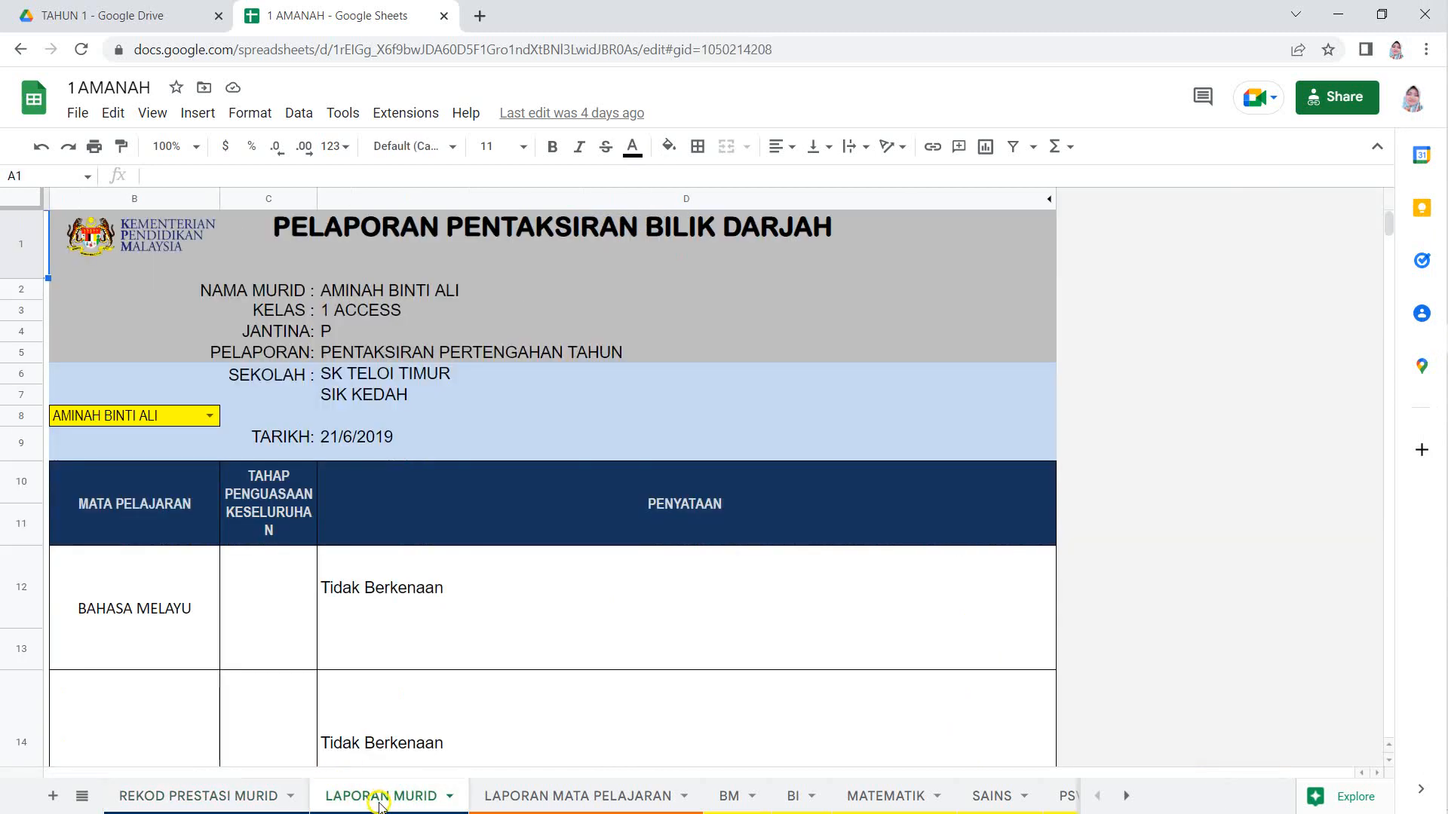
left_click(582, 796)
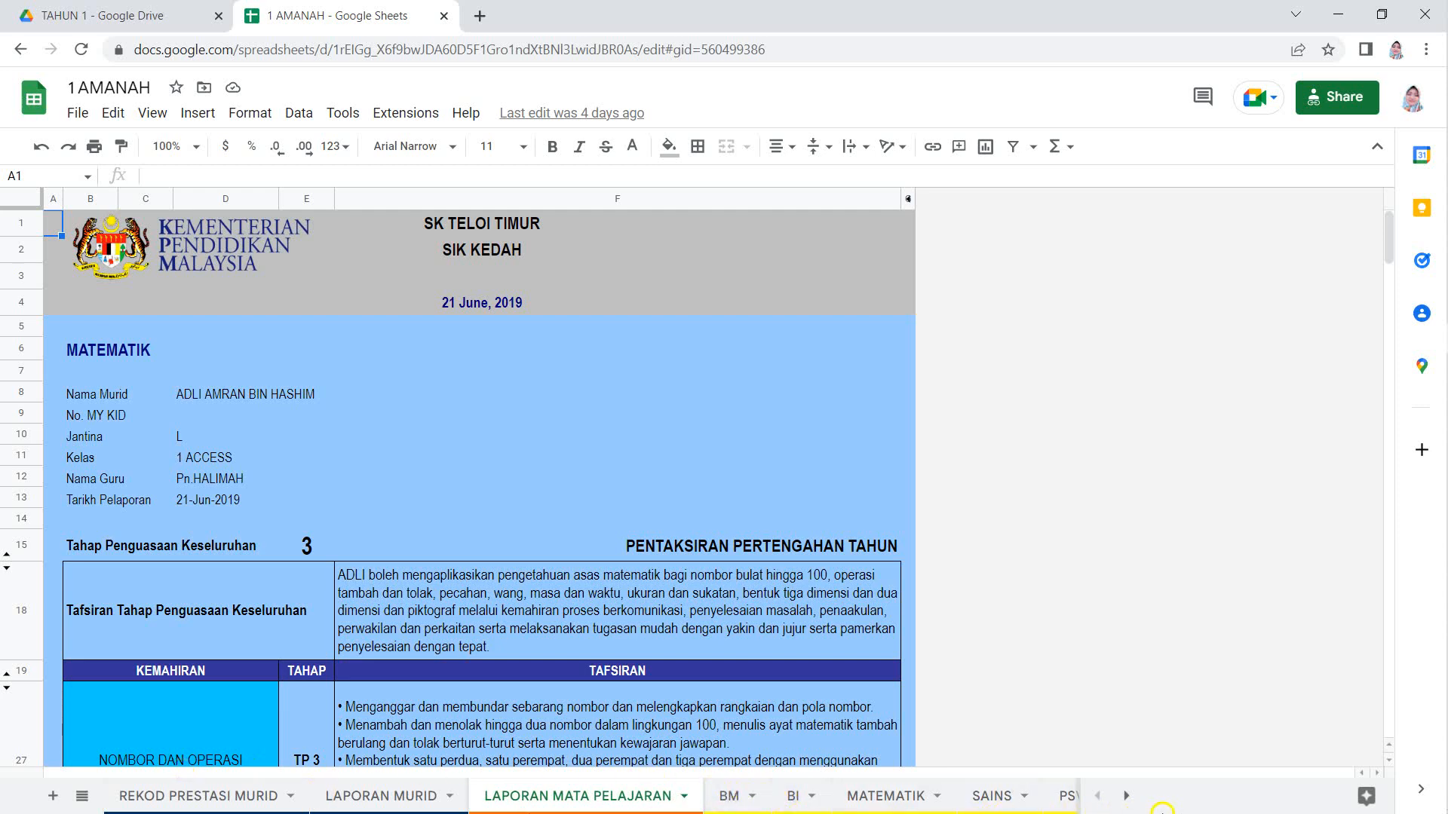
Examine the pupil name and gender columns on the BM sheet, including the first pupil's name formula
left_click(727, 797)
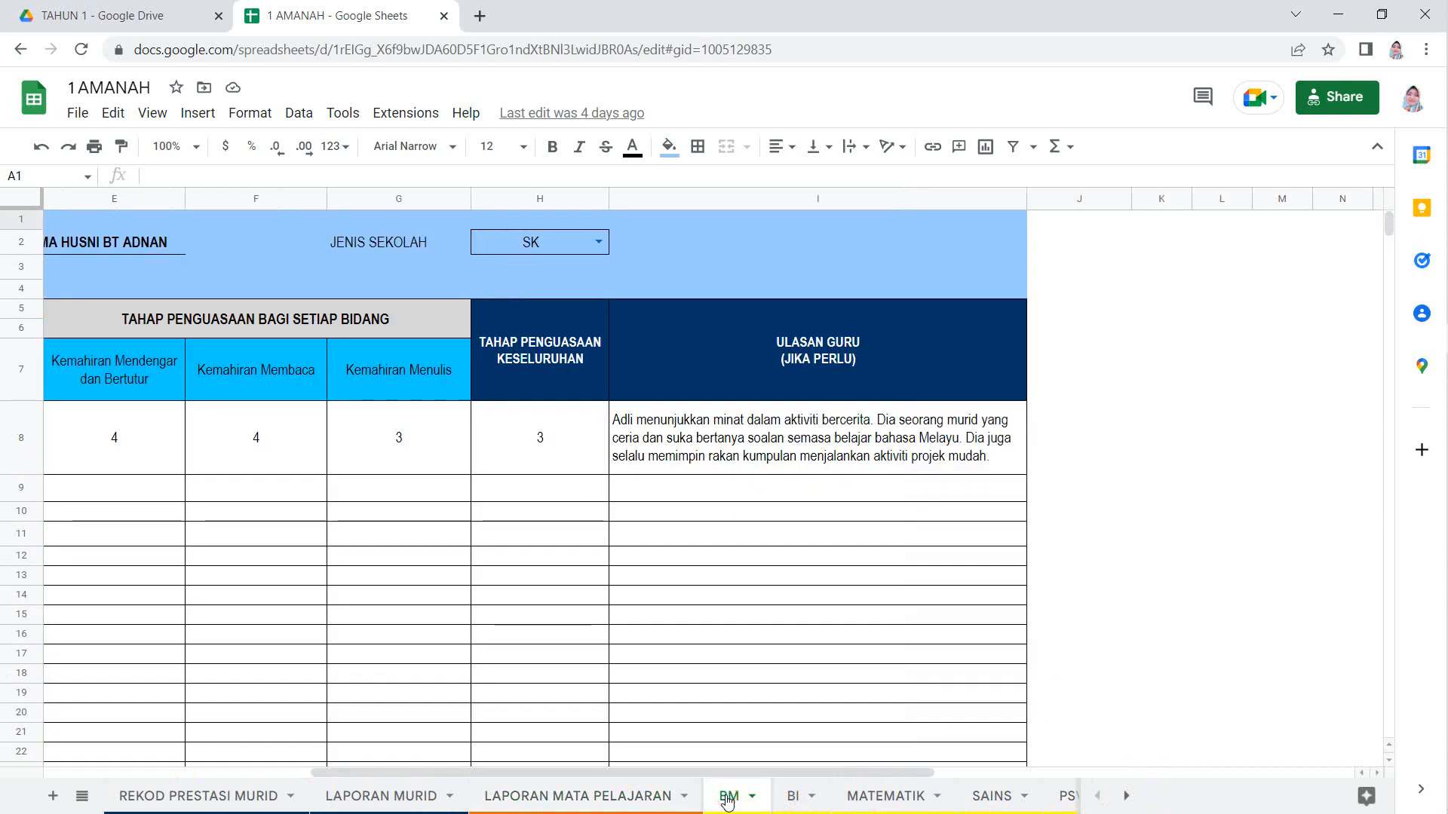
left_click_drag(868, 771, 637, 772)
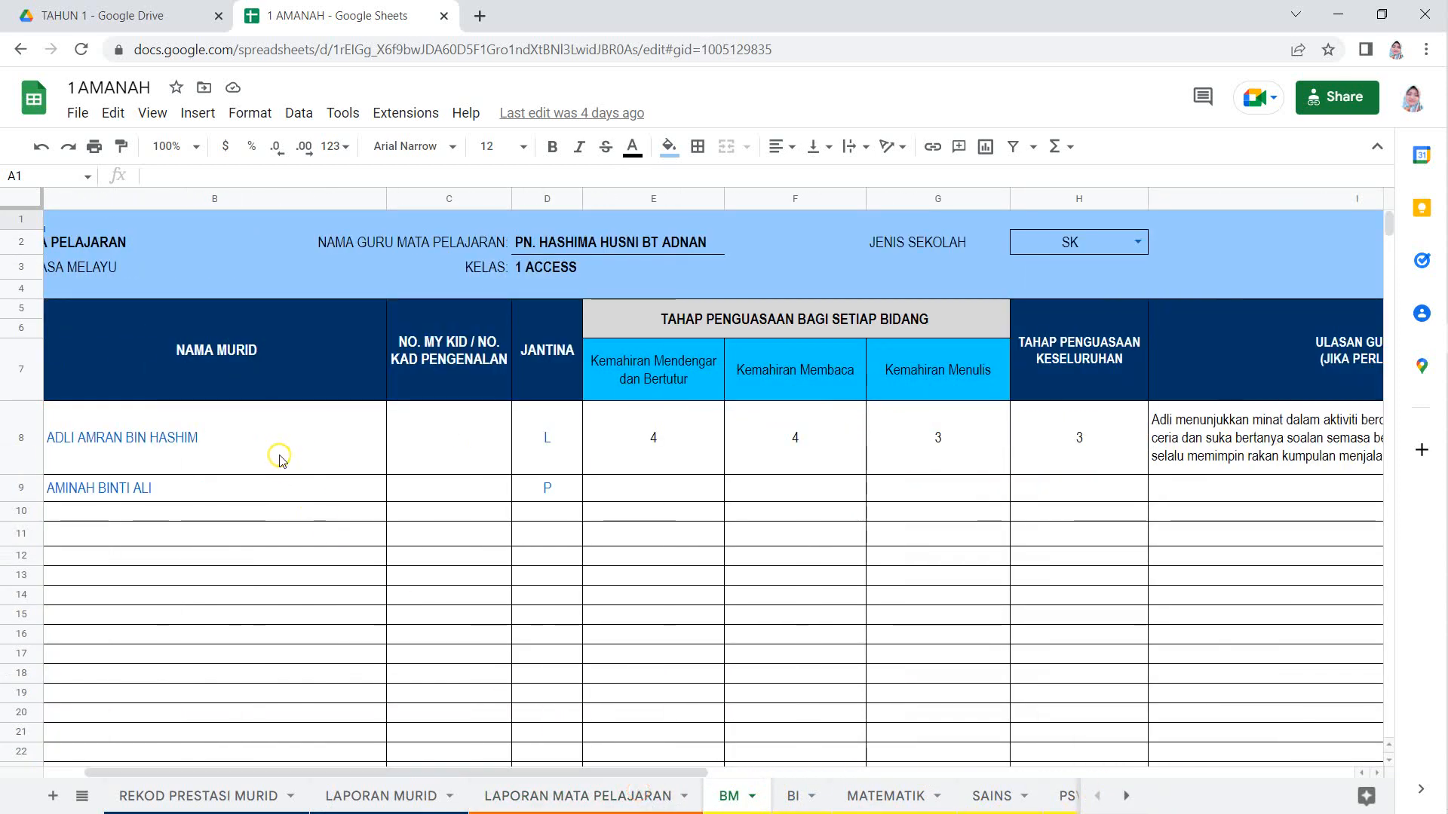
left_click(231, 358)
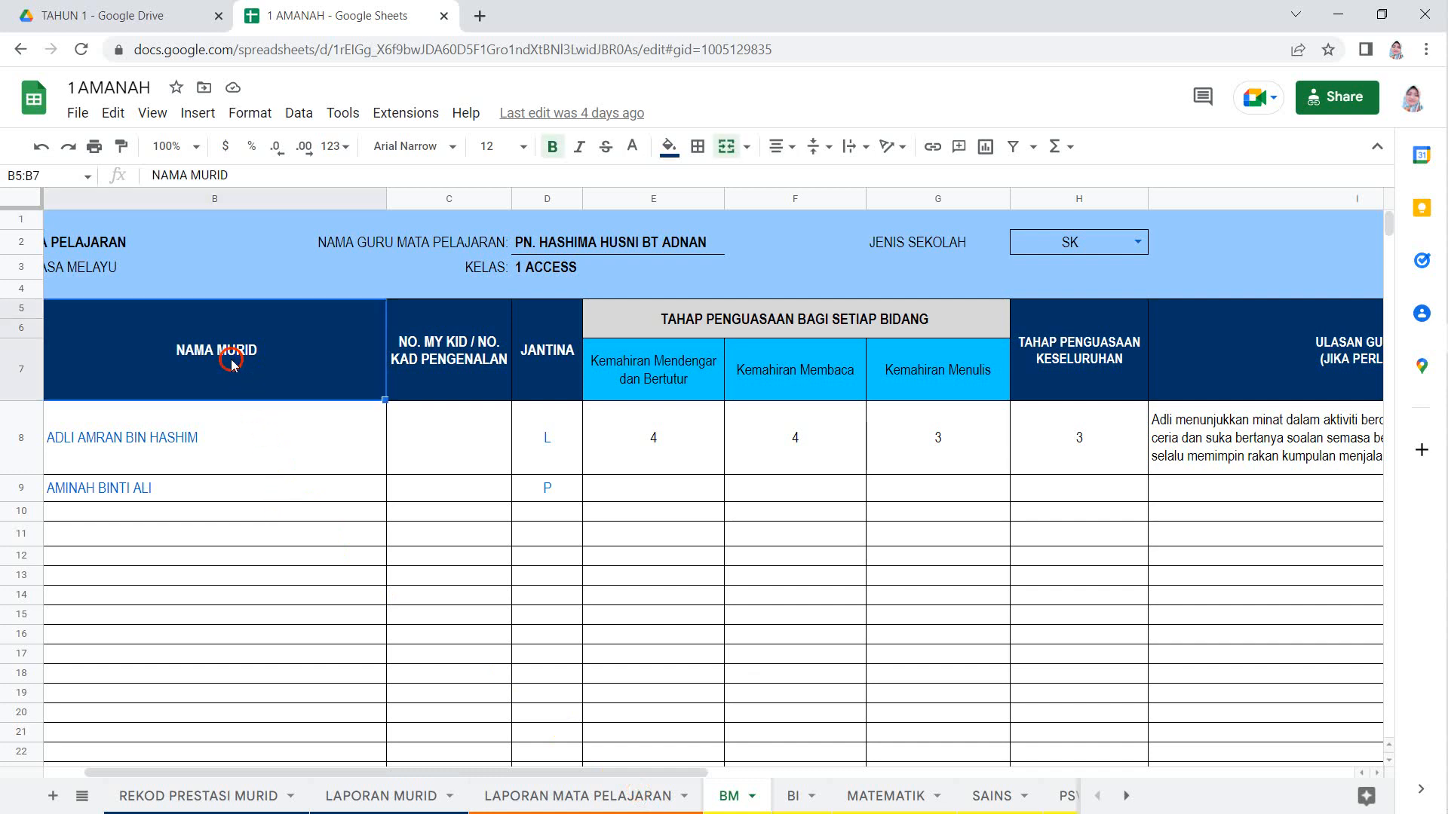
left_click(537, 352)
left_click_drag(314, 345, 548, 588)
left_click(273, 465)
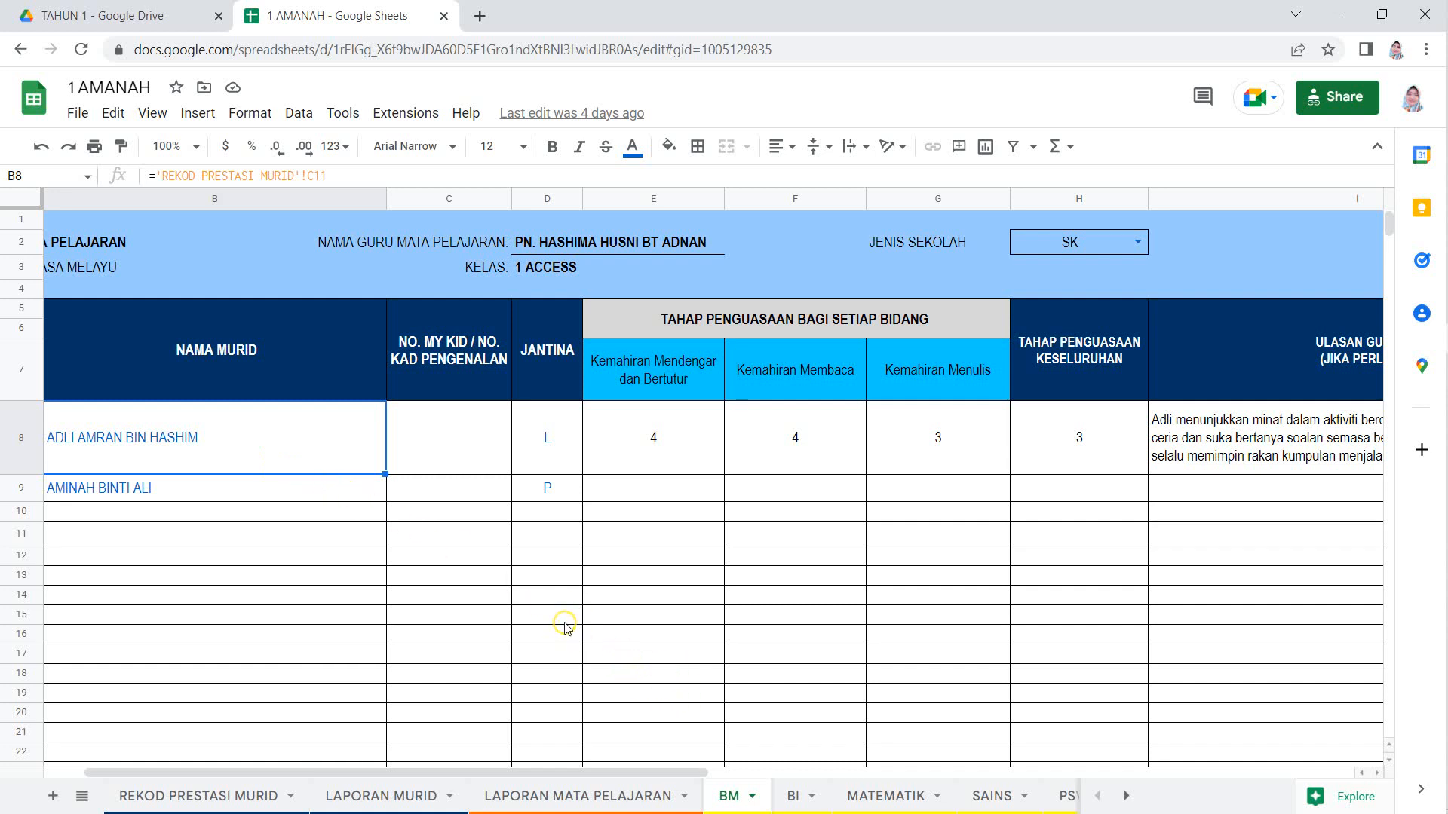
Check the BM sheet's subject teacher, class and first pupil detail cells against their source sheet, REKOD PRESTASI MURID
left_click(582, 246)
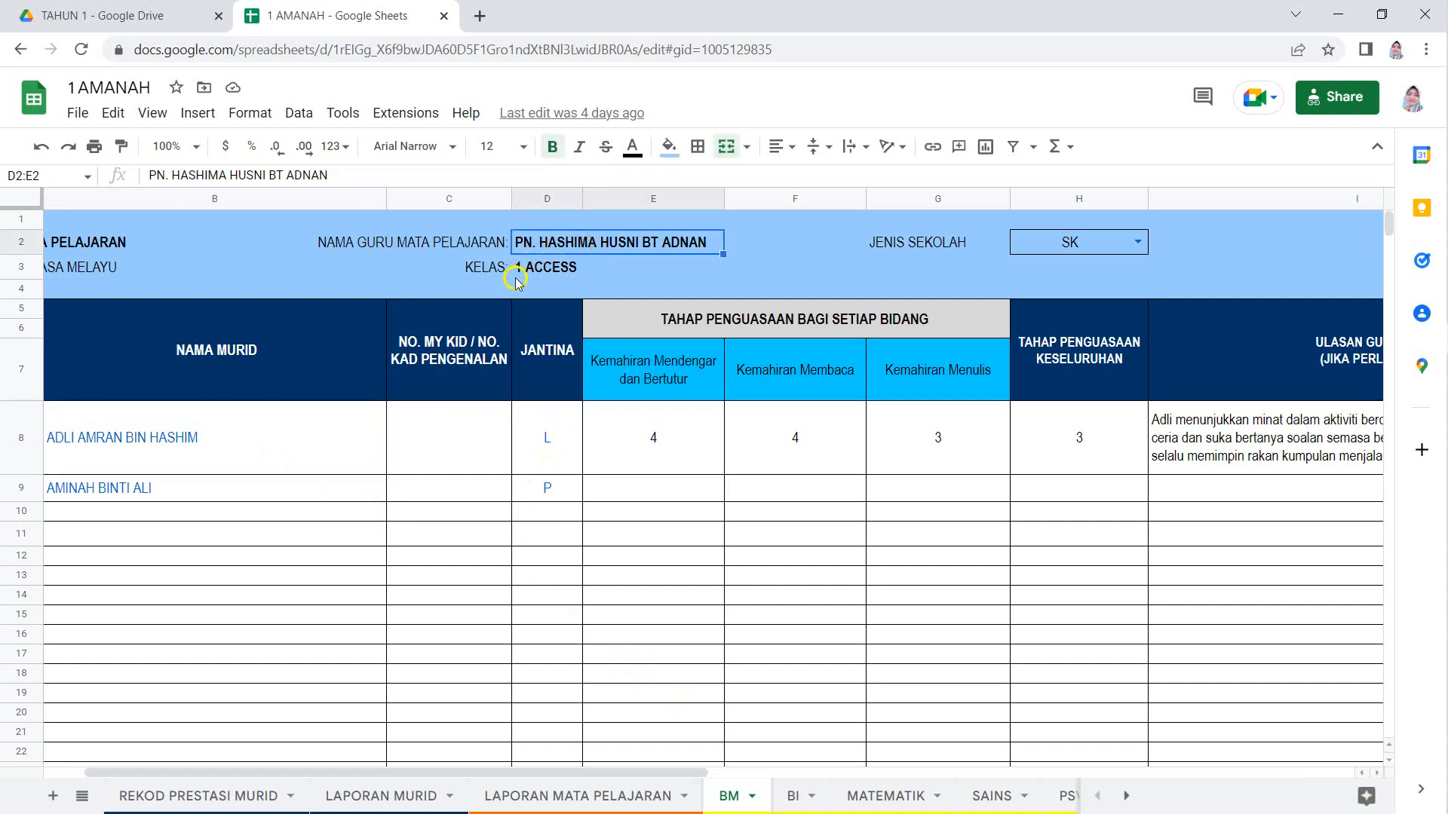
left_click(571, 270)
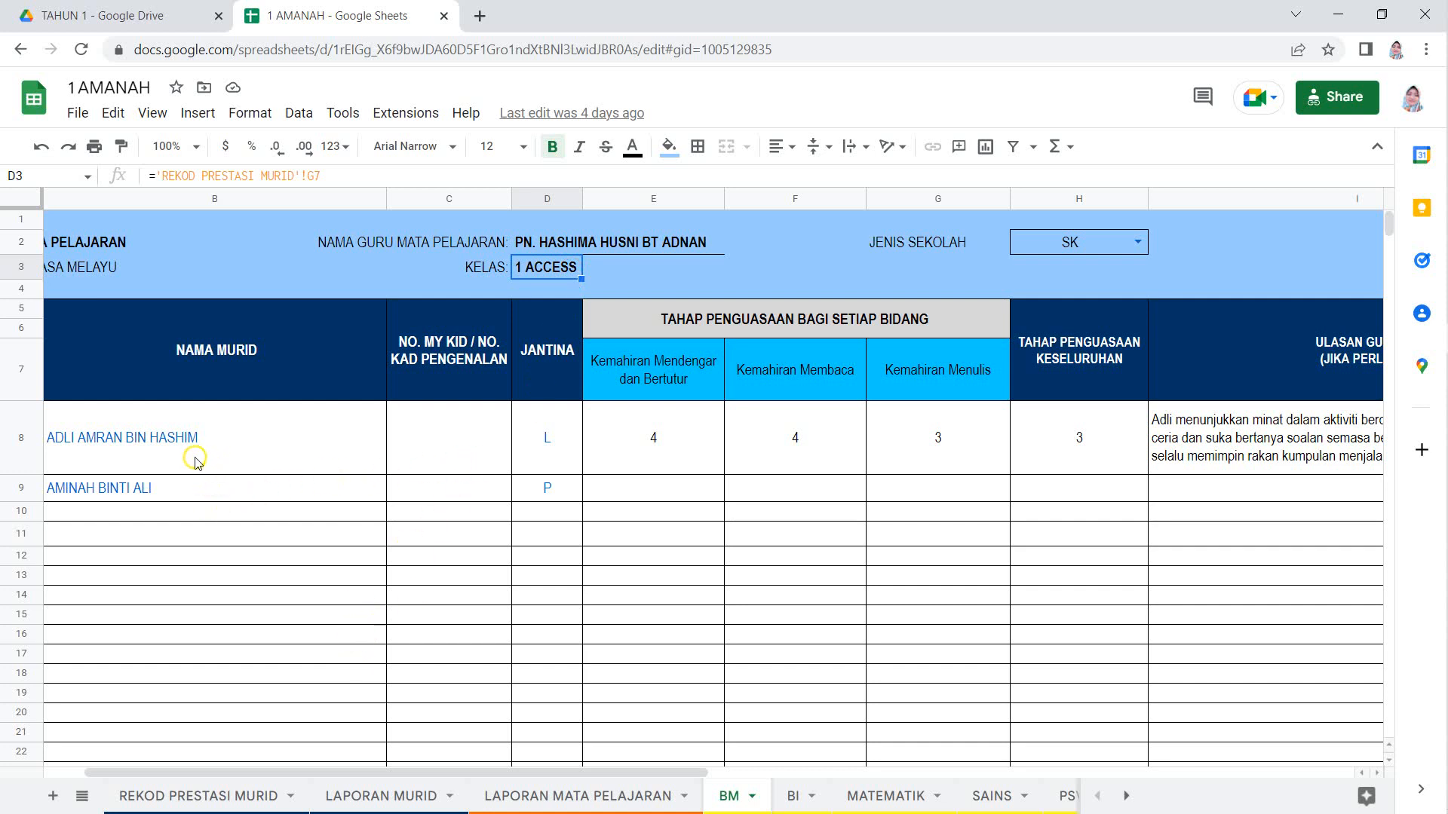
left_click(336, 453)
left_click(464, 461)
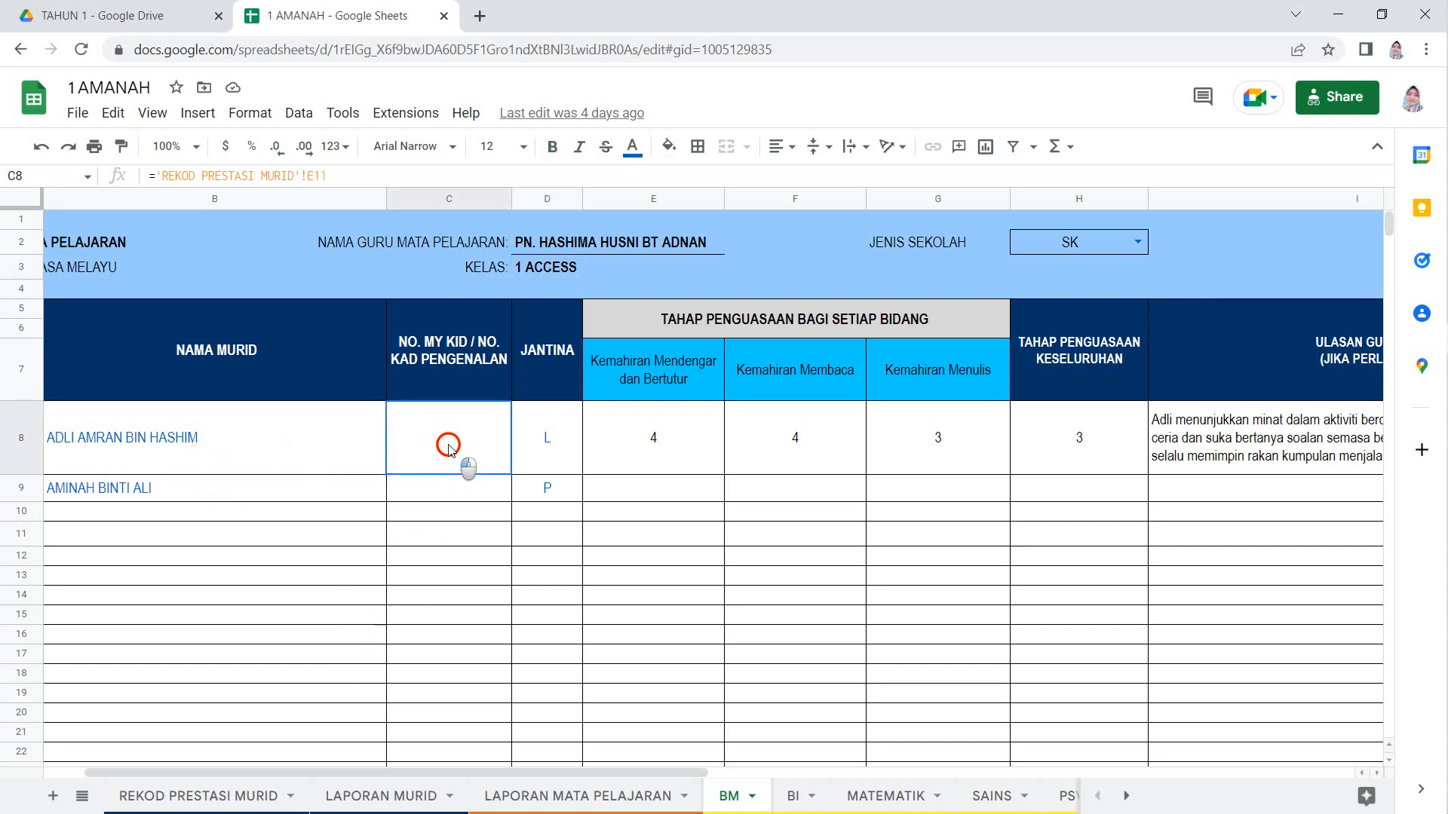
left_click(567, 440)
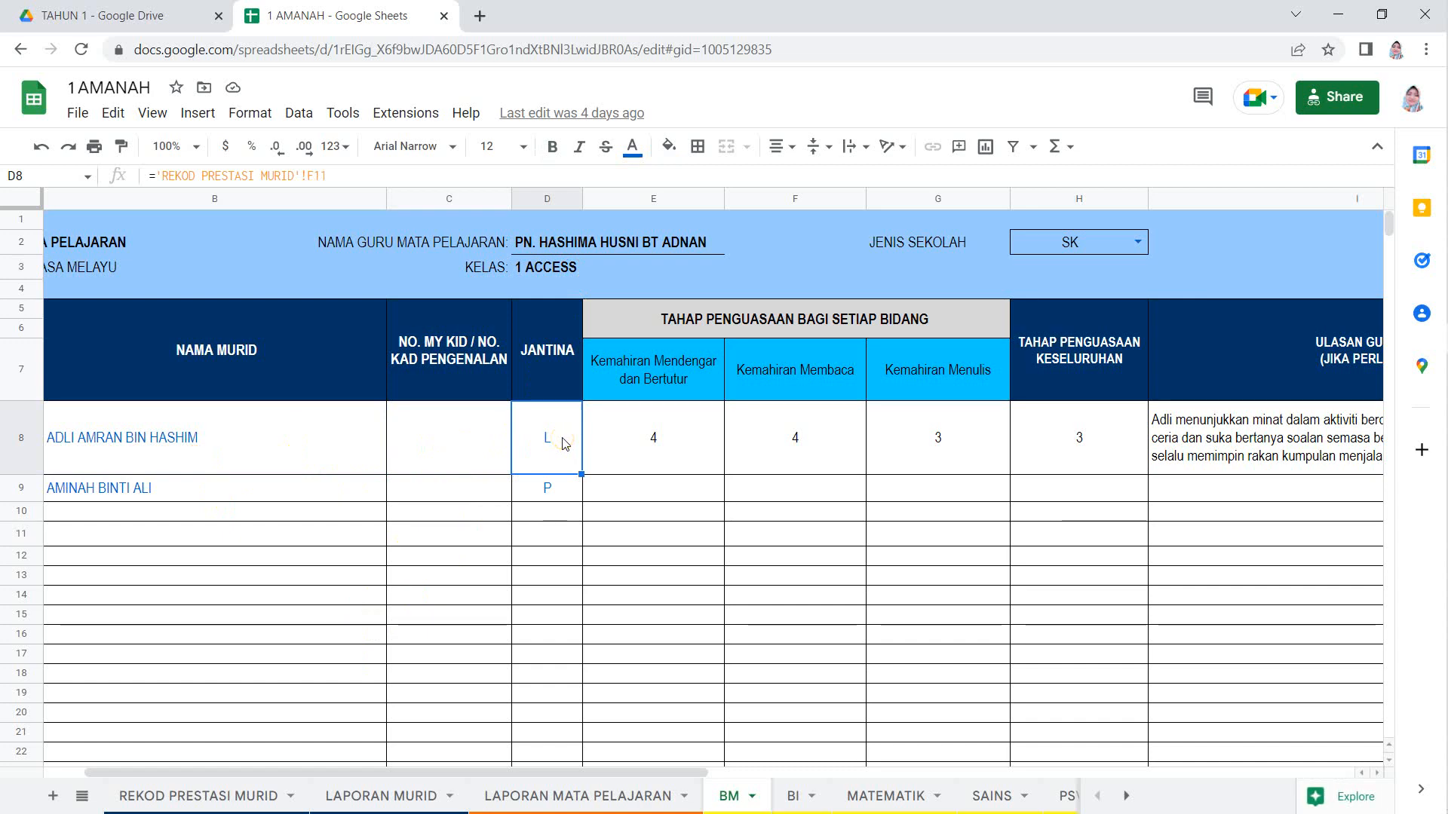
left_click(197, 799)
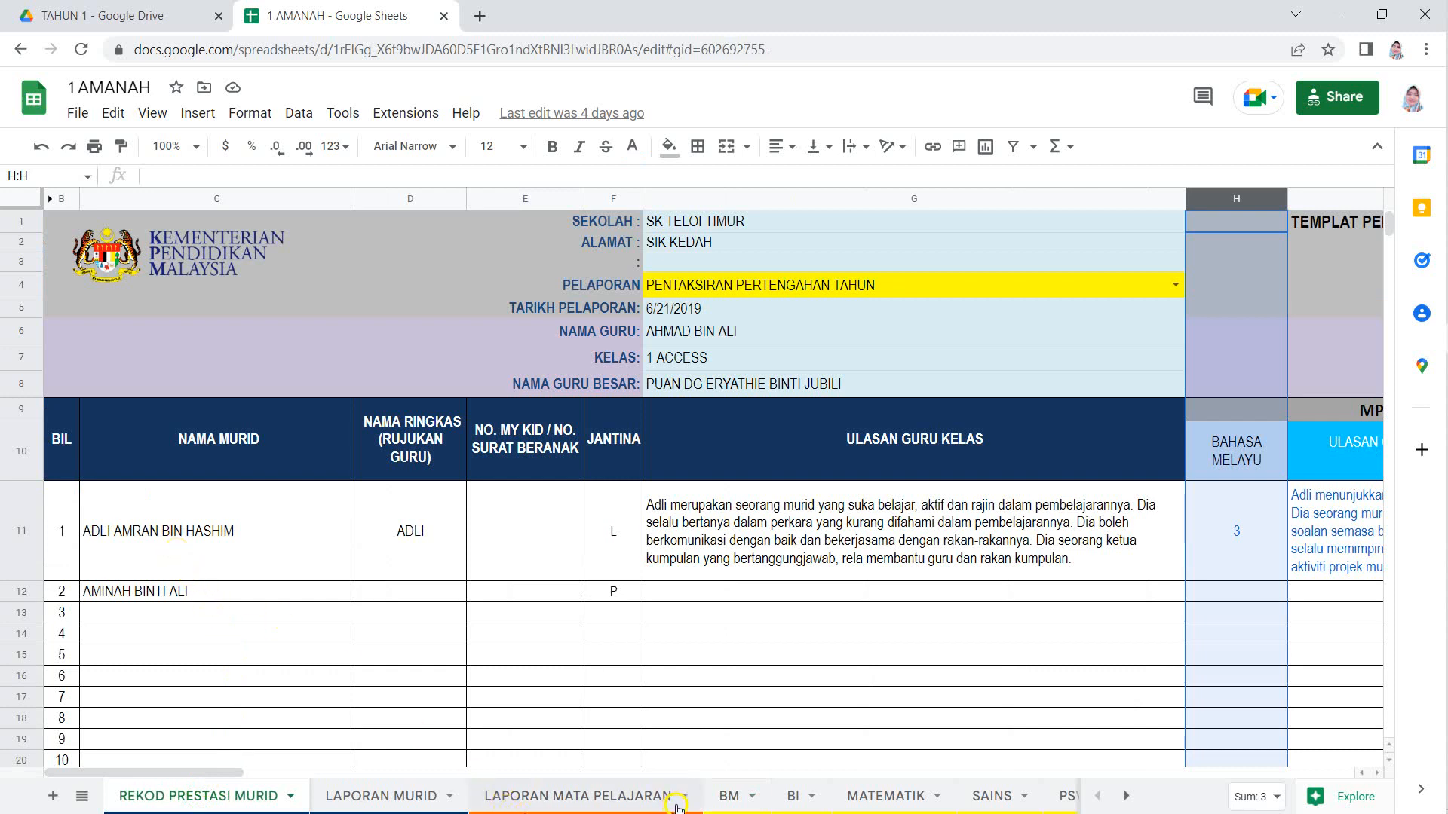
left_click(727, 798)
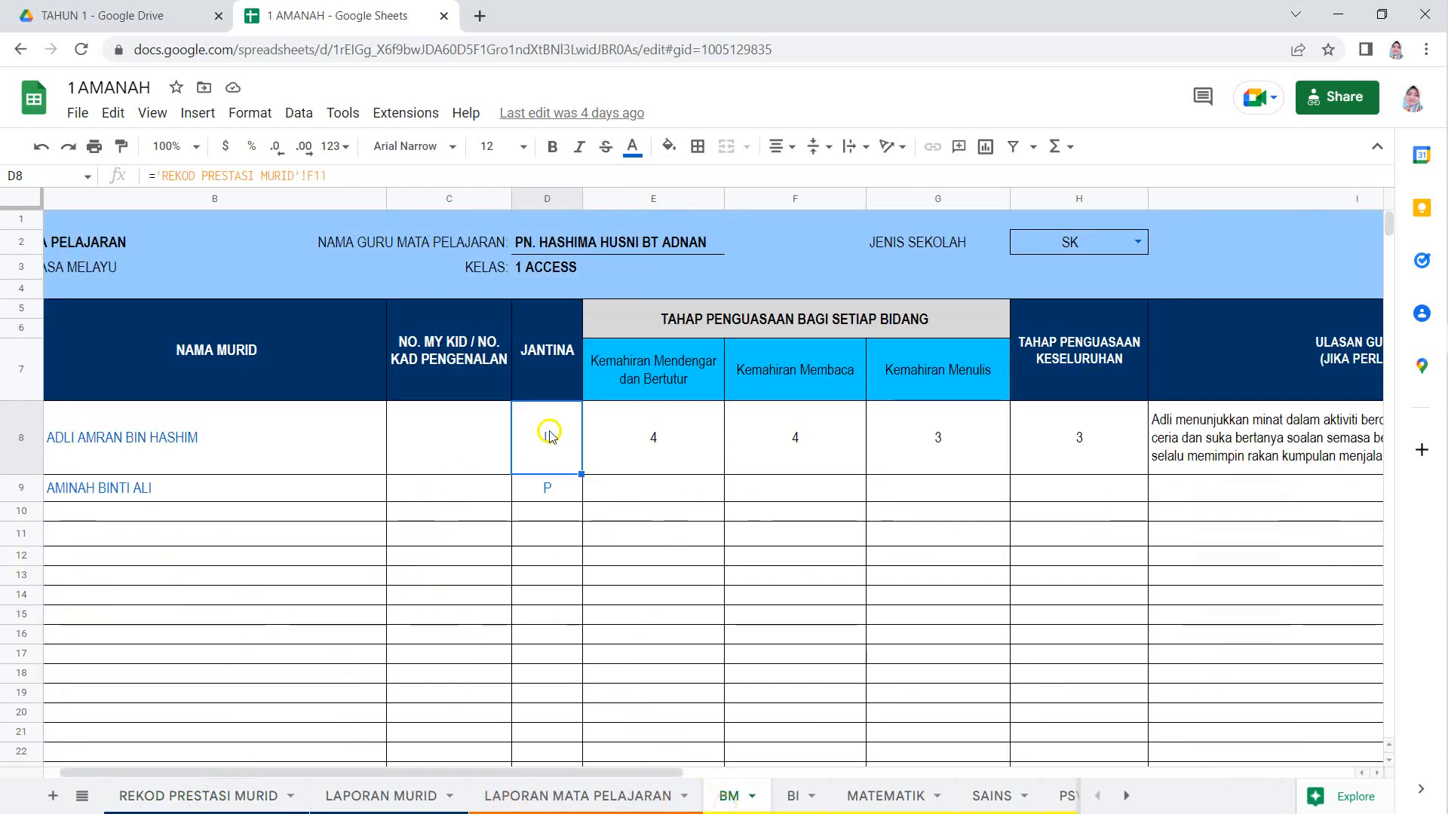
Go through the first pupil's three skill levels, overall mastery level and teacher comment on the BM sheet
left_click(640, 443)
left_click(826, 439)
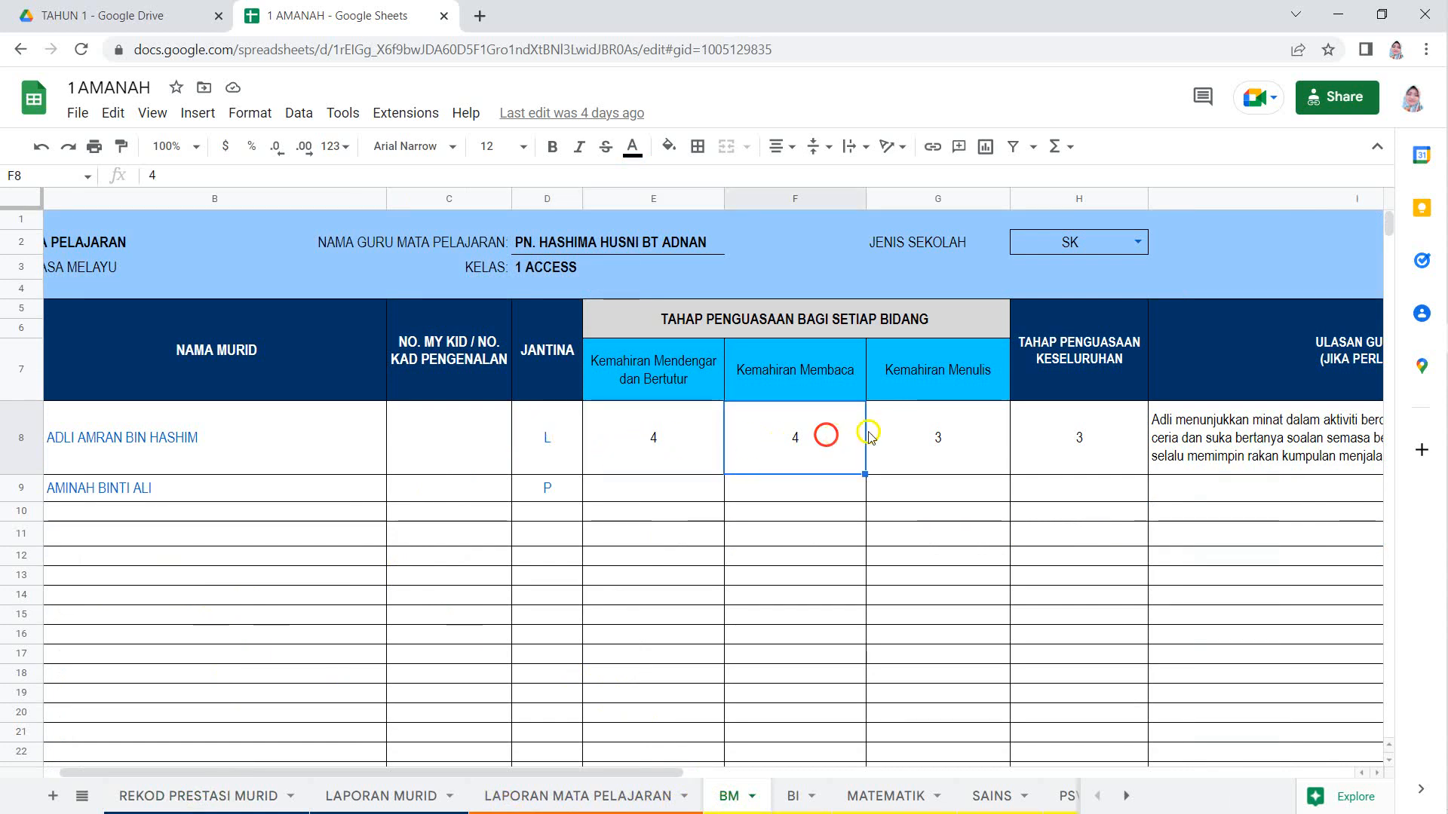
left_click(937, 424)
left_click(717, 422)
left_click(797, 426)
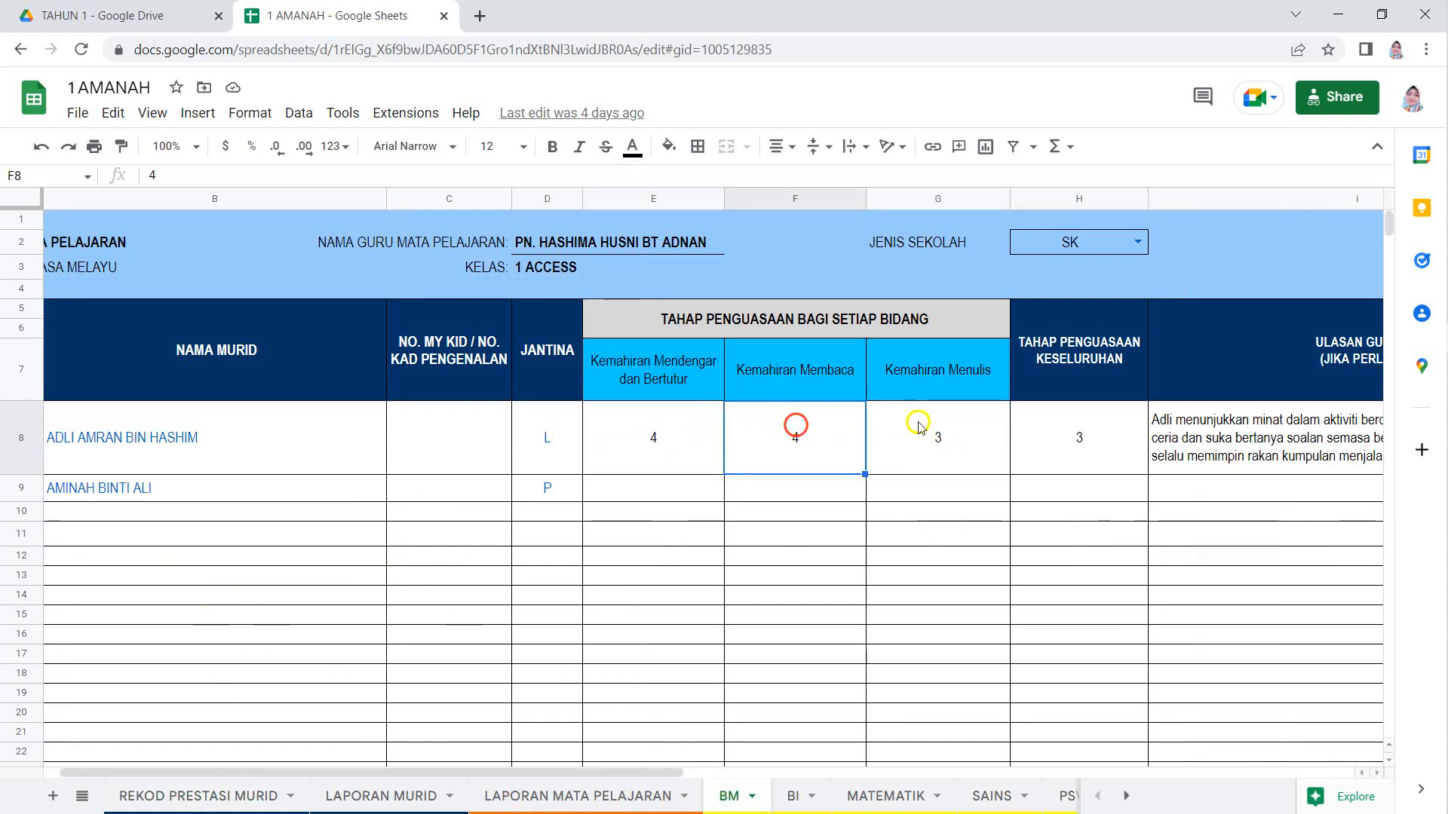
left_click(942, 422)
left_click(1058, 441)
left_click(1192, 416)
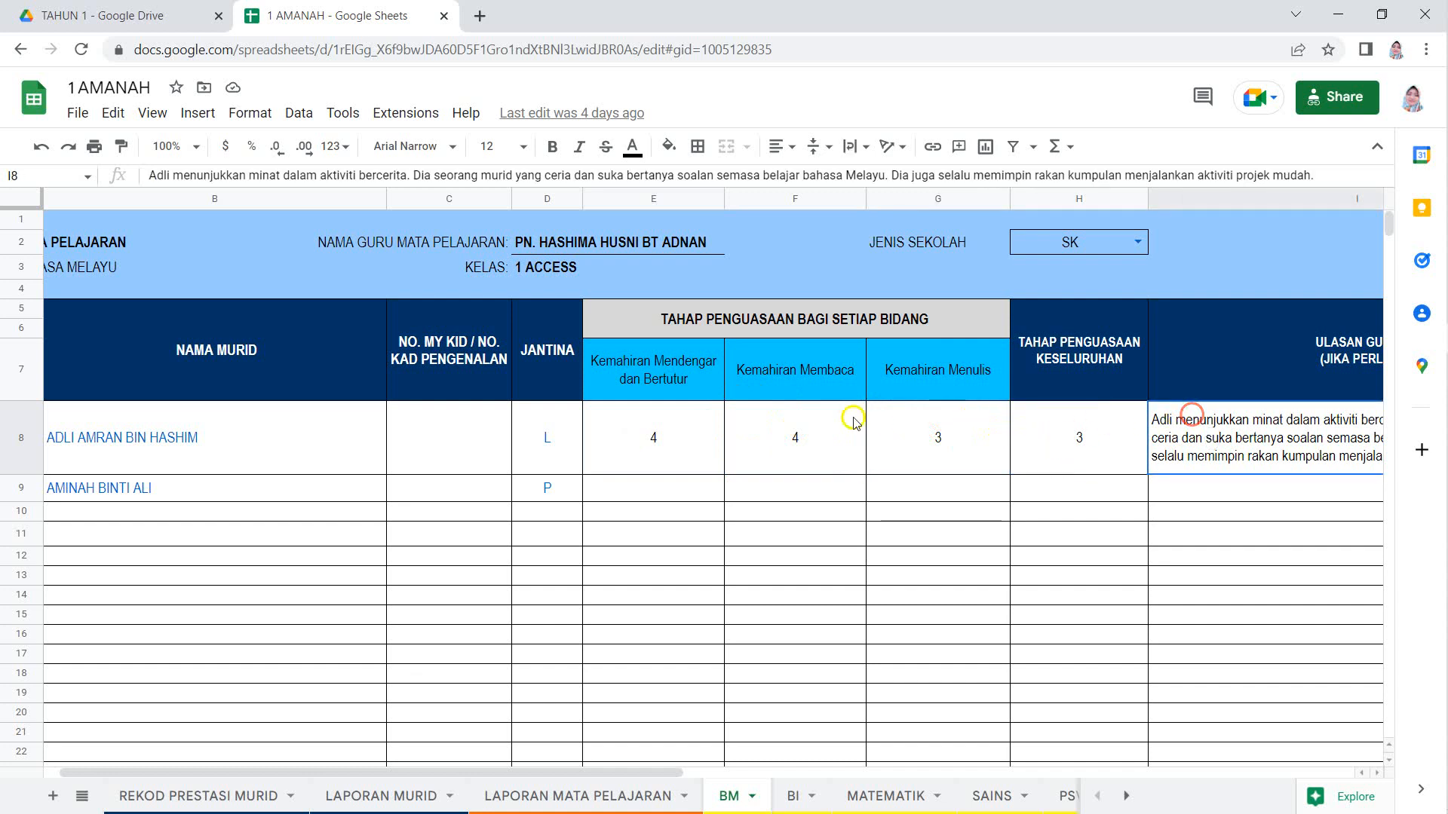
Compare the contents of the first pupil's skill level cells with the linked name cell B8 on the BM sheet
left_click(660, 455)
left_click(767, 445)
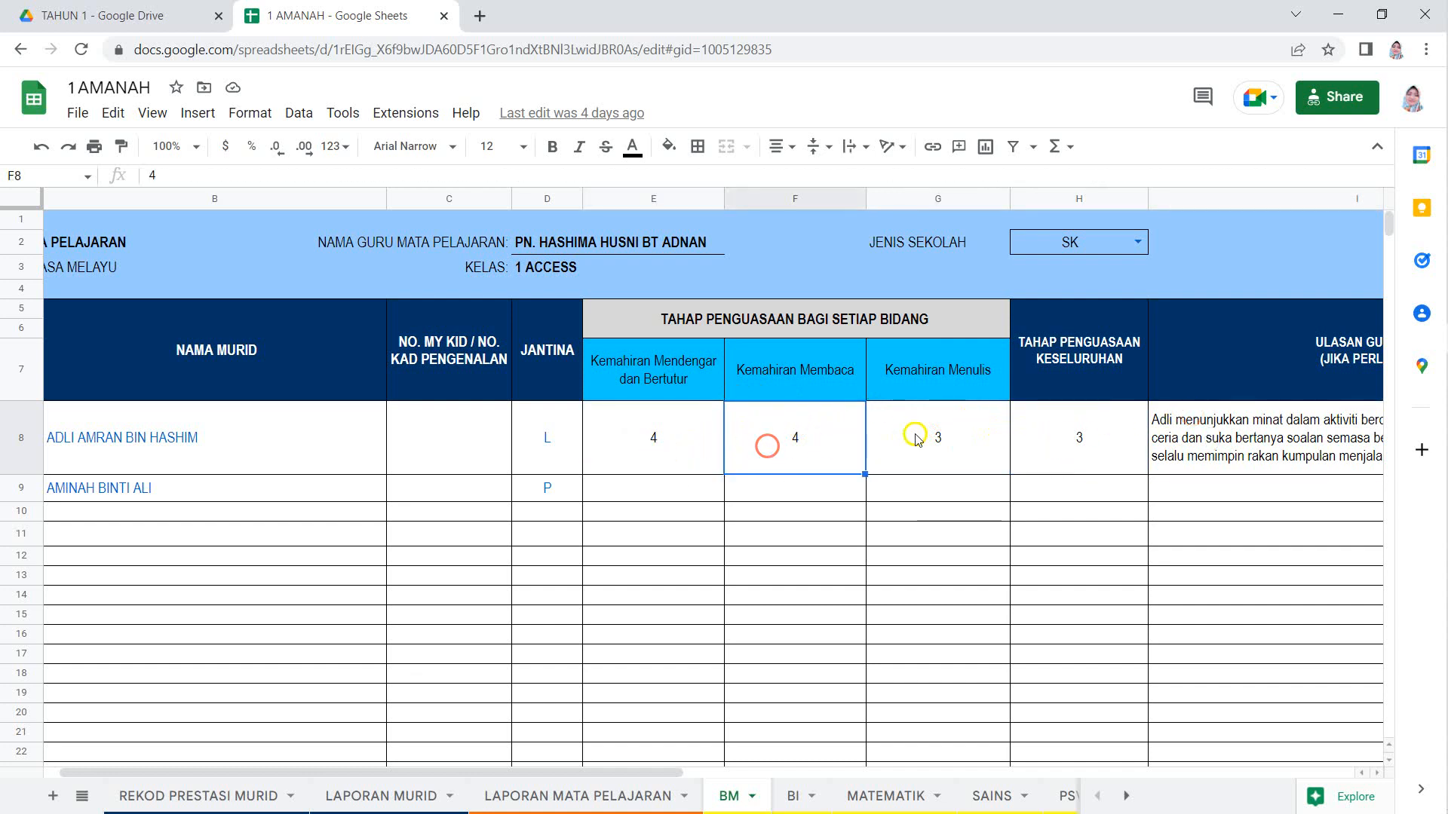
left_click(665, 449)
left_click(160, 174)
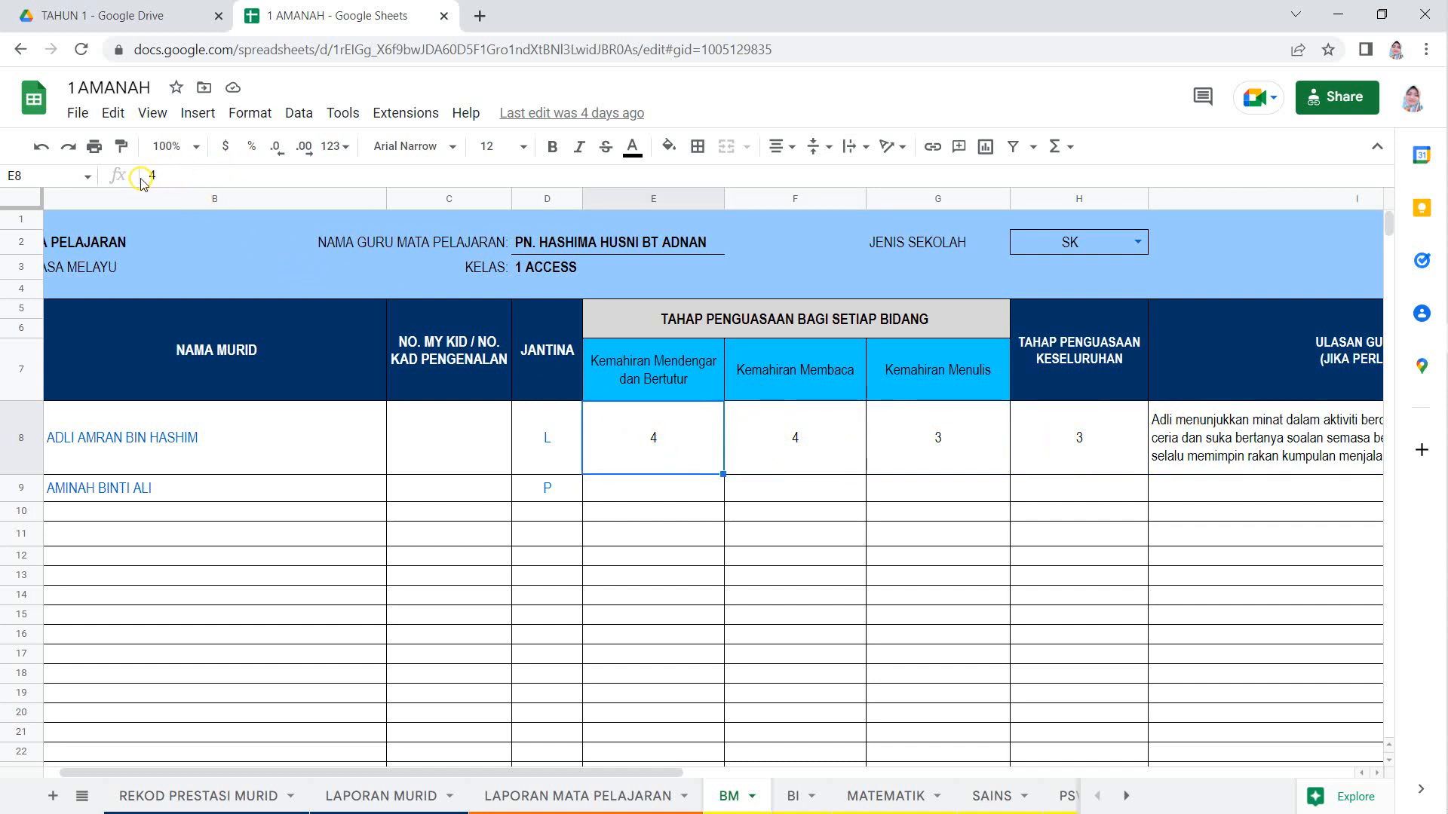
left_click(275, 419)
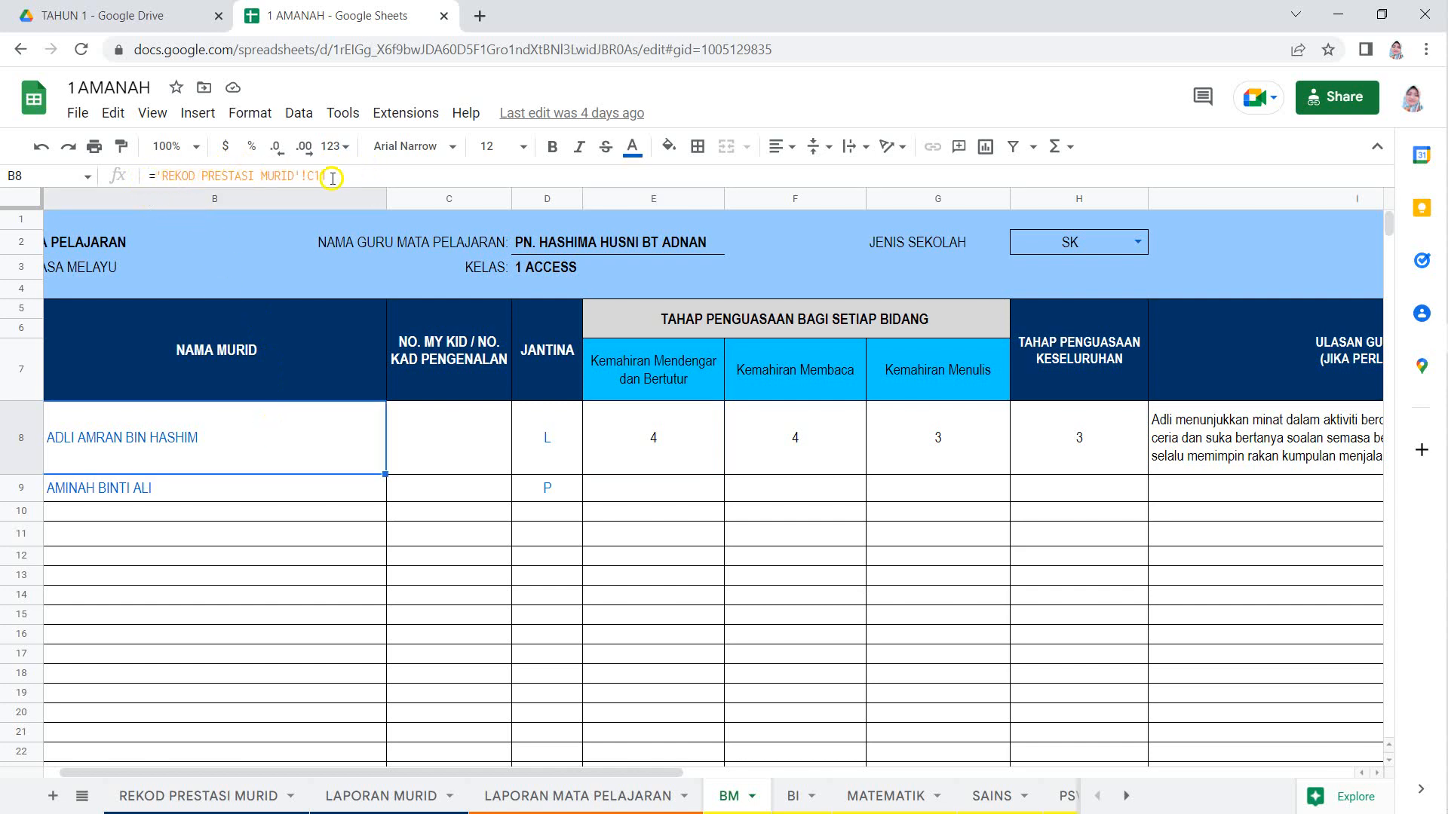
left_click(667, 461)
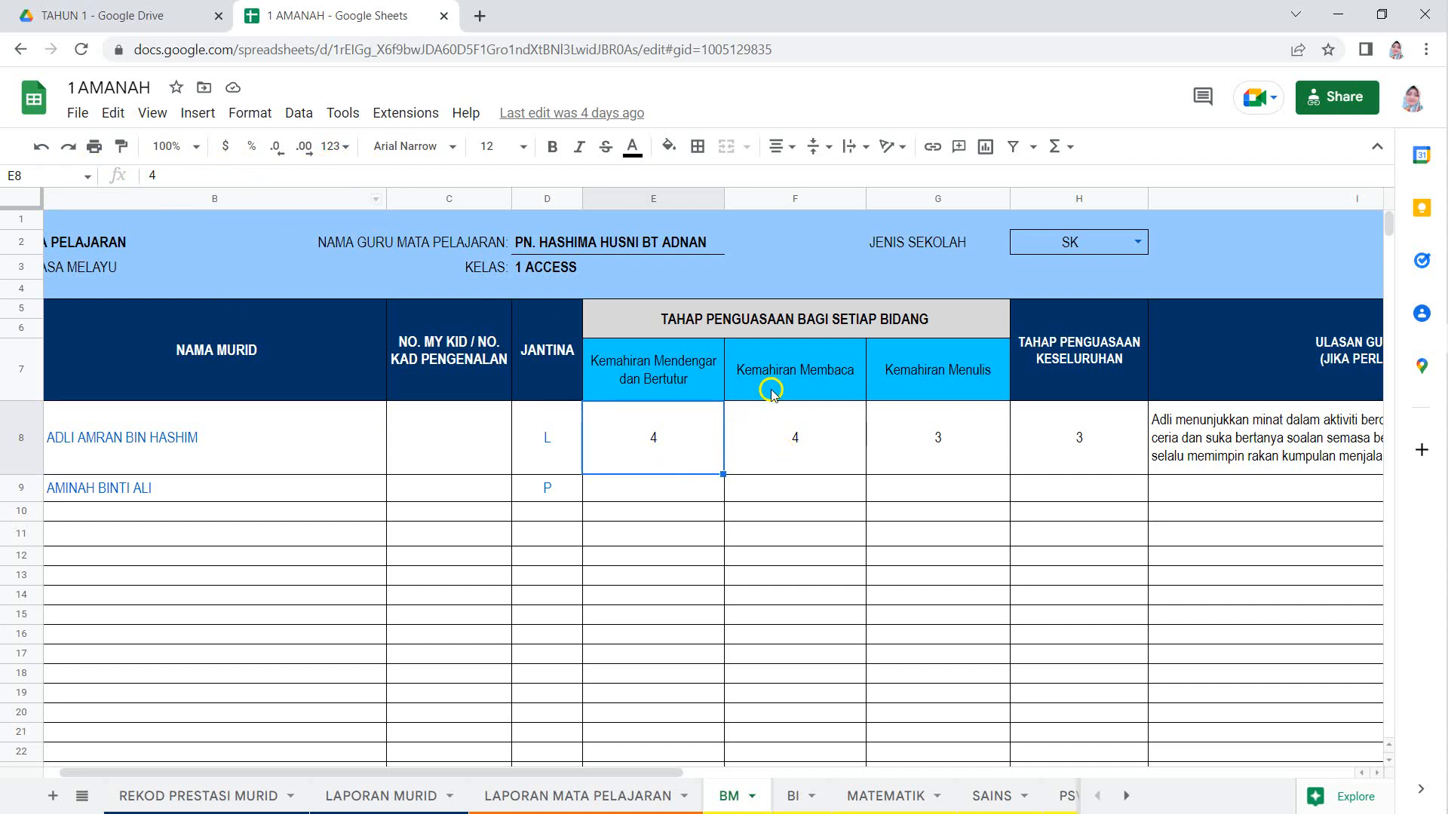
Check the reading and listening level cells and both pupils' overall mastery level cells, H8 and H9
left_click(812, 442)
left_click(615, 463)
left_click(1027, 447)
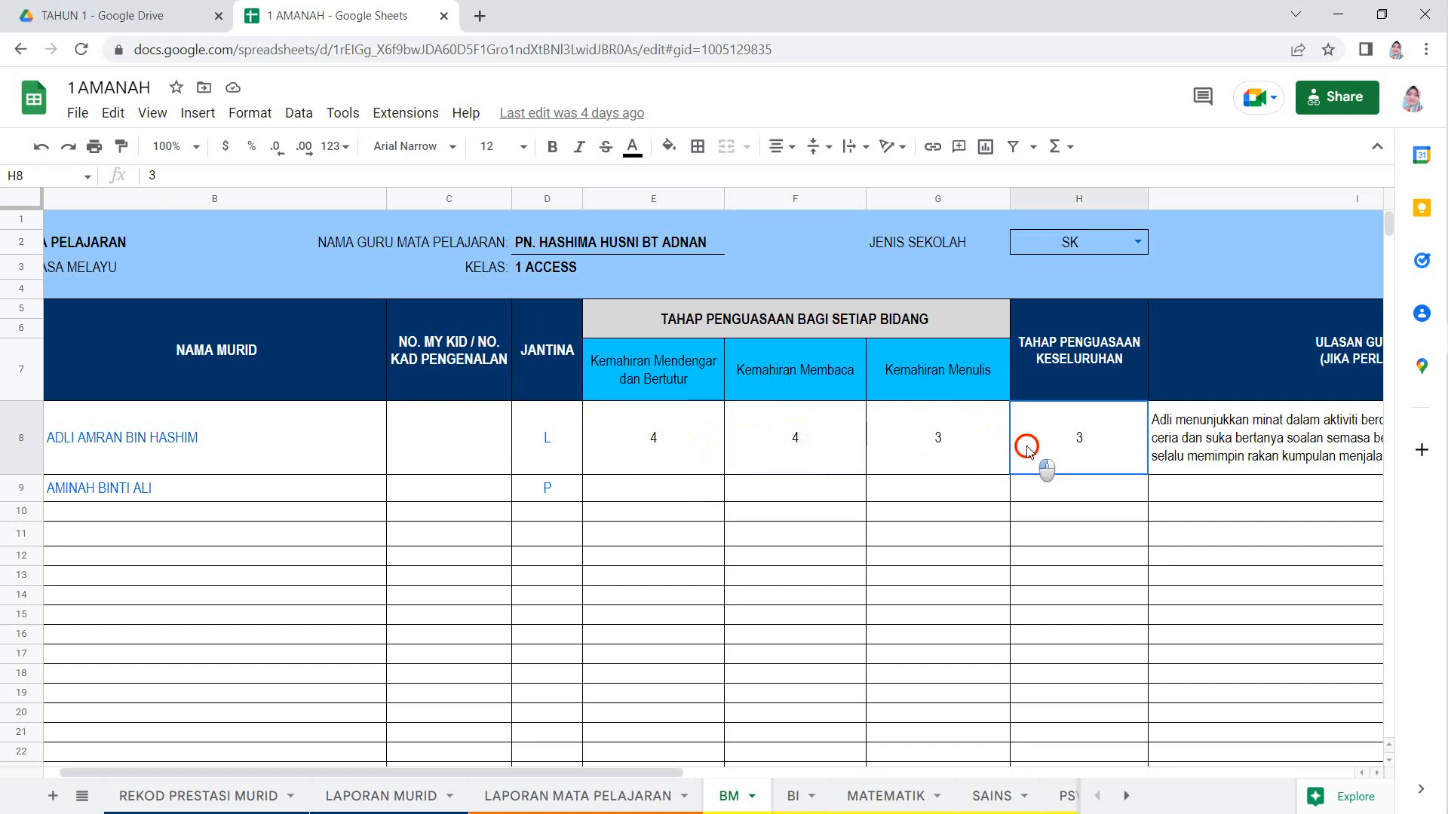
left_click(1084, 485)
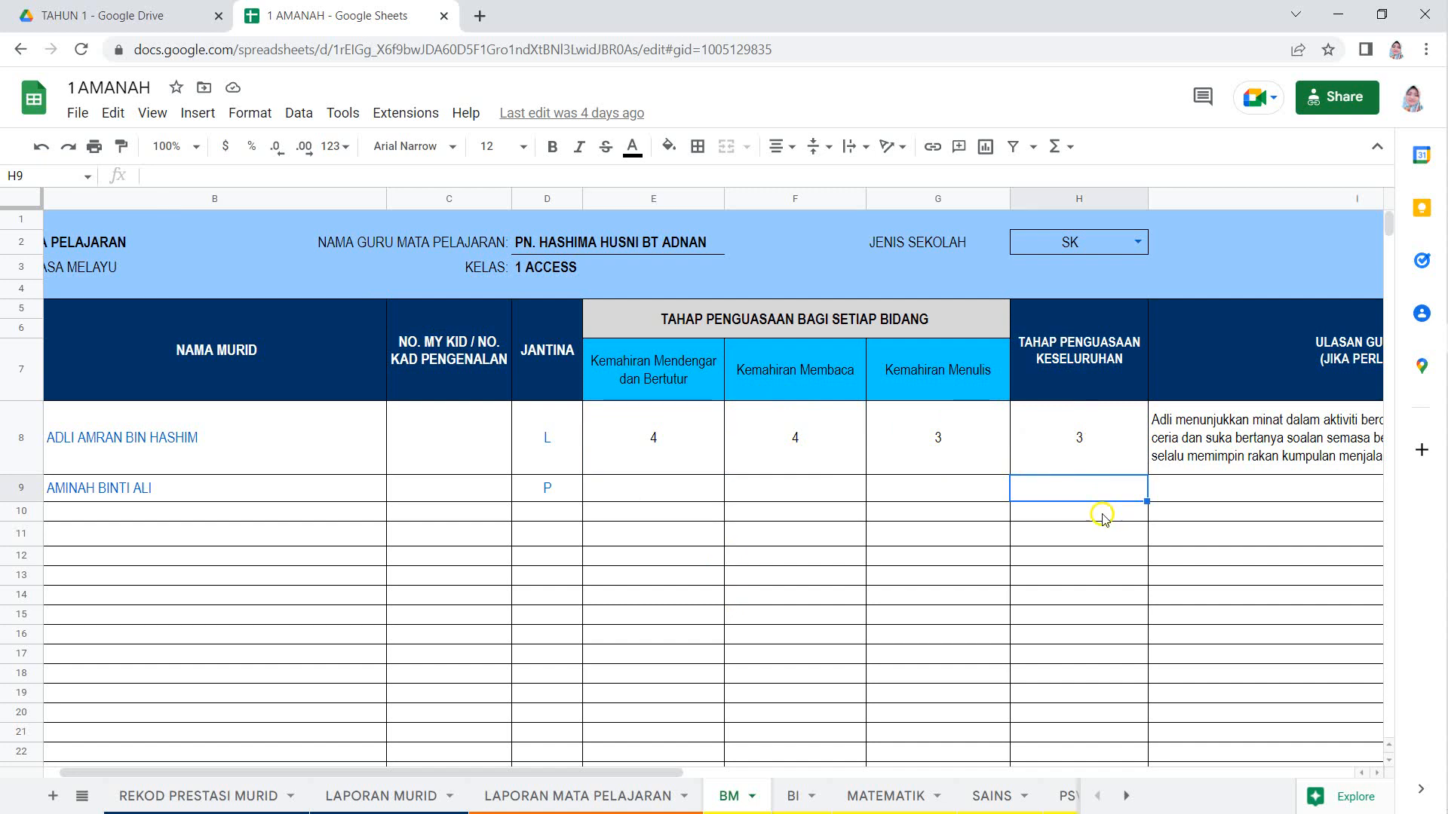
left_click(1064, 460)
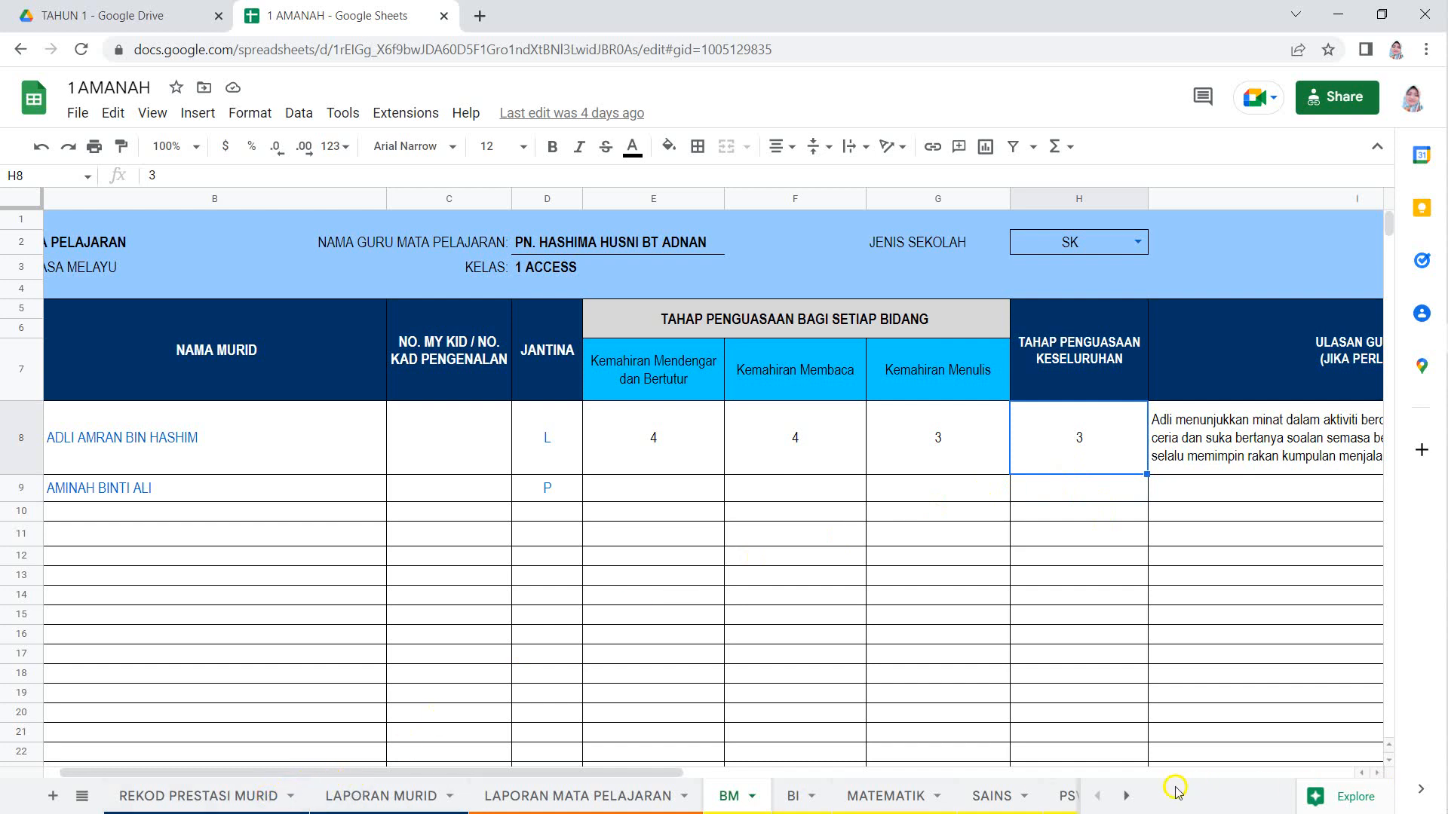
View the mastery level charts on the GRAF PELAPORAN sheet again
left_click(1123, 798)
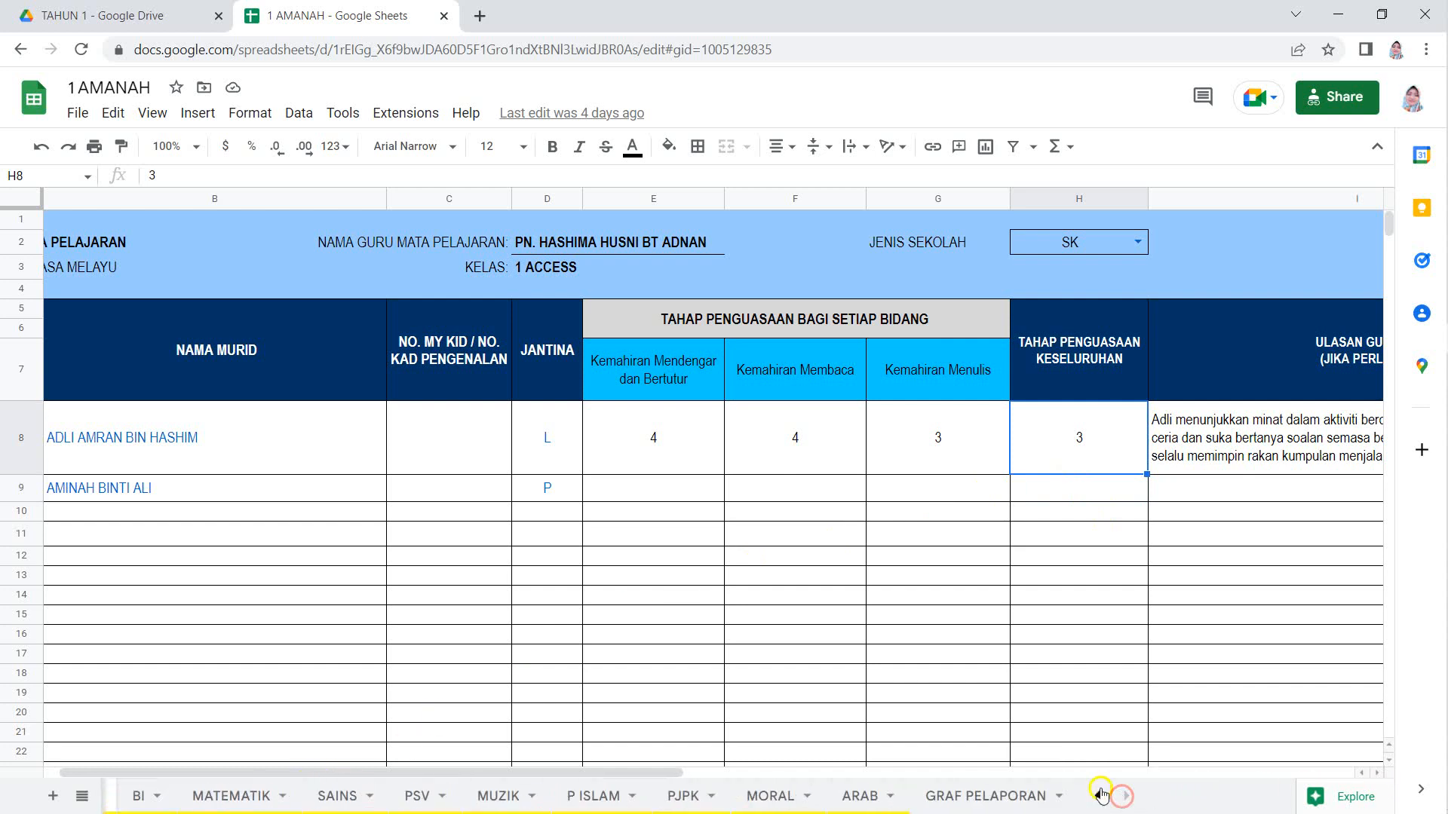
left_click(1009, 805)
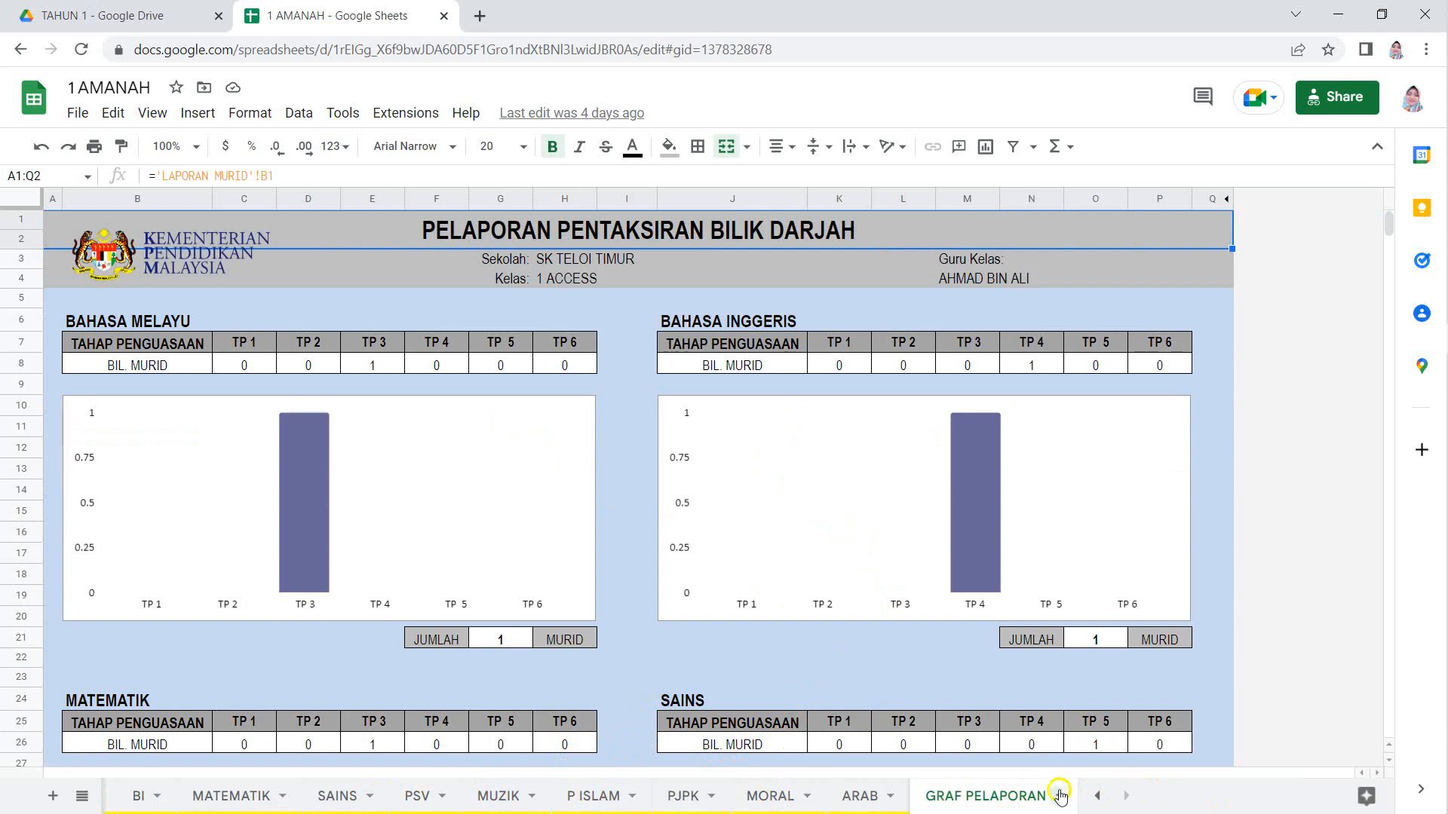
left_click(1097, 796)
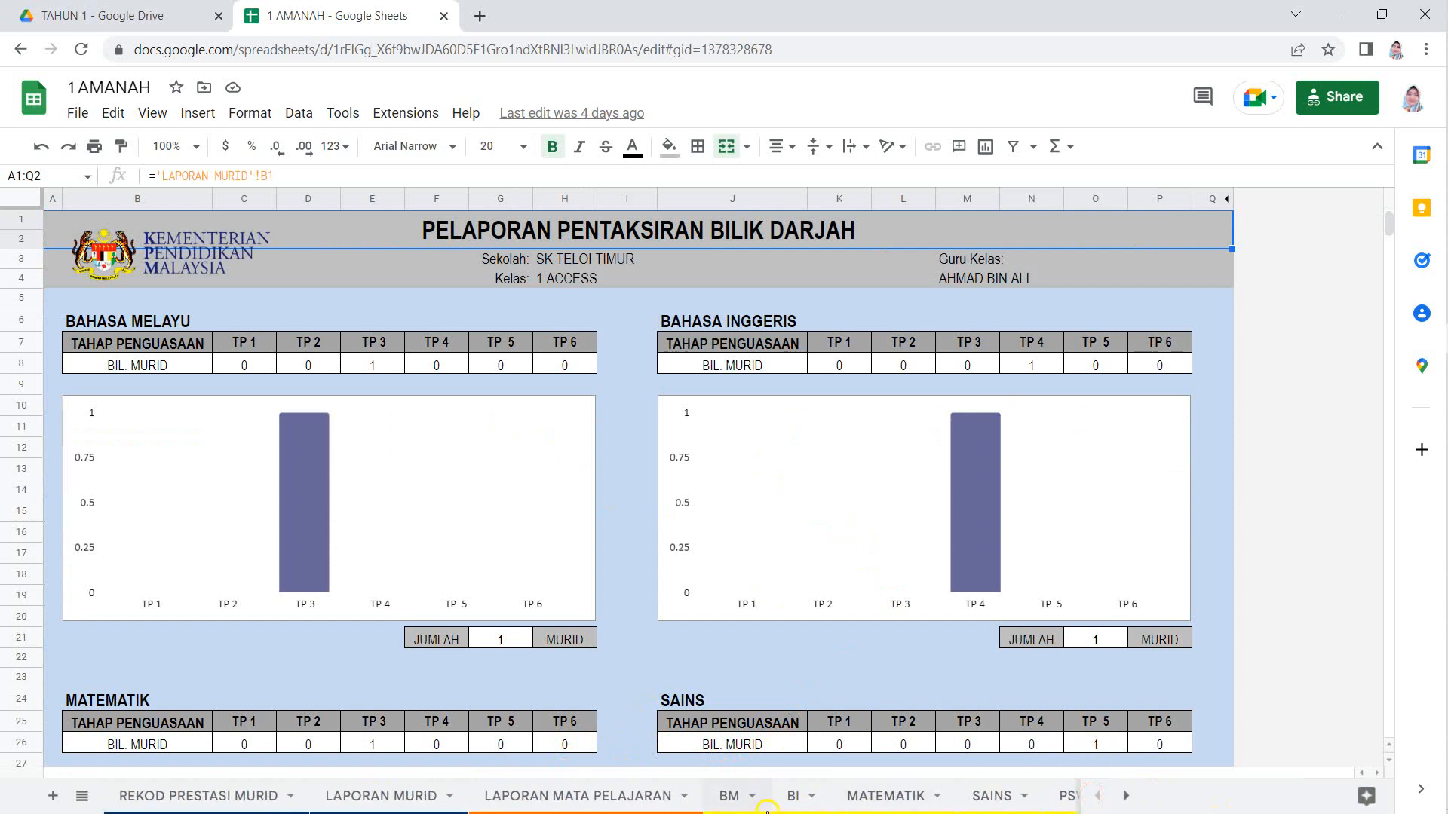
Return to the BM sheet and point out the Kemahiran Mendengar dan Bertutur and Kemahiran Membaca headings
left_click(726, 797)
left_click(650, 368)
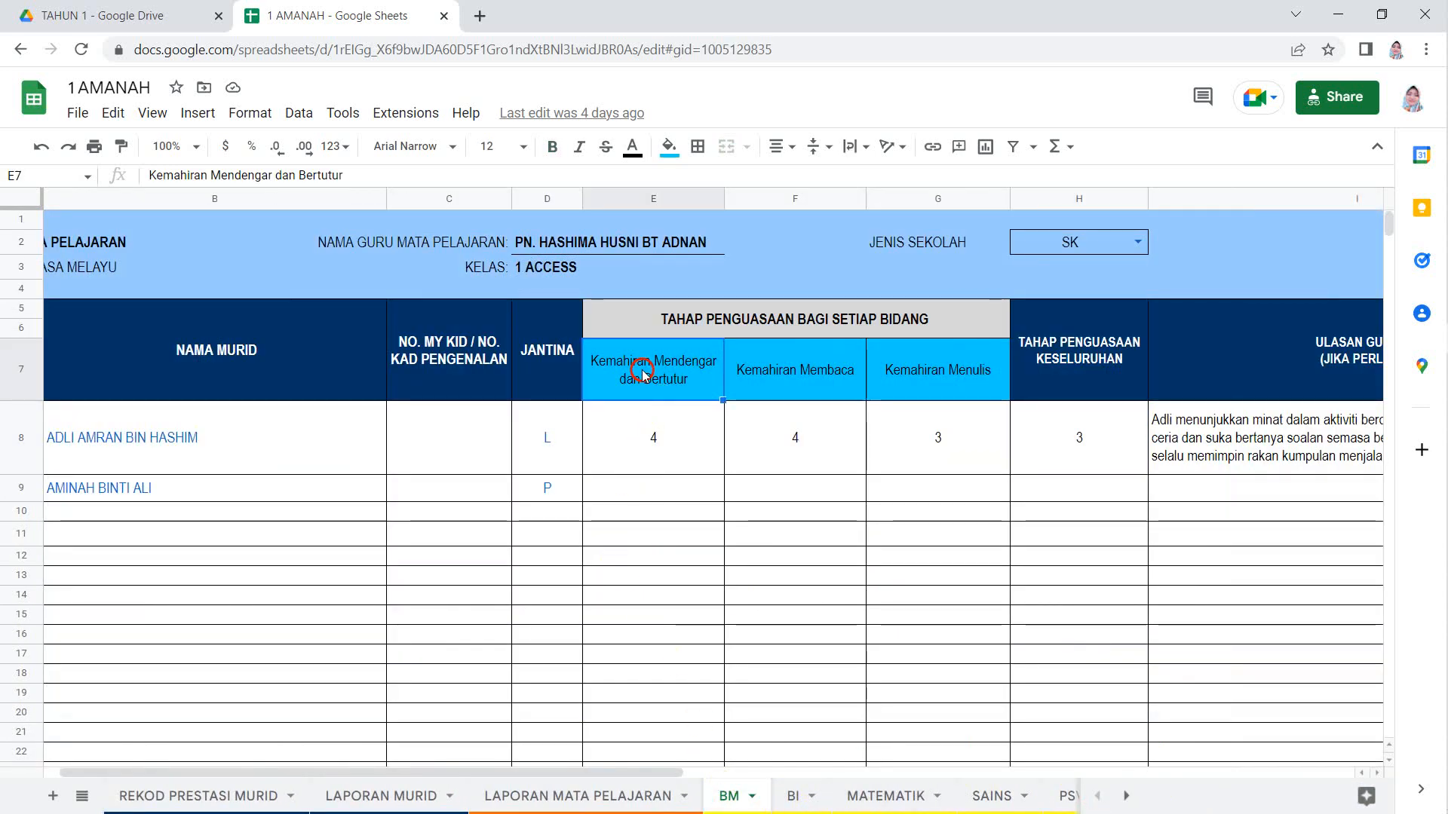
left_click(780, 369)
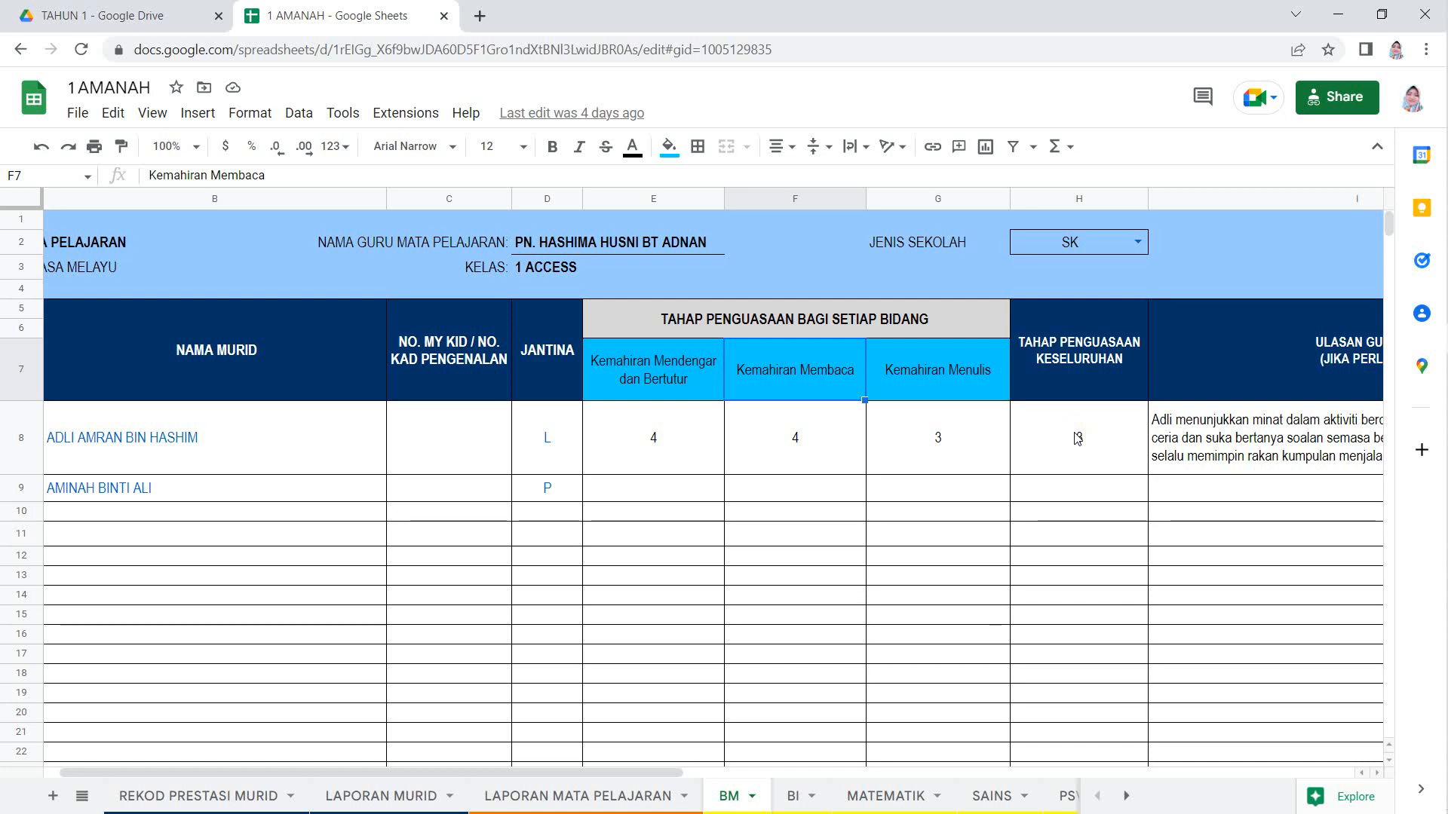
Browse the BI, MATEMATIK and ARAB subject sheets to compare their mastery level columns
left_click(793, 798)
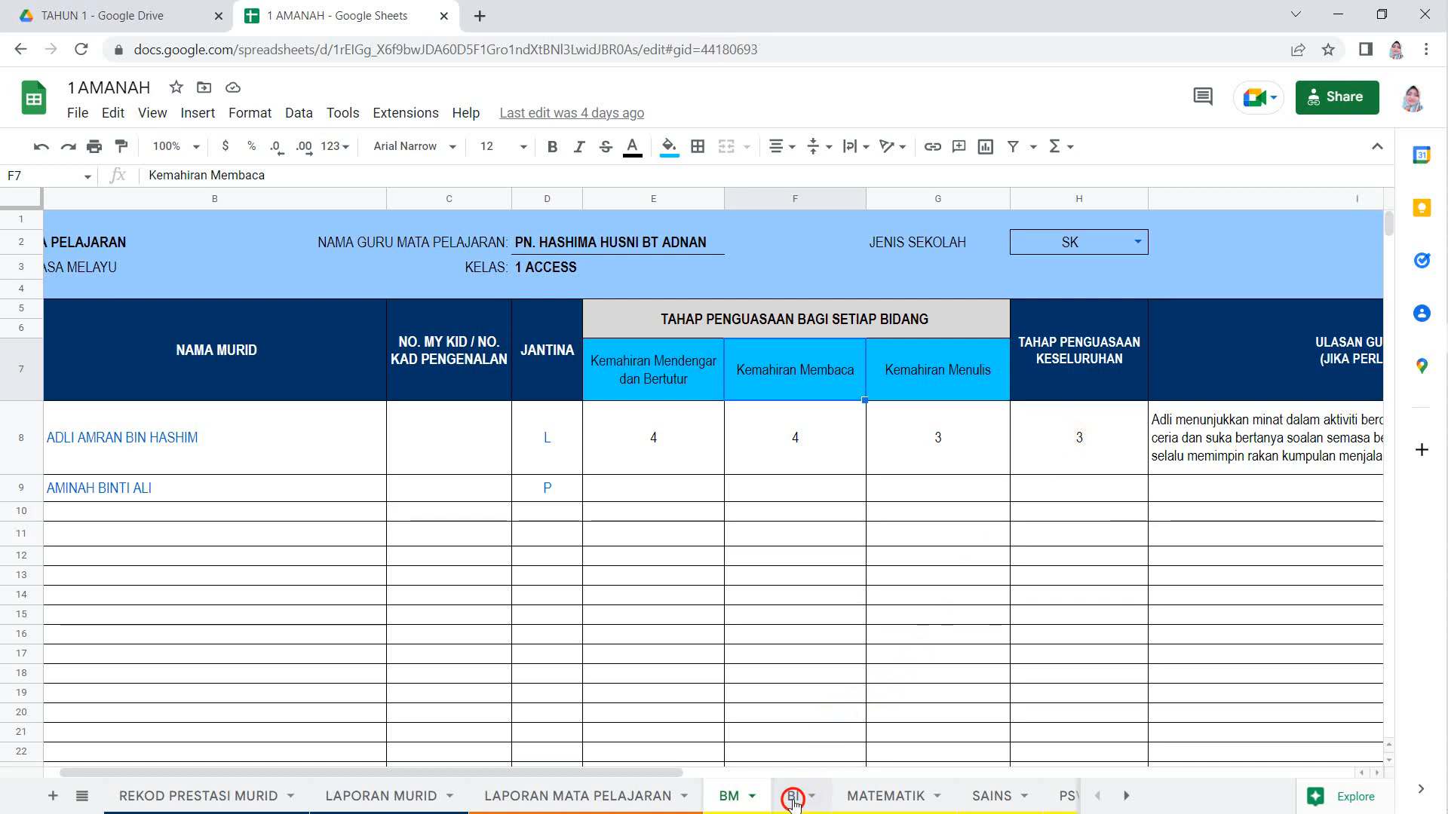
left_click(867, 797)
left_click(1126, 796)
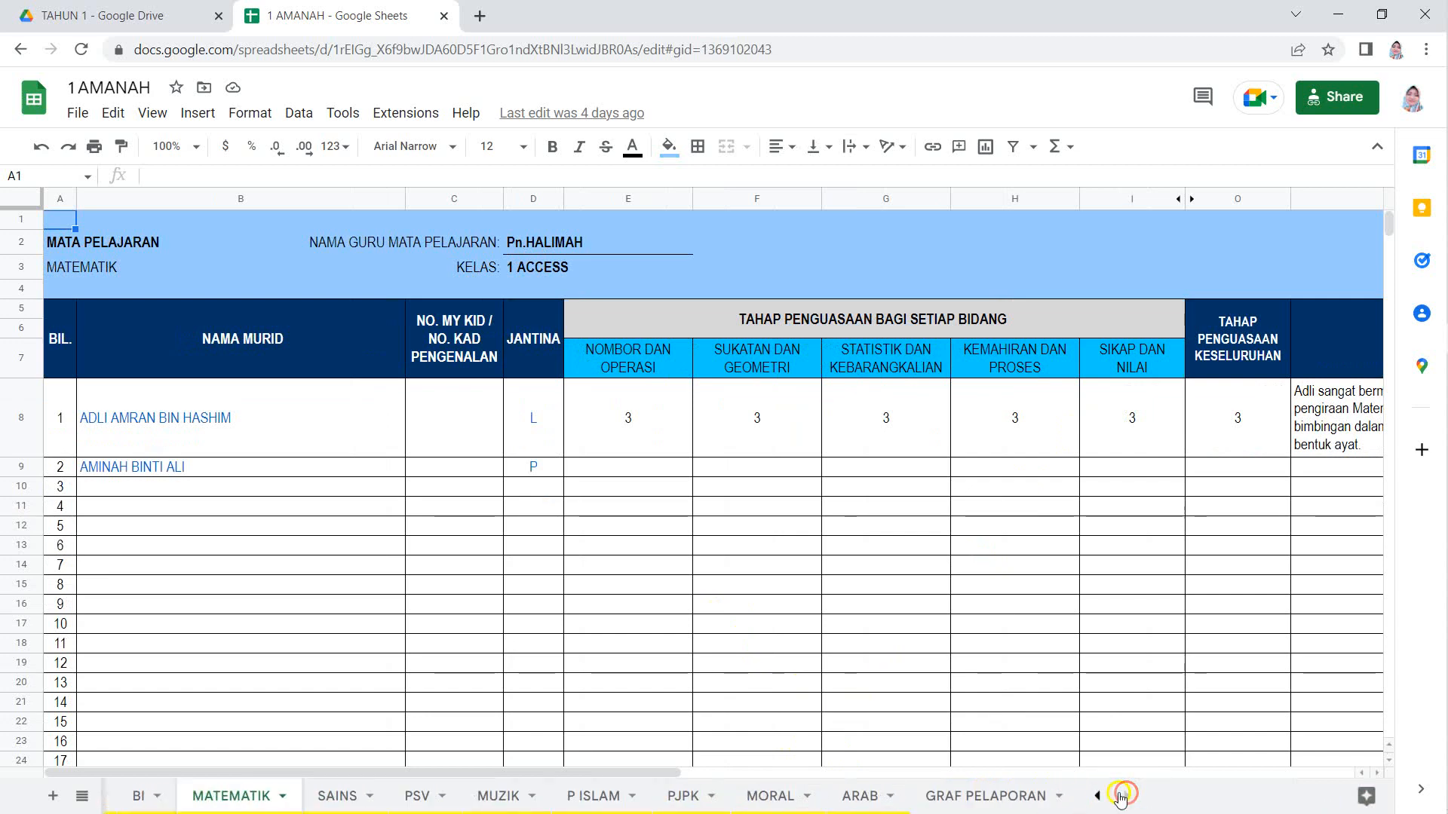
left_click(867, 797)
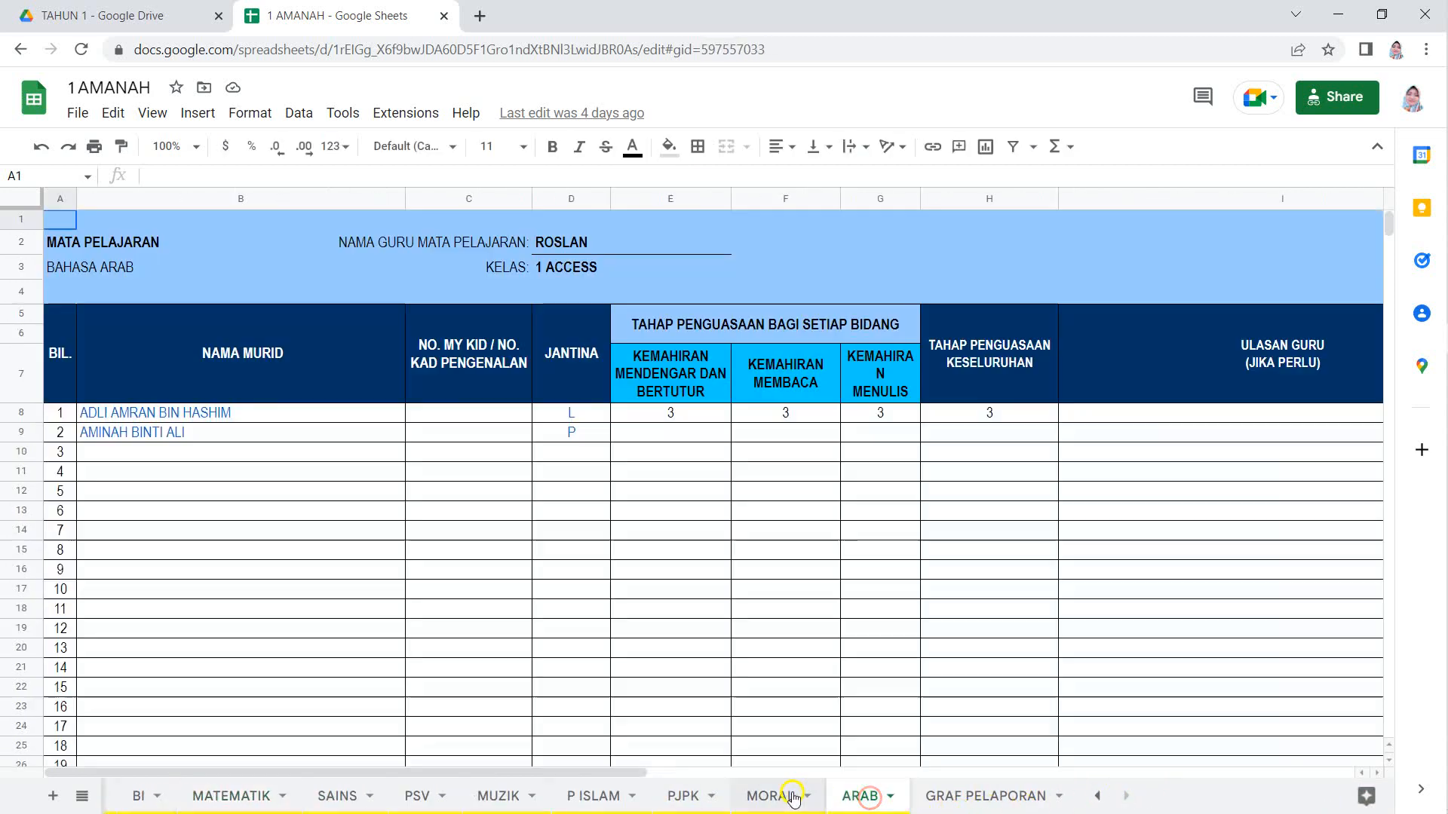
View the MORAL subject sheet and look through the list of all sheets, including the hidden subjects
left_click(767, 796)
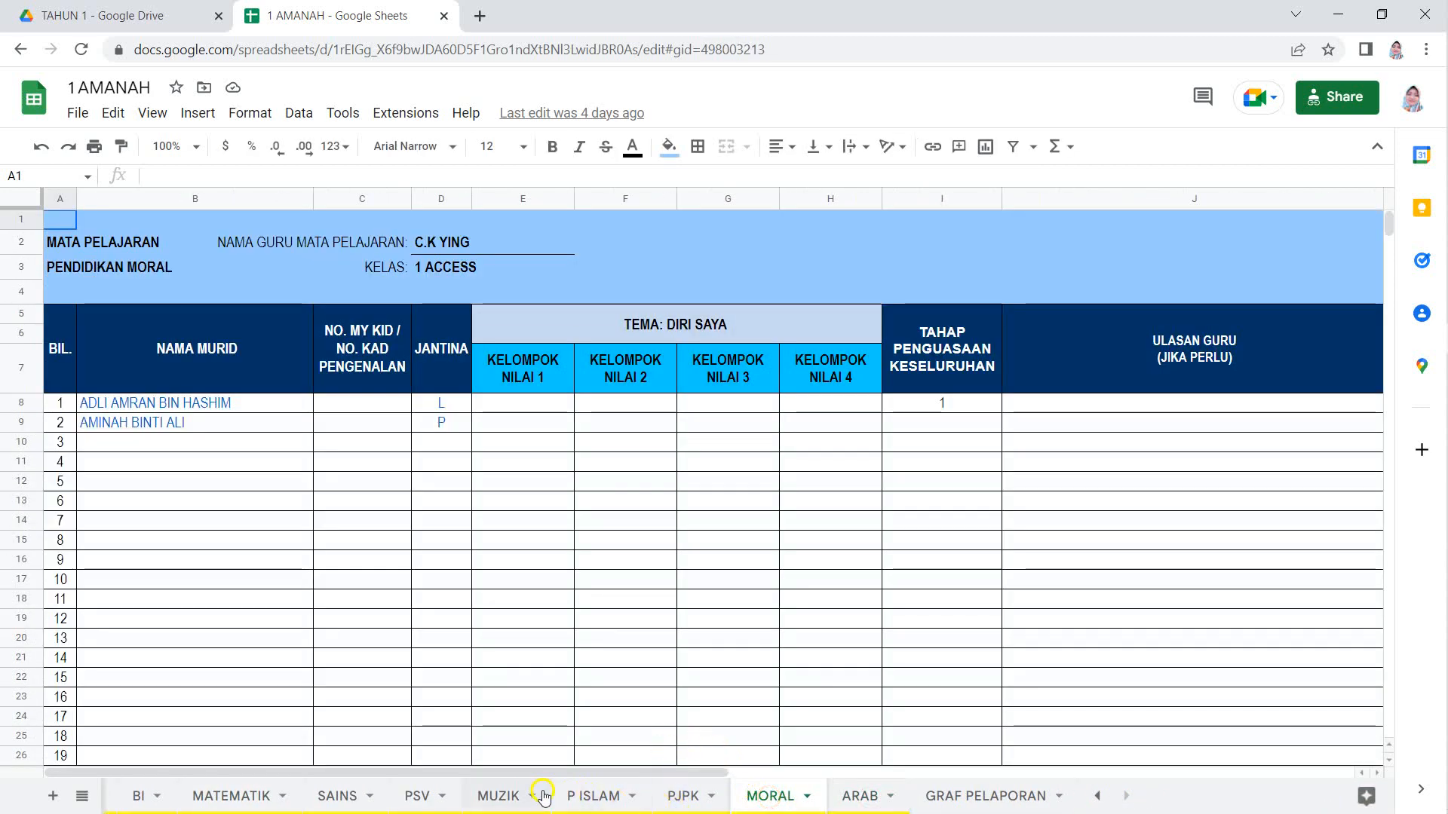
left_click(1100, 797)
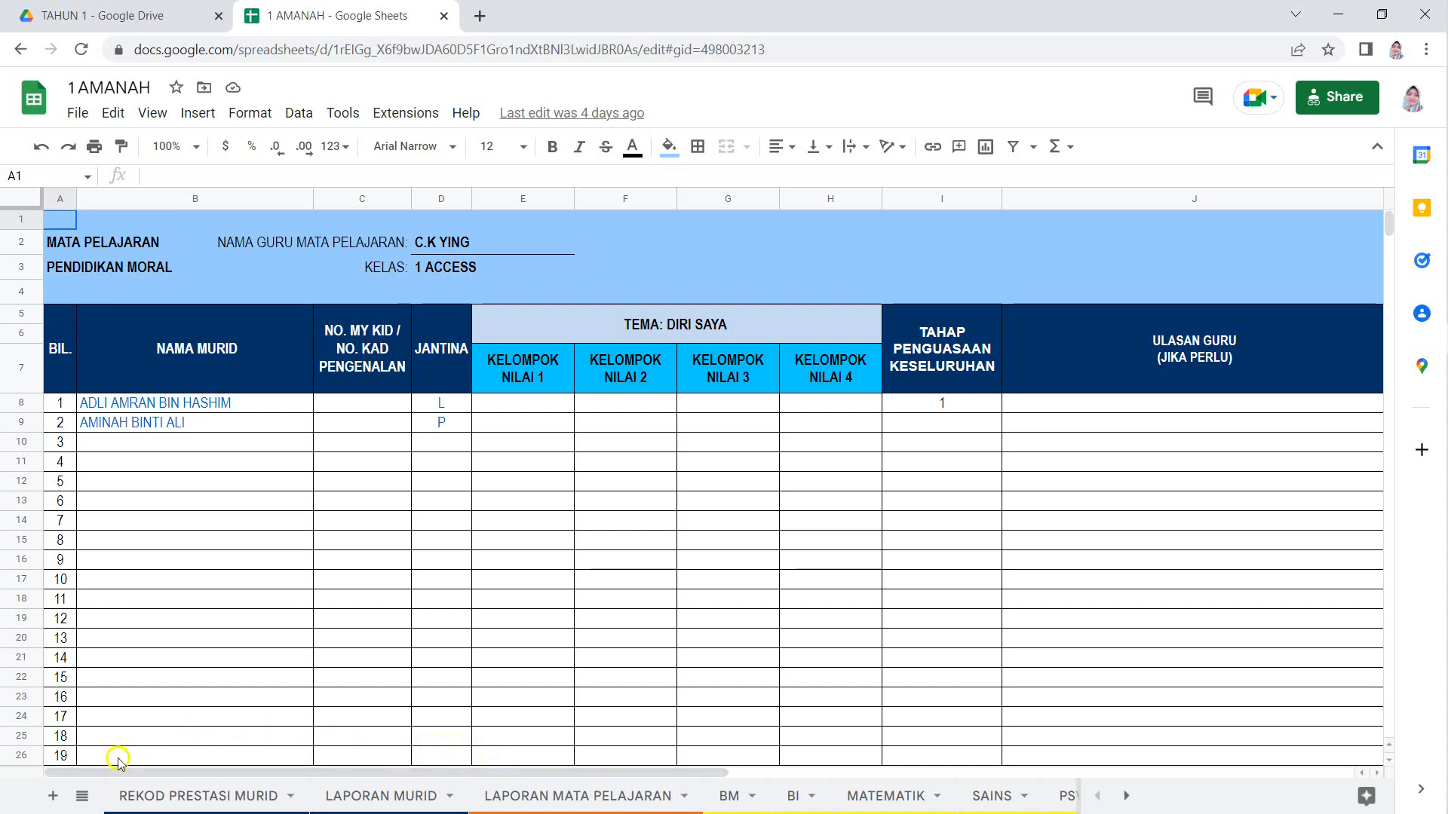
left_click(82, 795)
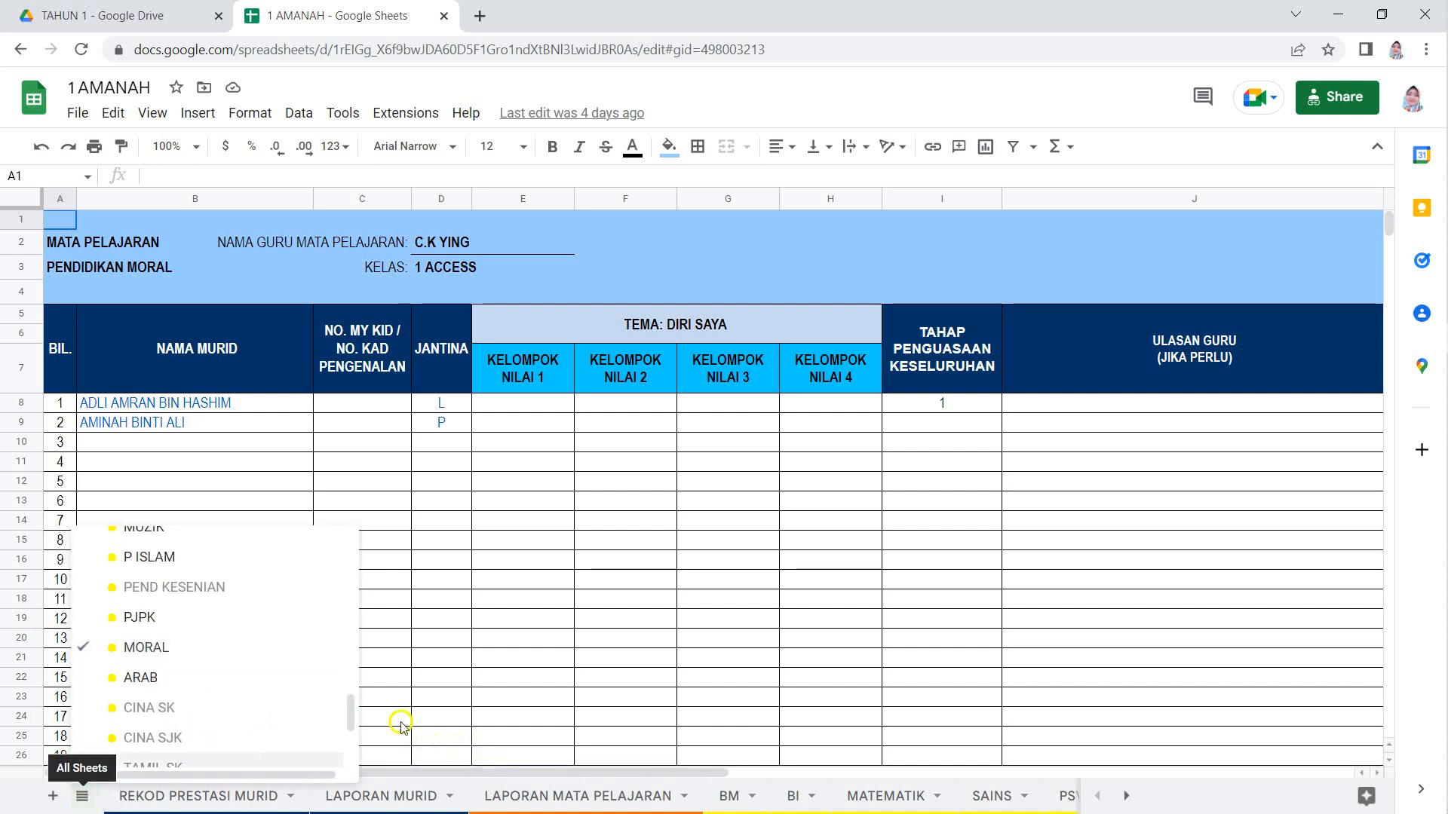
left_click(633, 596)
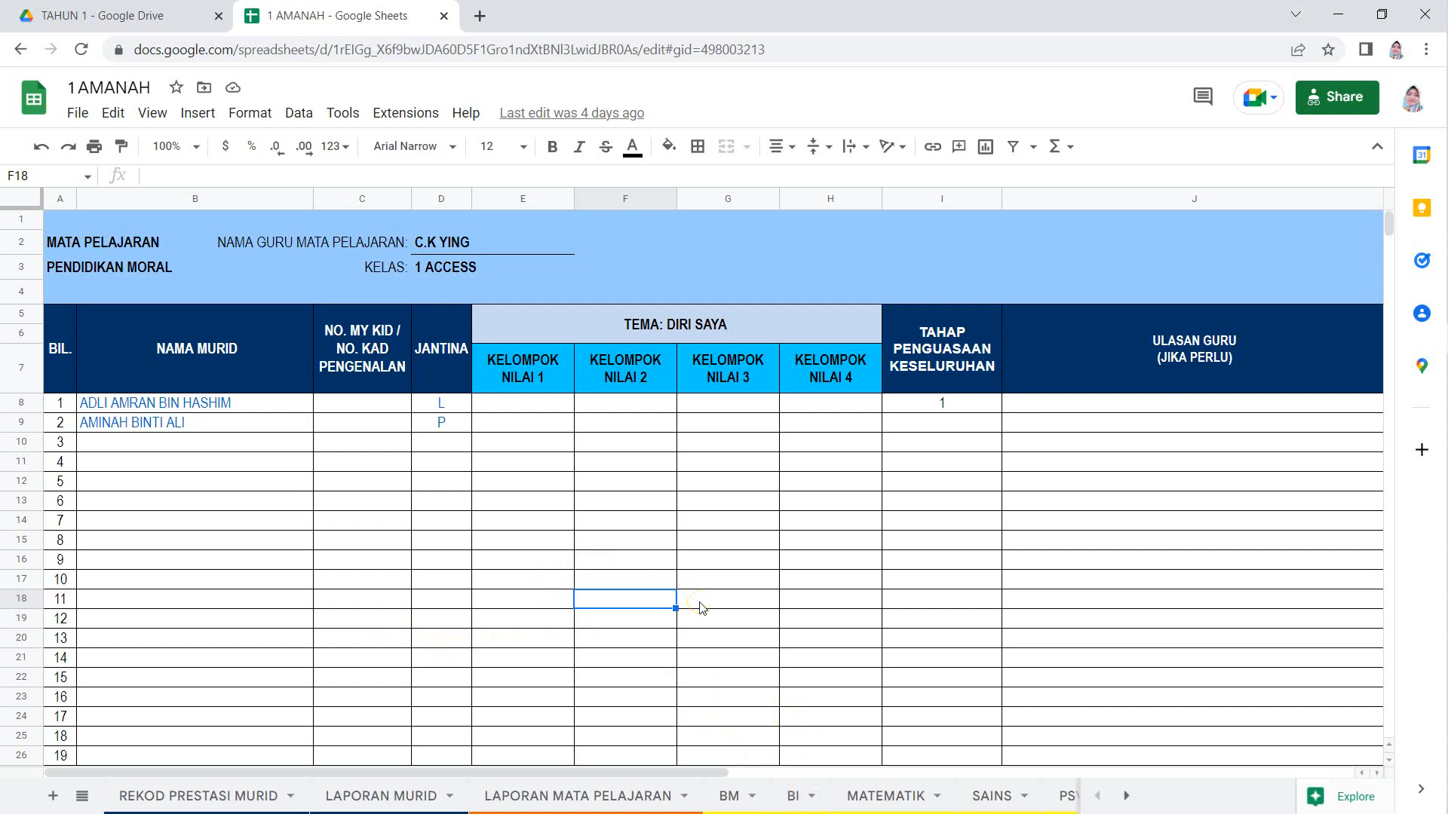
left_click(631, 600)
left_click(392, 595)
Close the 1 AMANAH spreadsheet and reopen it from the TAHUN 1 folder in Google Drive
left_click(19, 50)
left_click(19, 51)
left_click(19, 51)
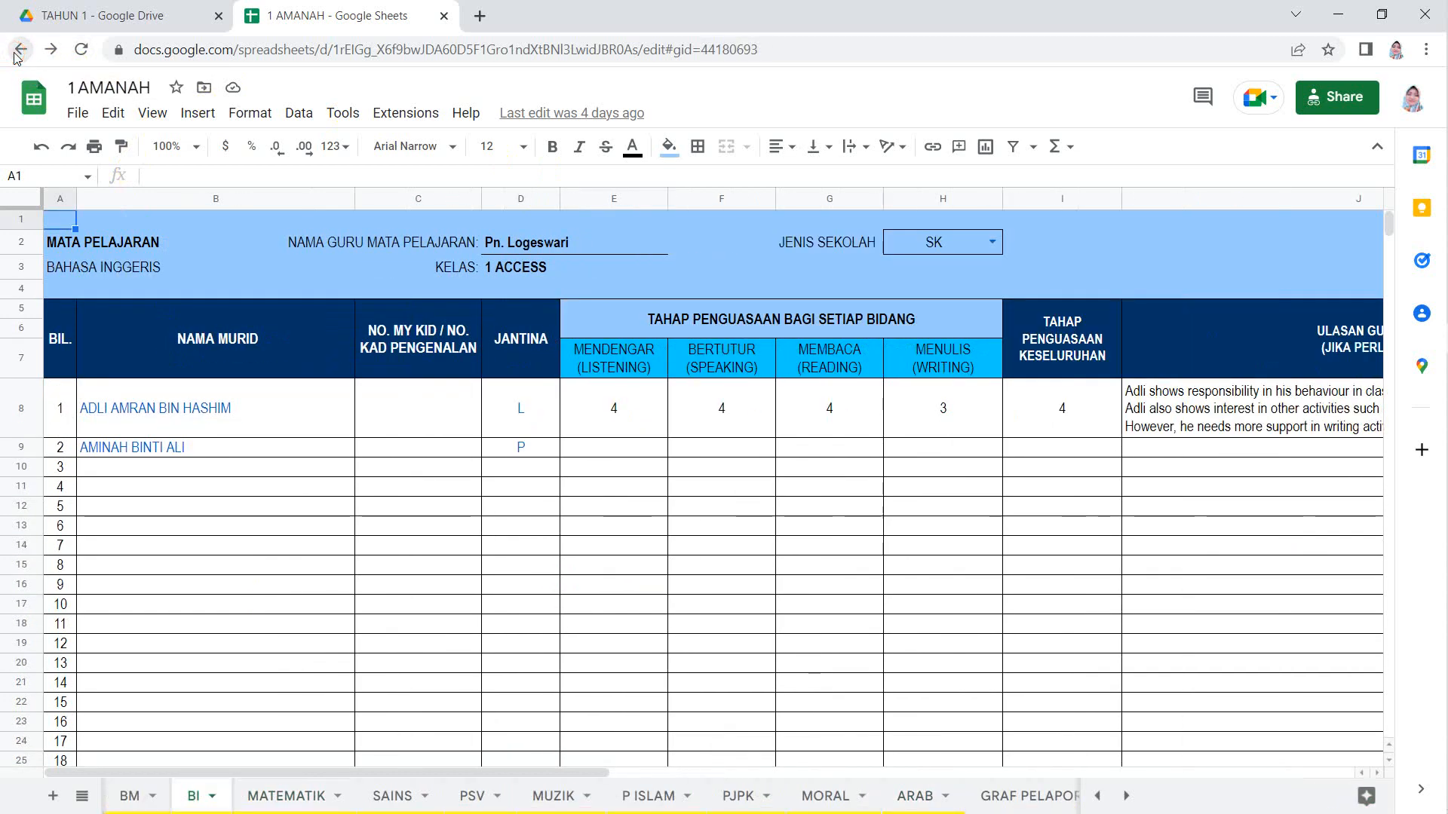
left_click(443, 15)
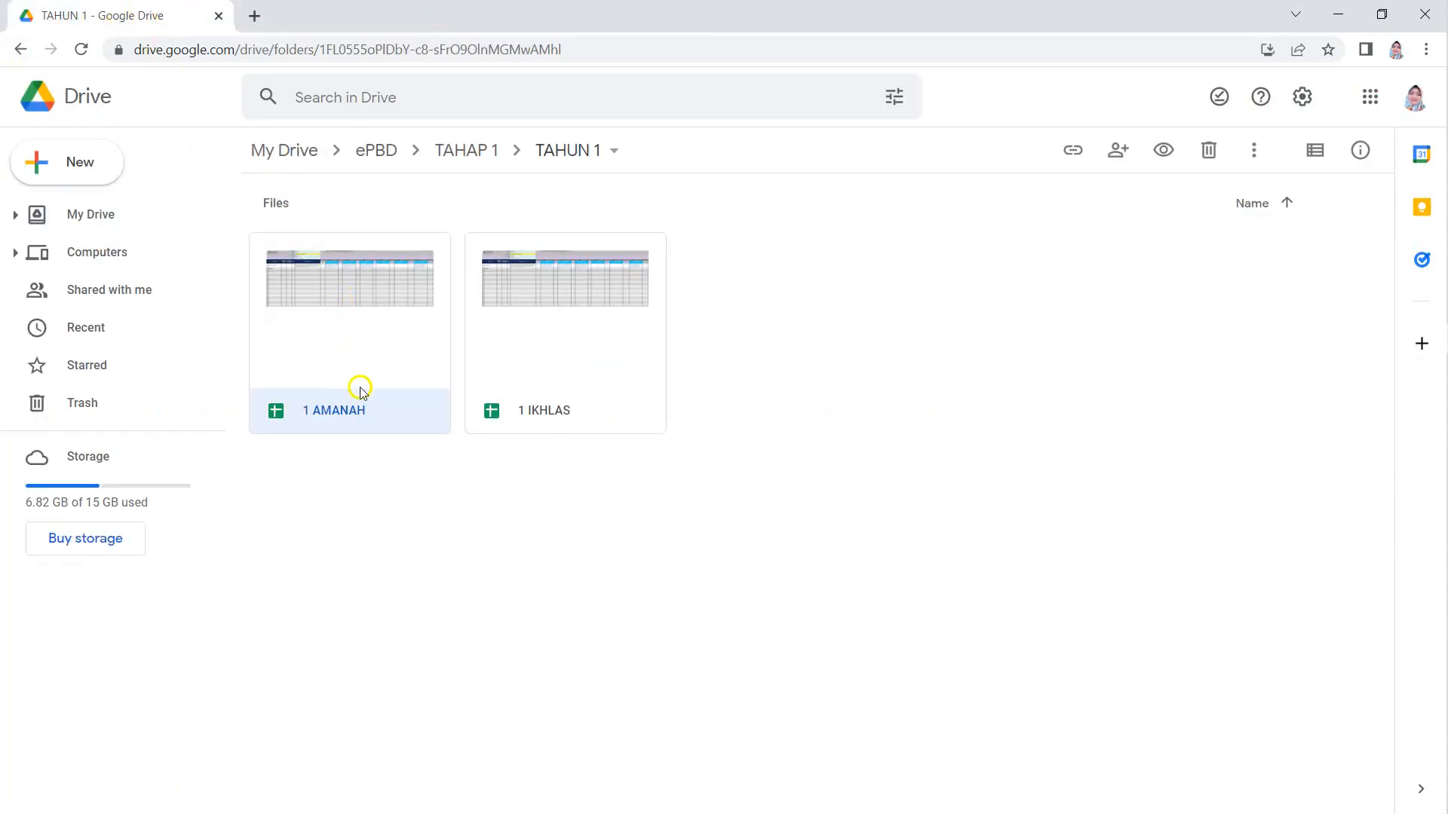
double_click(370, 336)
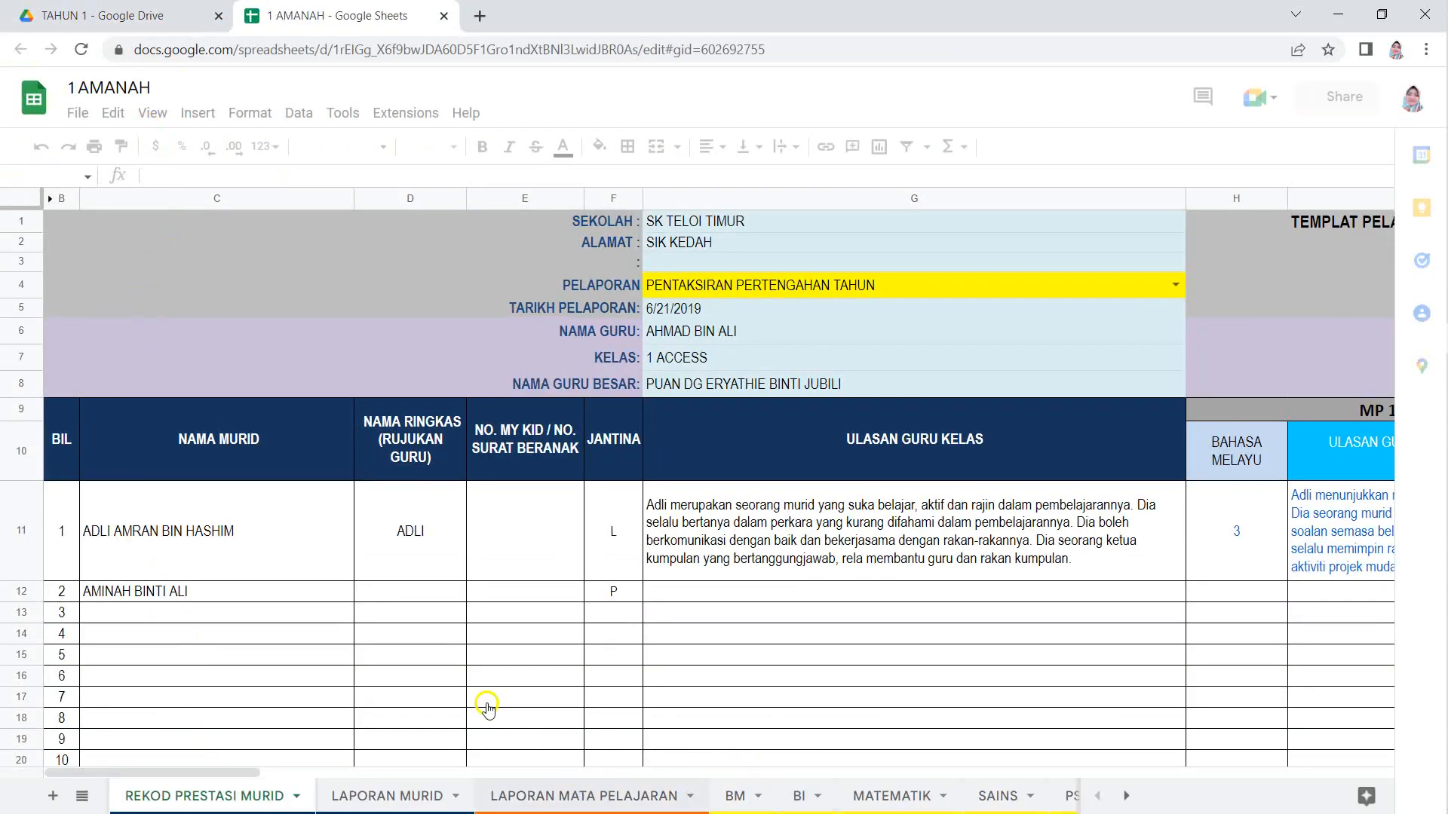
Compare the LAPORAN MURID and LAPORAN MATA PELAJARAN report sheets
left_click(370, 793)
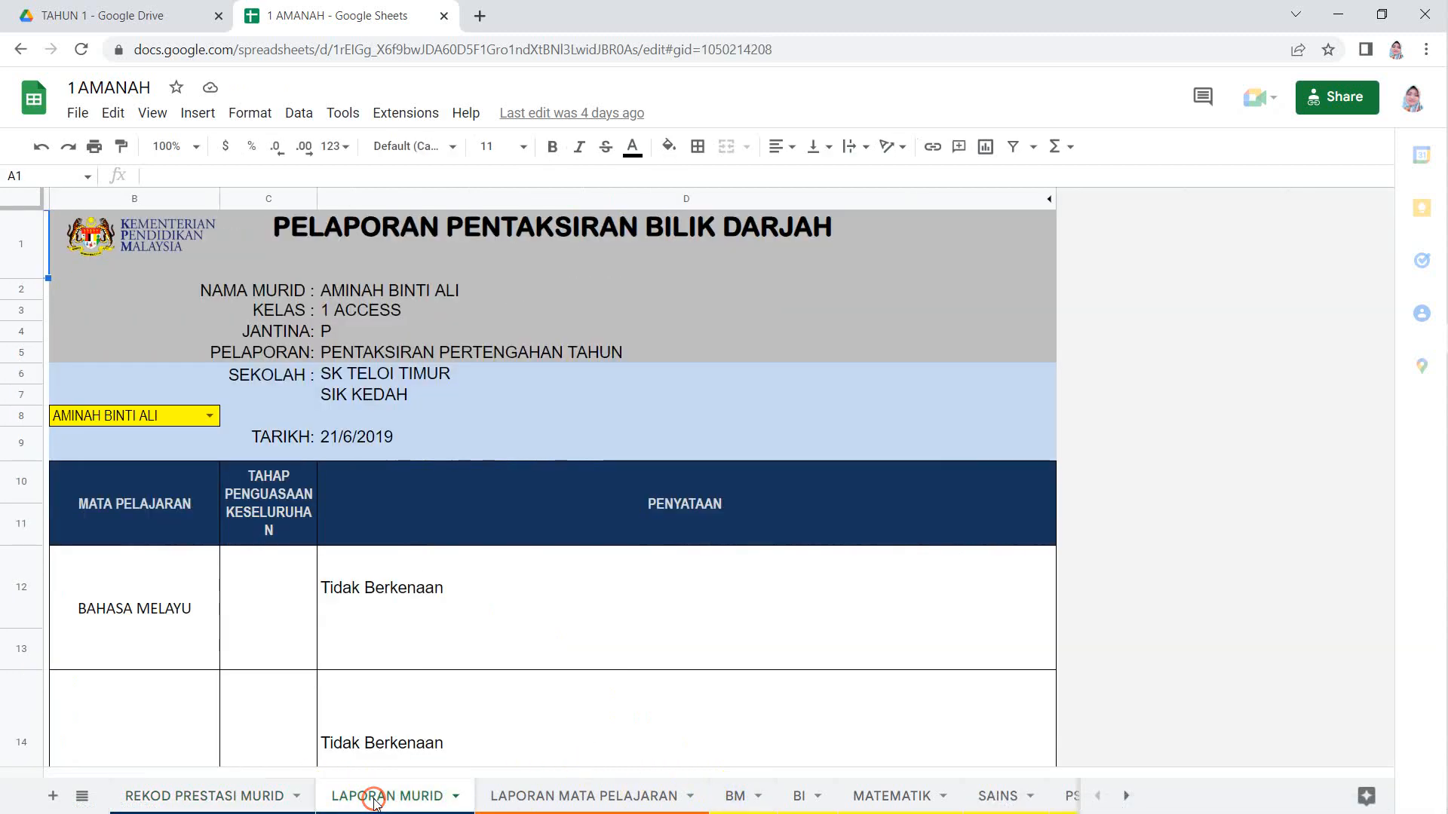
left_click(543, 793)
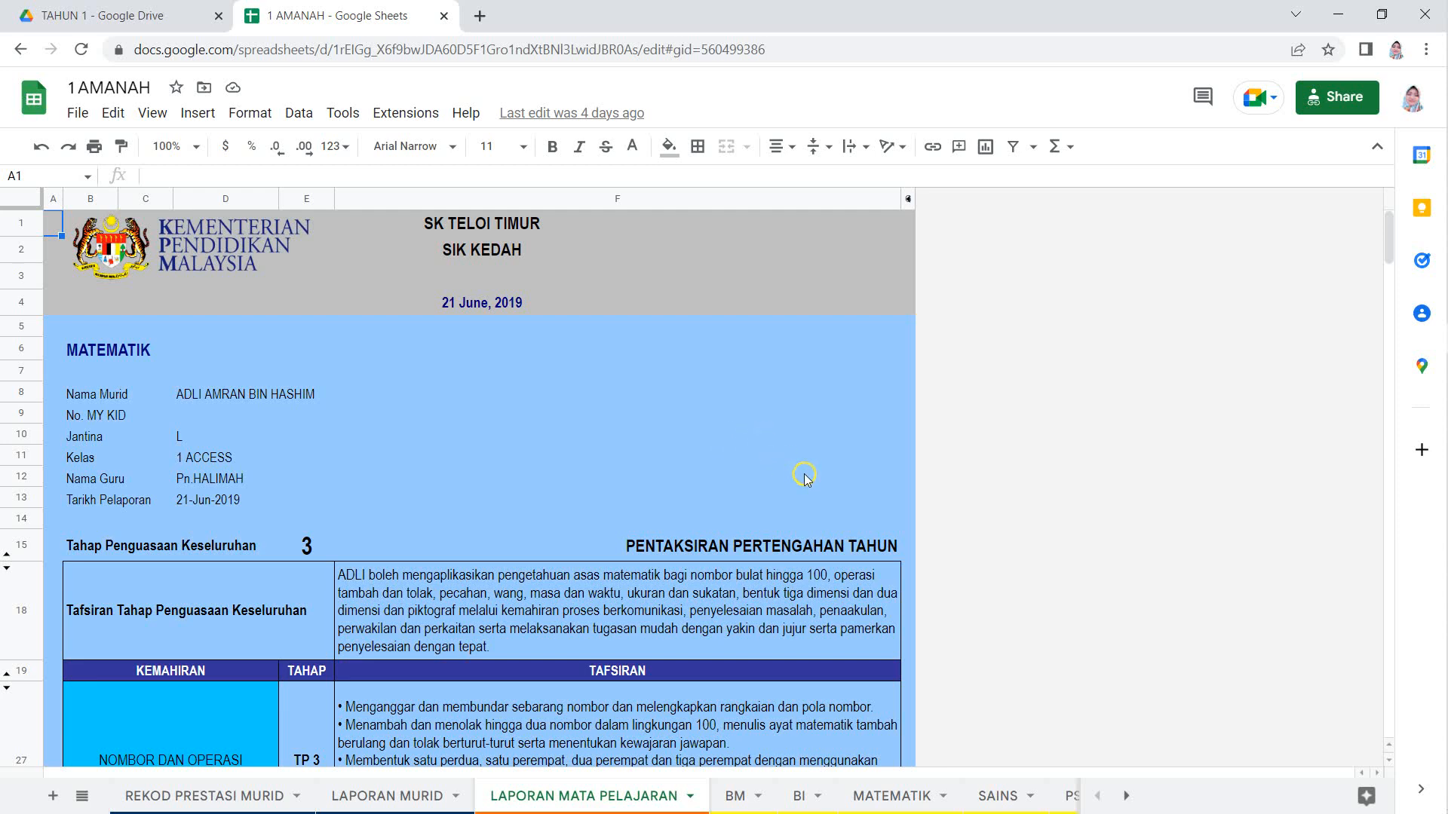
left_click(365, 801)
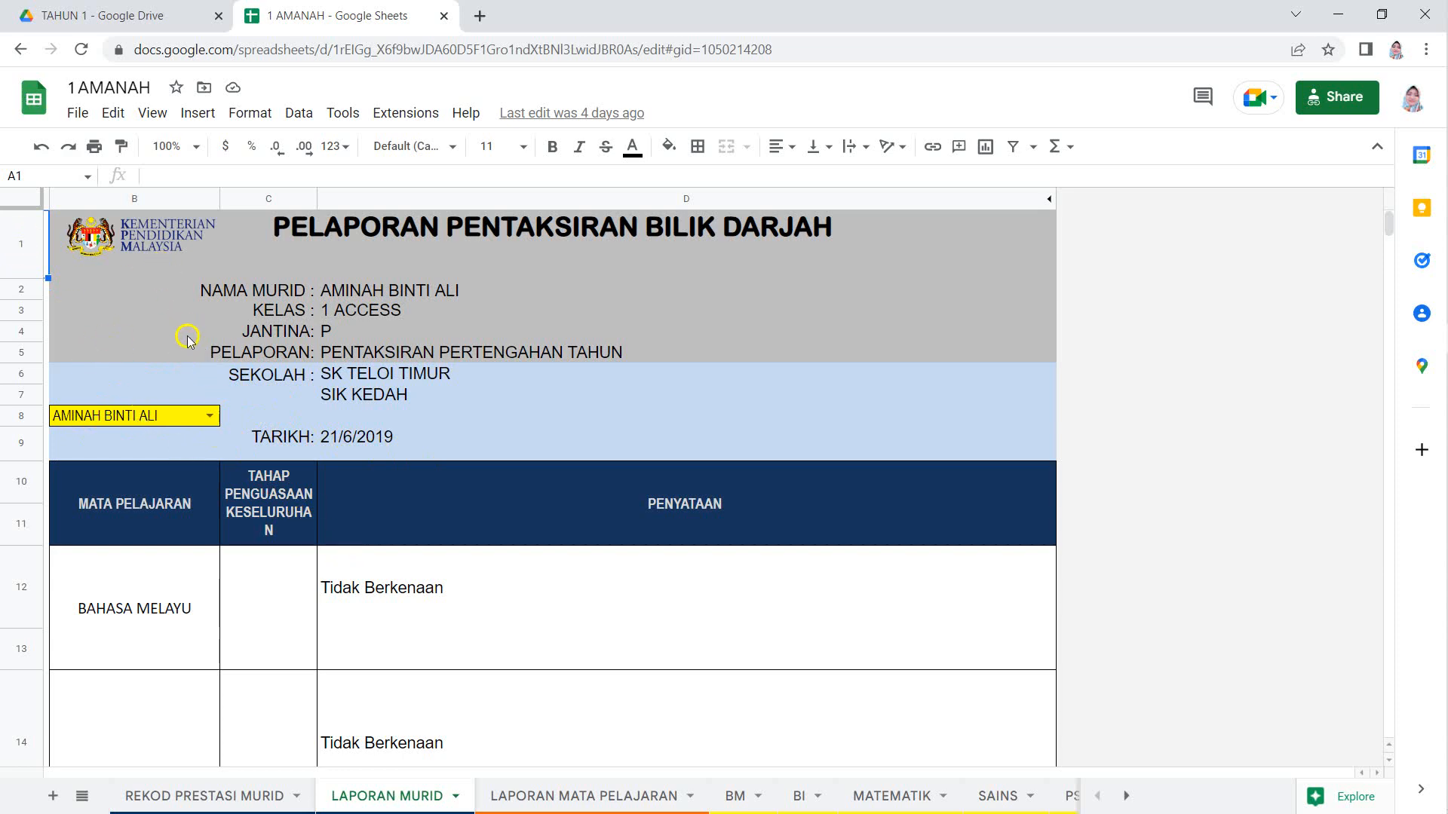
left_click(80, 116)
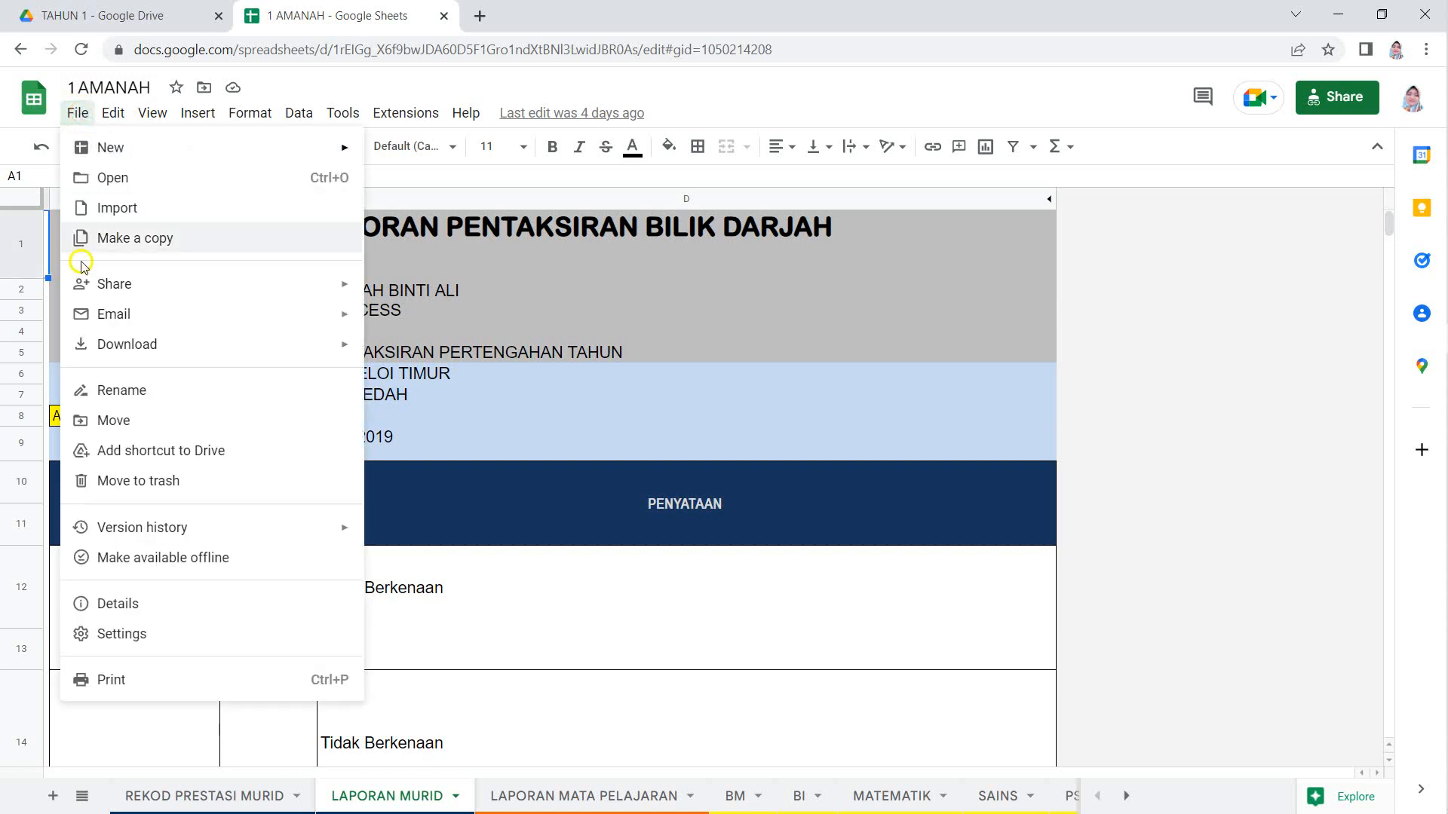
left_click(143, 682)
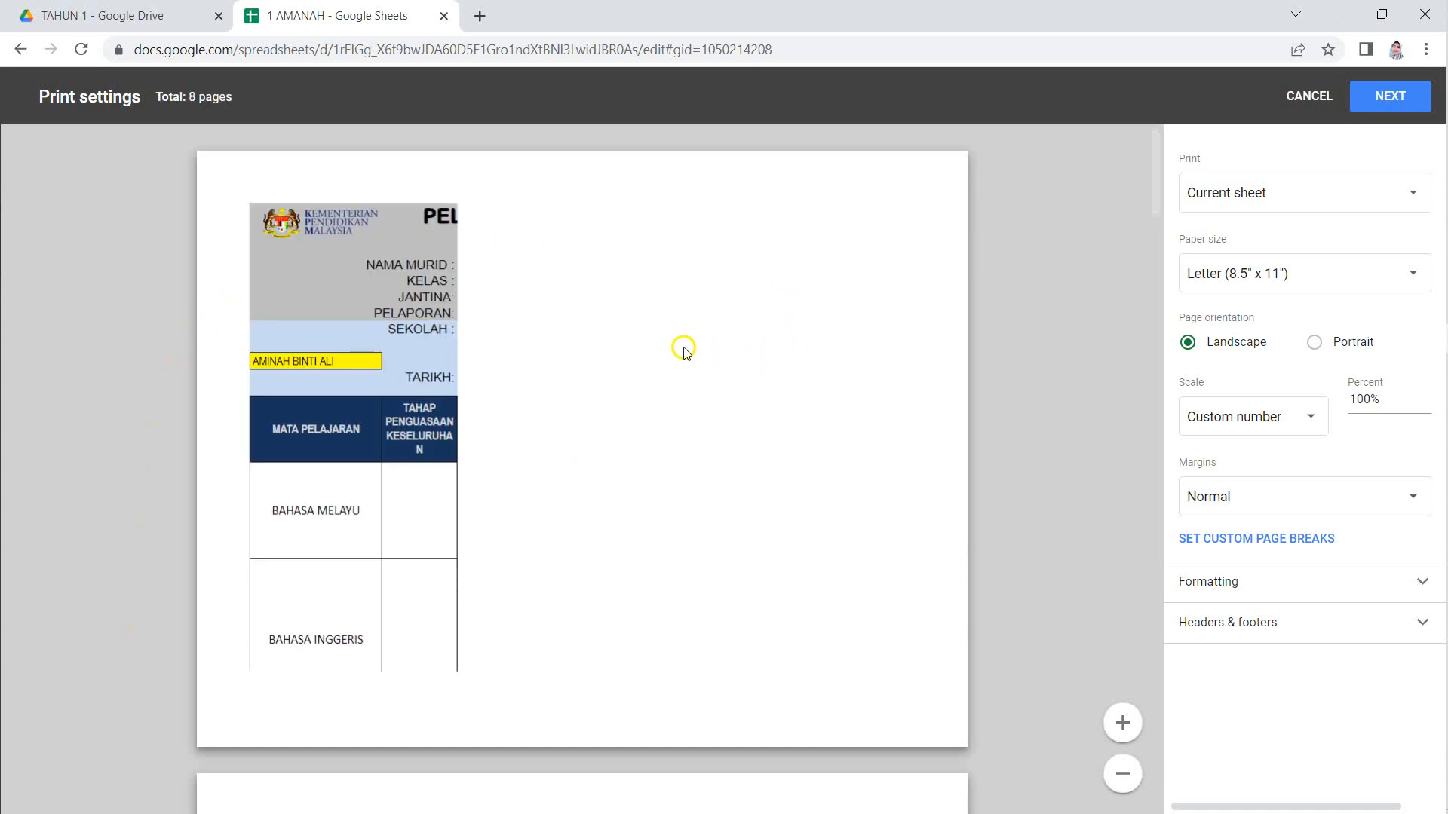
scroll(686, 362, "down", 8)
scroll(688, 377, "up", 8)
left_click(16, 54)
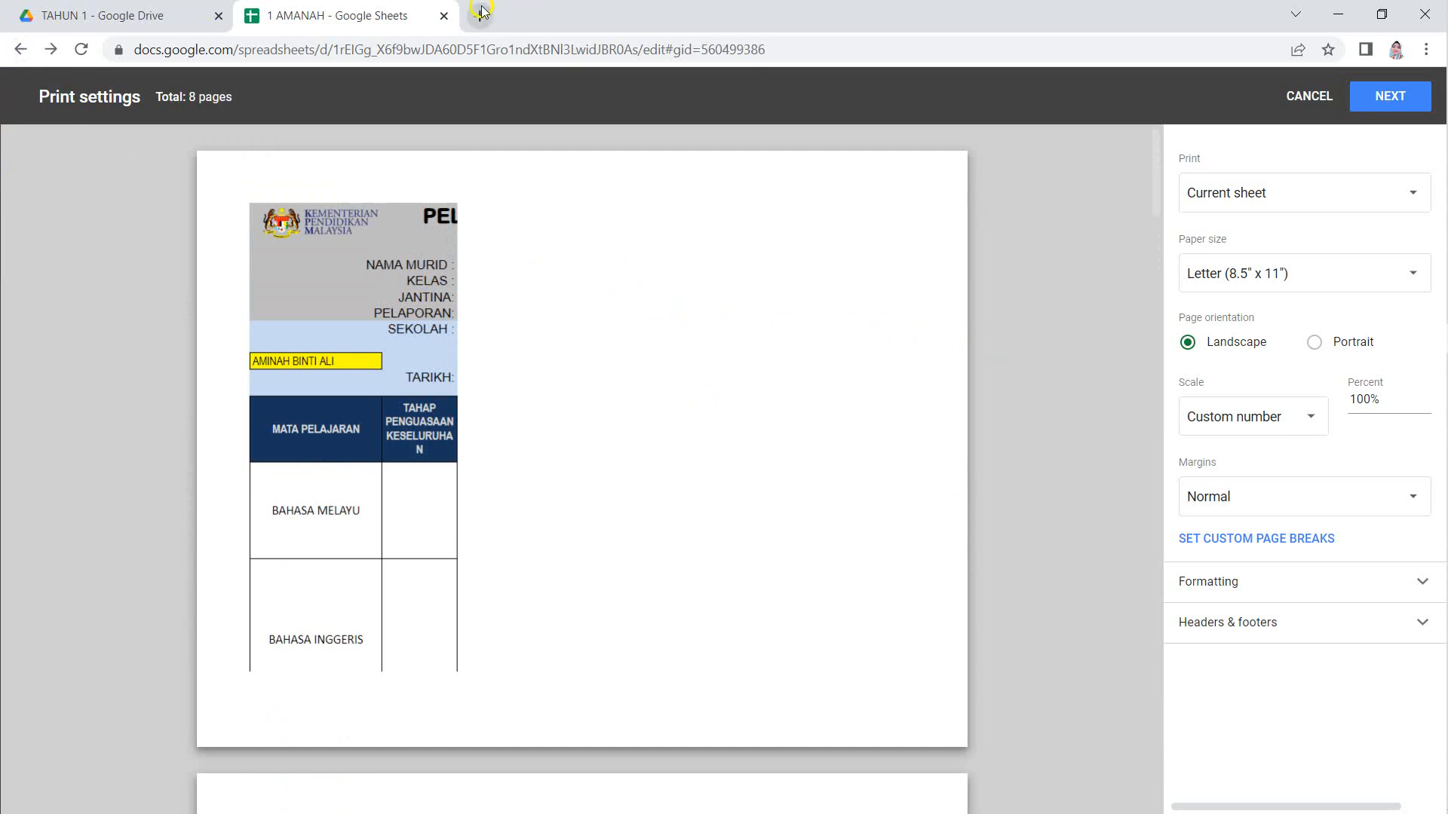
left_click(1309, 96)
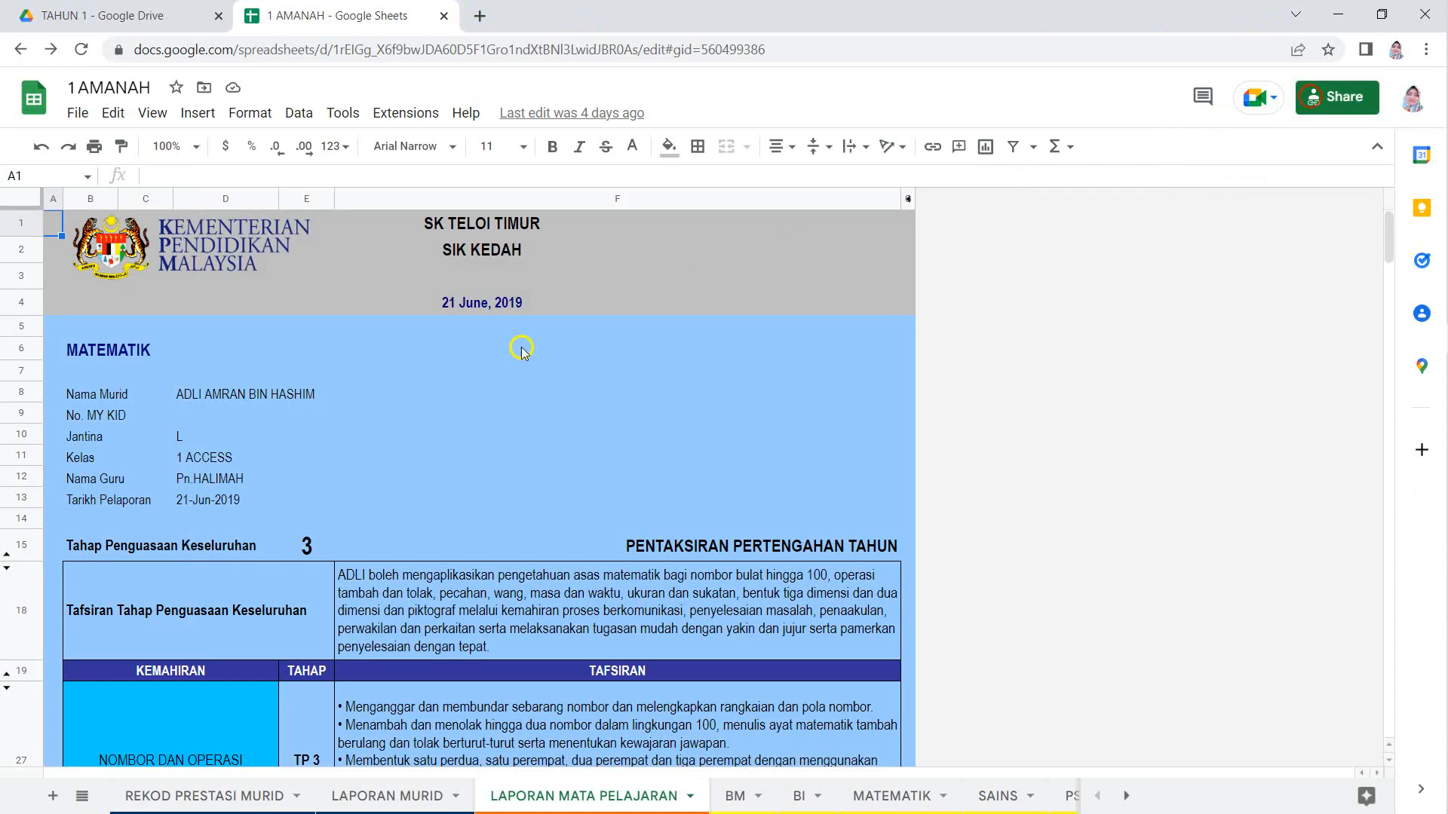
Select the whole pupil report, B1:D69, on the LAPORAN MURID sheet and open the print settings
left_click(414, 799)
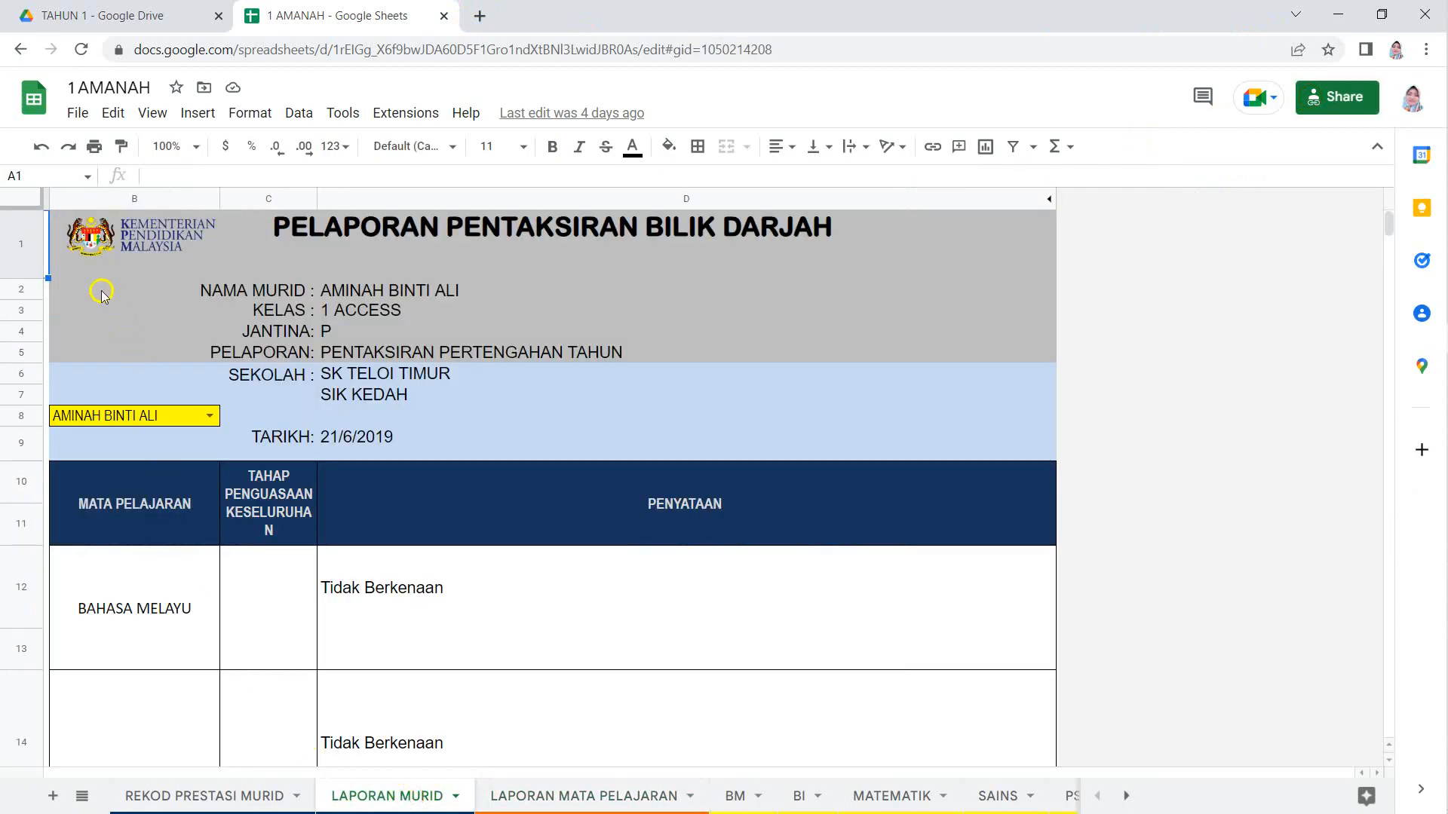
left_click(984, 240)
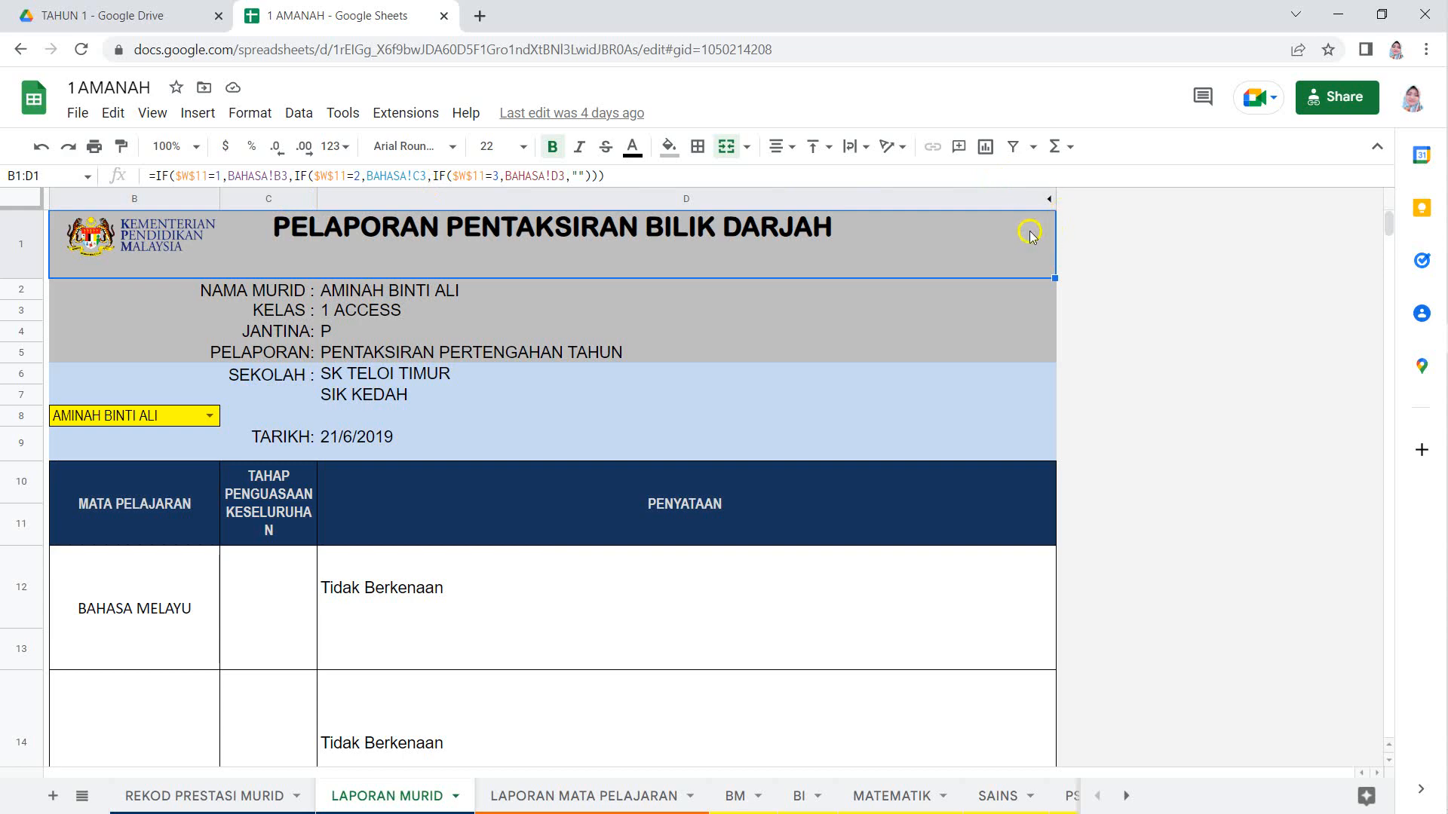
left_click(1017, 312)
left_click_drag(1017, 312, 908, 402)
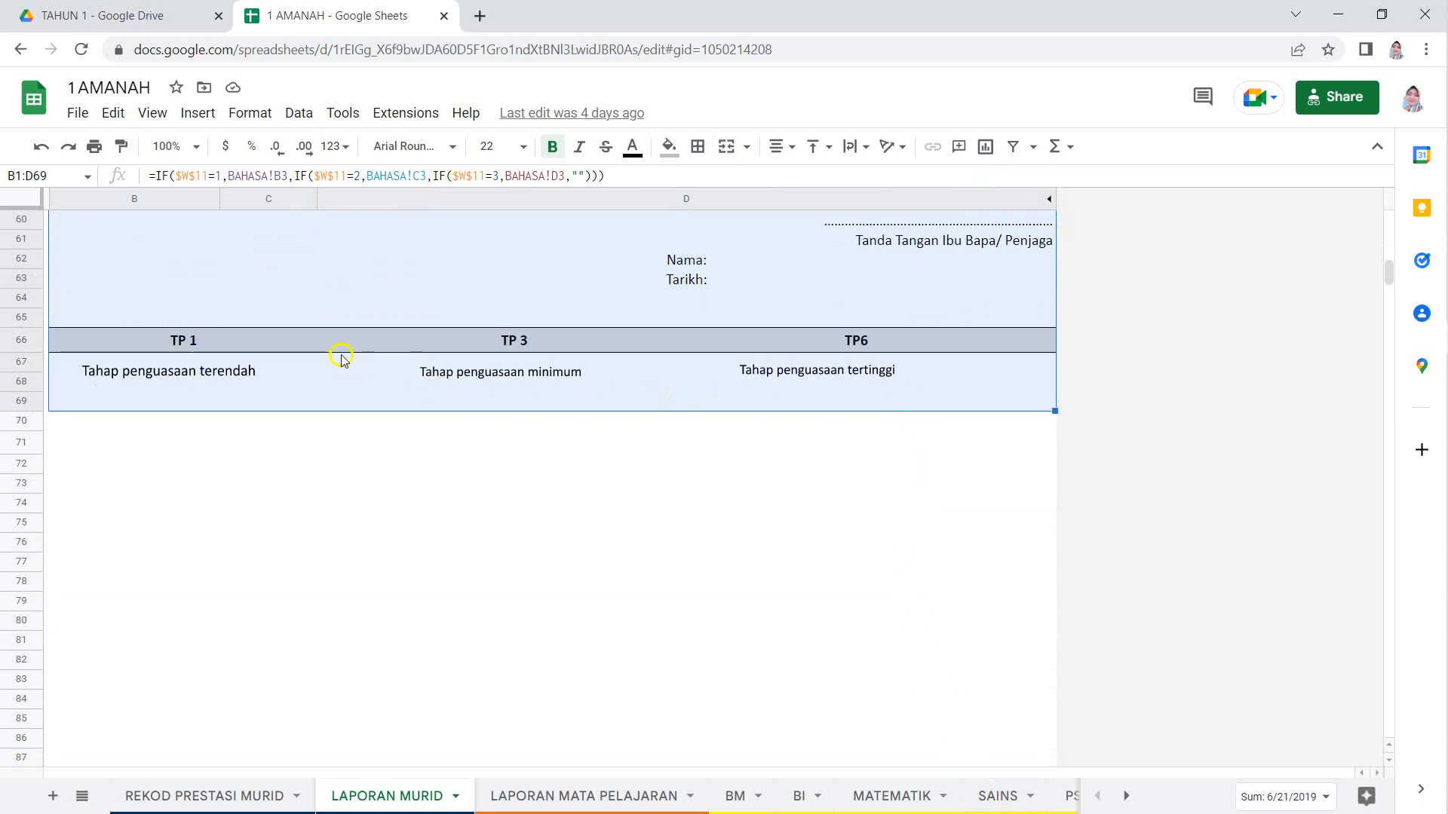
left_click(88, 148)
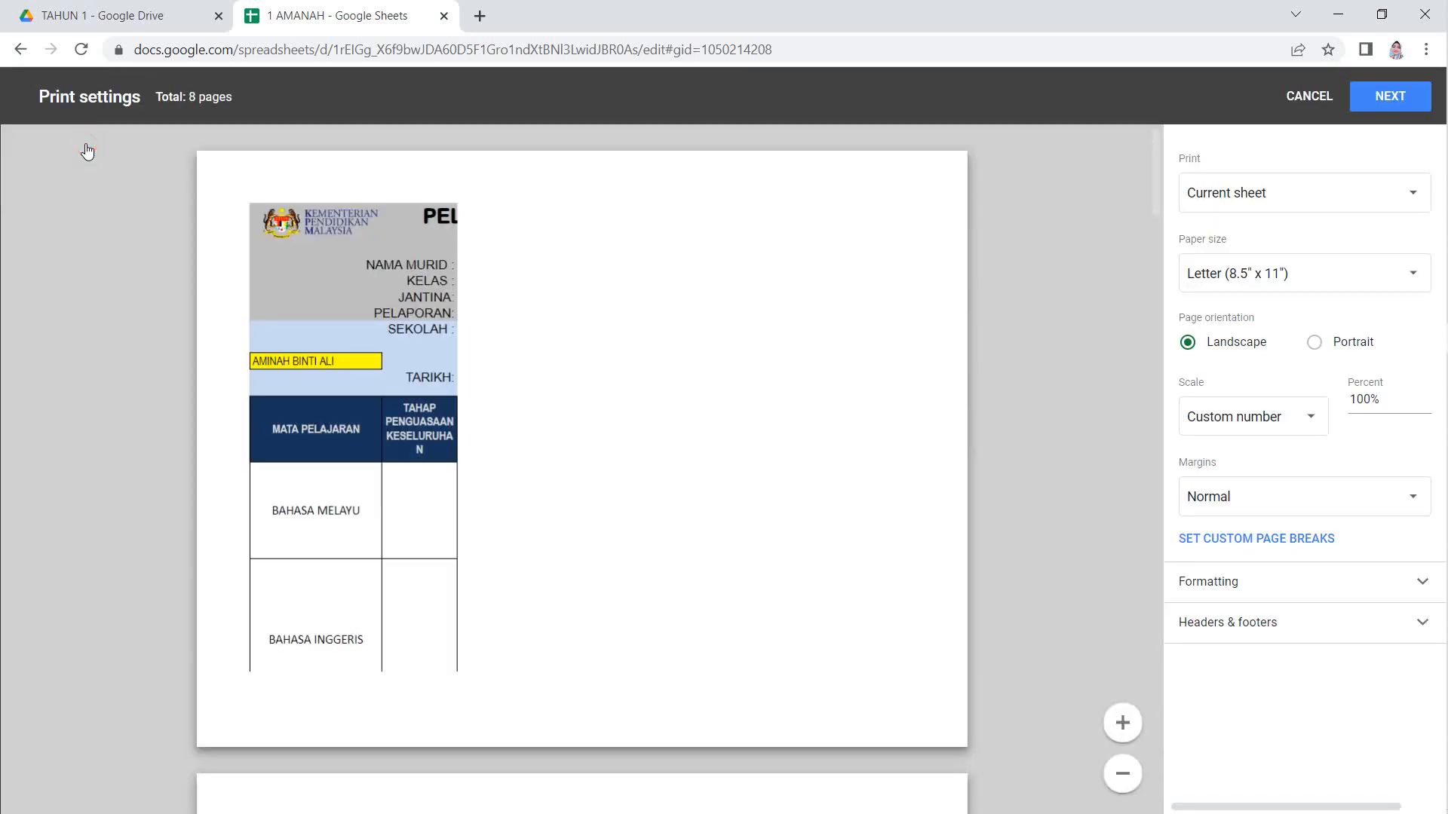
Set the printout to selected cells (B1:D69) on A4 paper in portrait orientation
left_click(1244, 195)
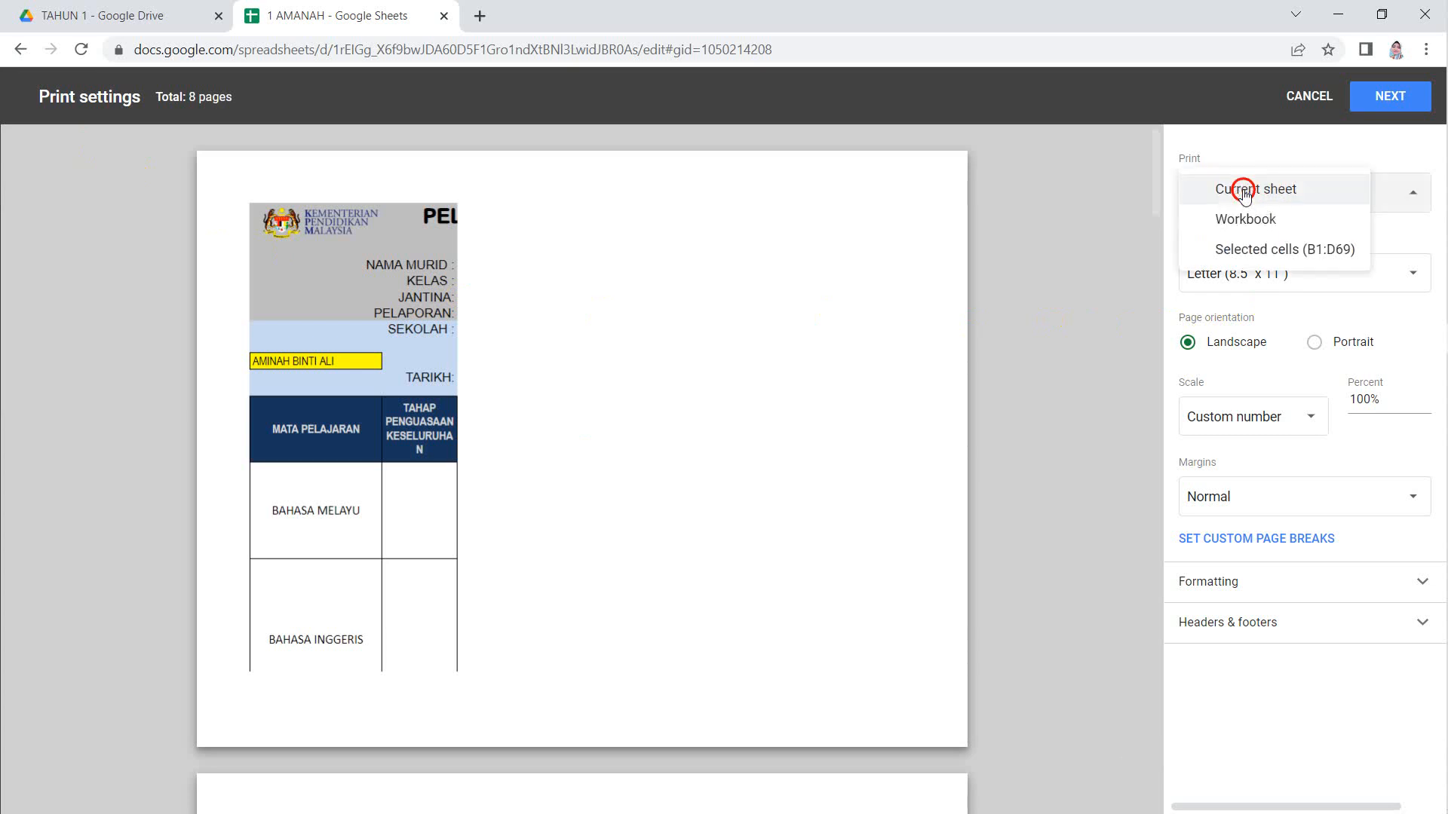
left_click(1282, 250)
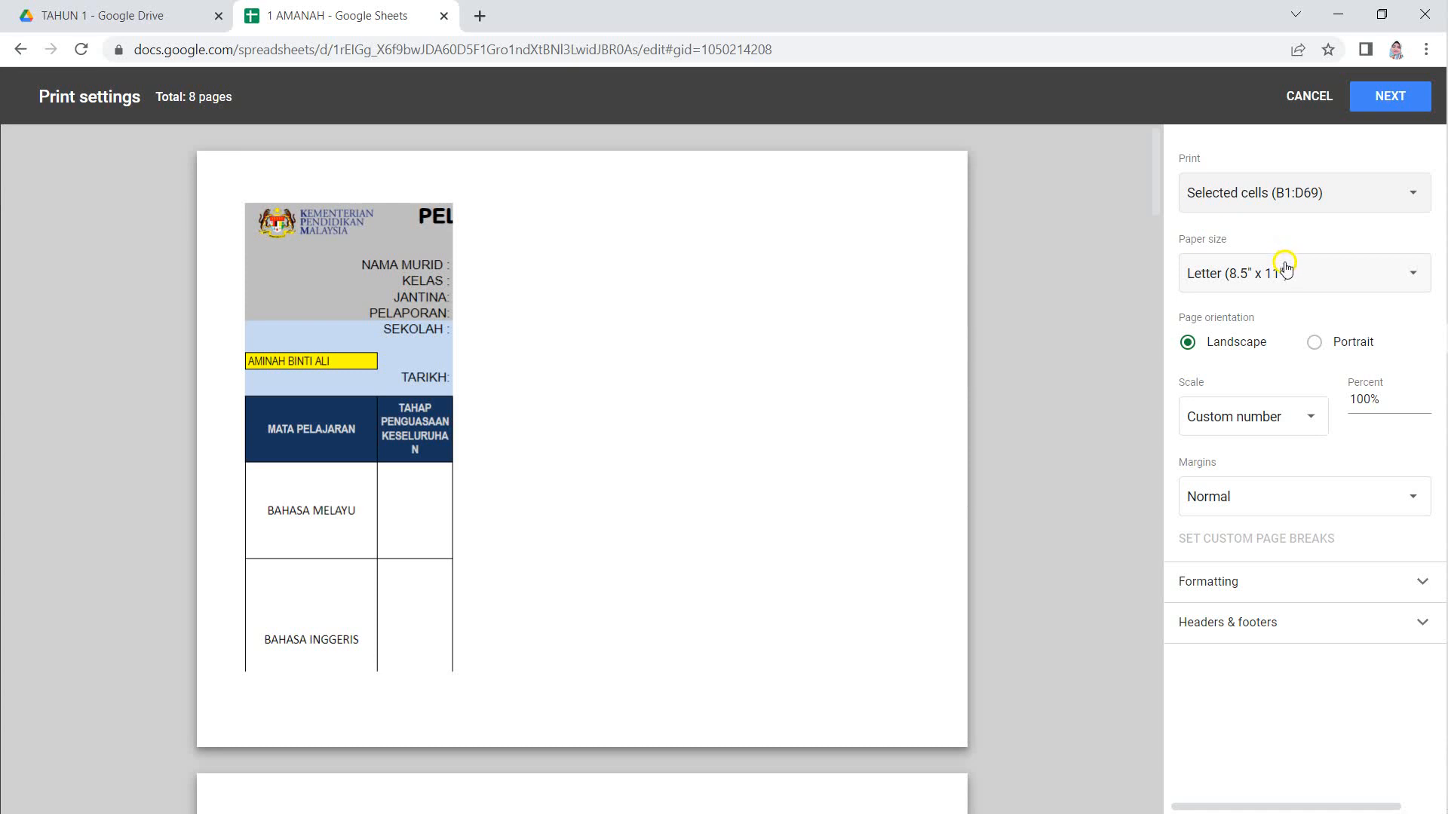
left_click(1285, 275)
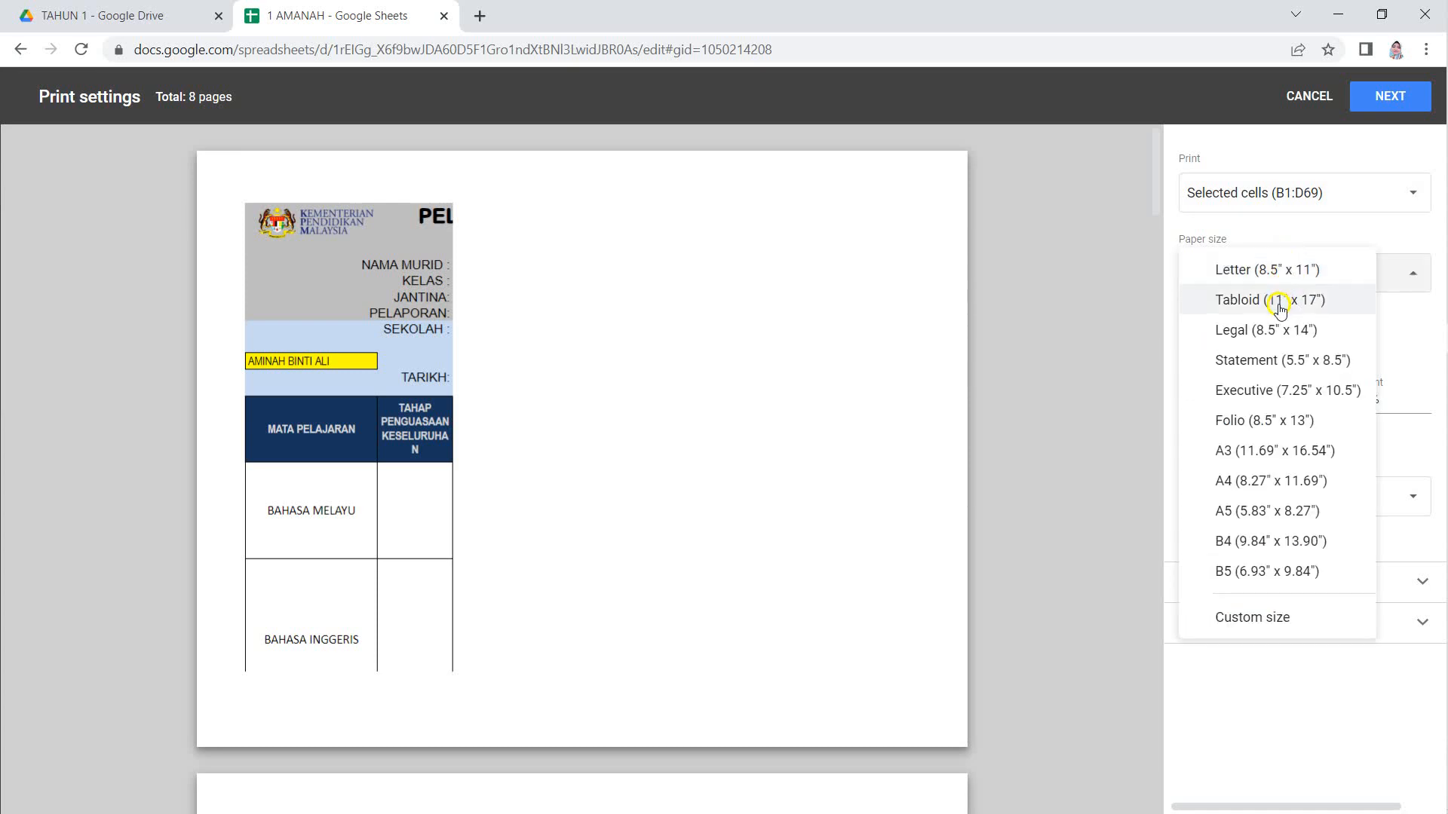
left_click(1242, 482)
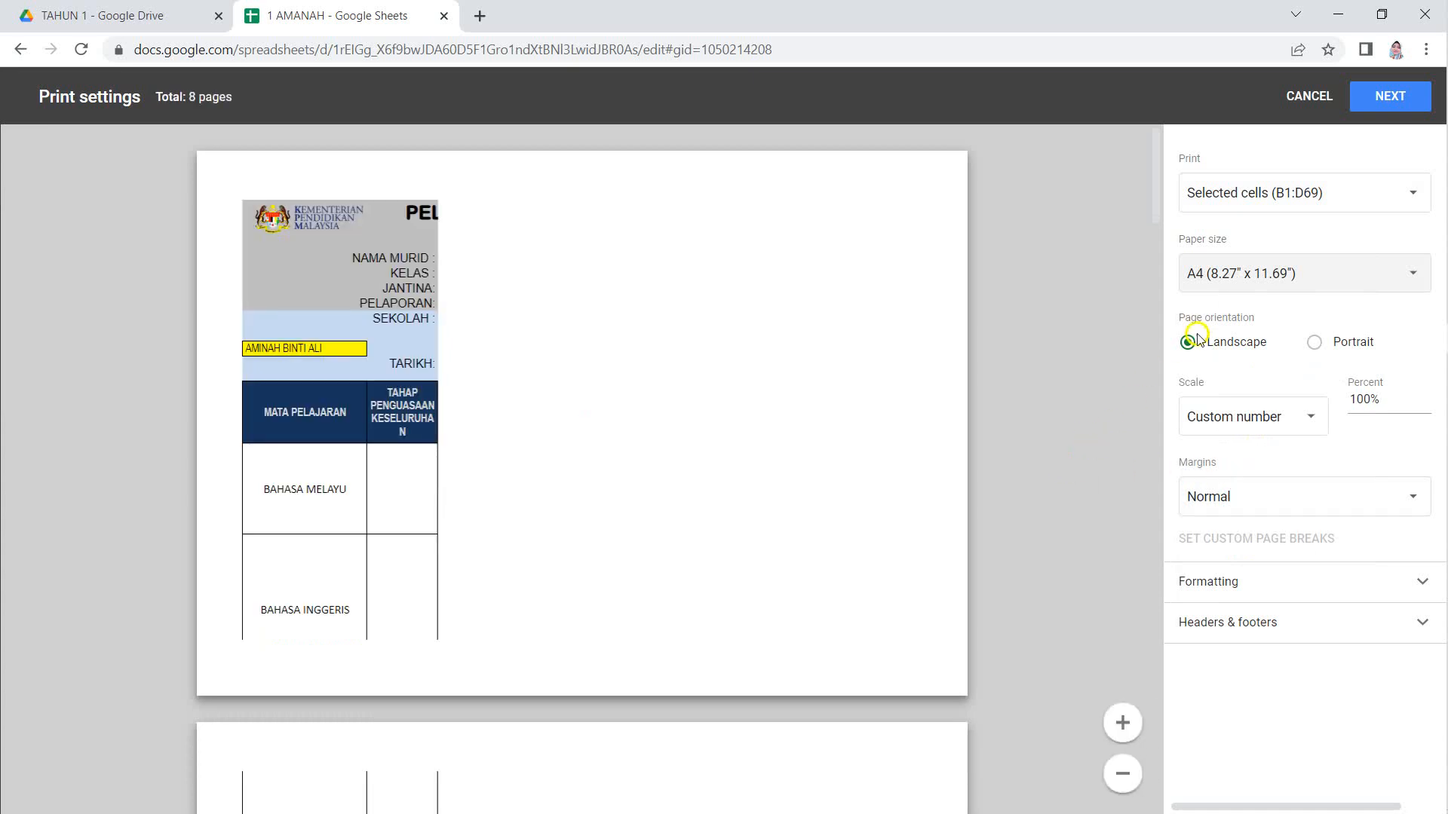
left_click(1313, 343)
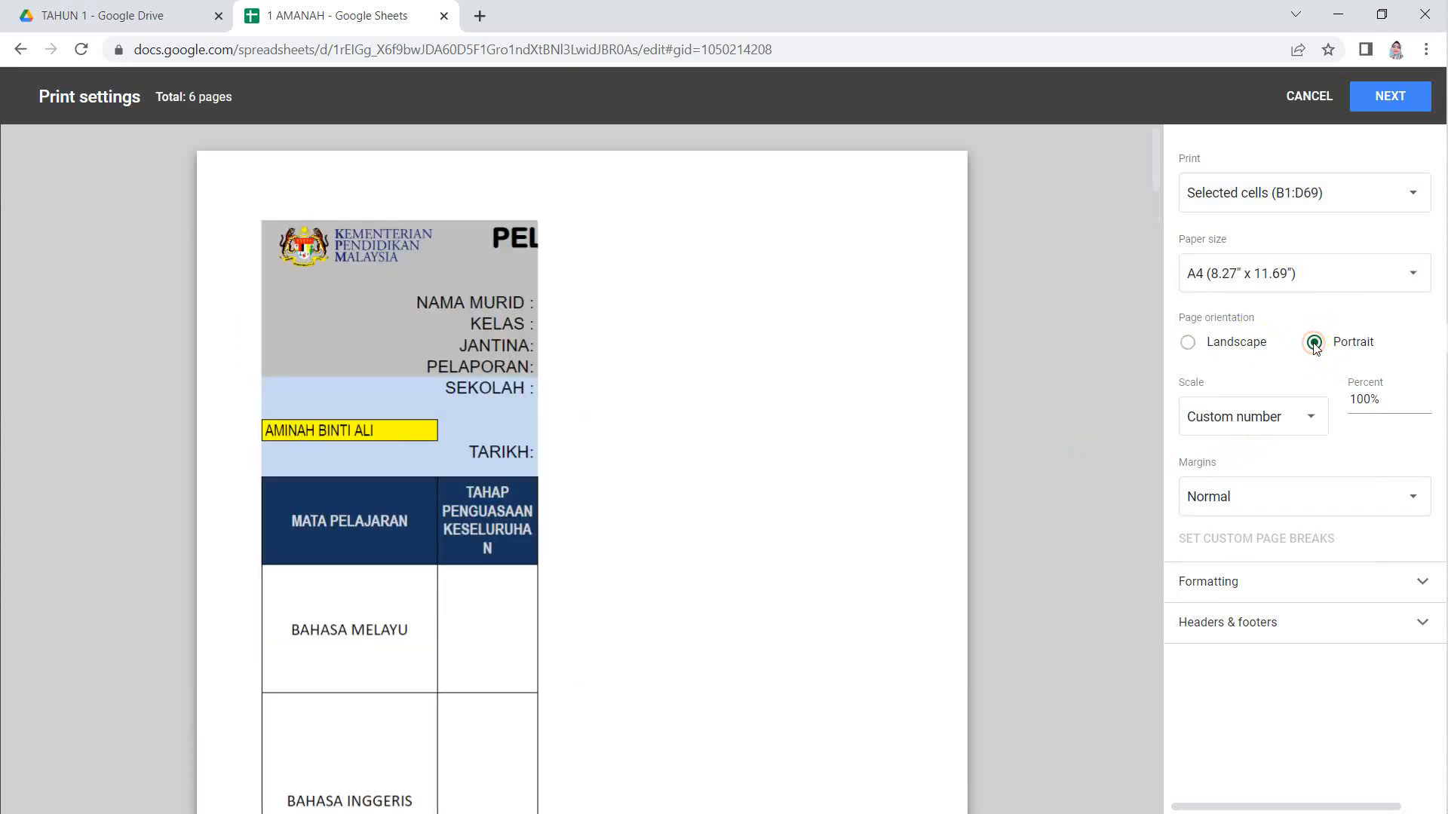
Set the print scale to Fit to page and check the report preview from its heading down to the signature section
left_click(1273, 422)
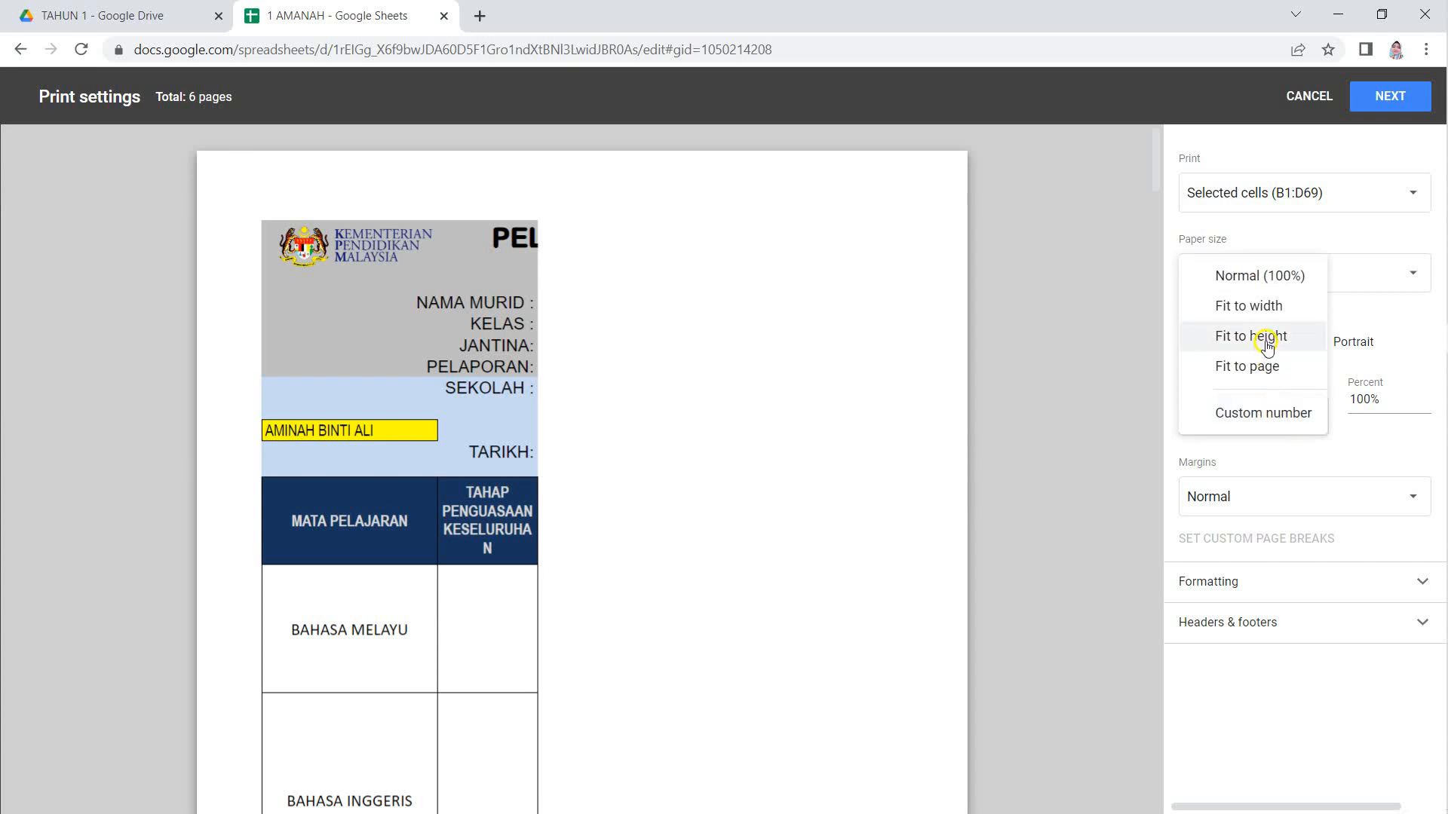
left_click(1261, 279)
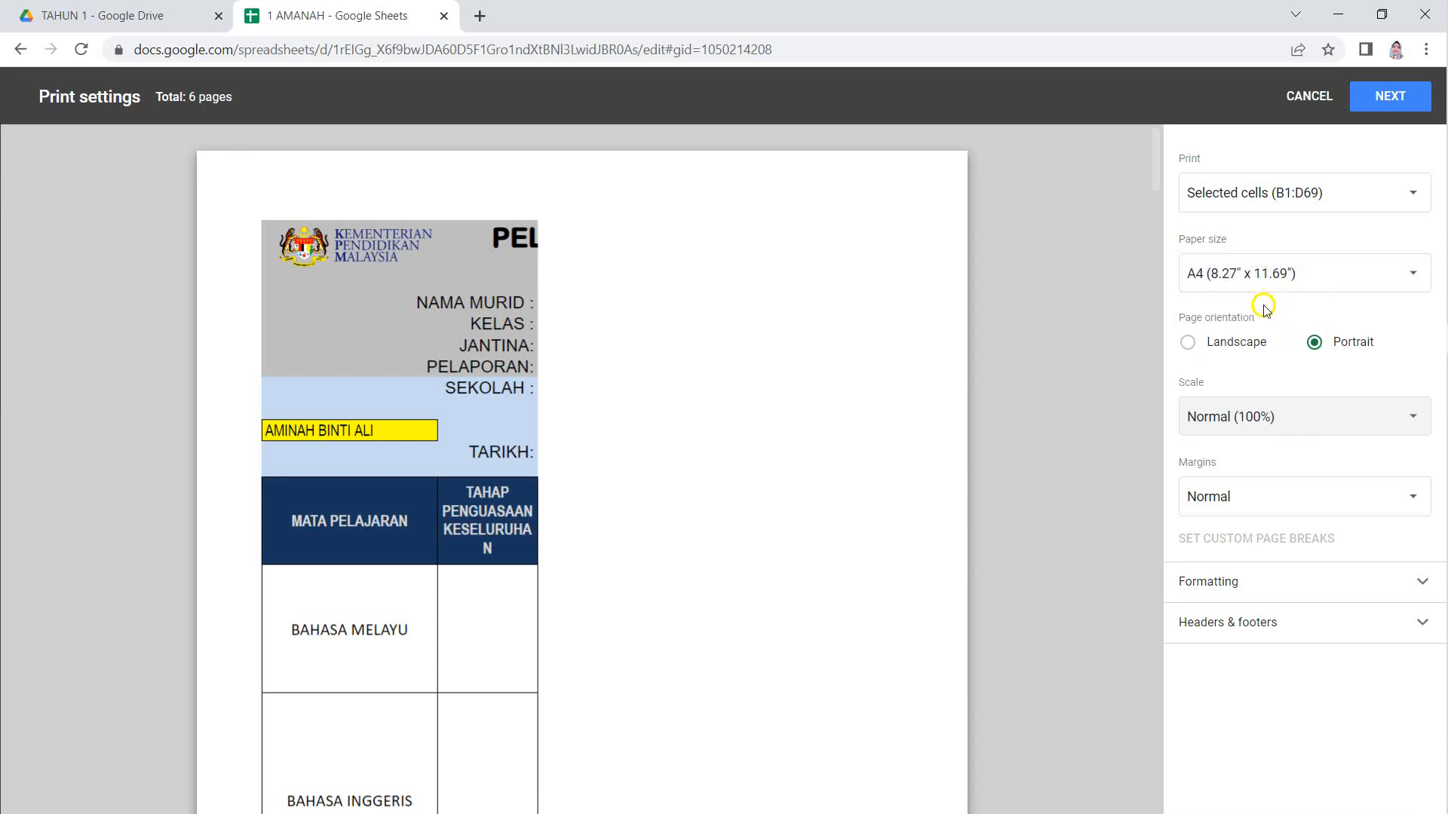
left_click(1271, 427)
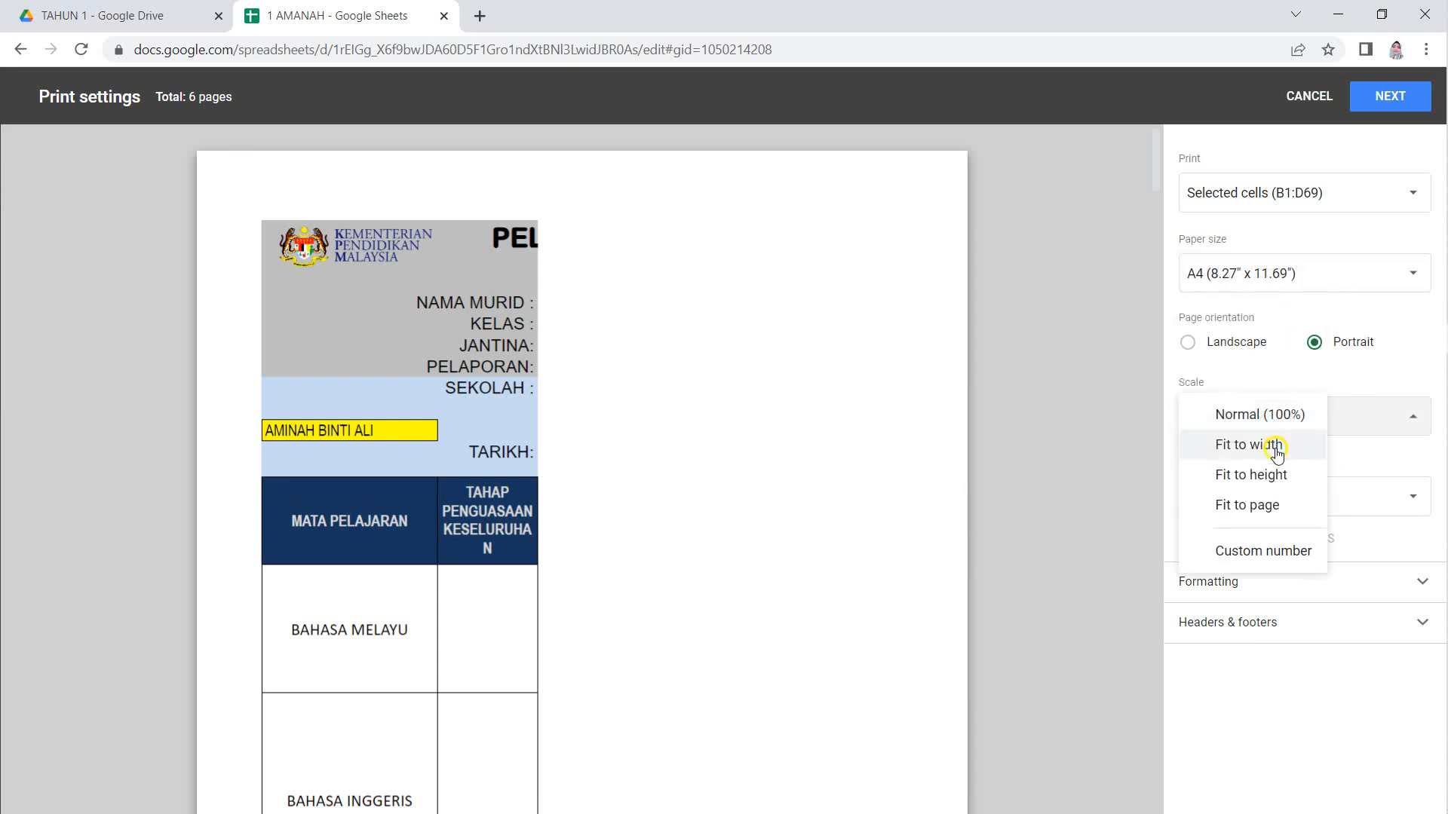
left_click(1264, 507)
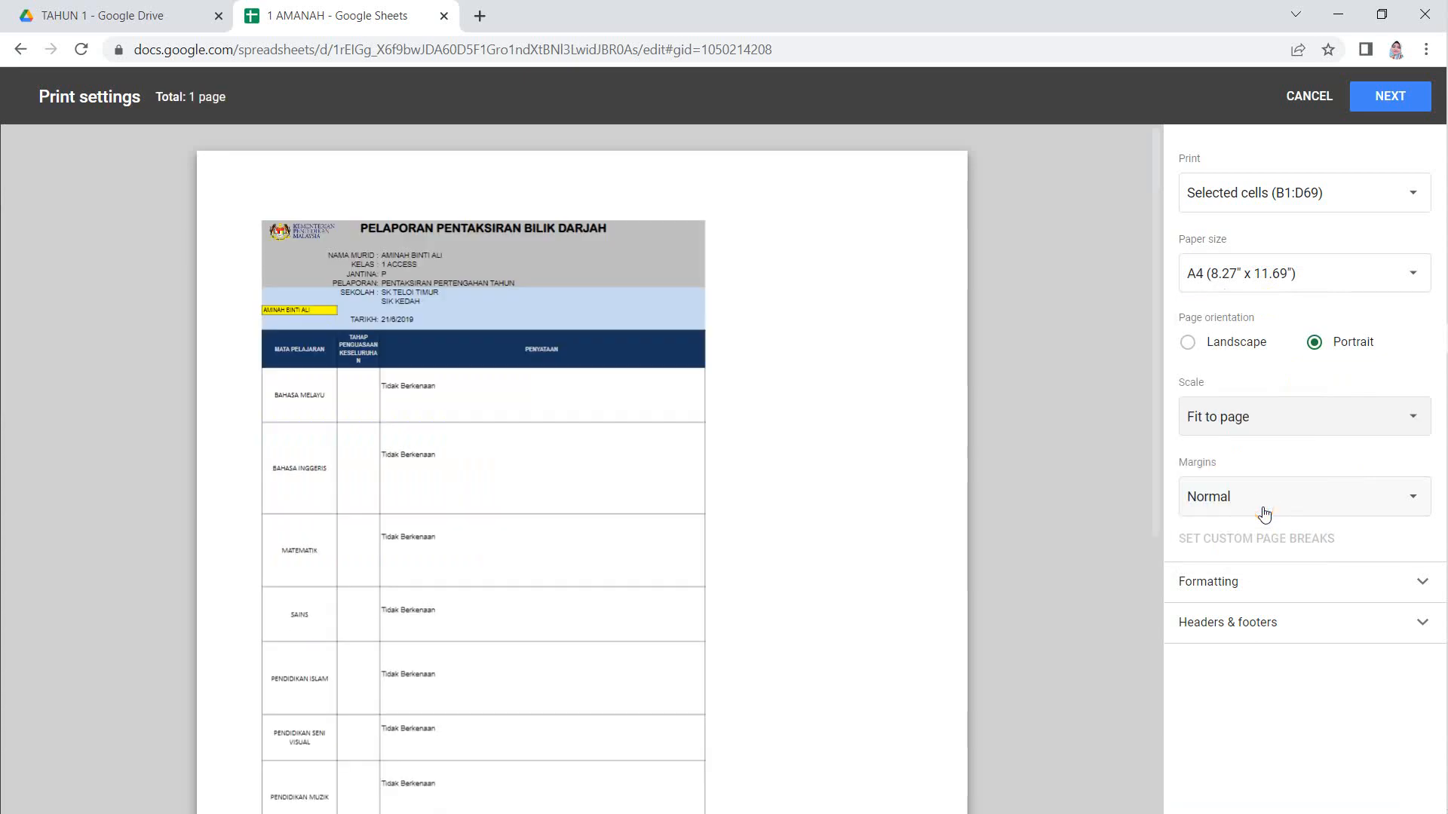
scroll(438, 573, "down", 5)
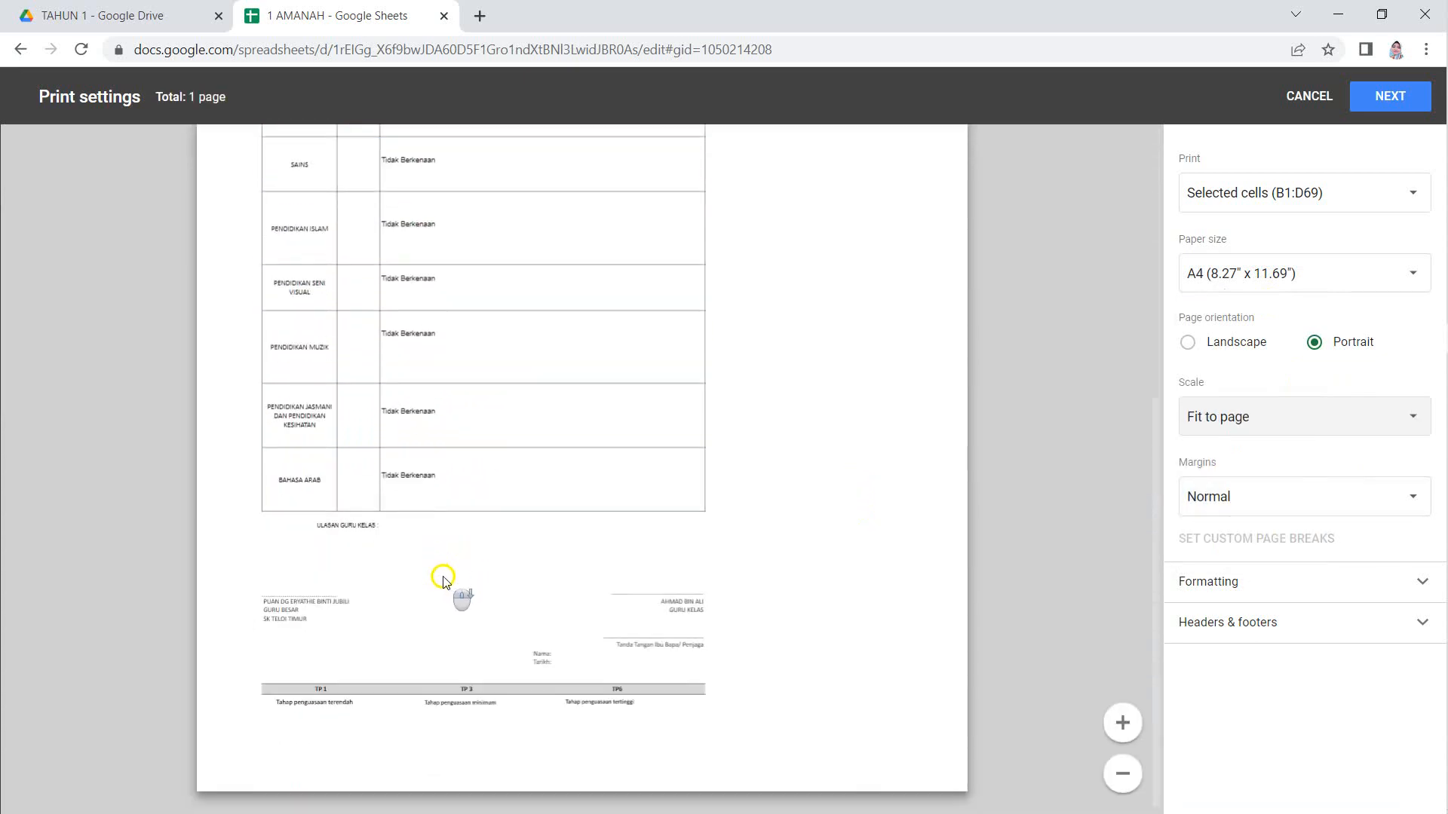
scroll(460, 596, "up", 5)
scroll(456, 592, "down", 6)
scroll(452, 585, "up", 5)
scroll(455, 586, "down", 5)
scroll(455, 586, "up", 5)
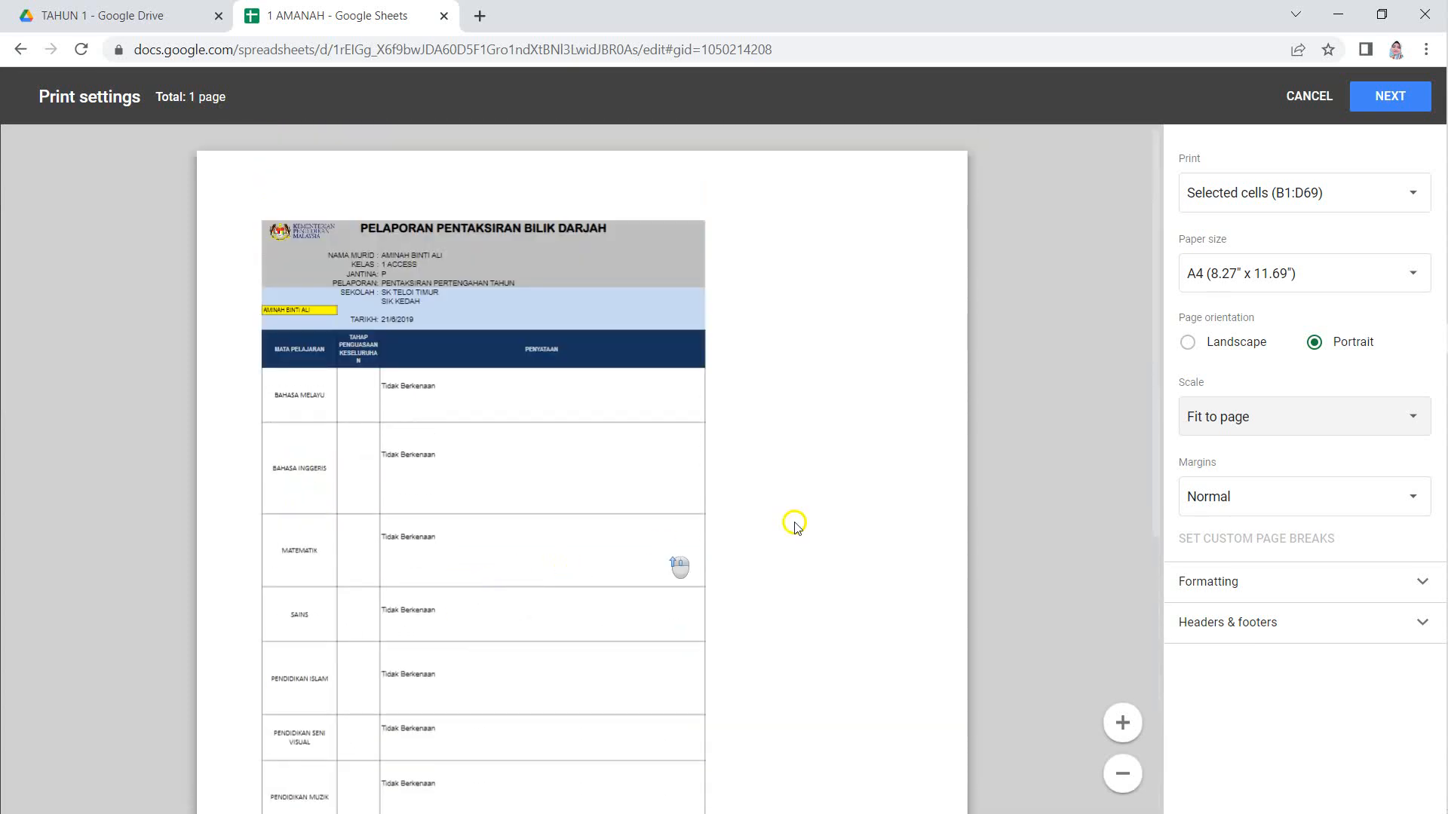
Set the print margins to custom numbers, expand the formatting options and check the margin guides around the report
left_click(1223, 499)
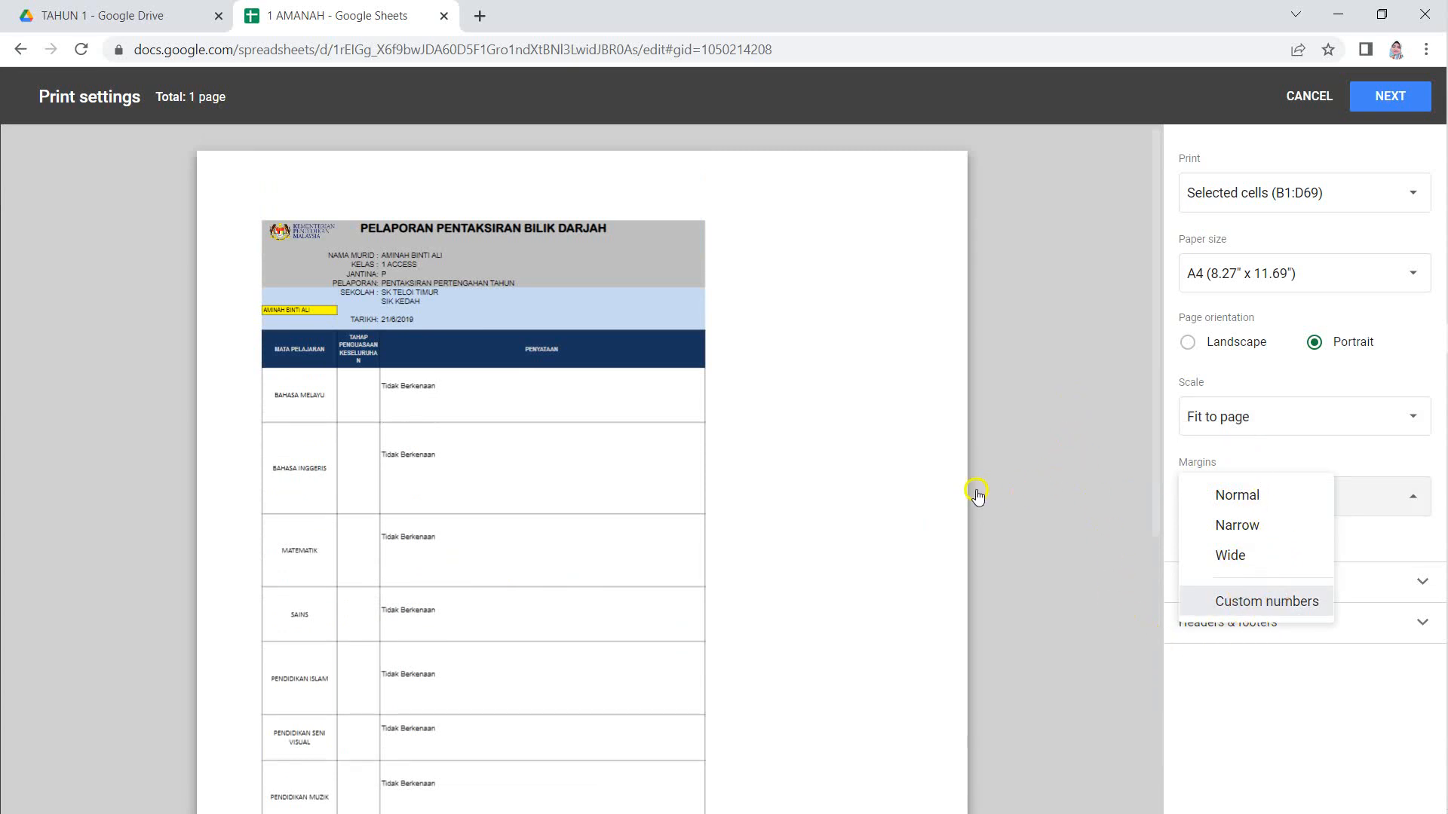
left_click(1306, 606)
left_click(1413, 589)
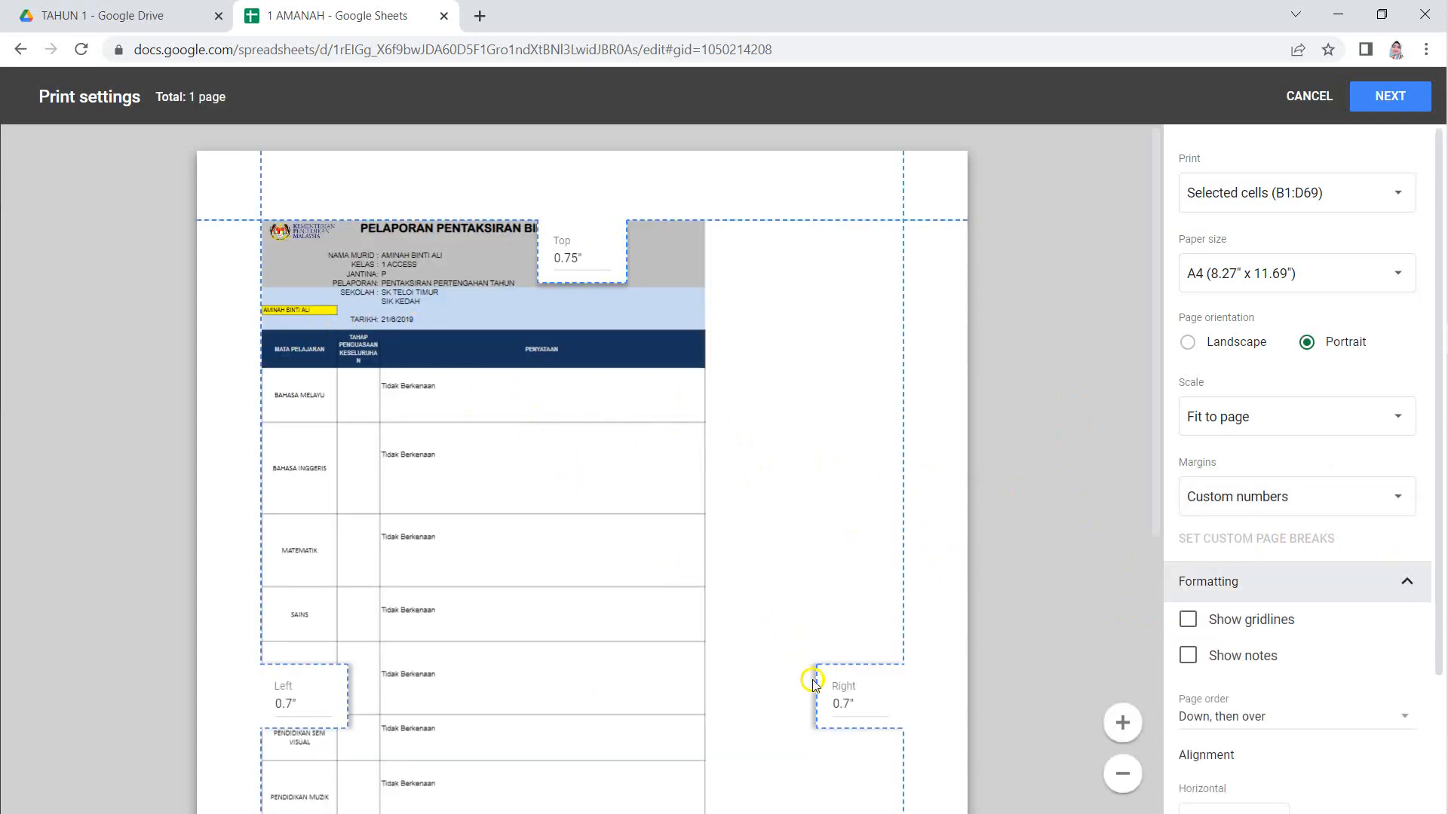
scroll(550, 614, "down", 6)
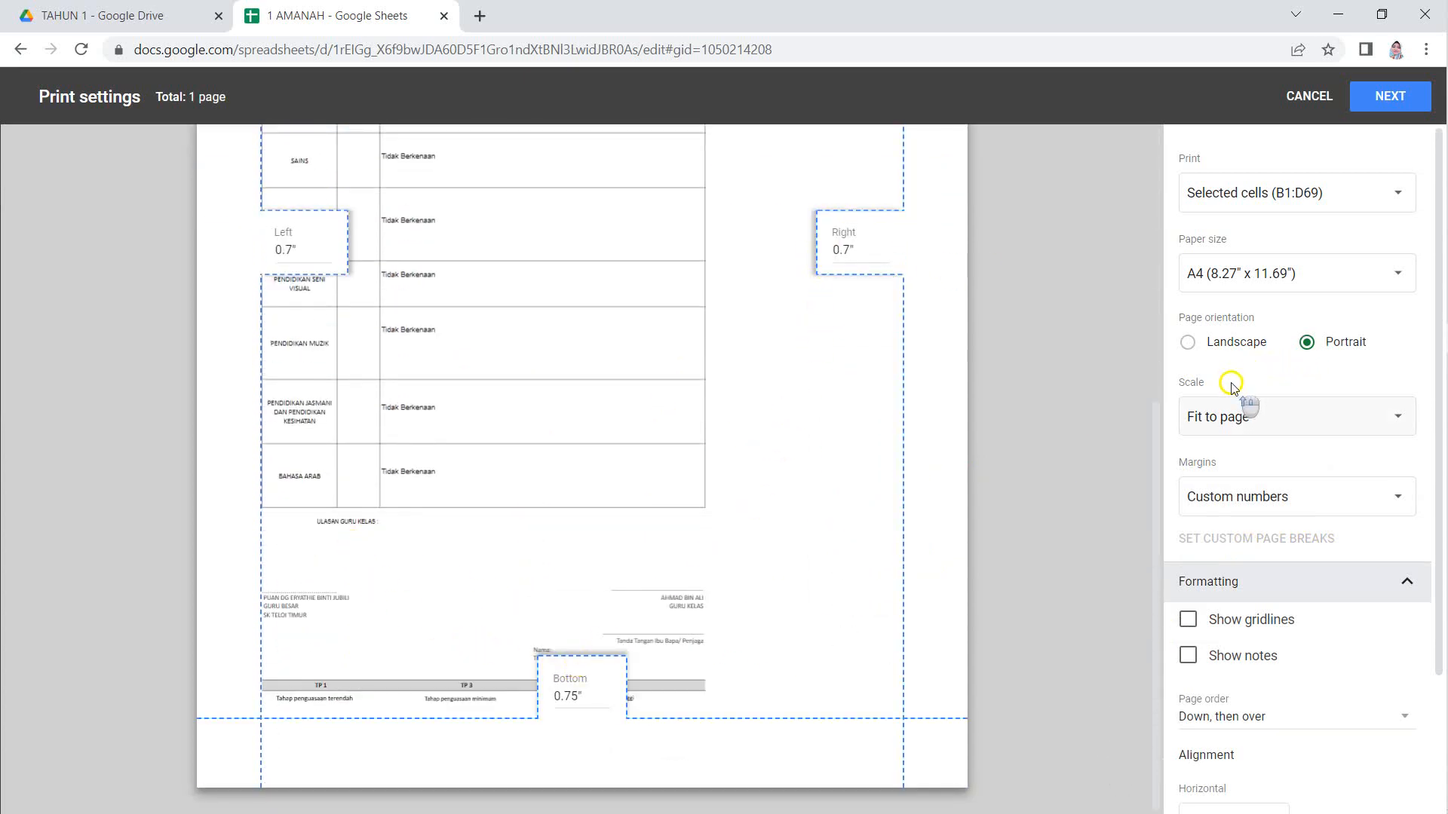
Try a custom number print scale of 100% and reduce the right margin to 0.162"
left_click(1246, 422)
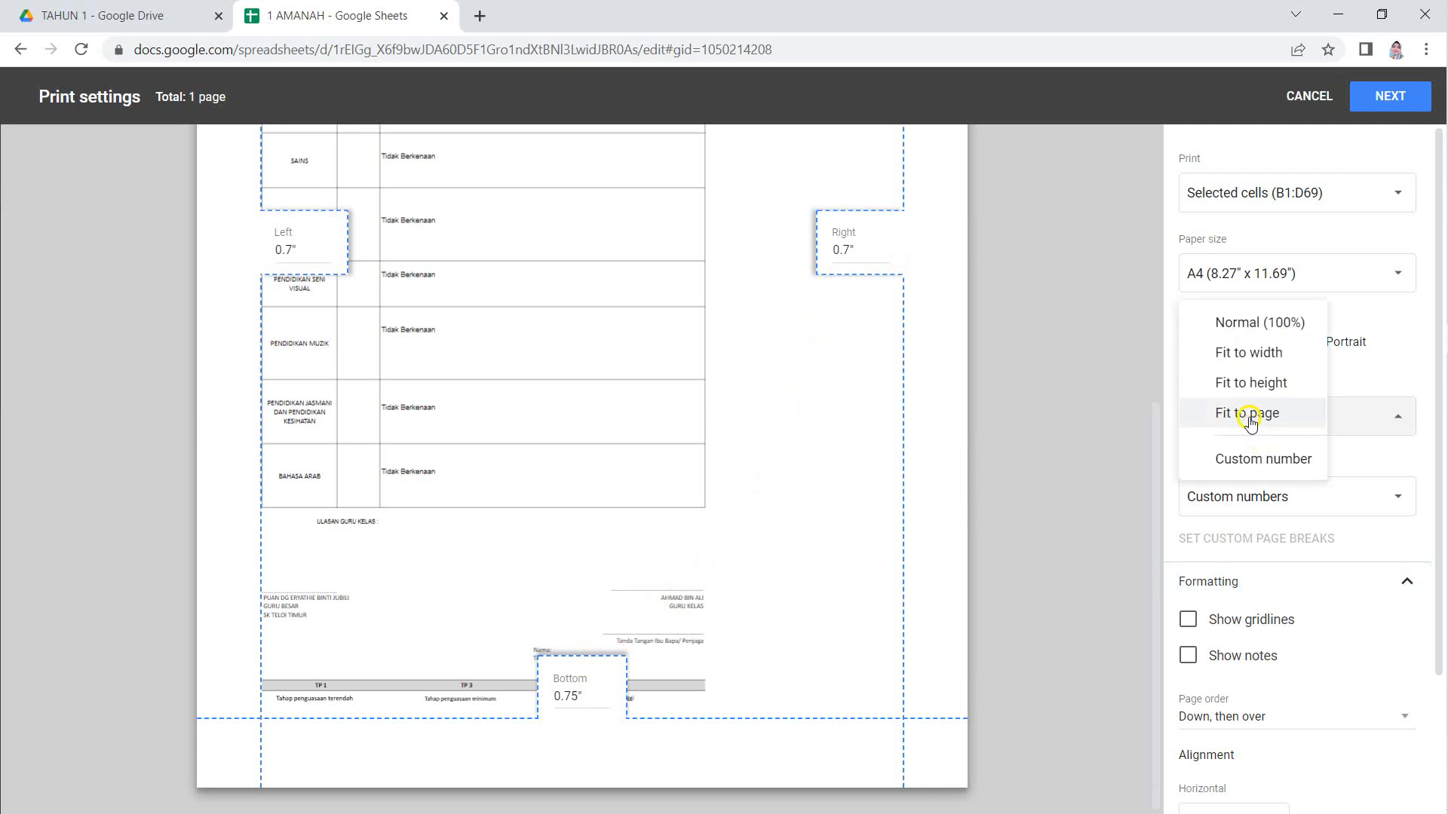
left_click(1263, 459)
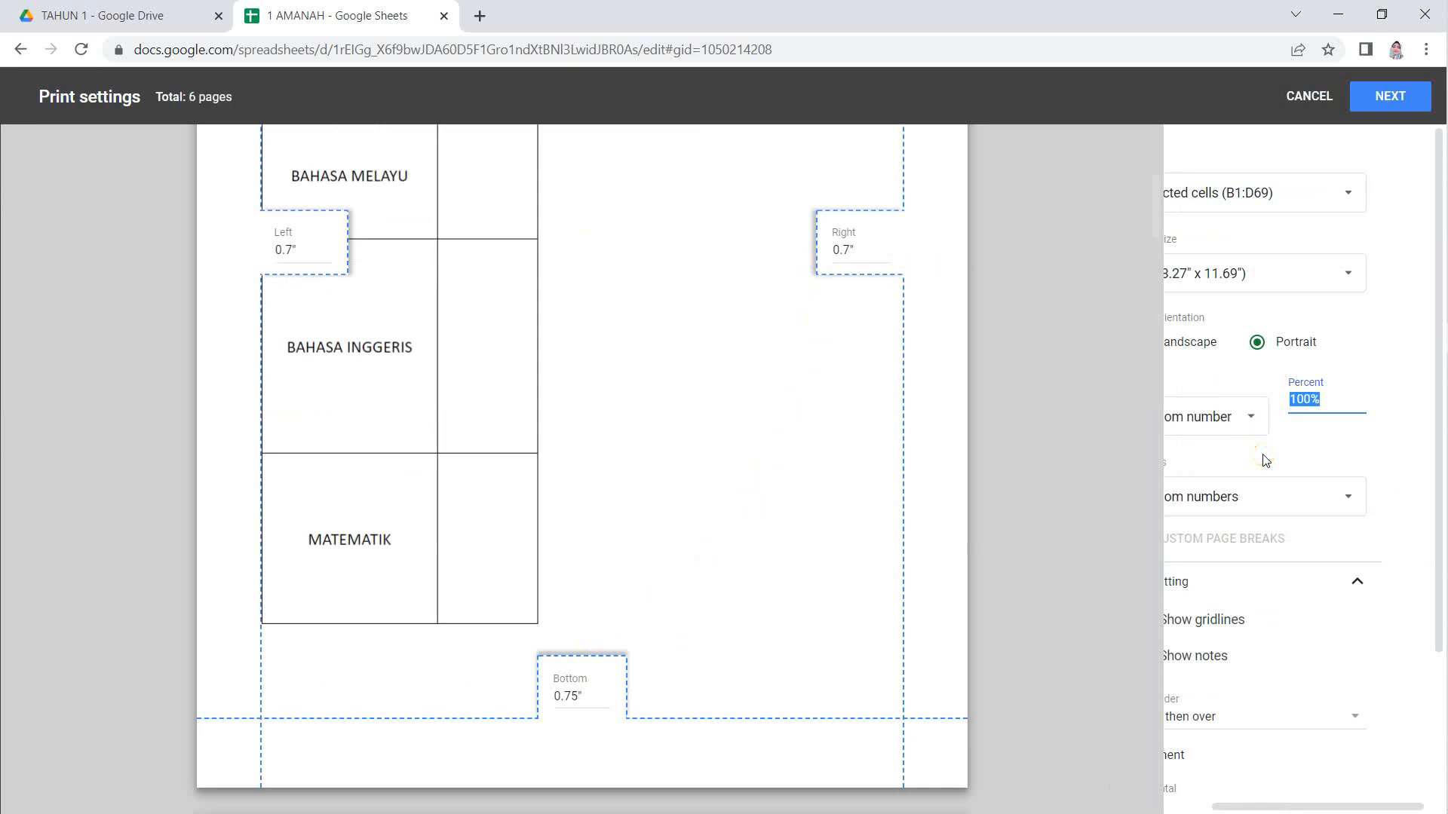
scroll(692, 472, "up", 5)
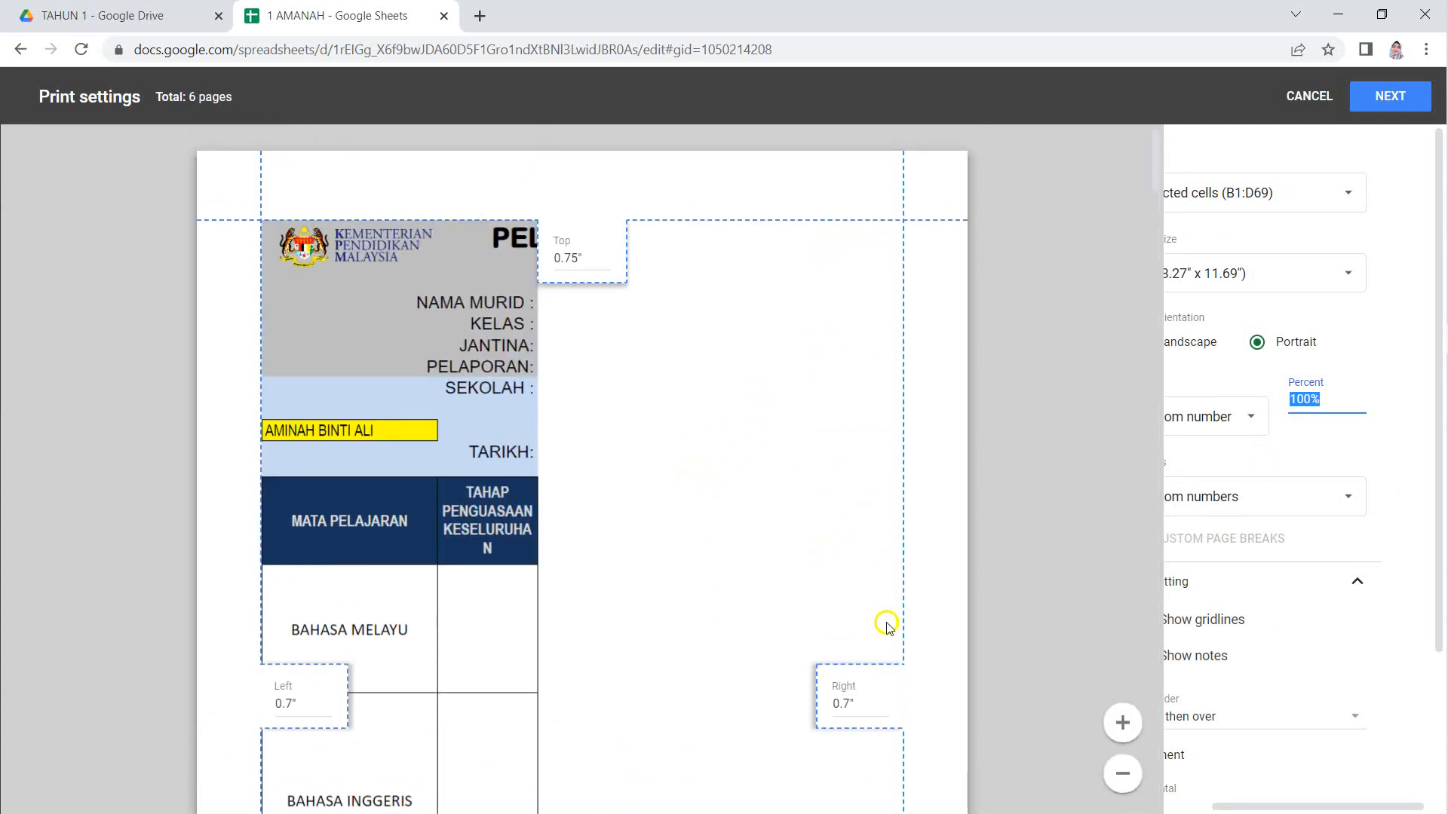
left_click_drag(818, 684, 866, 695)
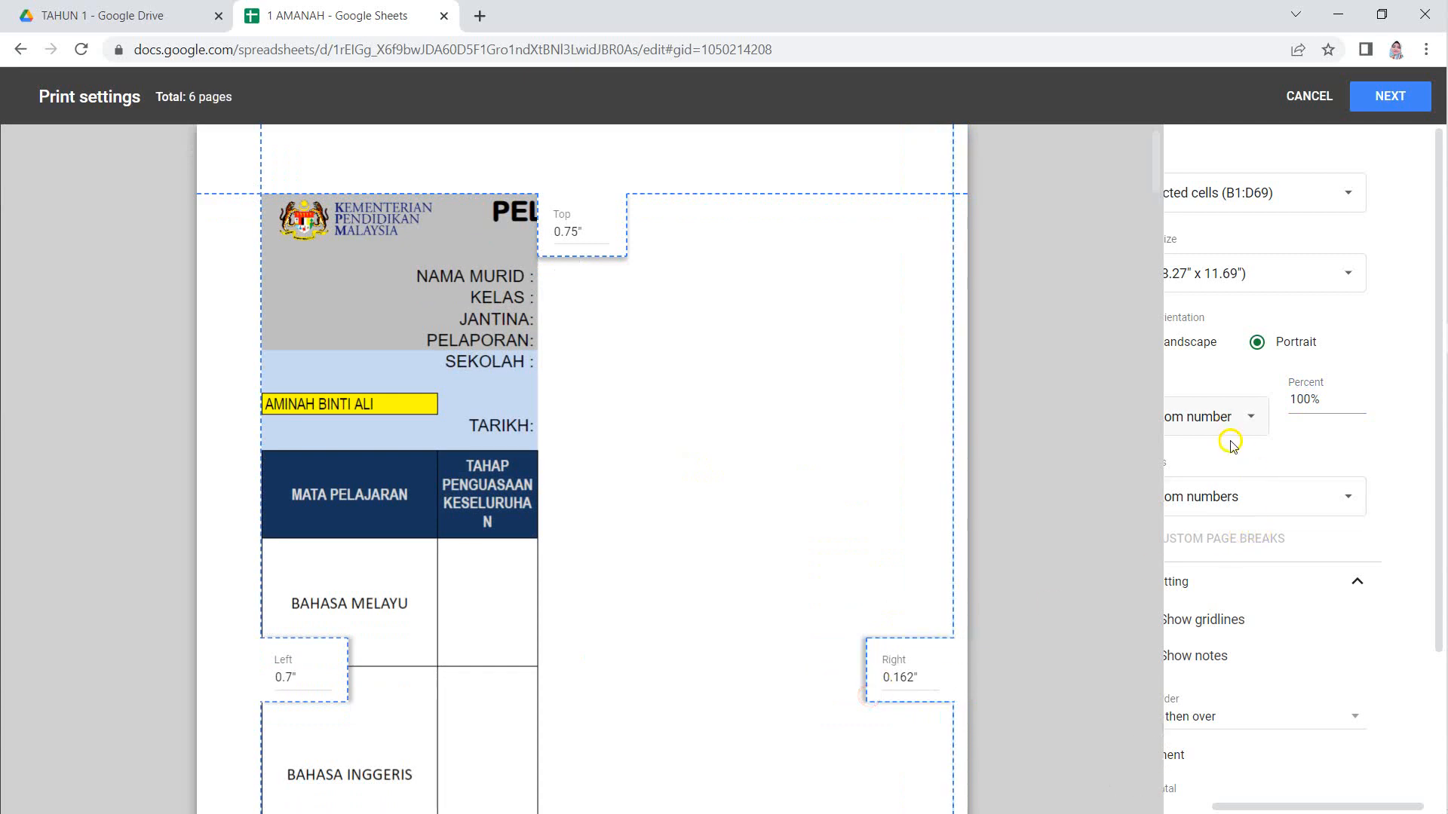
left_click_drag(1299, 805, 1252, 806)
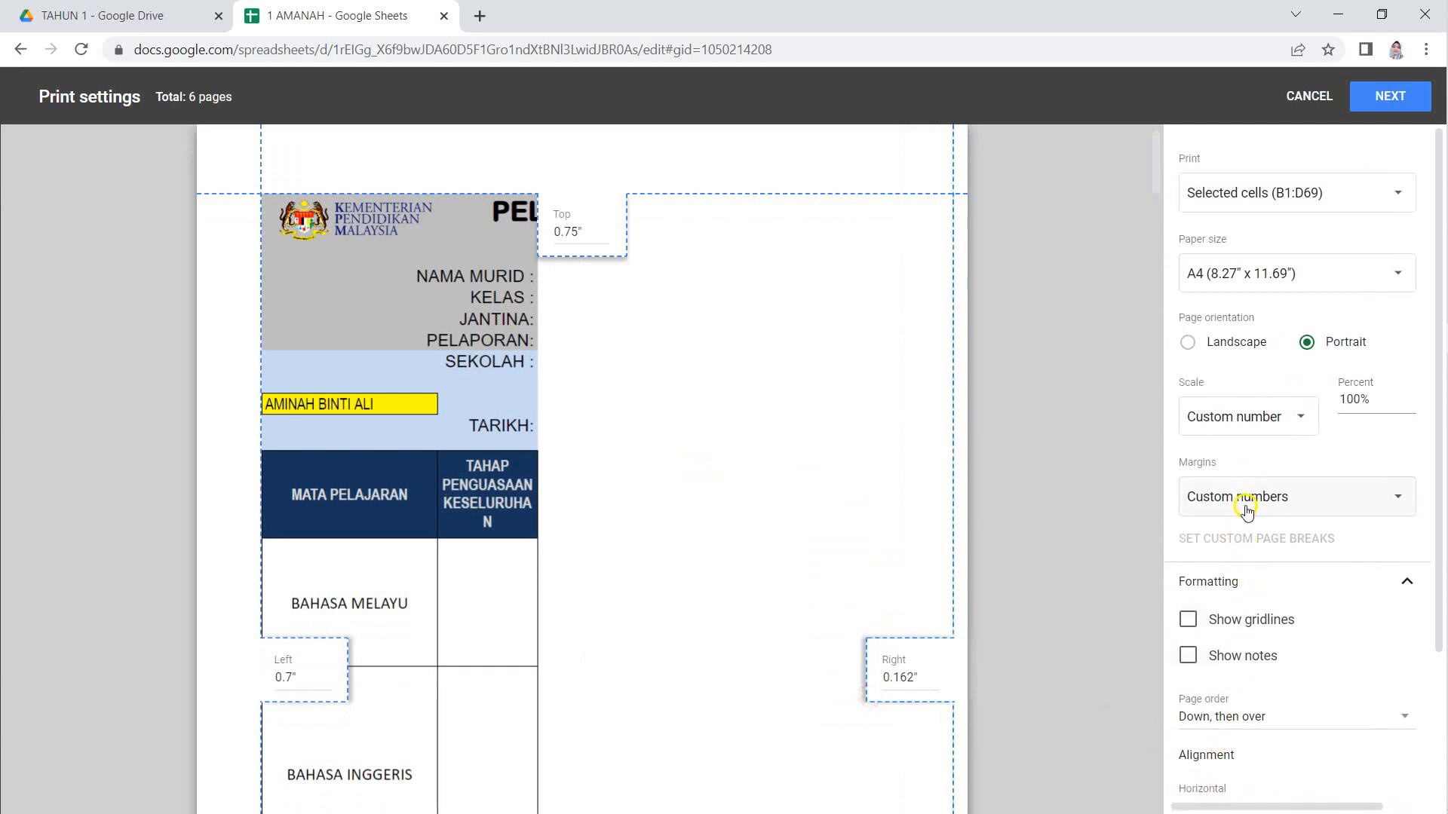
Try the Normal (100%) print scale for the report and return the scale to Fit to page
left_click(1223, 426)
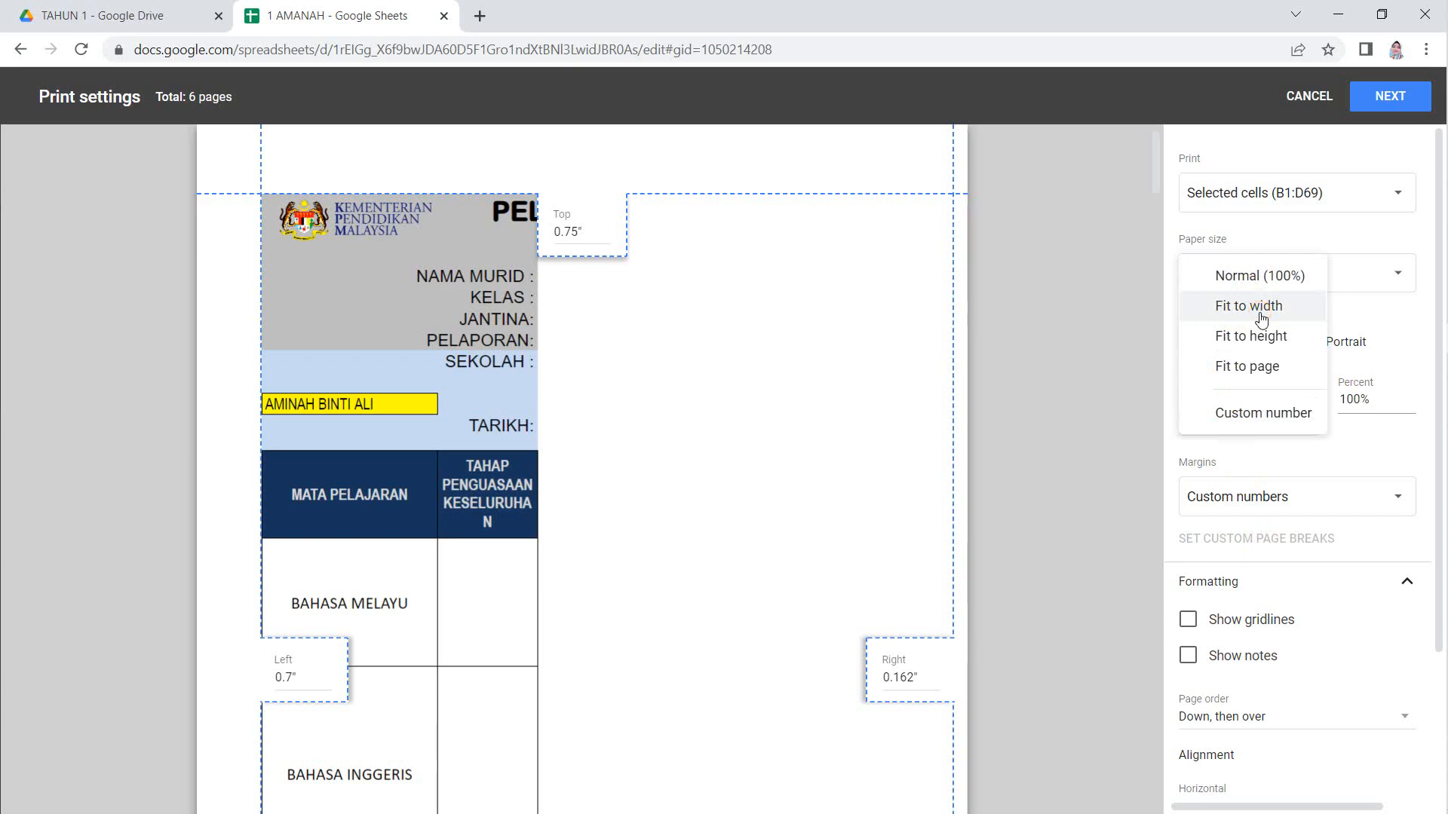
left_click(1256, 277)
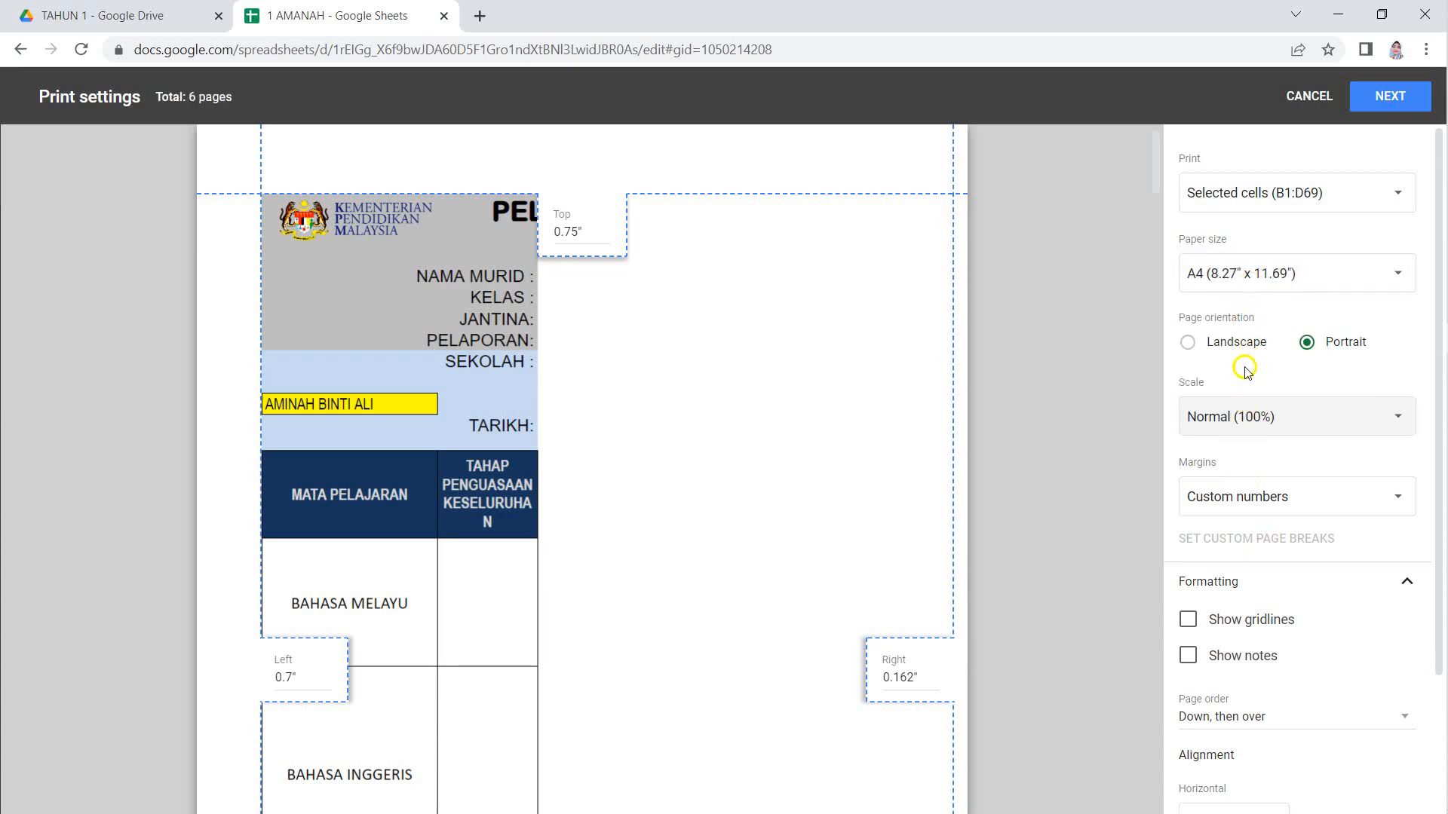
left_click(1252, 498)
left_click(1252, 500)
left_click(1253, 499)
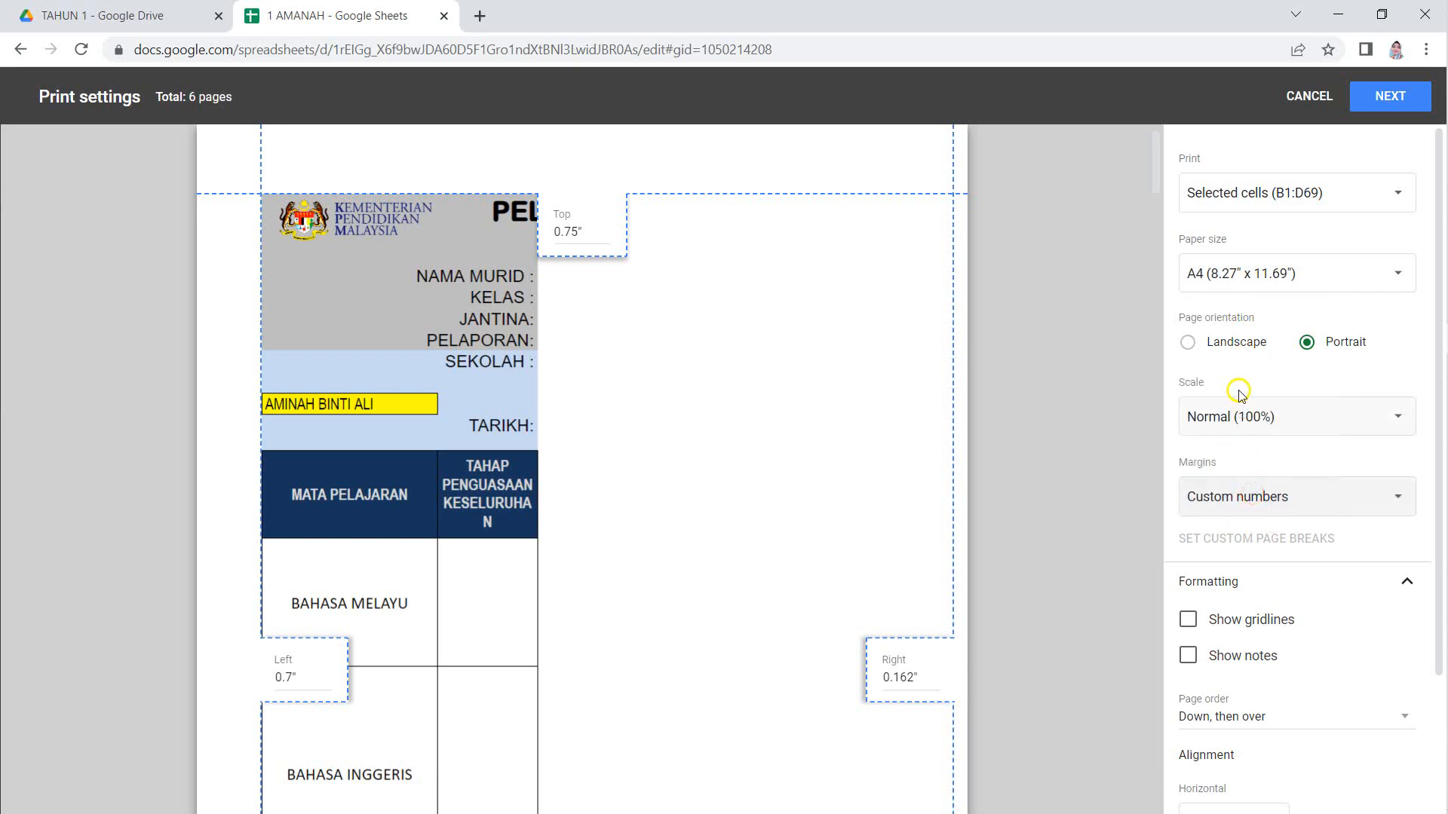
left_click(1237, 419)
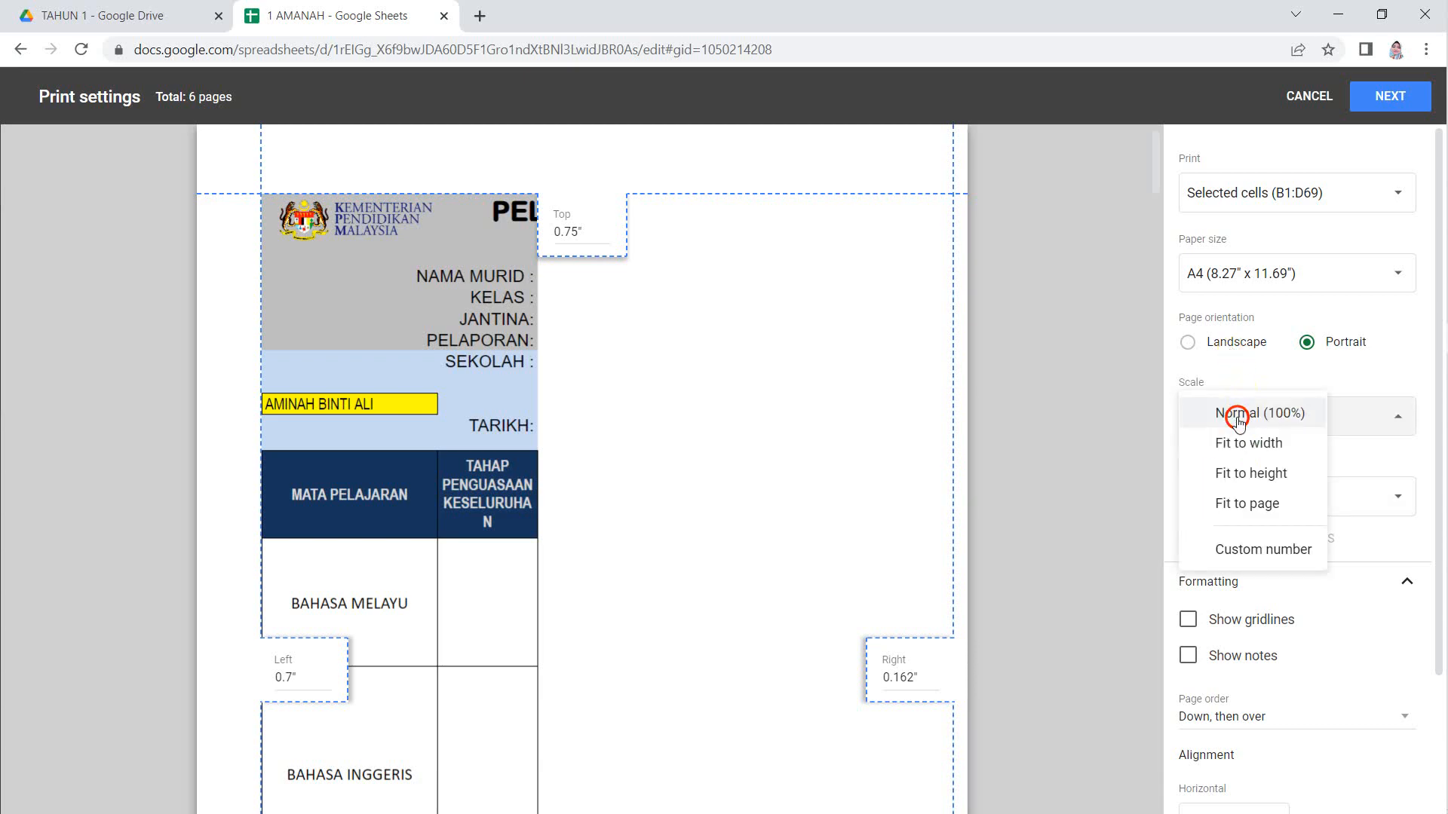
left_click(1243, 504)
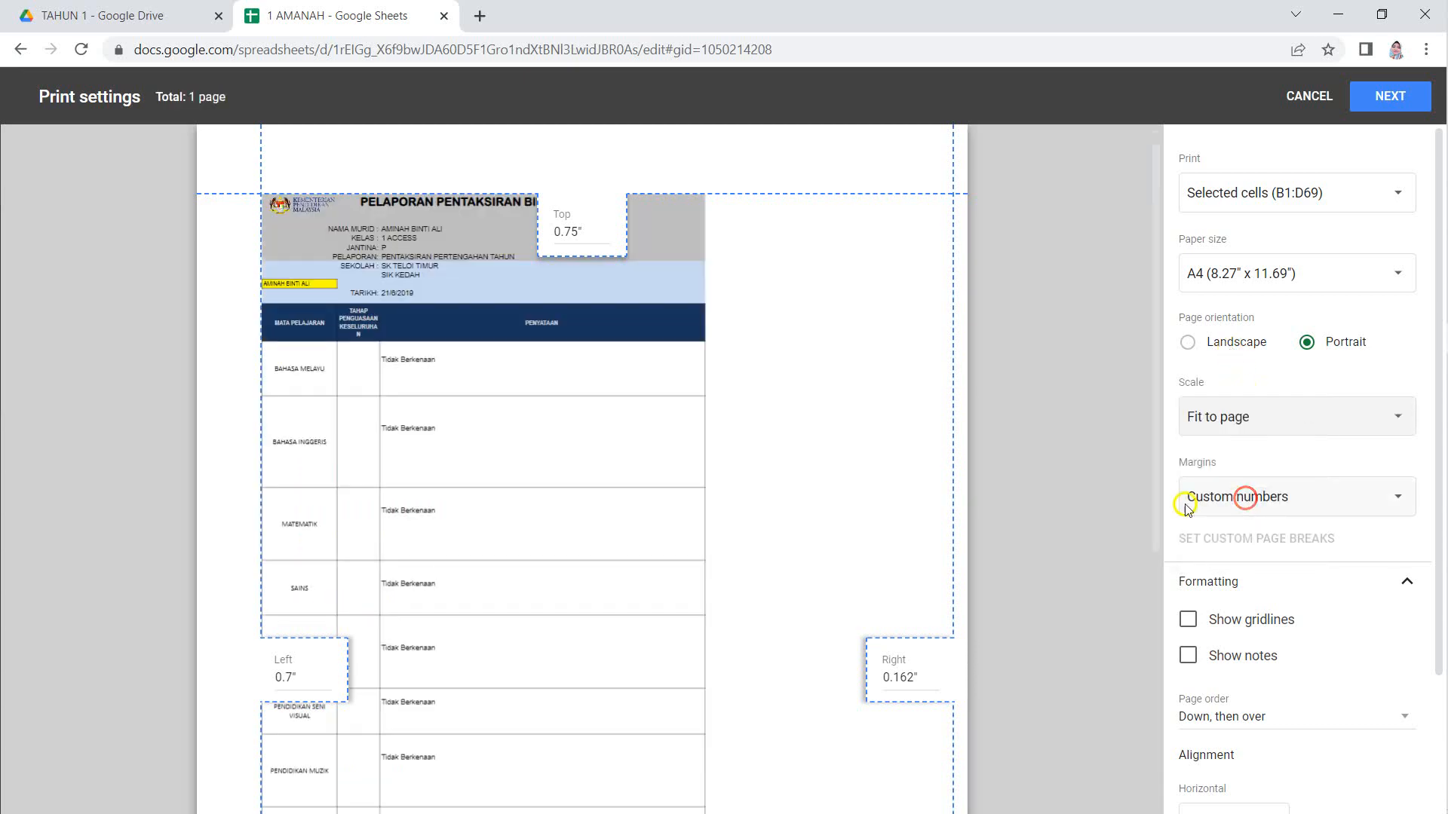
Set the right print margin to 0.627" and try the Fit to height and Fit to width scales
left_click_drag(871, 664, 825, 678)
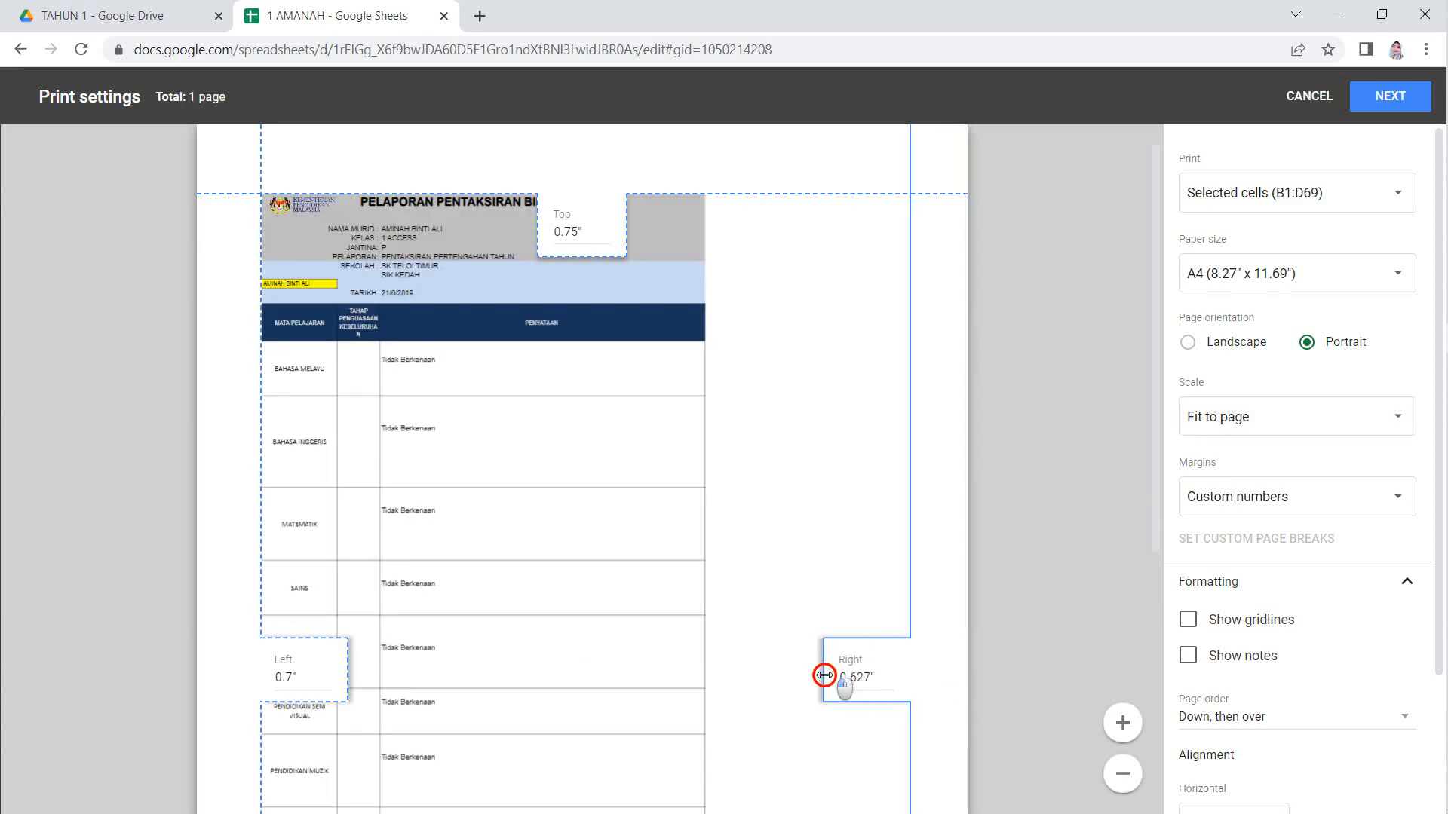
left_click(1224, 426)
left_click(1224, 383)
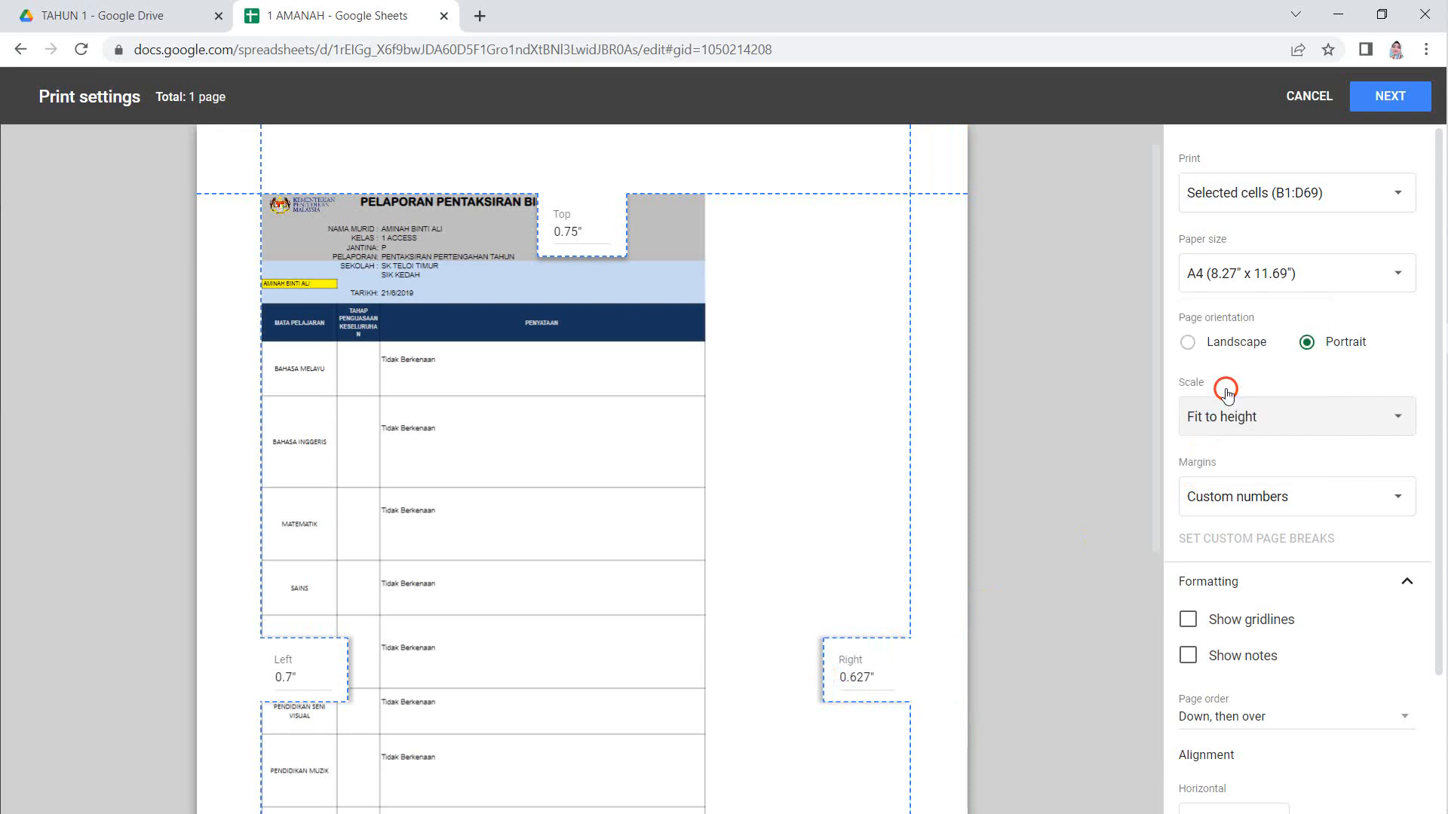
left_click(1235, 407)
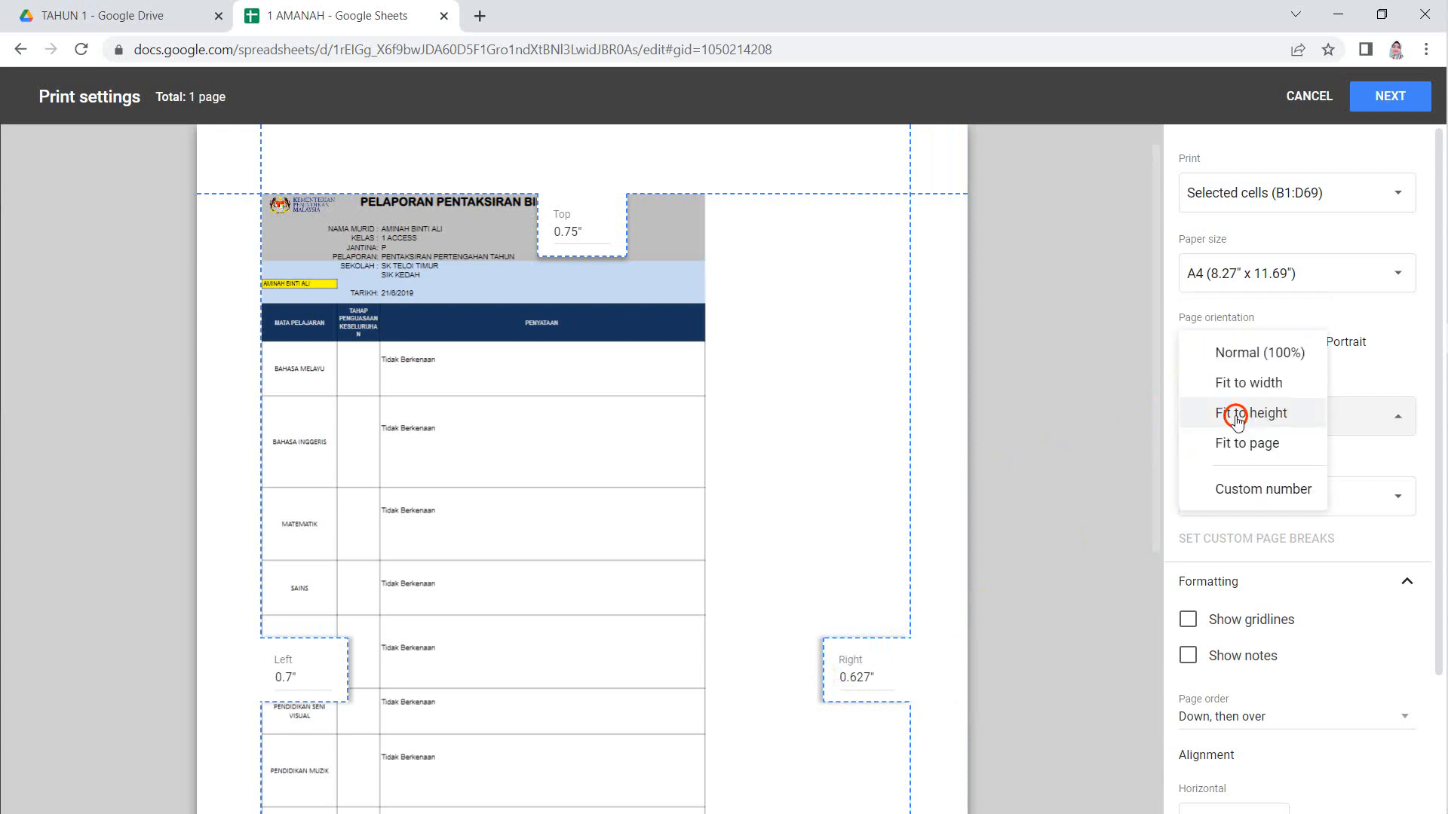
left_click(1245, 371)
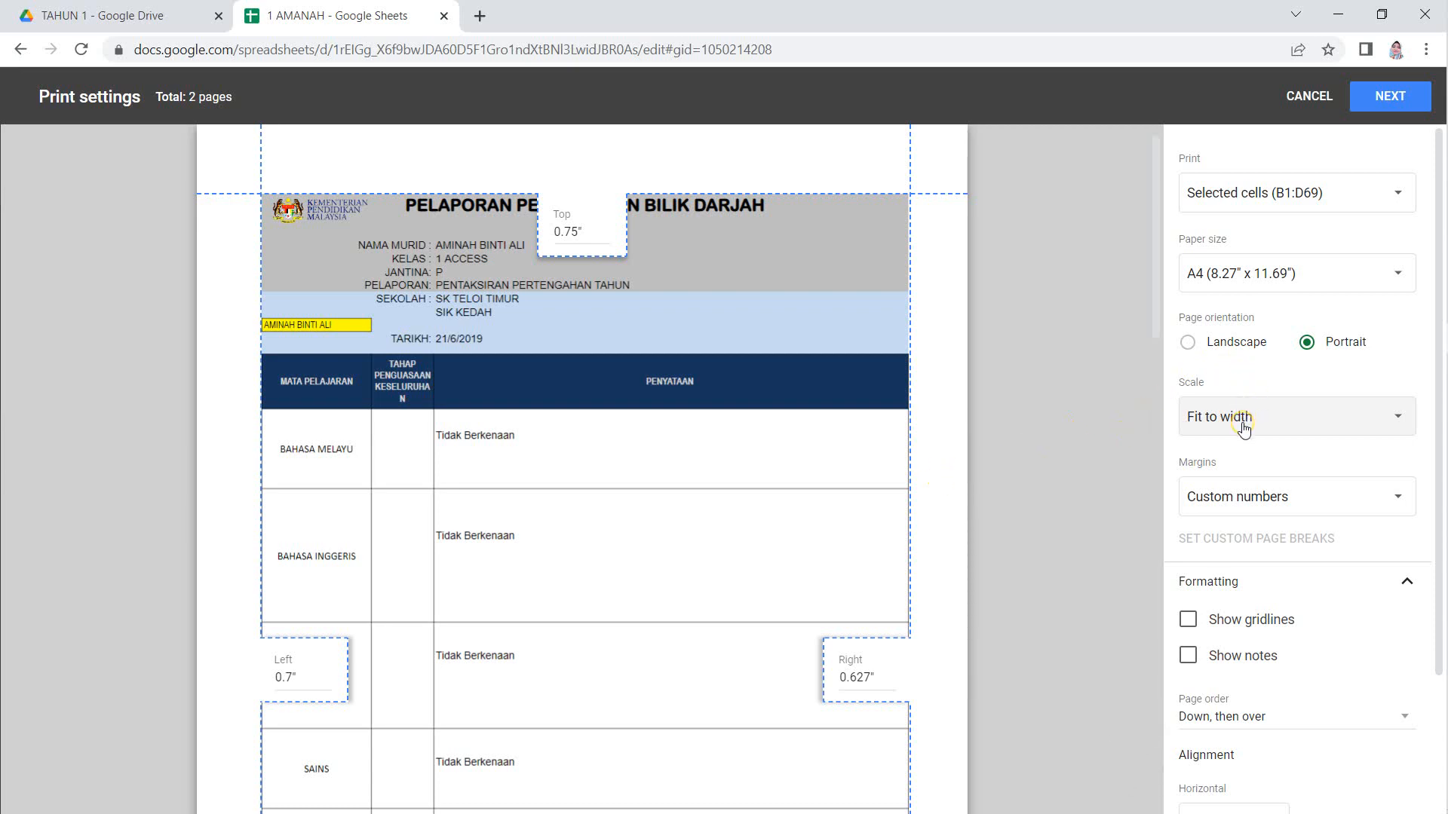
Examine the fit-to-width preview from the report heading down to the signature section and performance level table
scroll(747, 490, "down", 8)
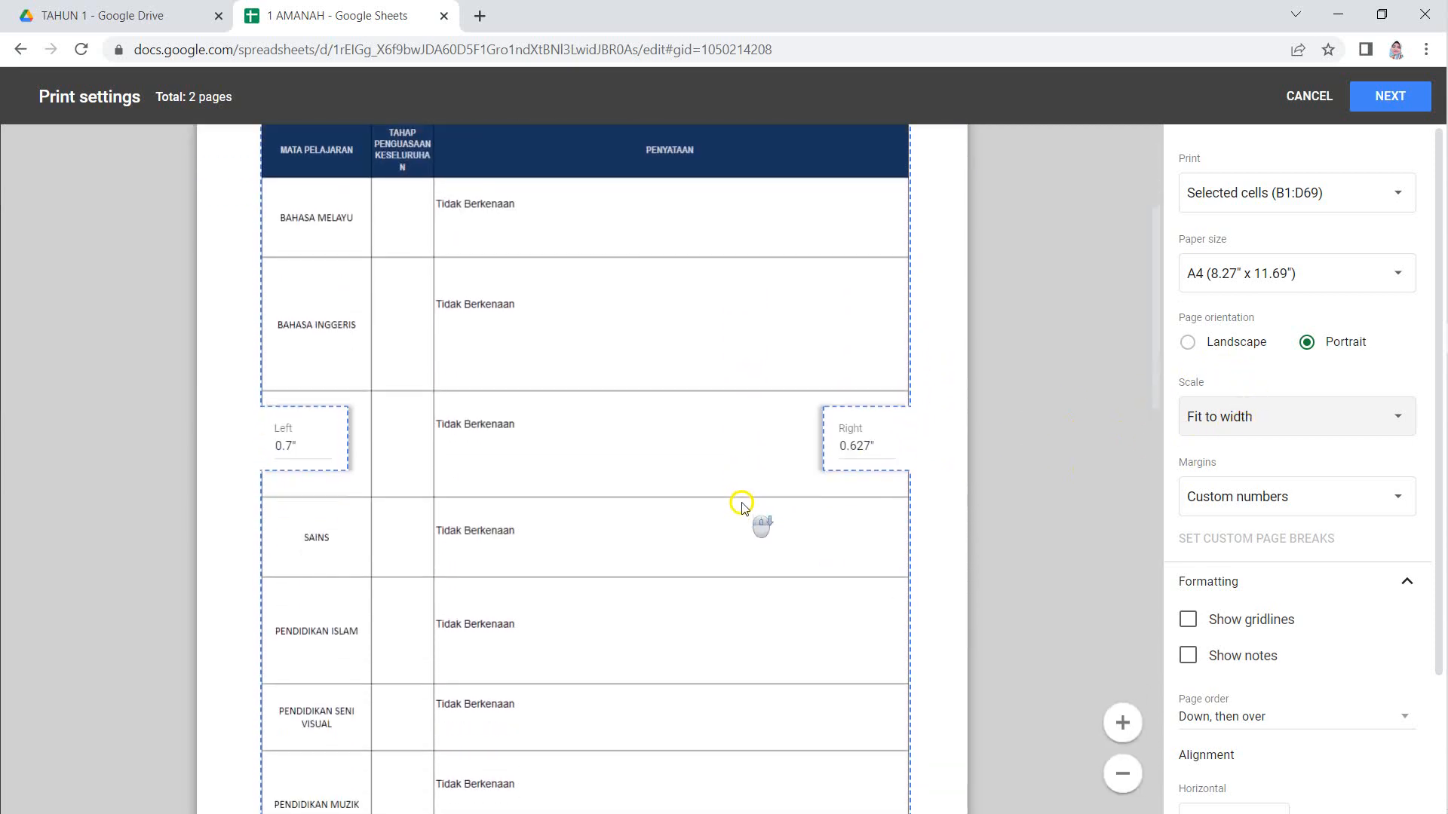
scroll(737, 508, "down", 5)
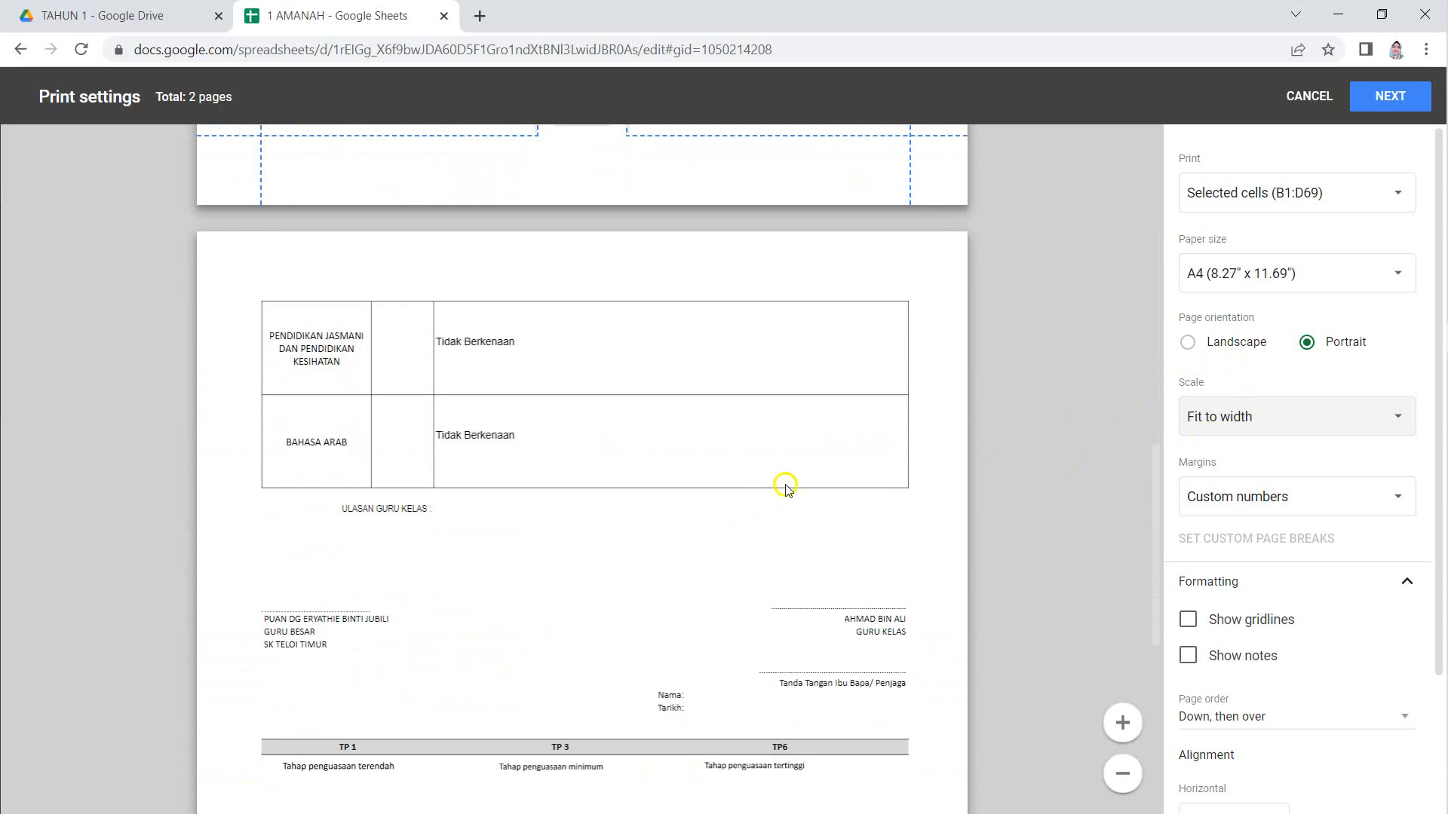
scroll(786, 491, "down", 7)
scroll(782, 490, "up", 8)
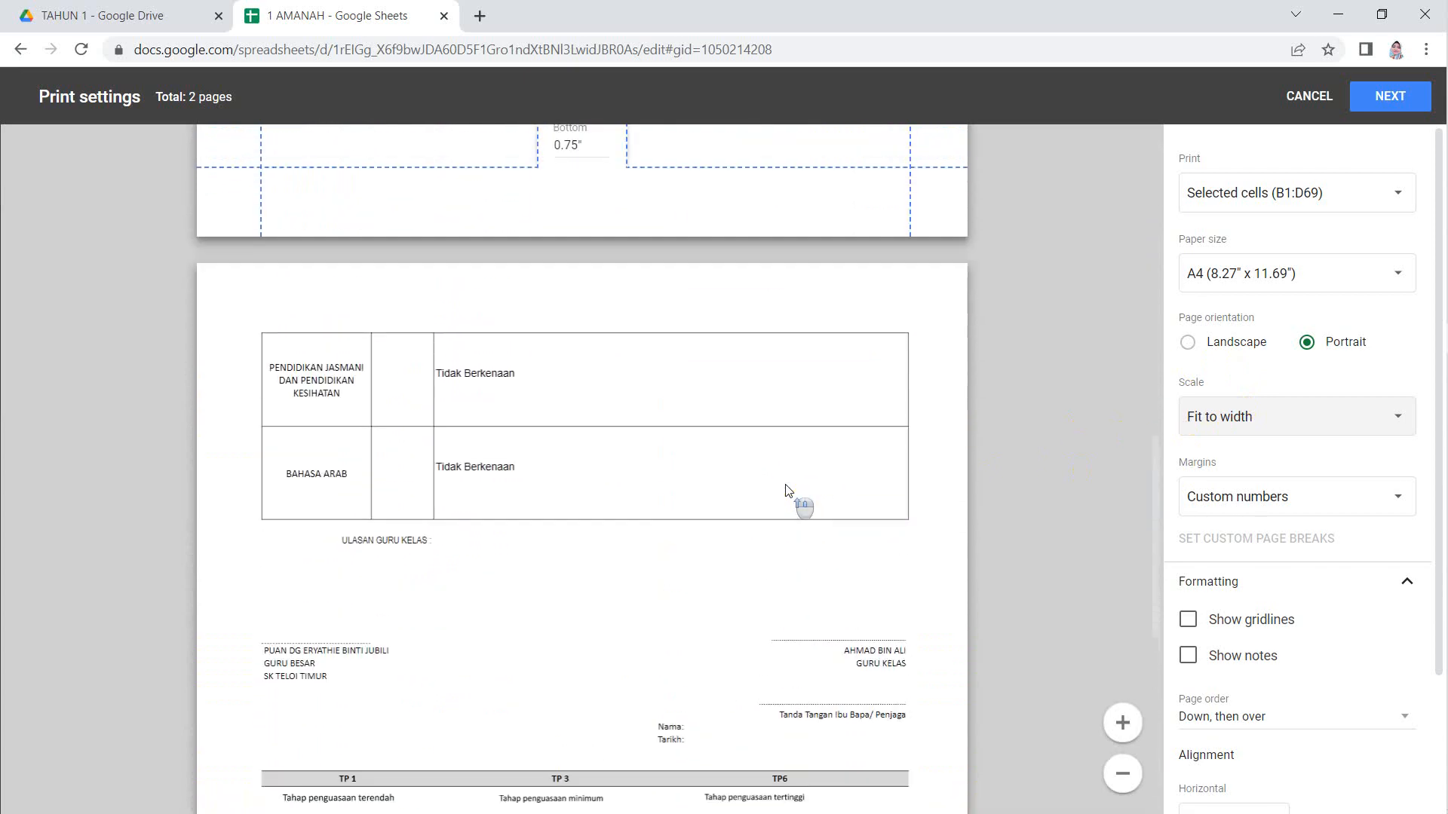
scroll(780, 488, "up", 6)
scroll(737, 504, "up", 6)
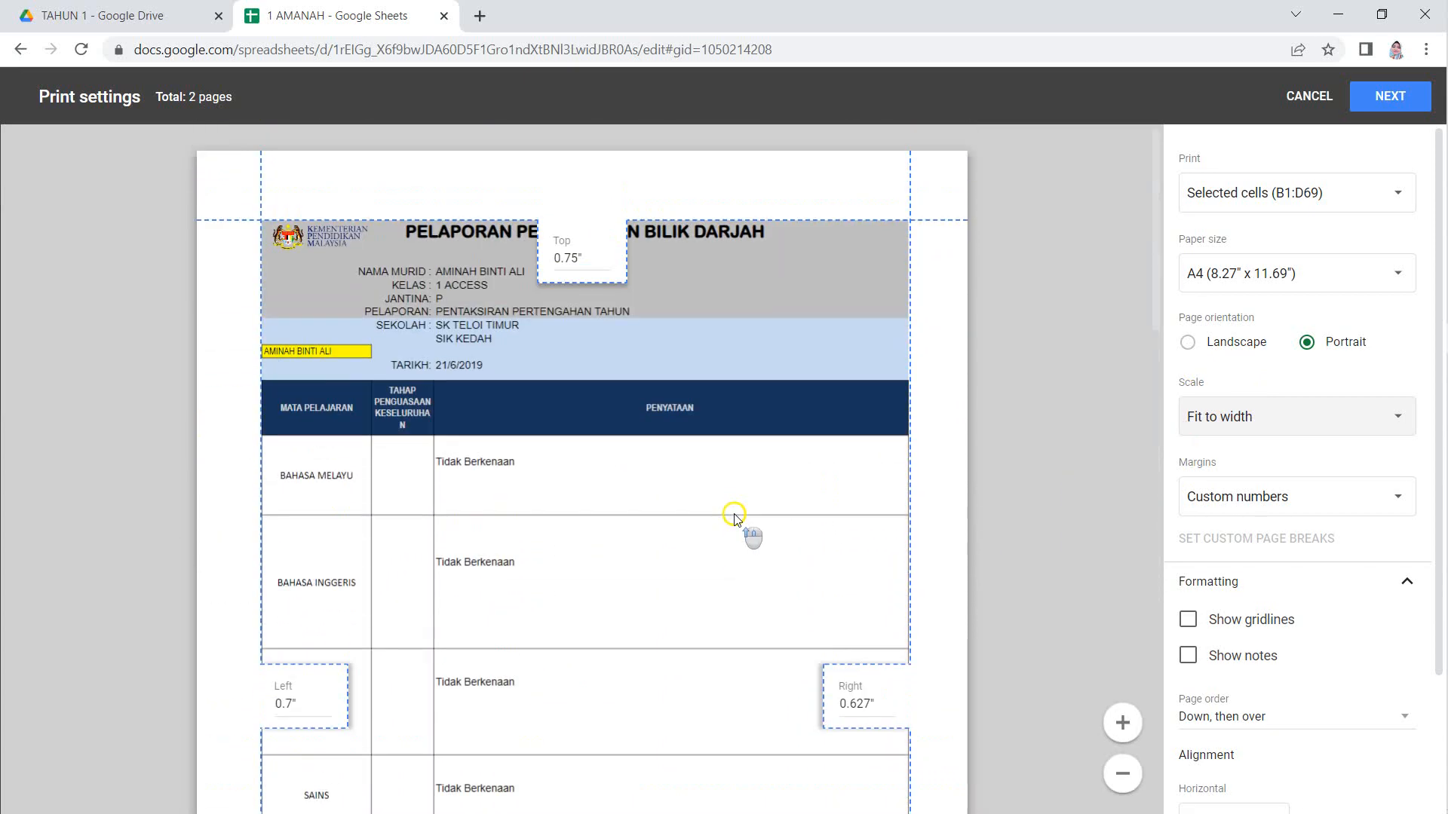
scroll(729, 501, "down", 12)
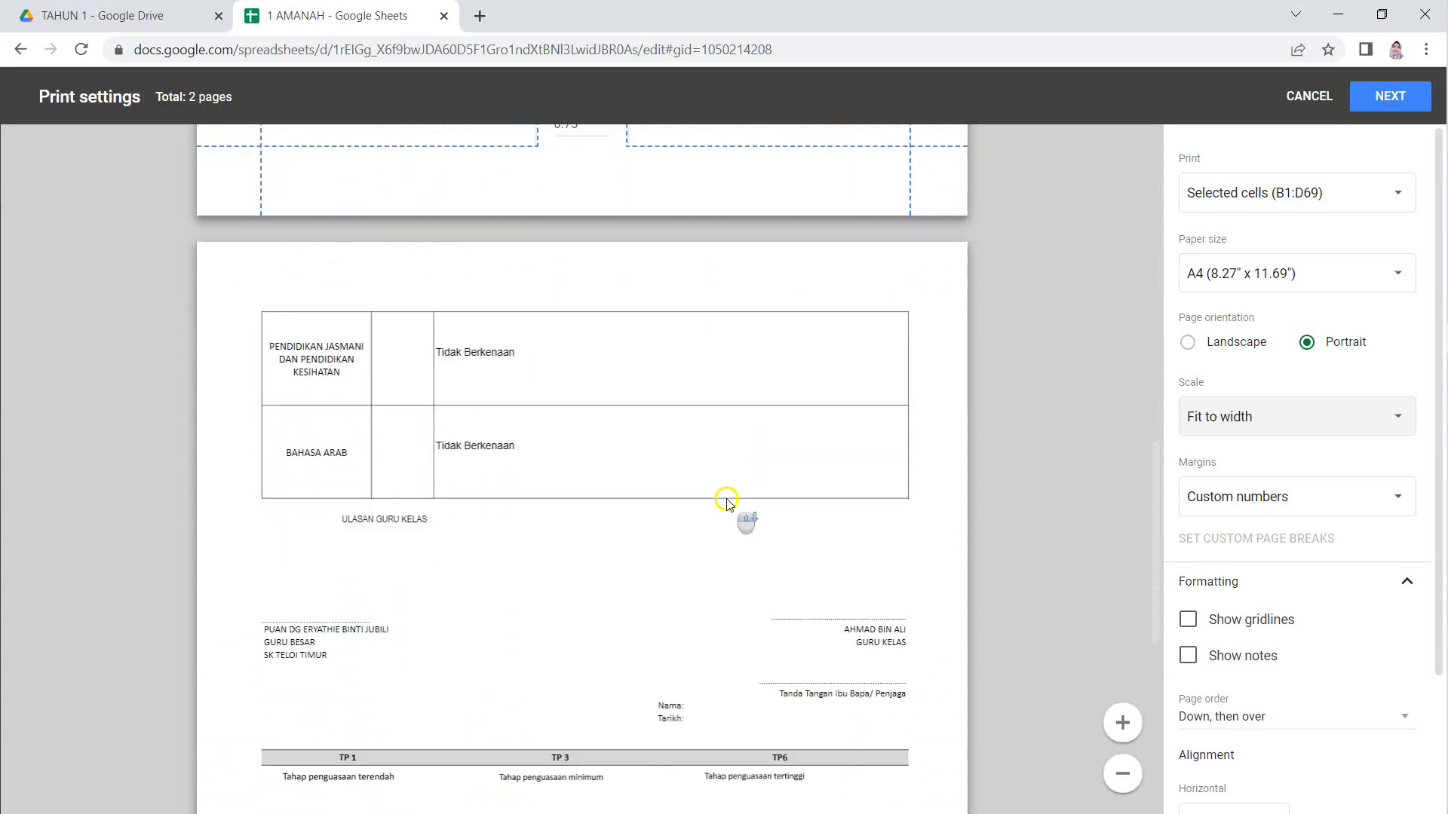
scroll(729, 505, "up", 12)
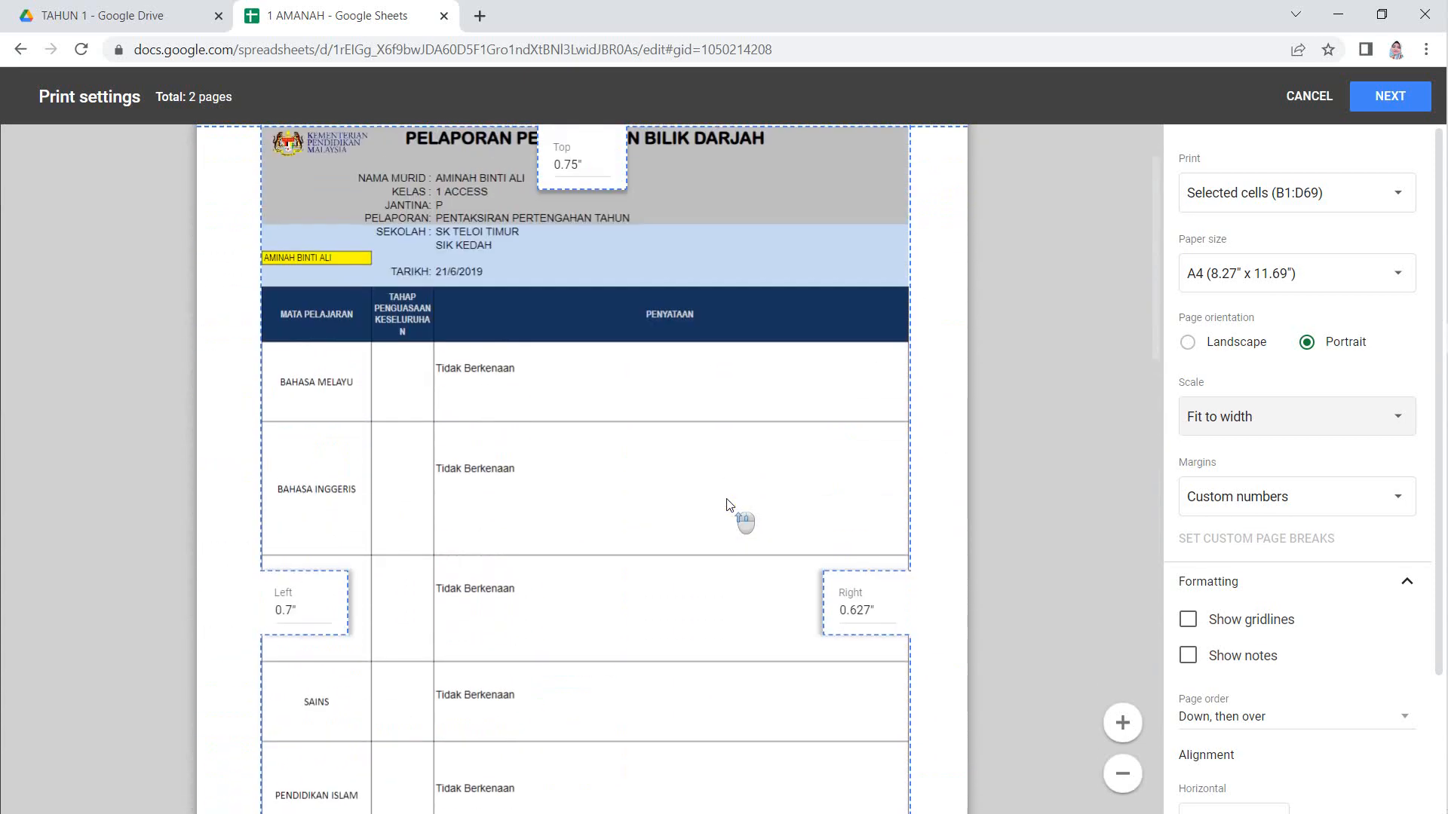
Reduce the print margins to 0.374" at the top and 0.344" on both the right and left sides
left_click(583, 477)
left_click(571, 269)
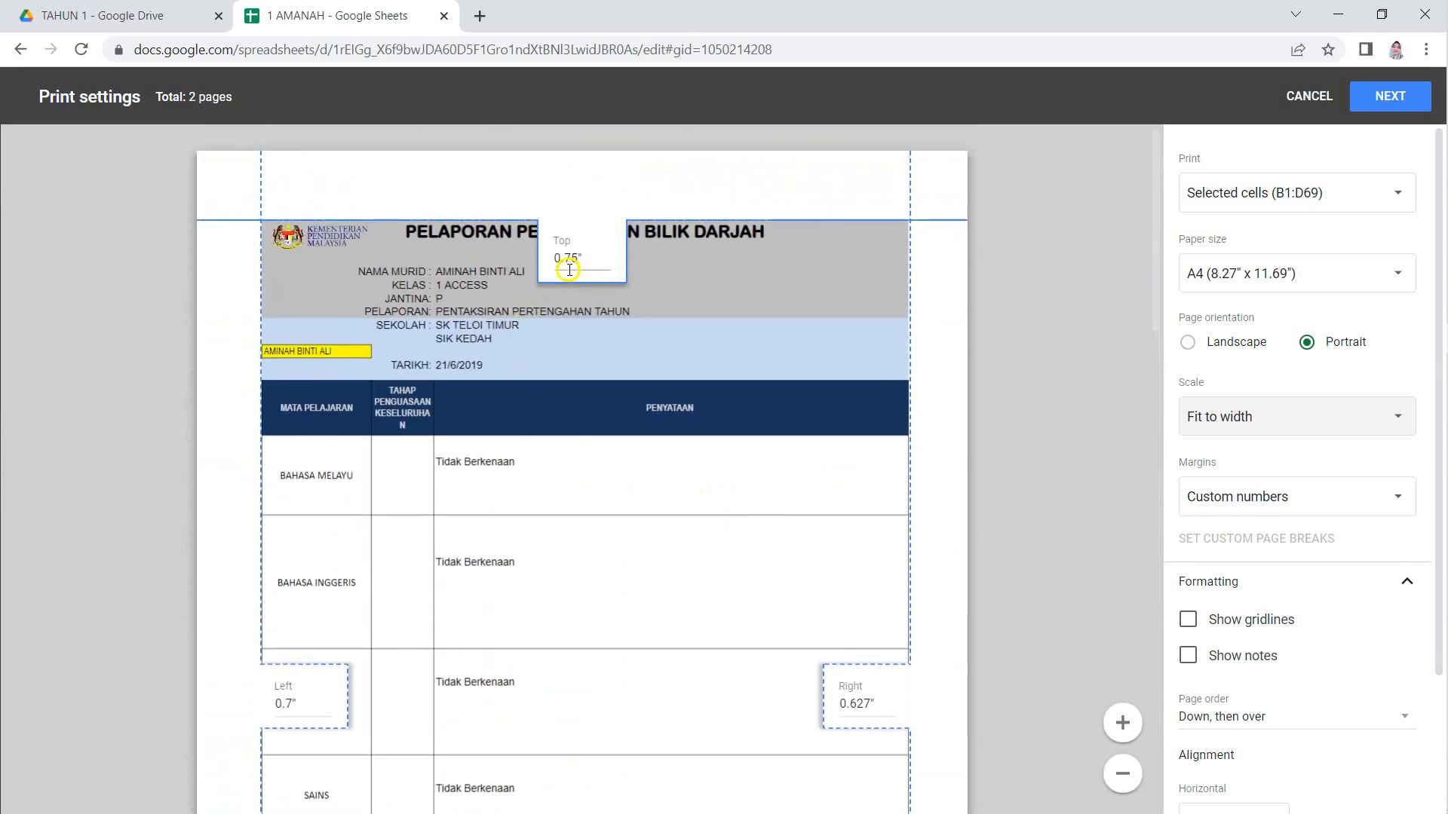
scroll(570, 284, "down", 1)
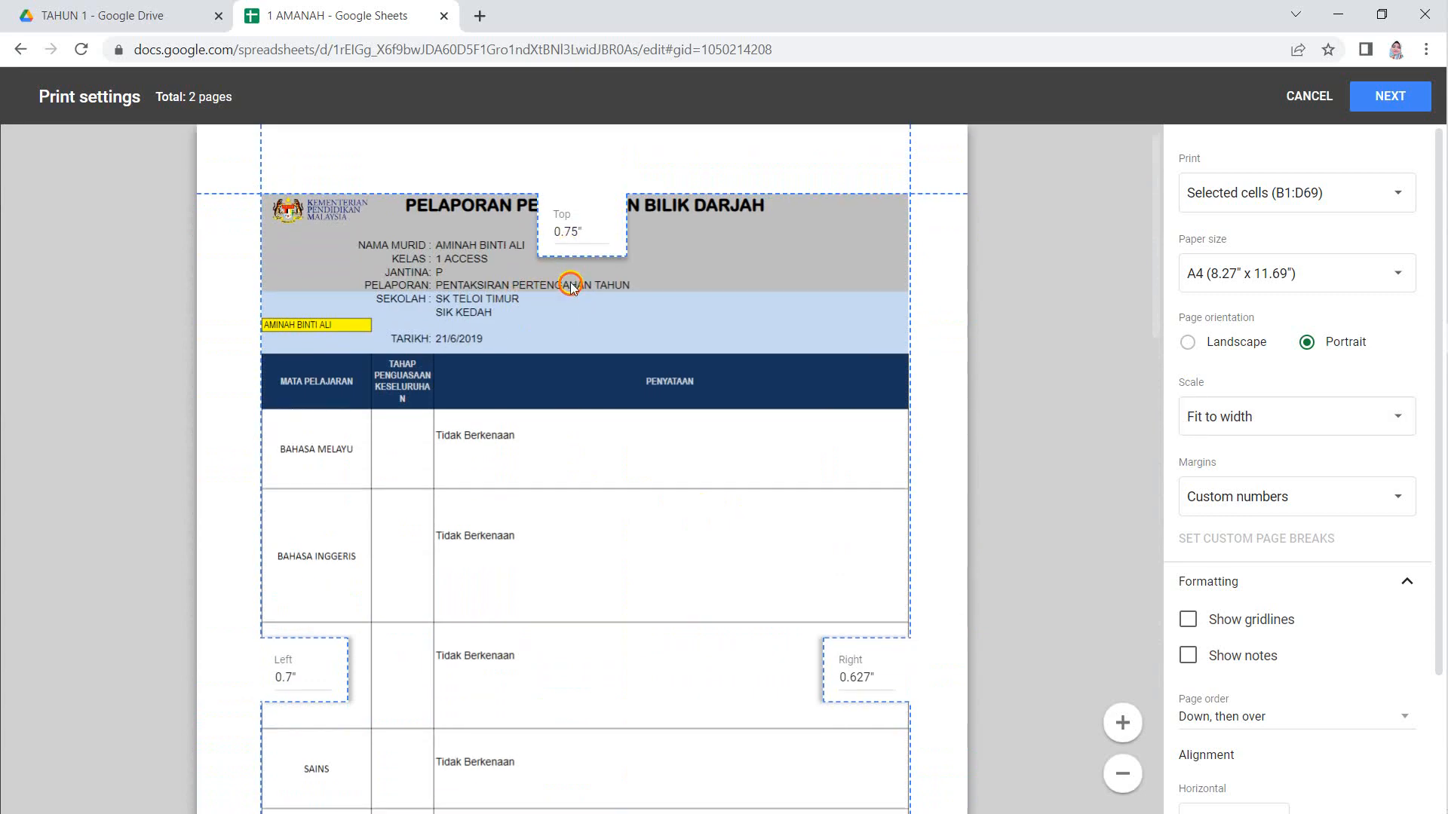
left_click_drag(571, 263, 575, 229)
mouse_move(827, 648)
left_mouse_down()
mouse_move(869, 647)
mouse_move(853, 653)
left_mouse_up()
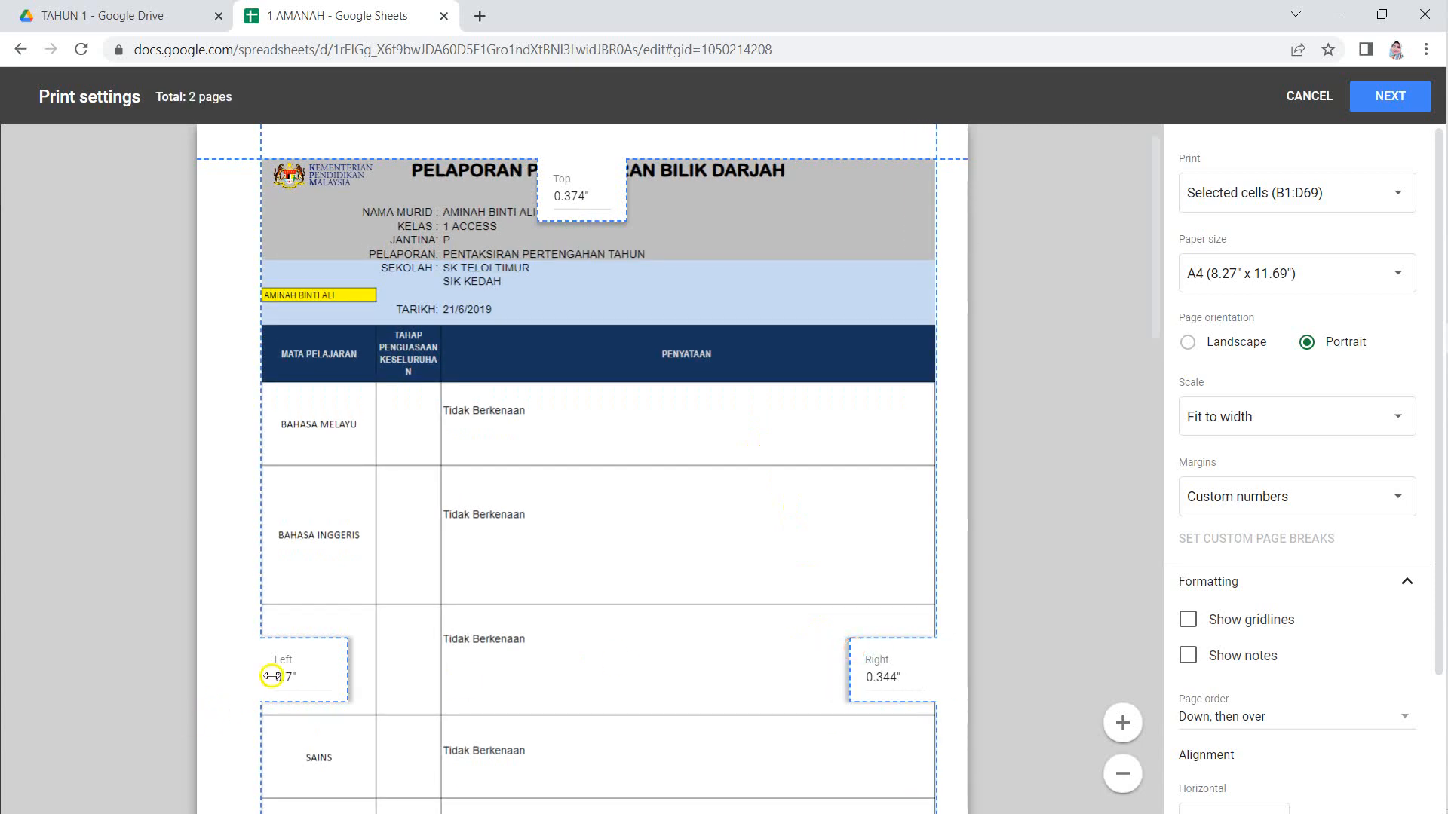
mouse_move(346, 660)
left_mouse_down()
mouse_move(301, 662)
mouse_move(322, 667)
left_mouse_up()
Try bottom margins of 0.566", 0" and 0.04" and leave the print settings without printing
scroll(362, 683, "down", 12)
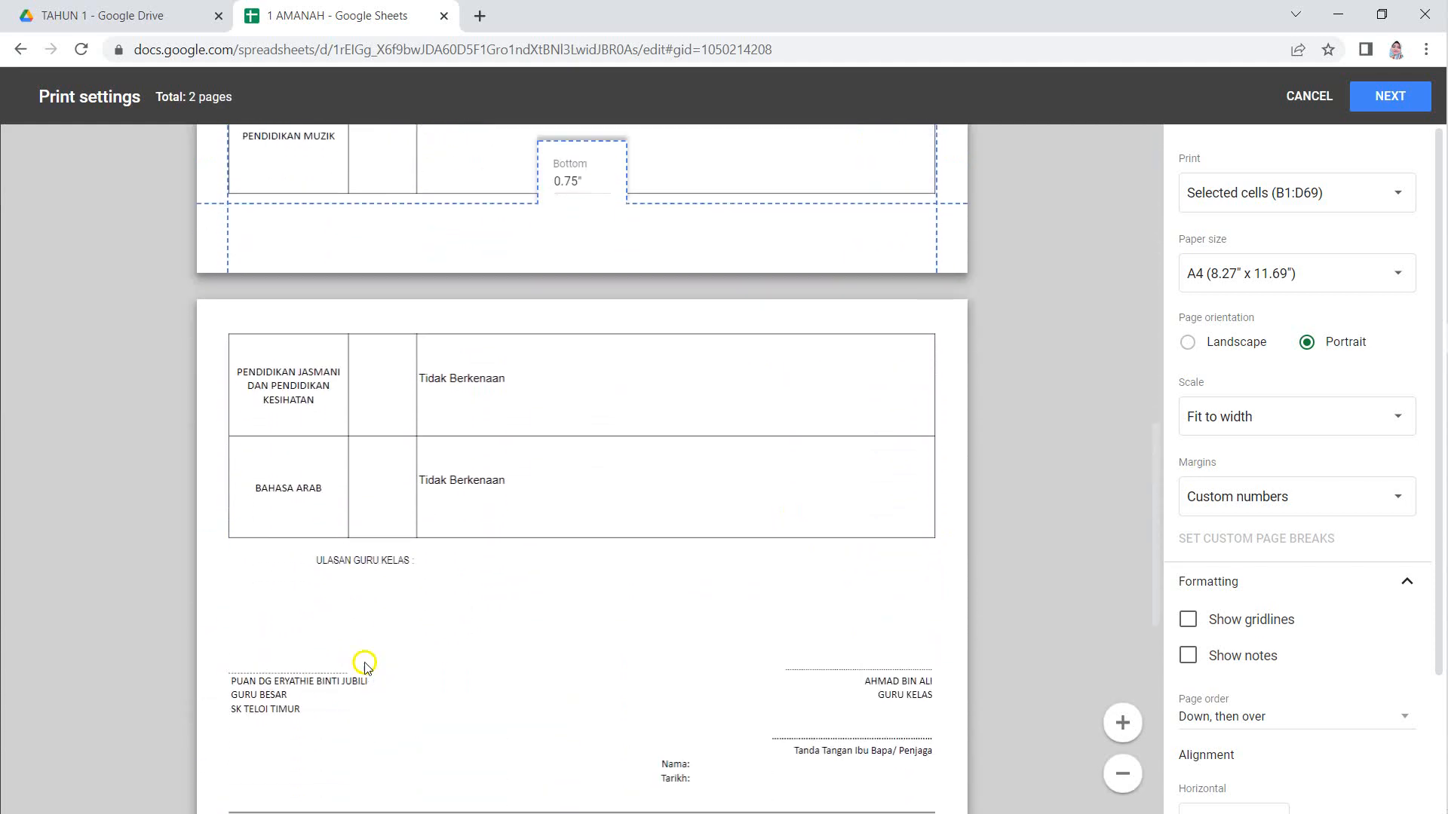
left_click_drag(563, 143, 565, 160)
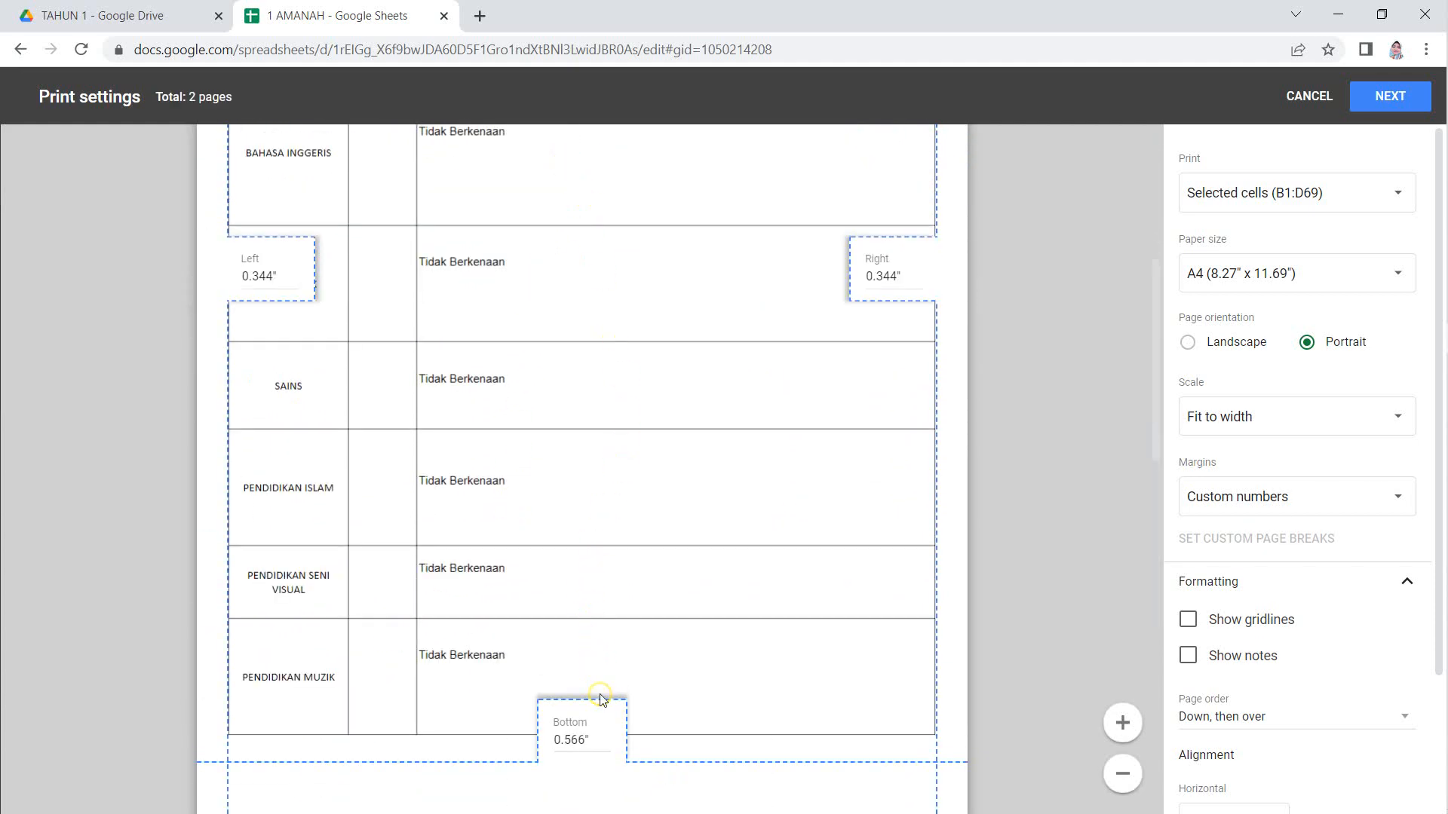
left_click_drag(595, 700, 591, 753)
scroll(498, 640, "down", 5)
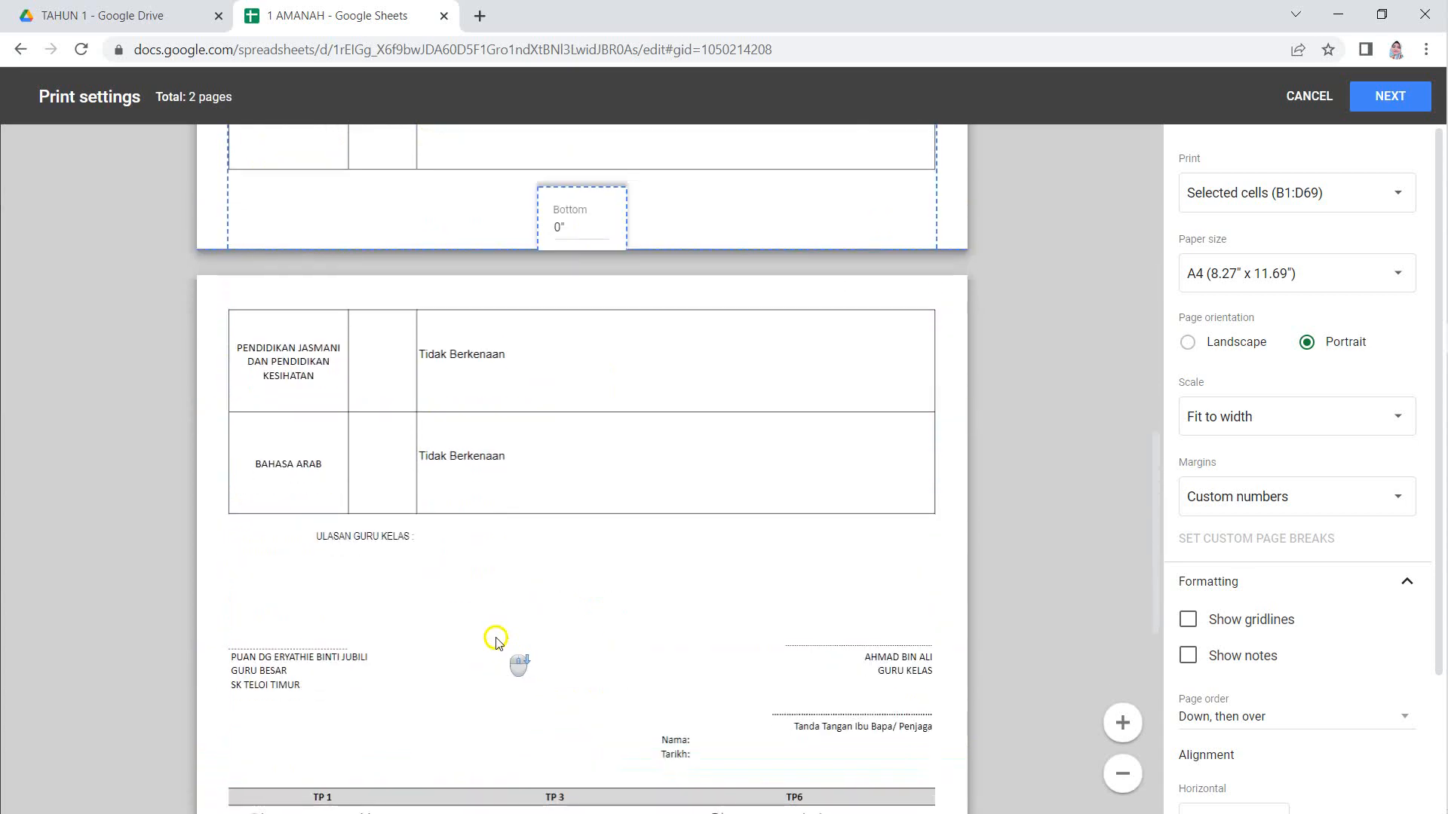
scroll(498, 638, "up", 4)
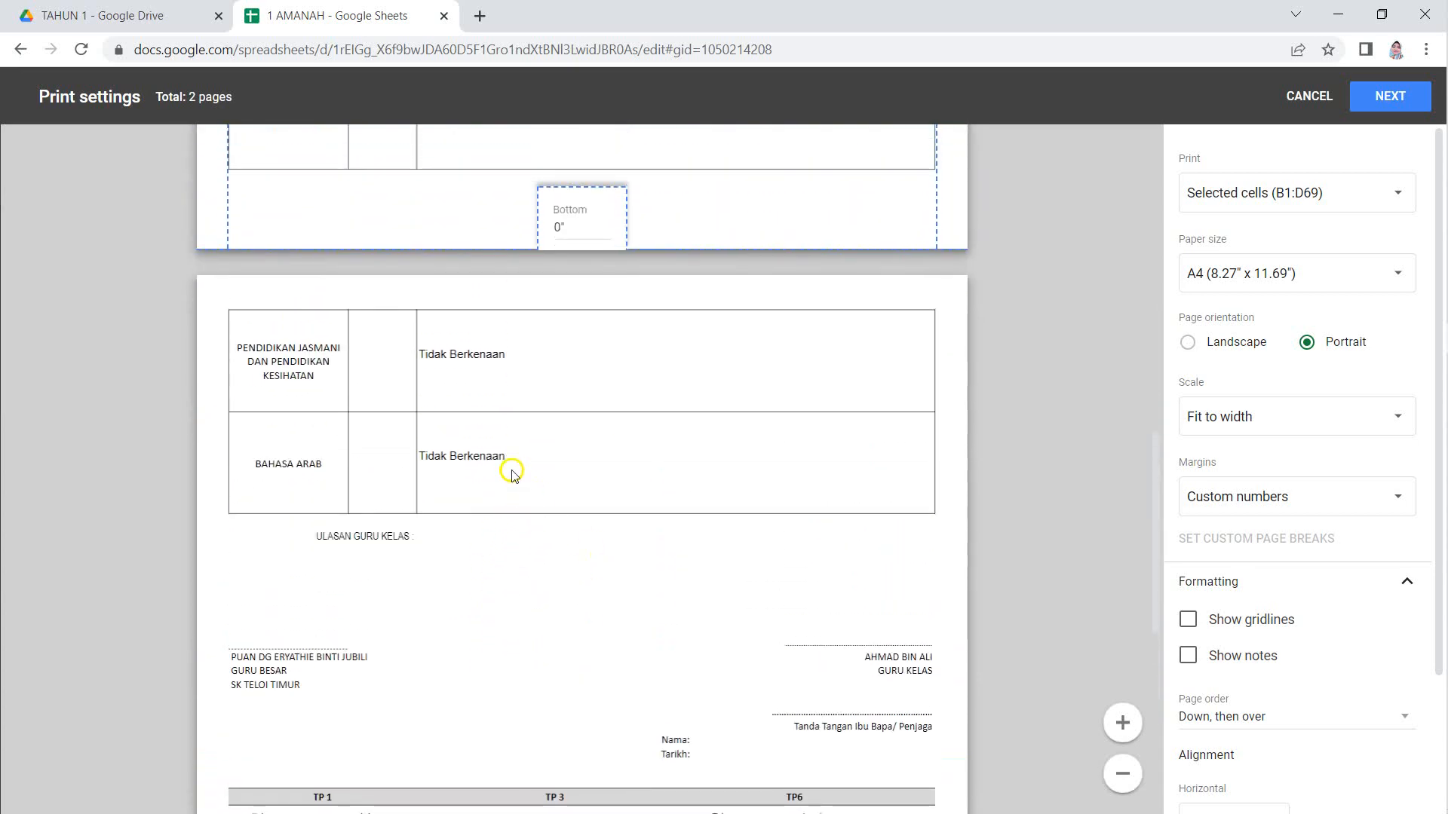
left_click_drag(538, 220, 571, 184)
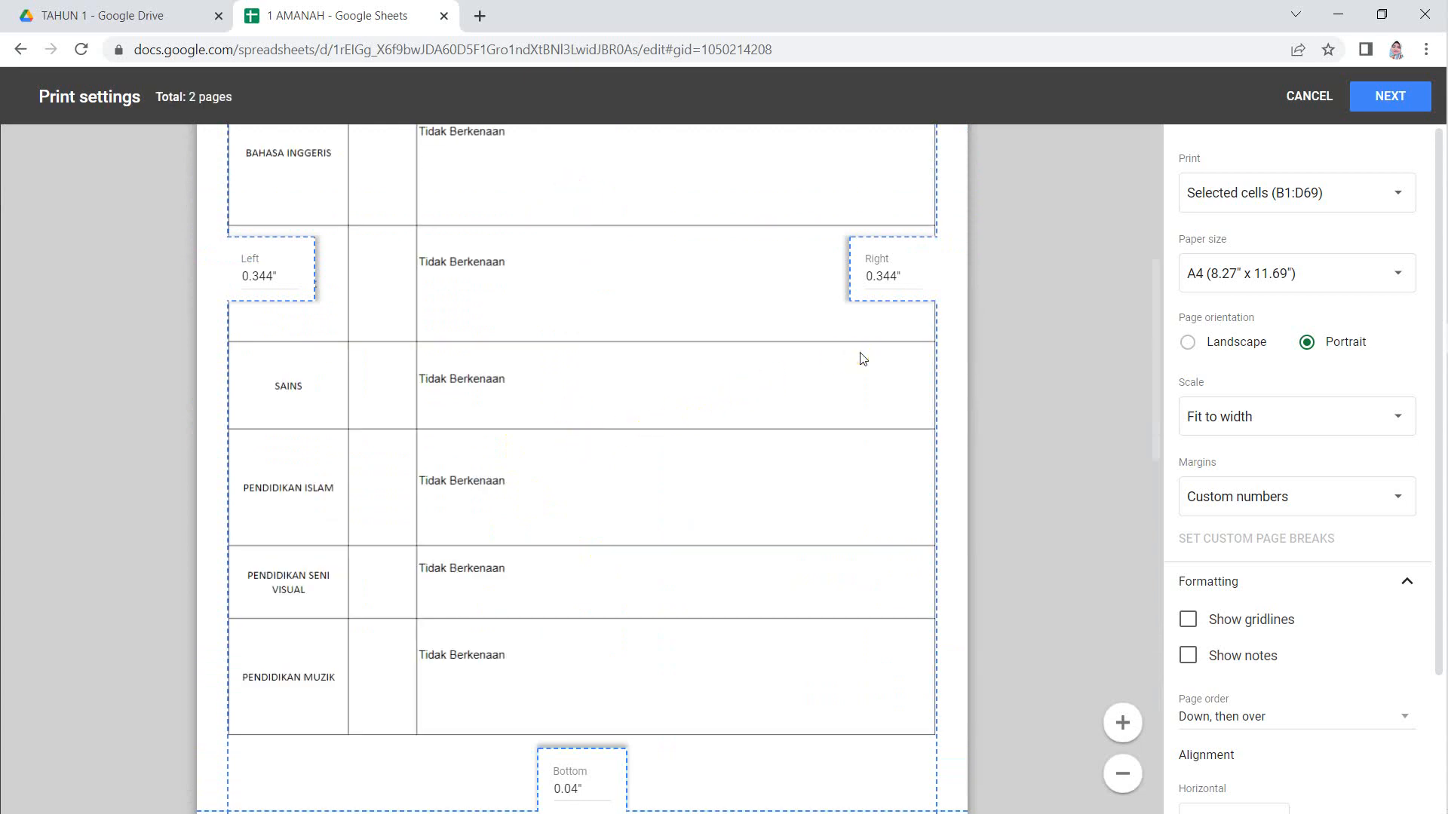
left_click(1309, 96)
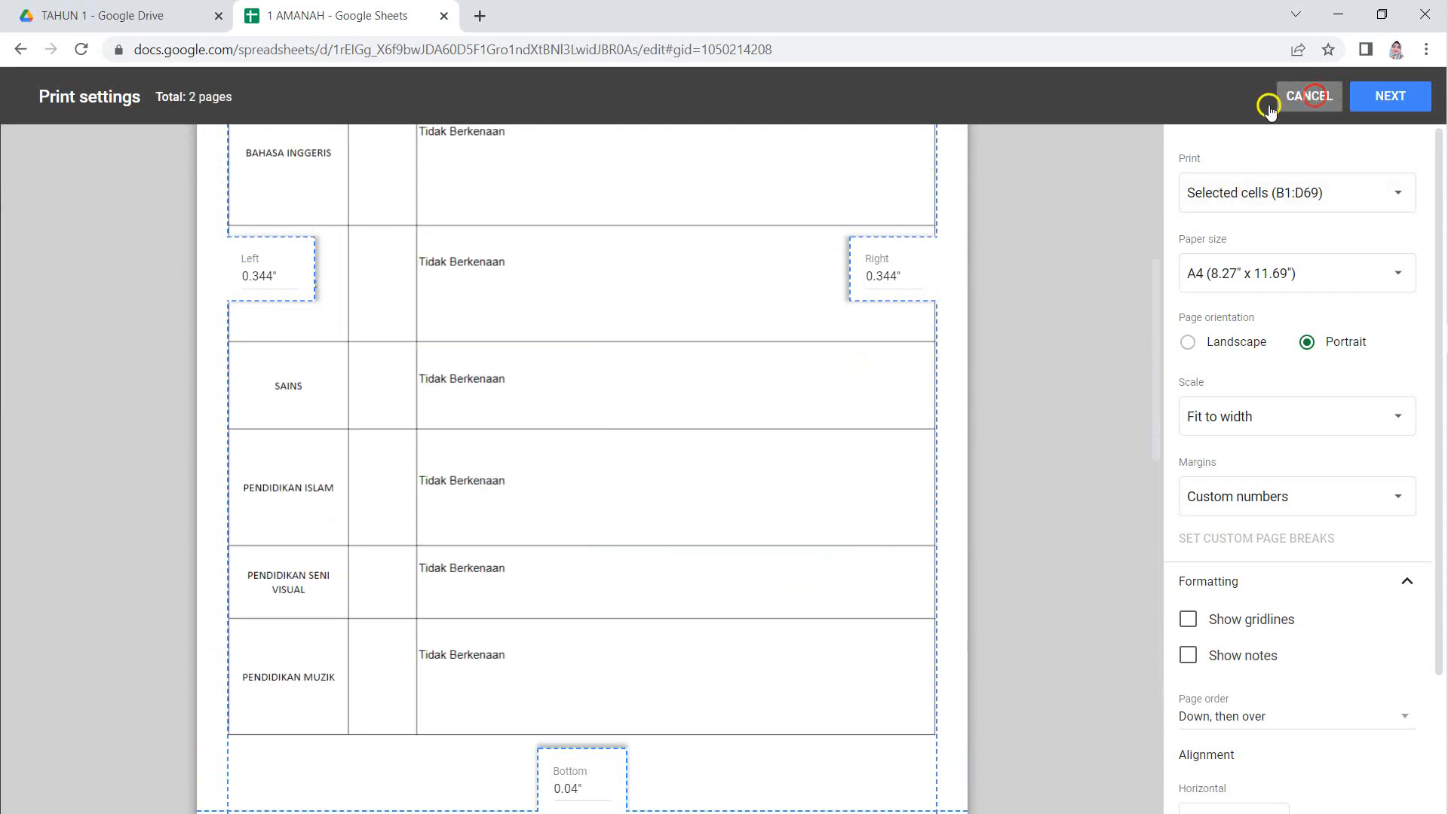
Select rows 12 to 31 of the LAPORAN MURID sheet and enlarge them to one uniform height
scroll(340, 537, "up", 5)
scroll(340, 536, "down", 5)
scroll(340, 537, "up", 10)
scroll(324, 521, "up", 10)
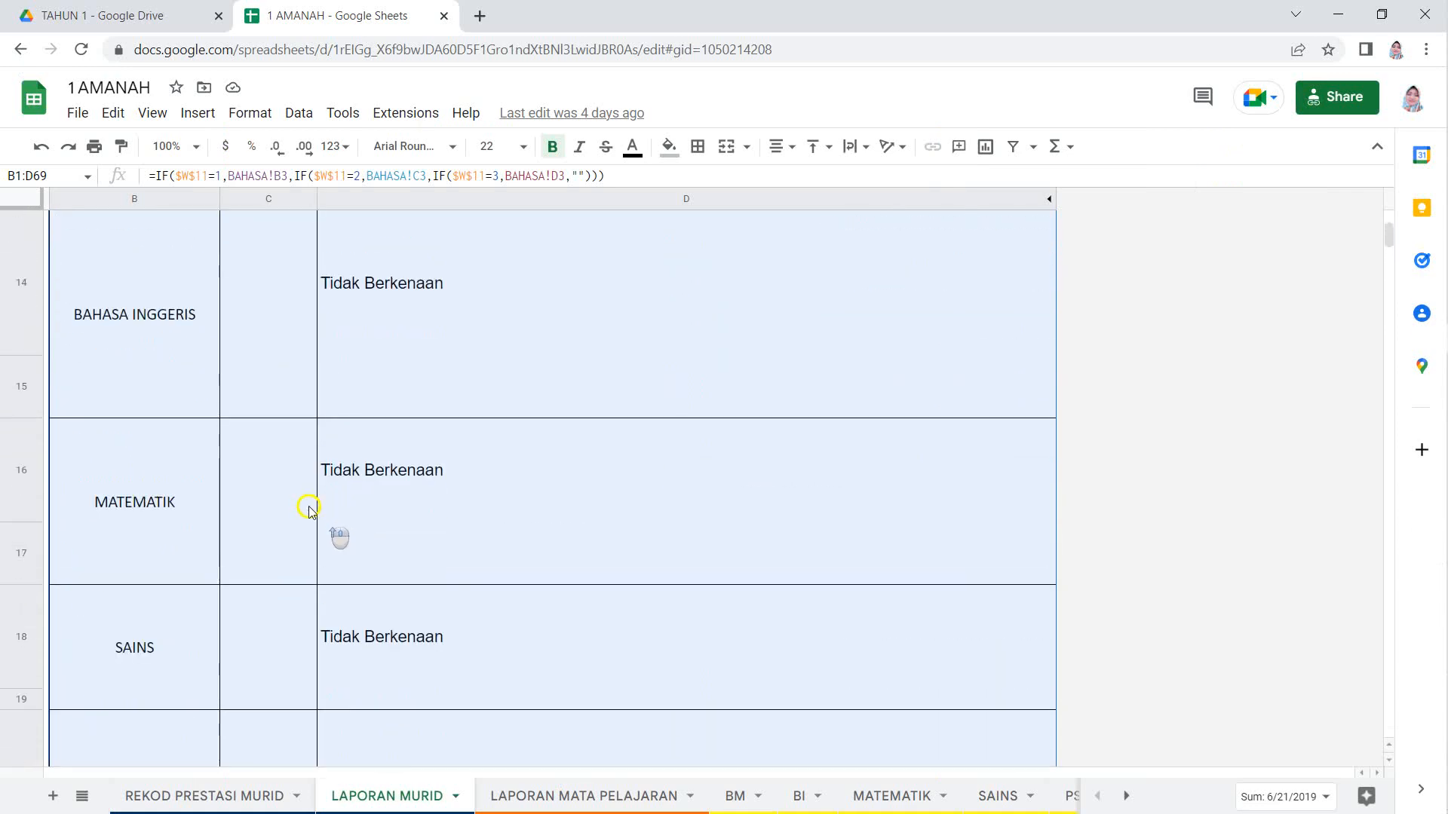
left_click_drag(12, 492, 39, 371)
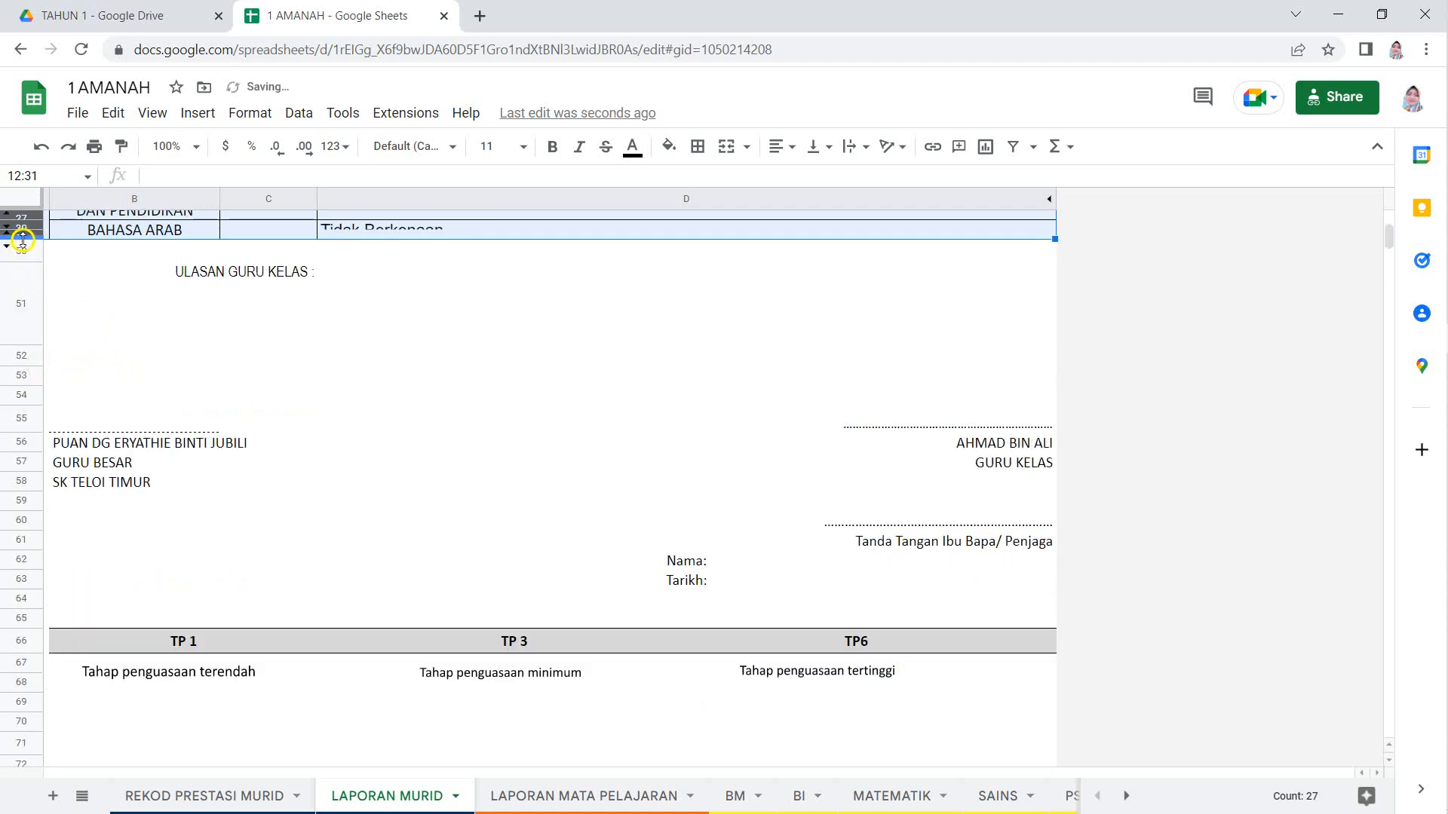
left_click_drag(29, 238, 41, 367)
scroll(123, 452, "up", 15)
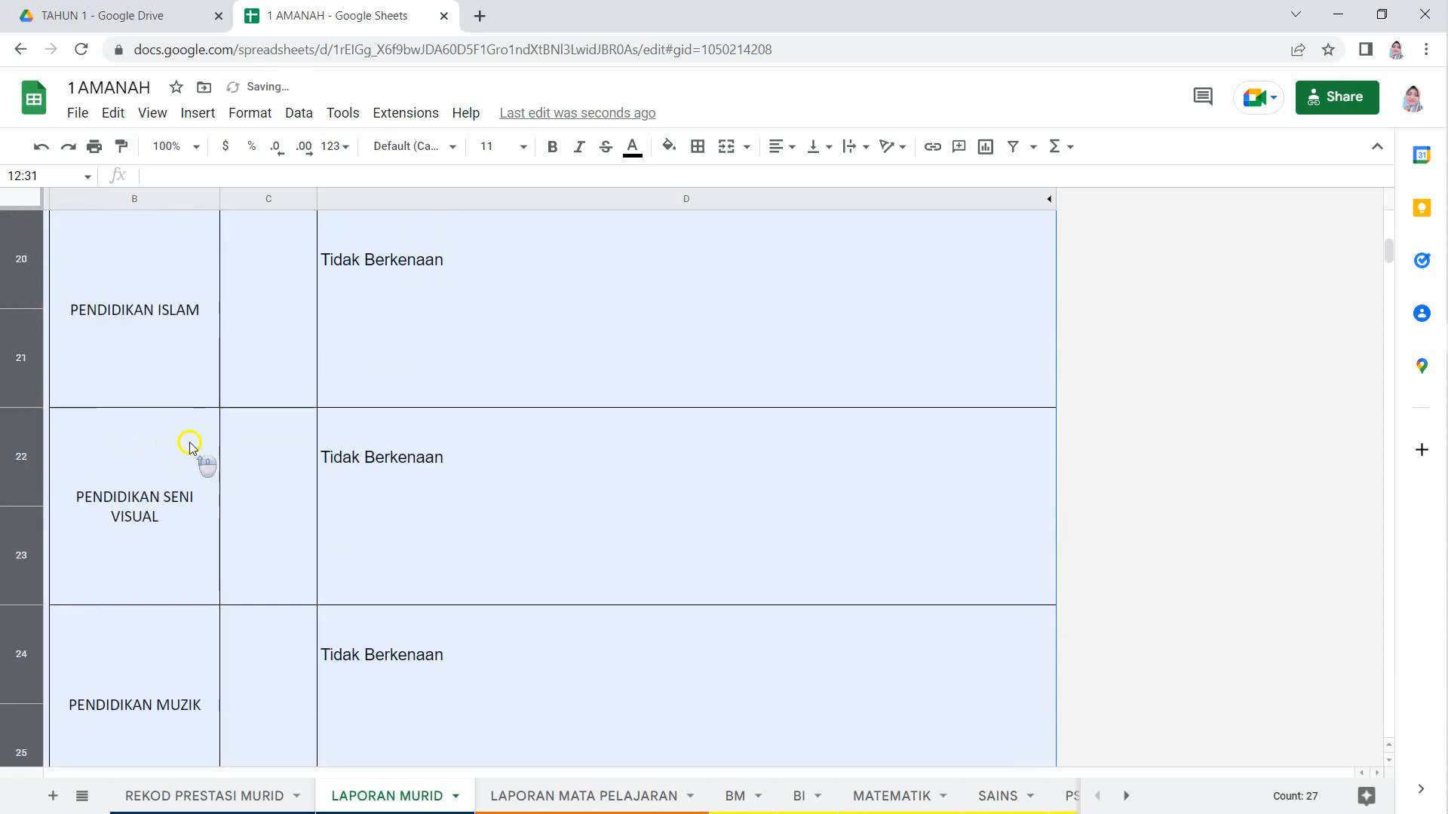
scroll(221, 450, "up", 3)
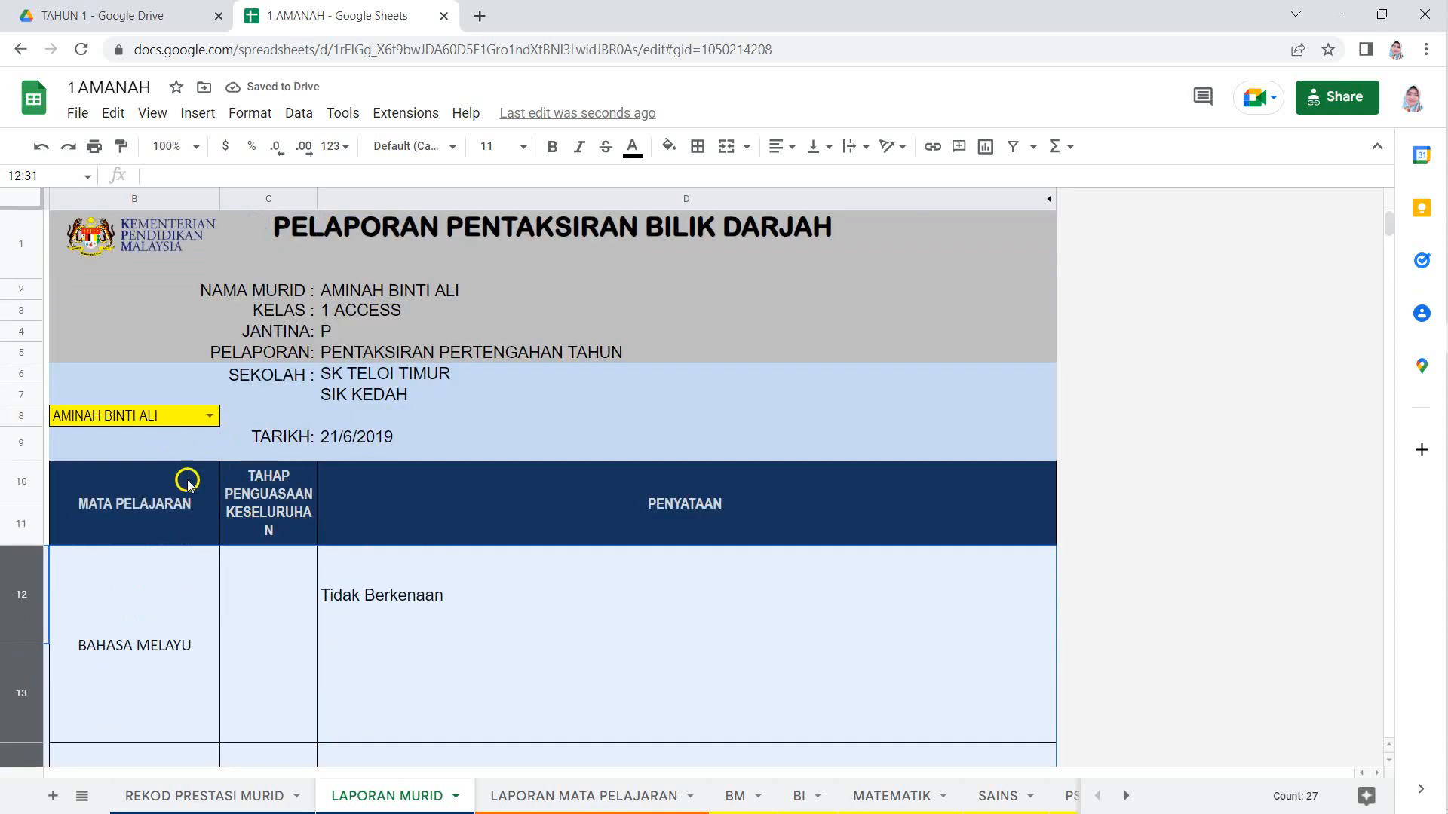
Widen column C so the heading TAHAP PENGUASAAN KESELURUHAN fits without splitting a word, and select cell D12
left_click_drag(316, 199, 336, 202)
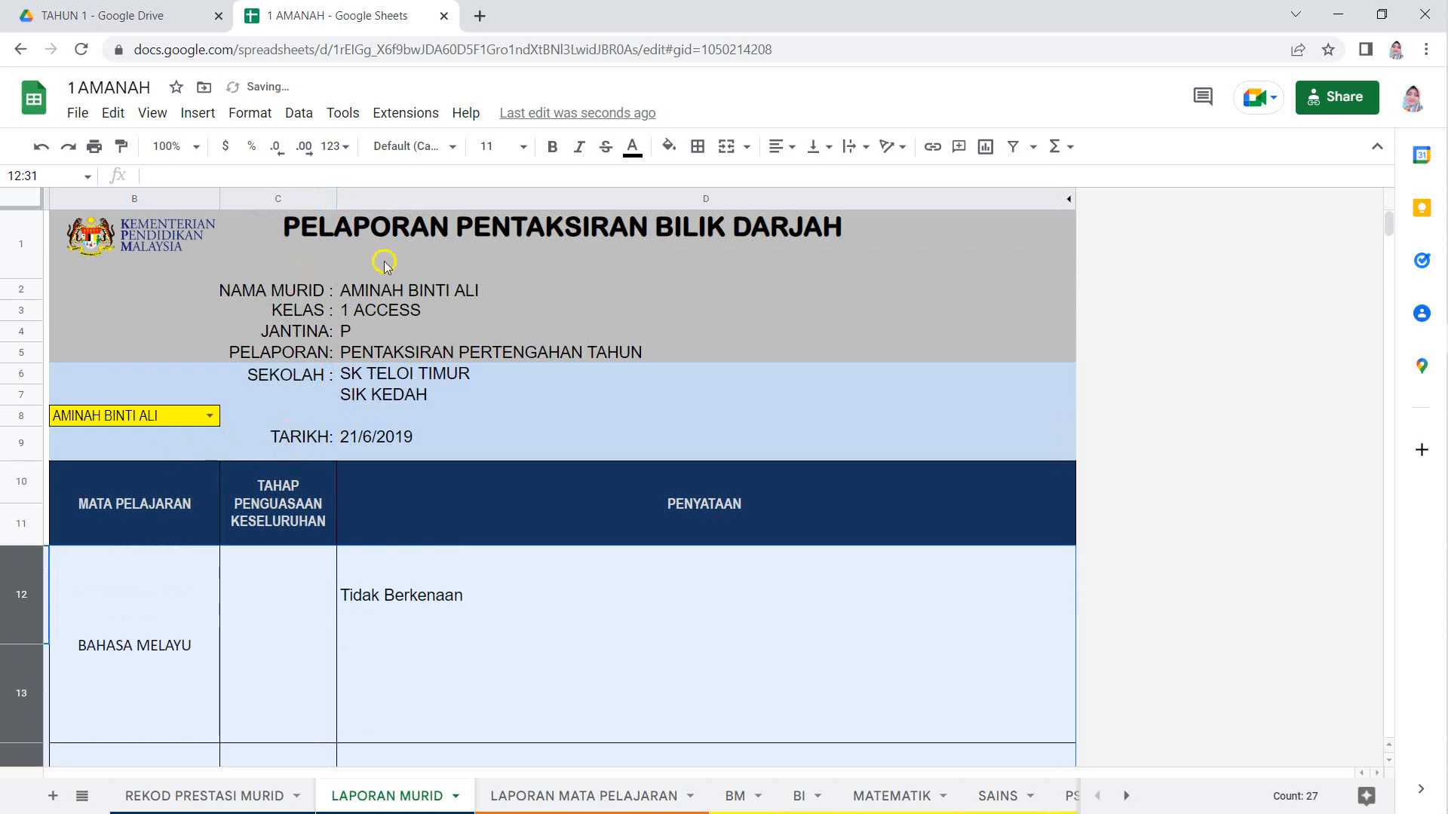
scroll(269, 552, "down", 3)
left_click(437, 446)
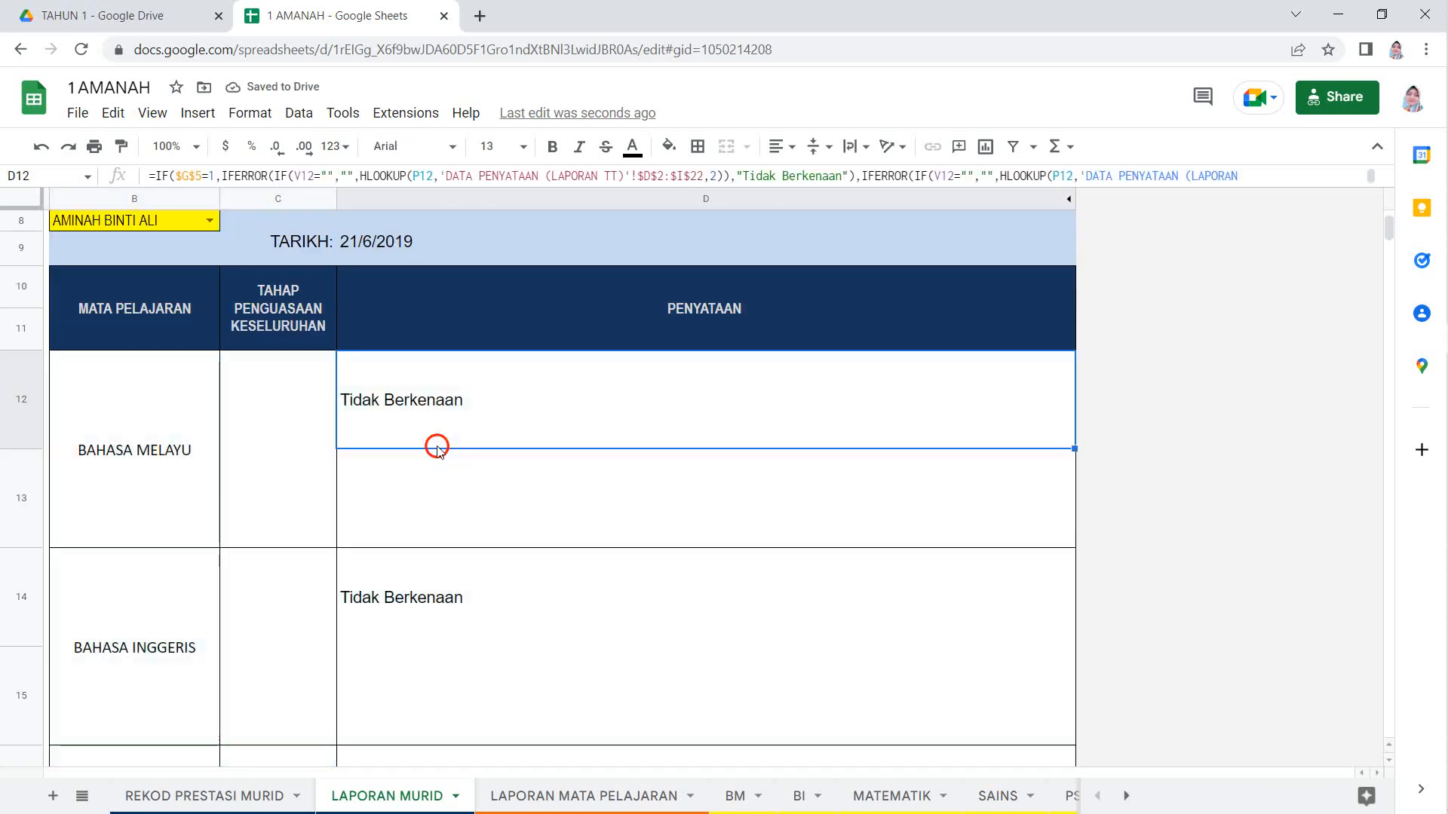
scroll(184, 478, "up", 3)
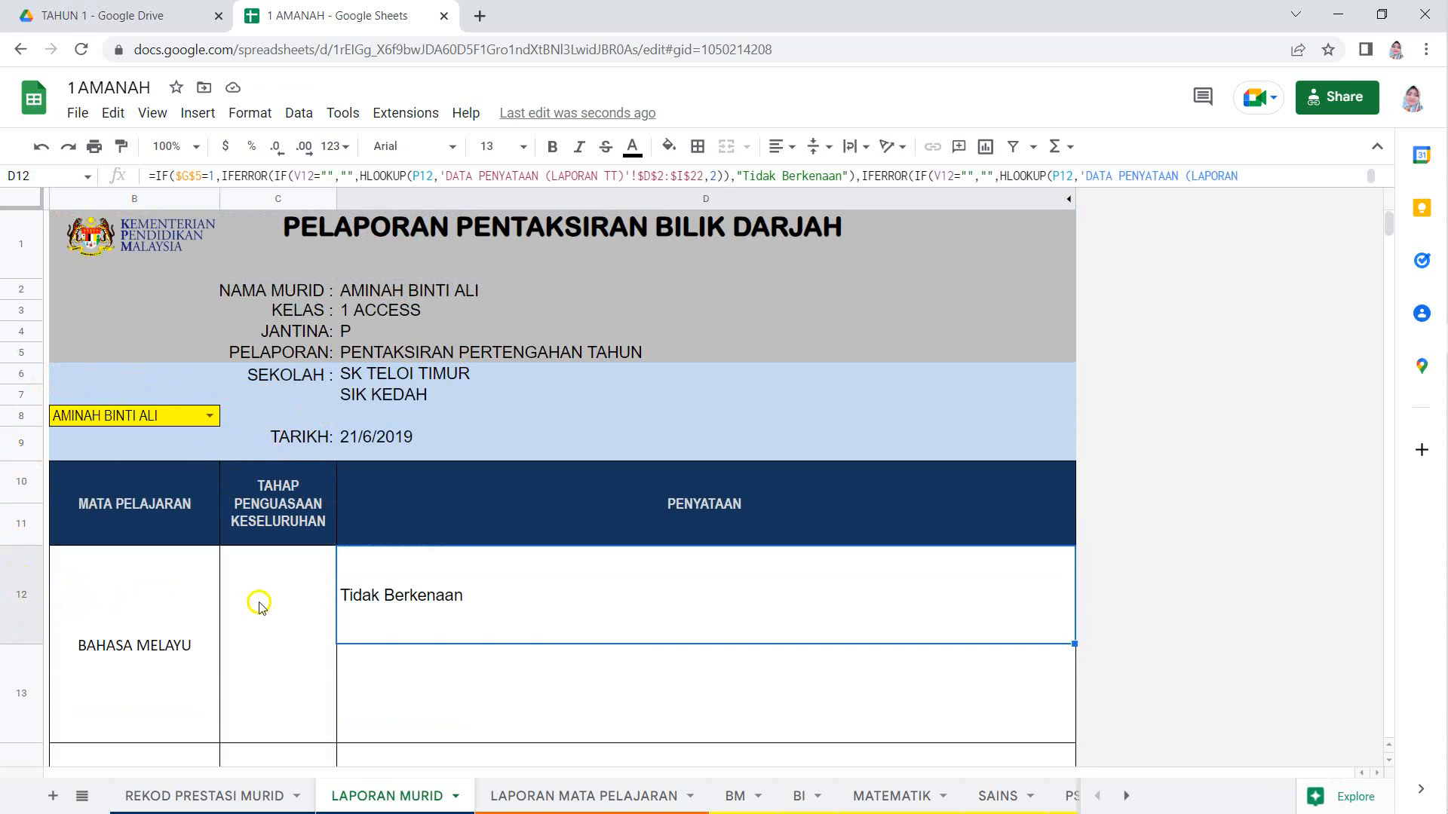
left_click(13, 712)
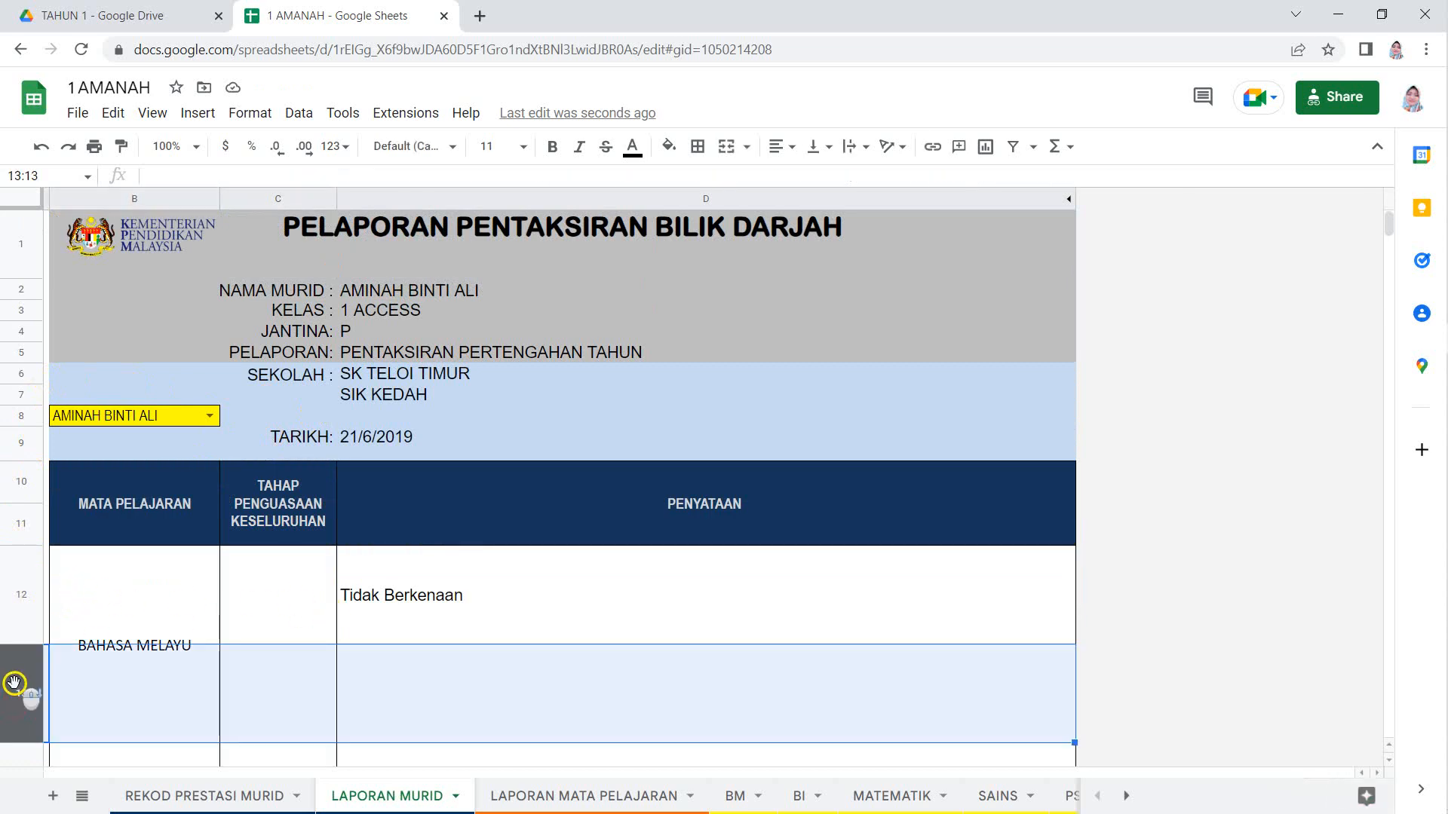
scroll(20, 679, "down", 3)
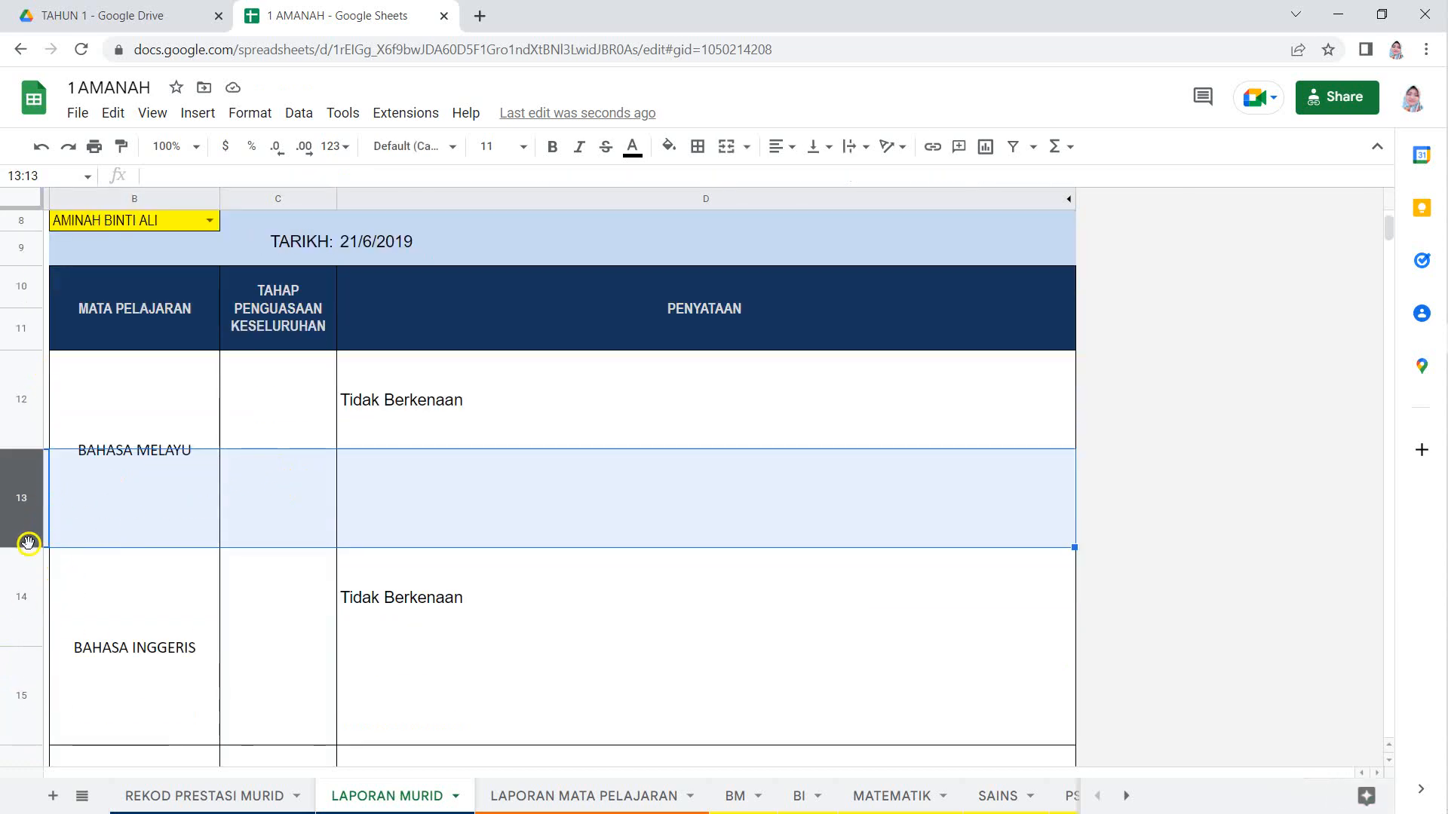
mouse_move(25, 542)
left_mouse_down()
mouse_move(23, 519)
mouse_move(27, 531)
left_mouse_up()
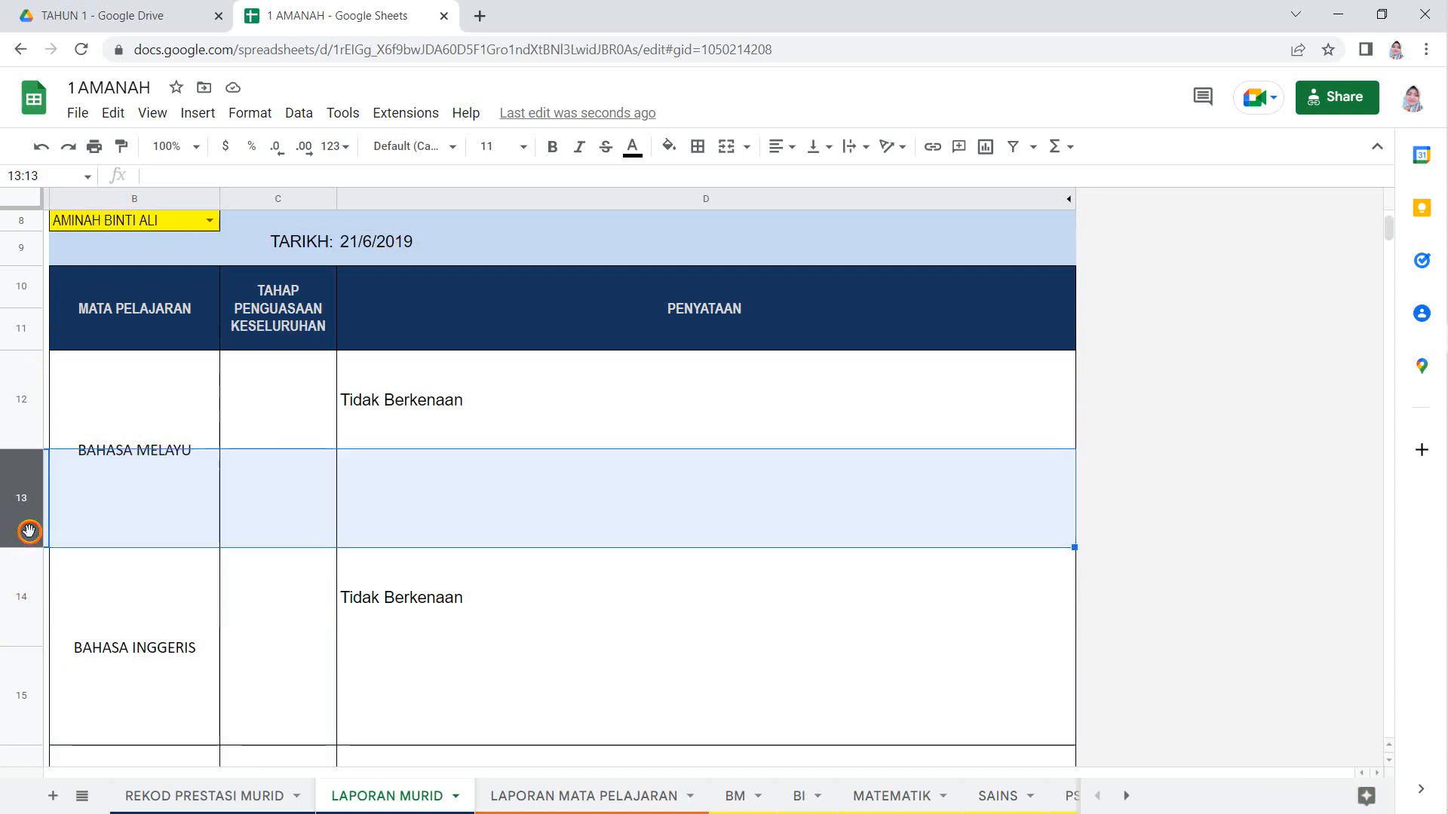
Select the report cells B12:D68 and view the available font sizes without changing the size
left_click_drag(138, 412, 630, 662)
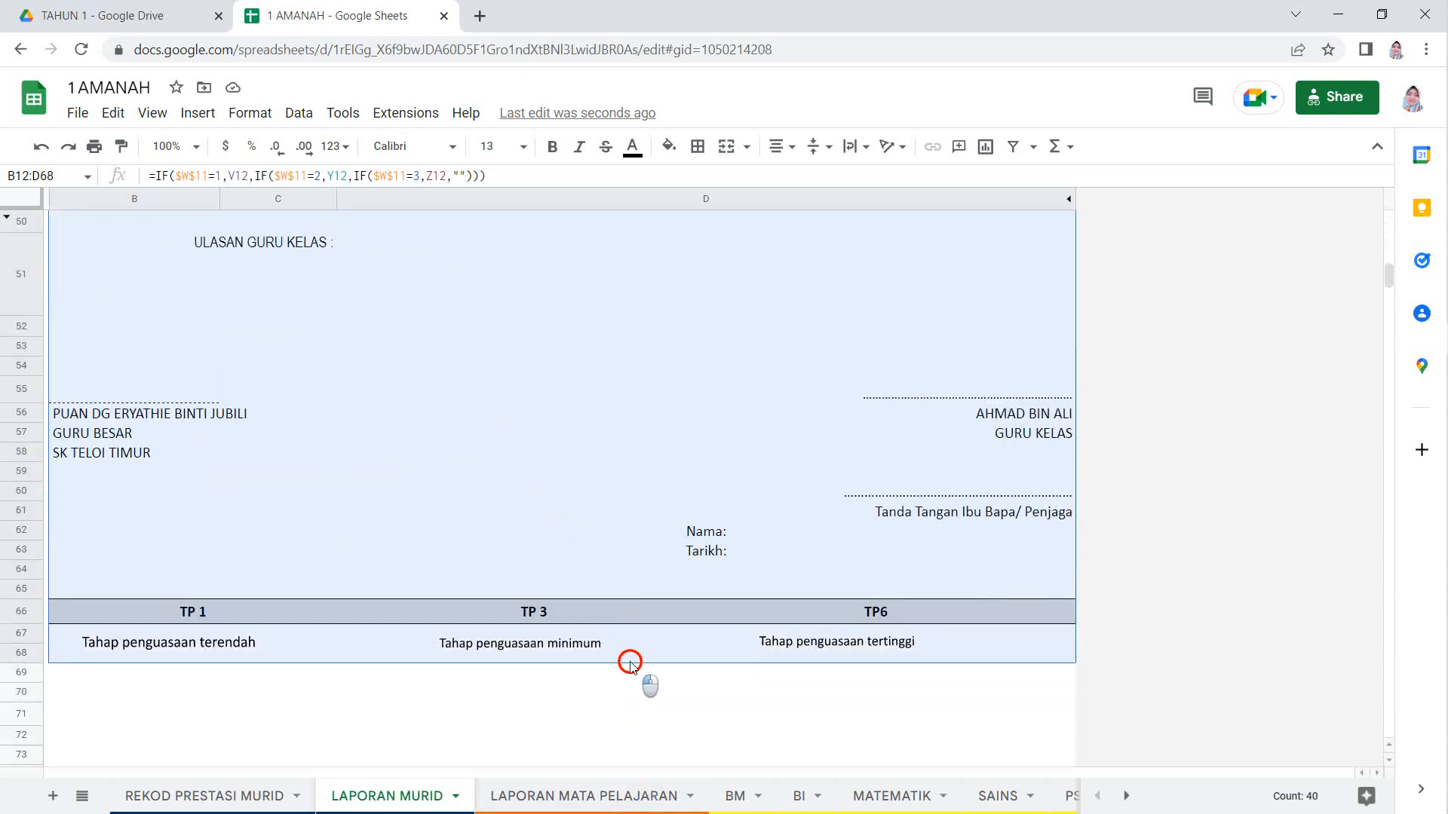
left_click(527, 147)
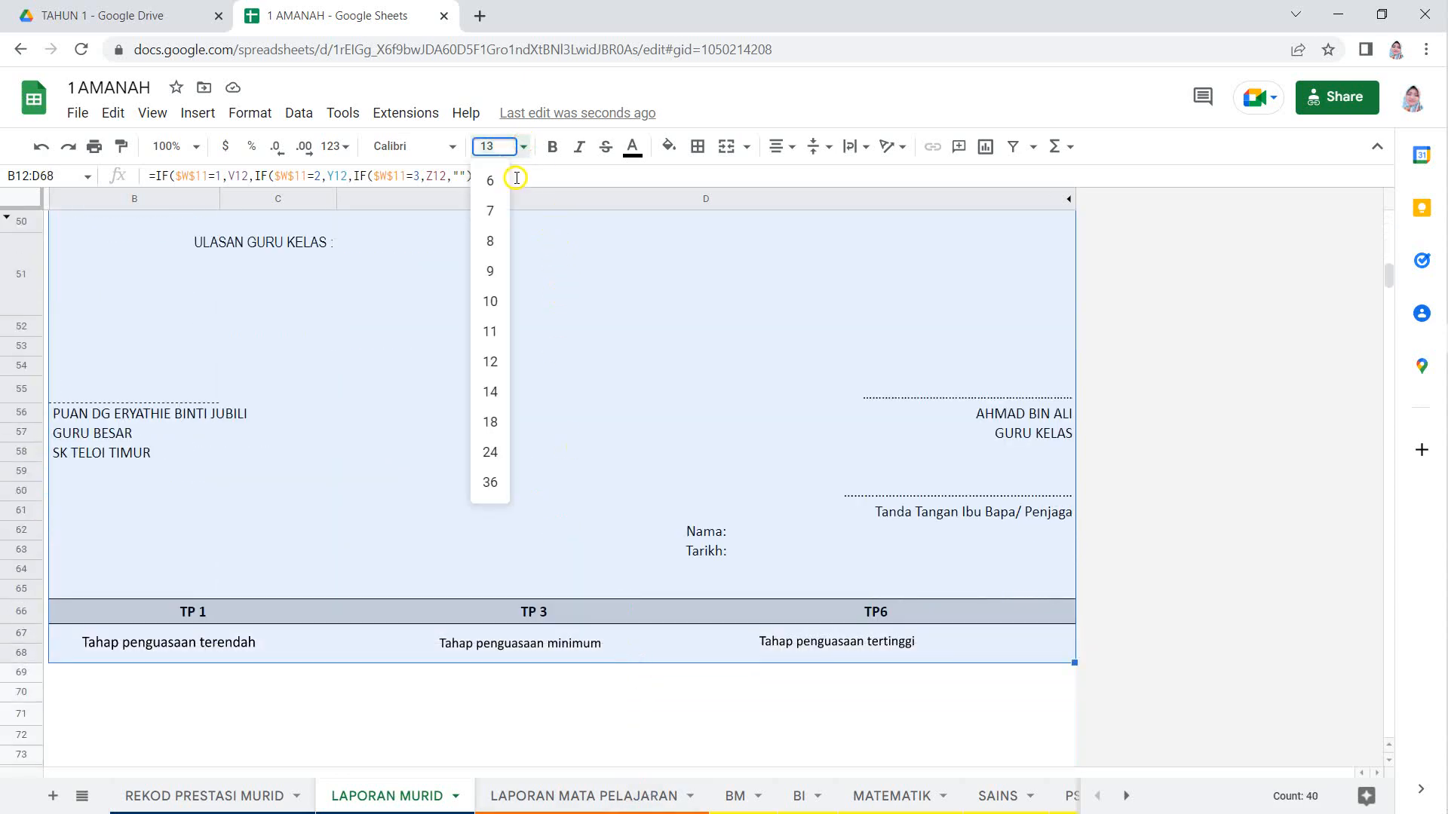
left_click(1169, 317)
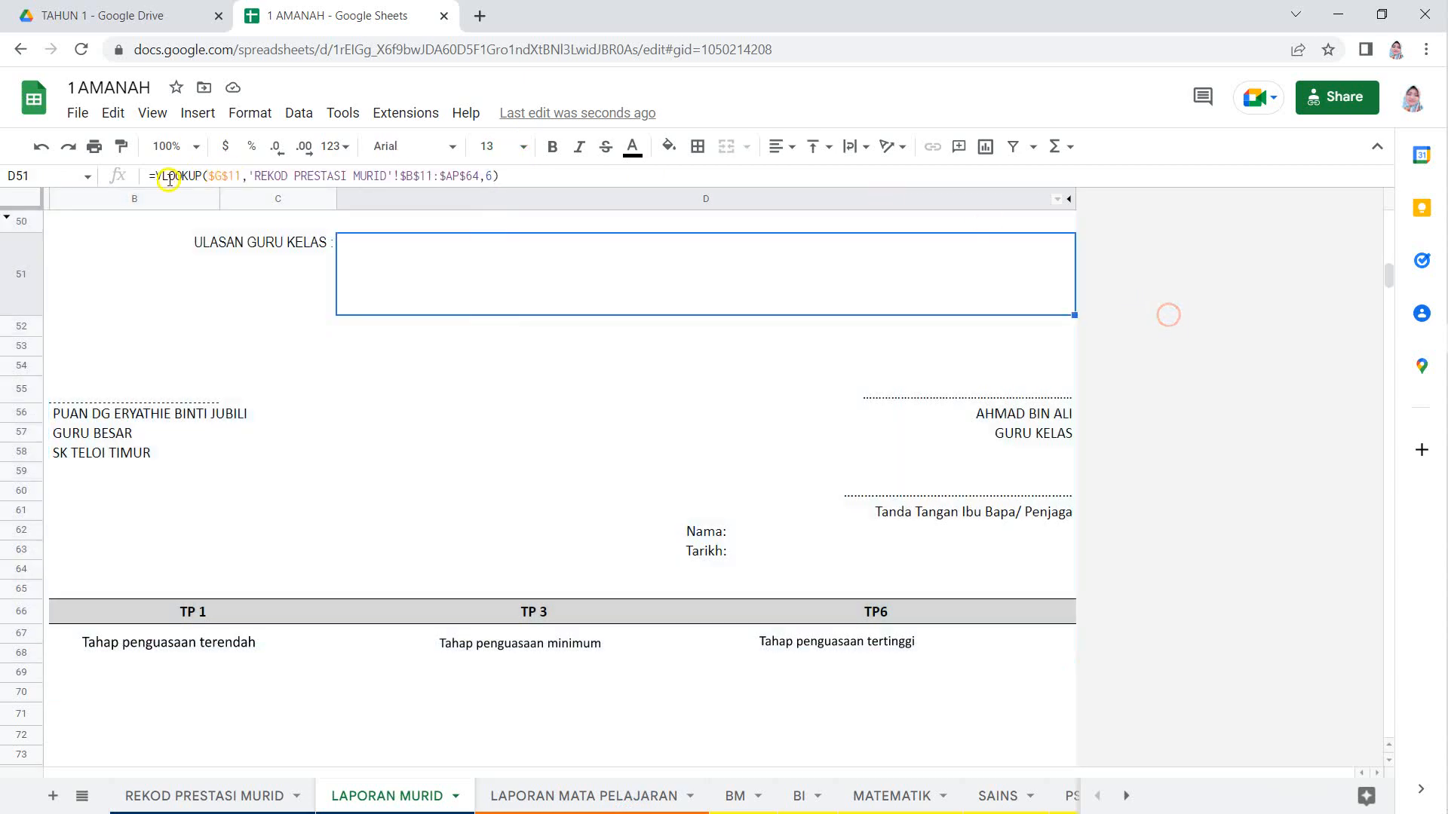
left_click(1099, 436)
Select the whole pupil report, B1:D69, and set the print range to the selected cells
scroll(414, 491, "up", 20)
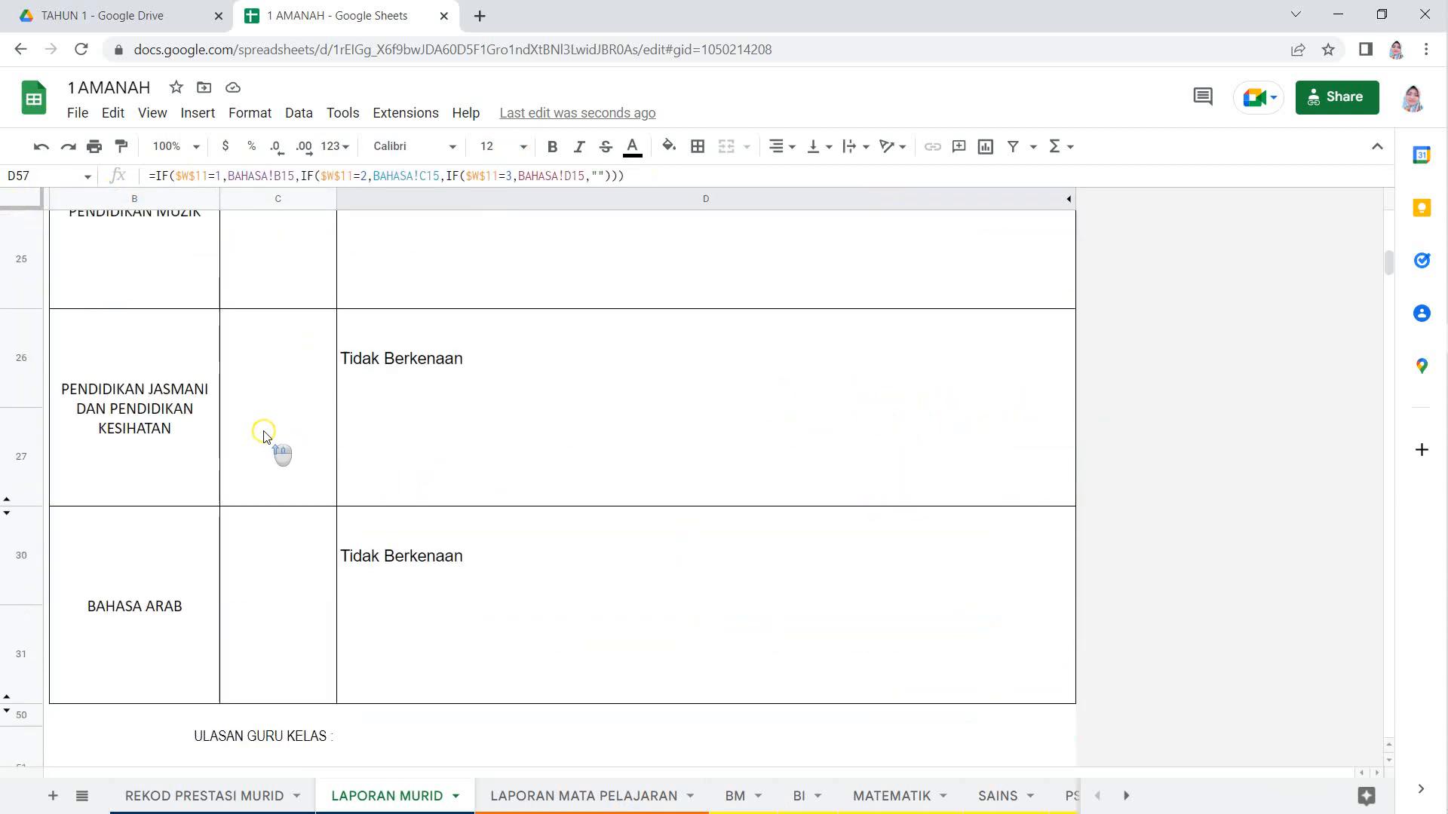
scroll(97, 379, "up", 10)
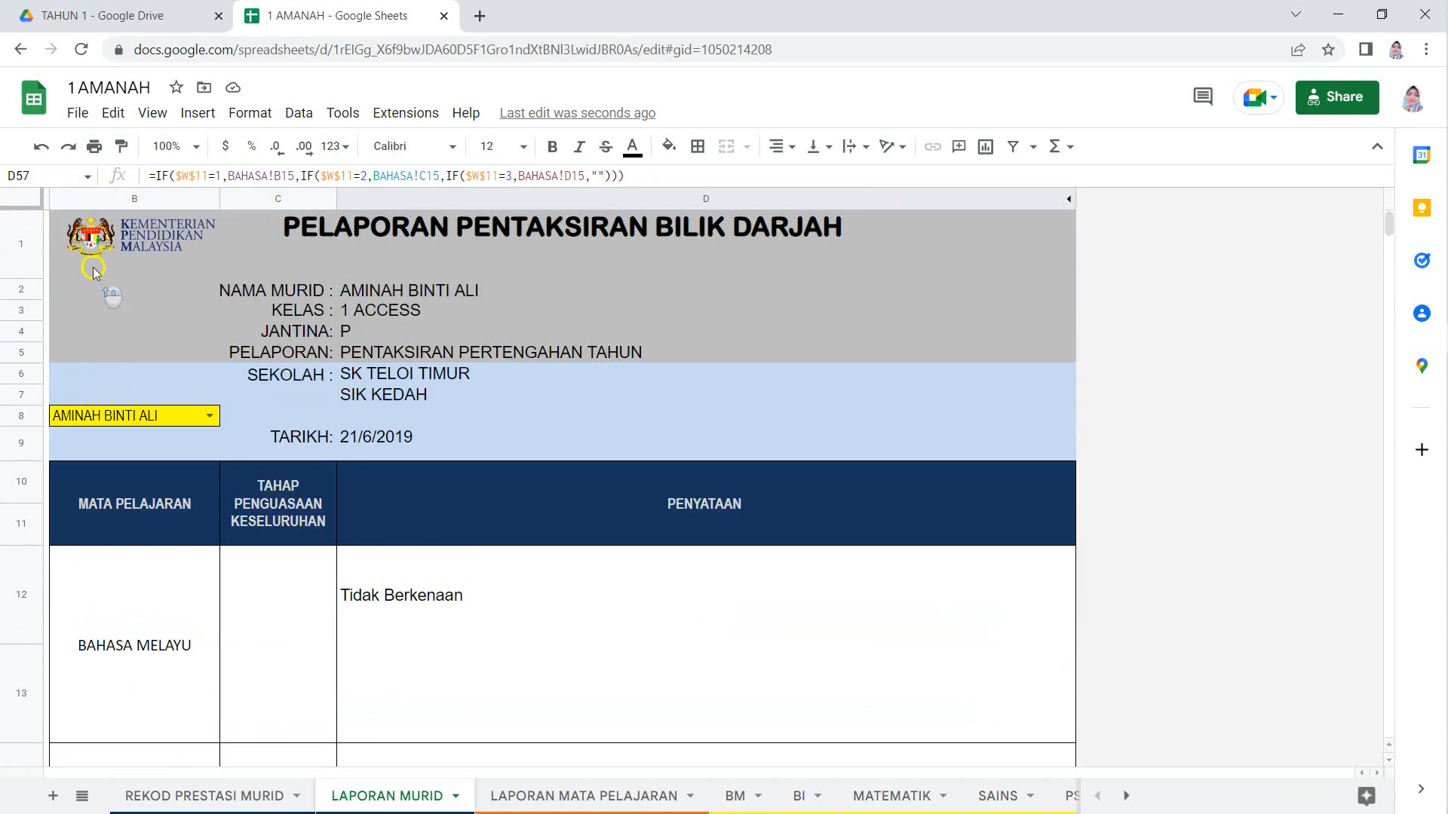
left_click_drag(939, 235, 940, 420)
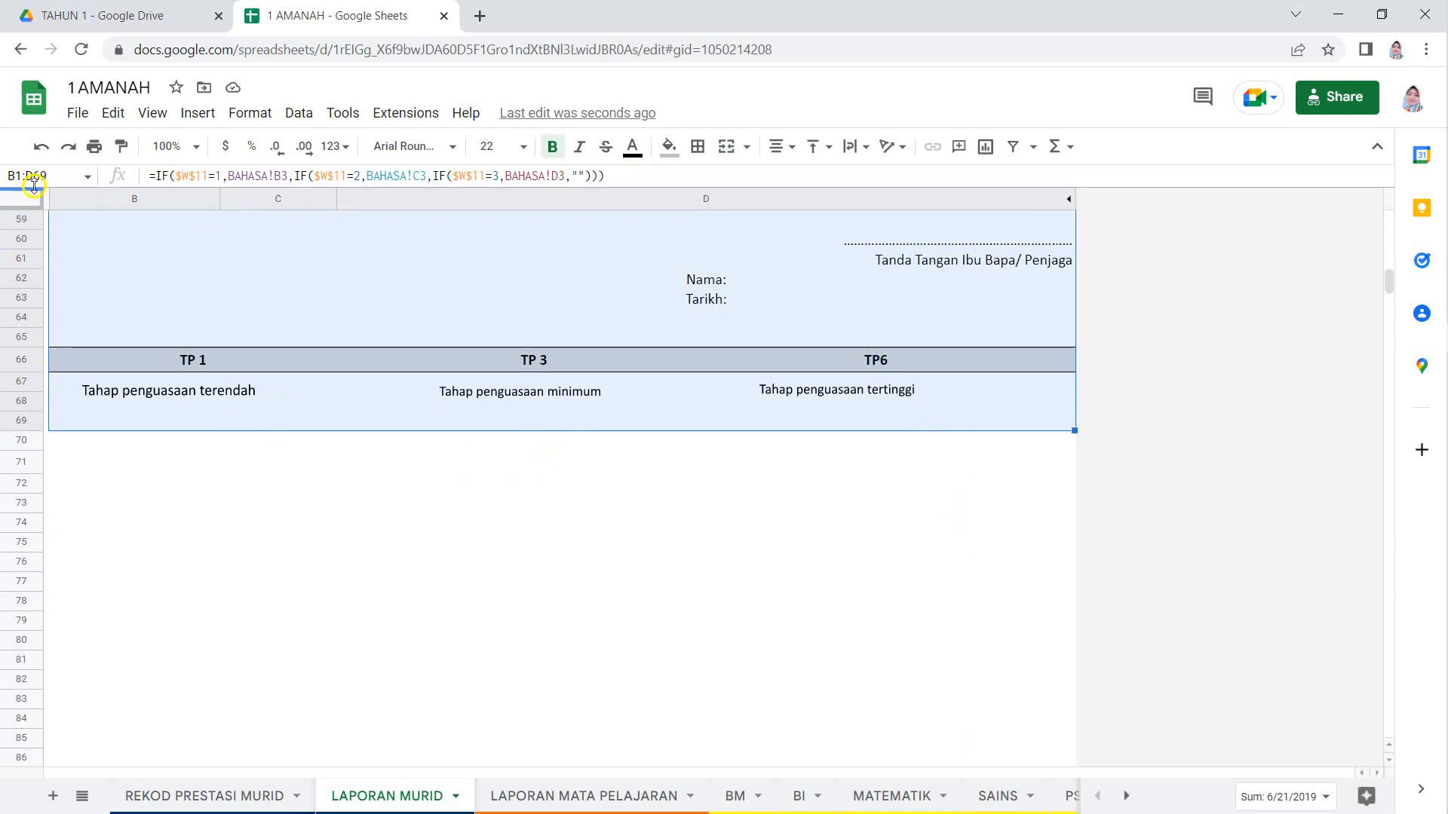
left_click(94, 146)
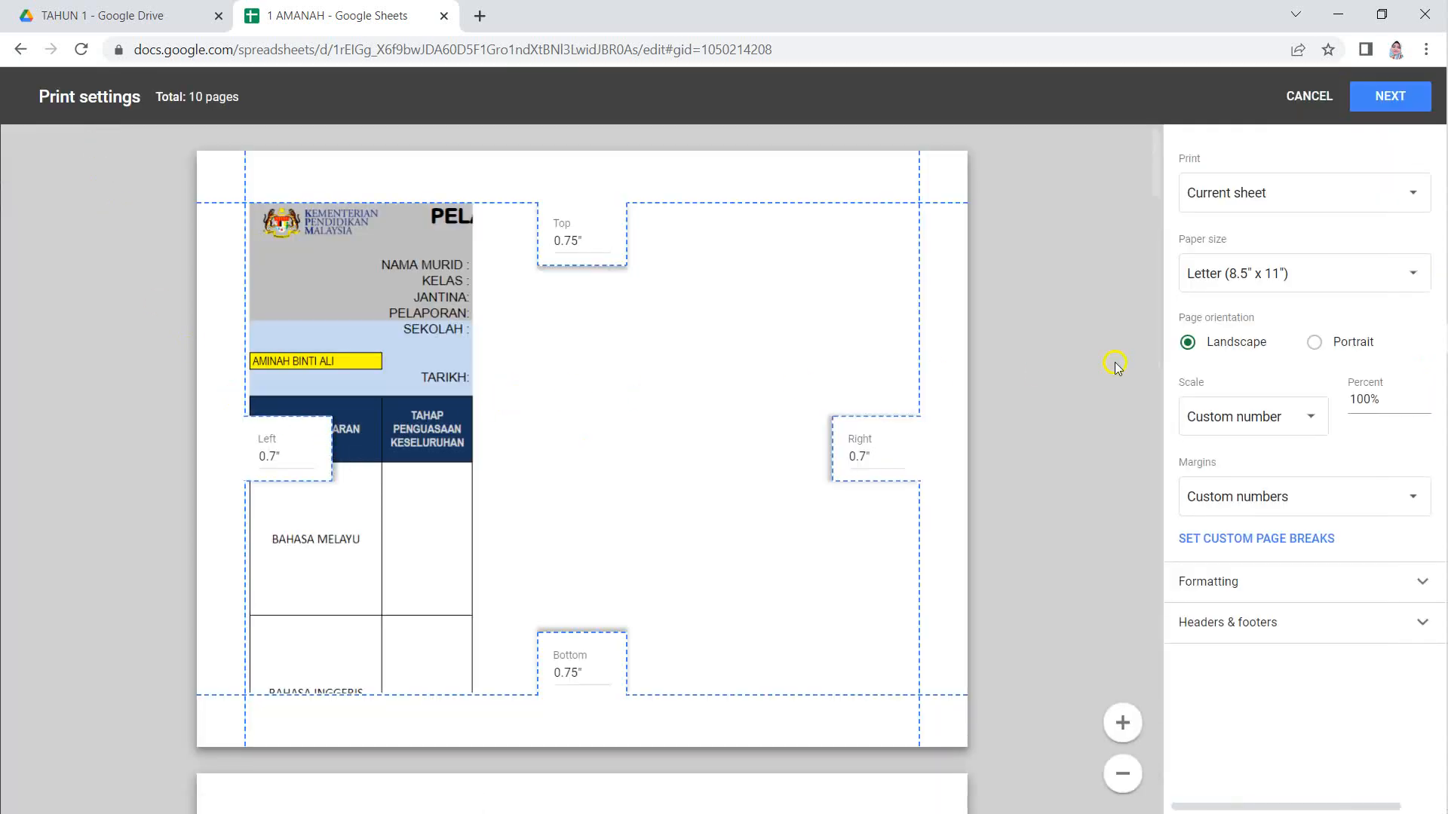
left_click(1277, 194)
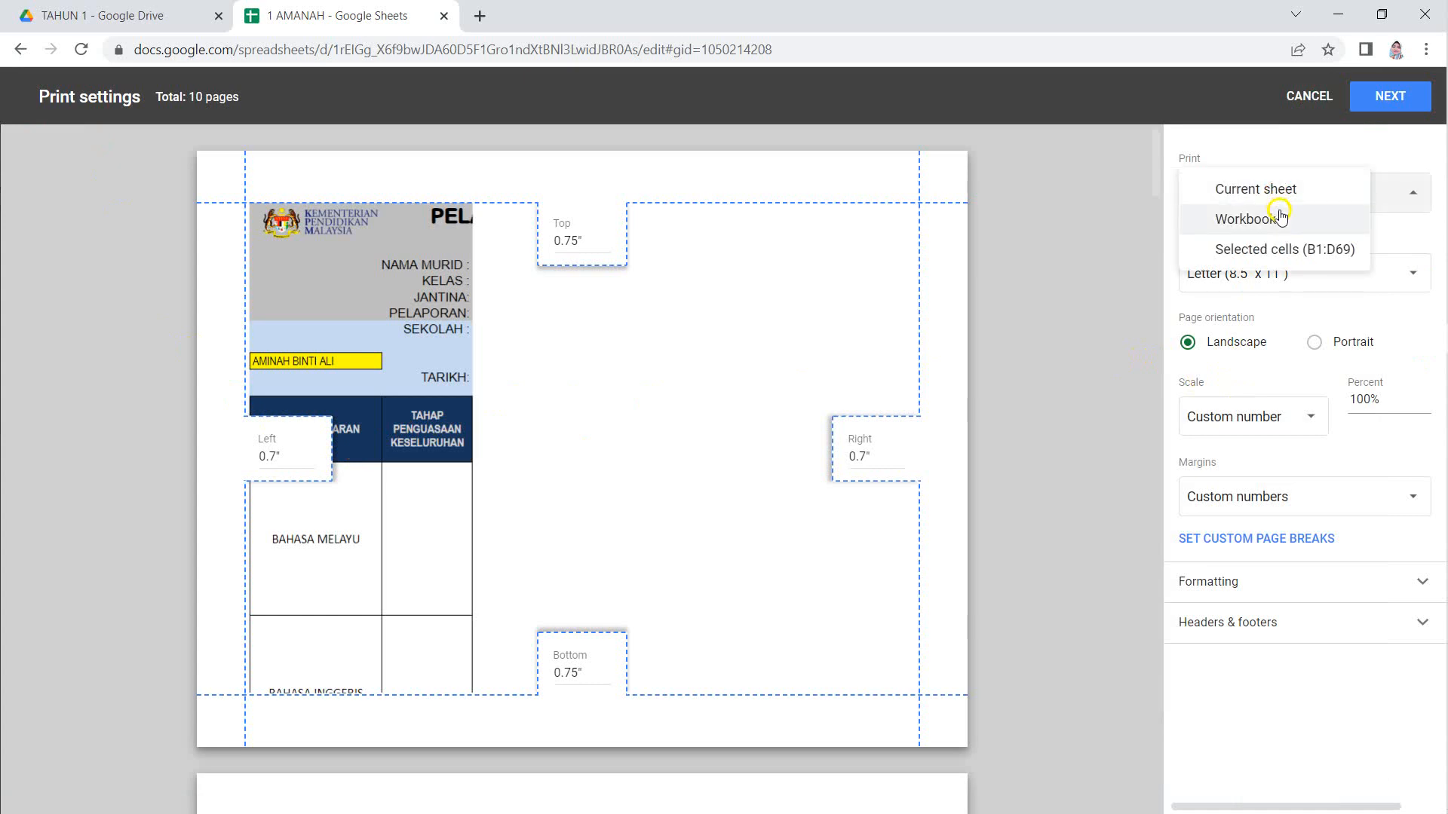
left_click(1282, 250)
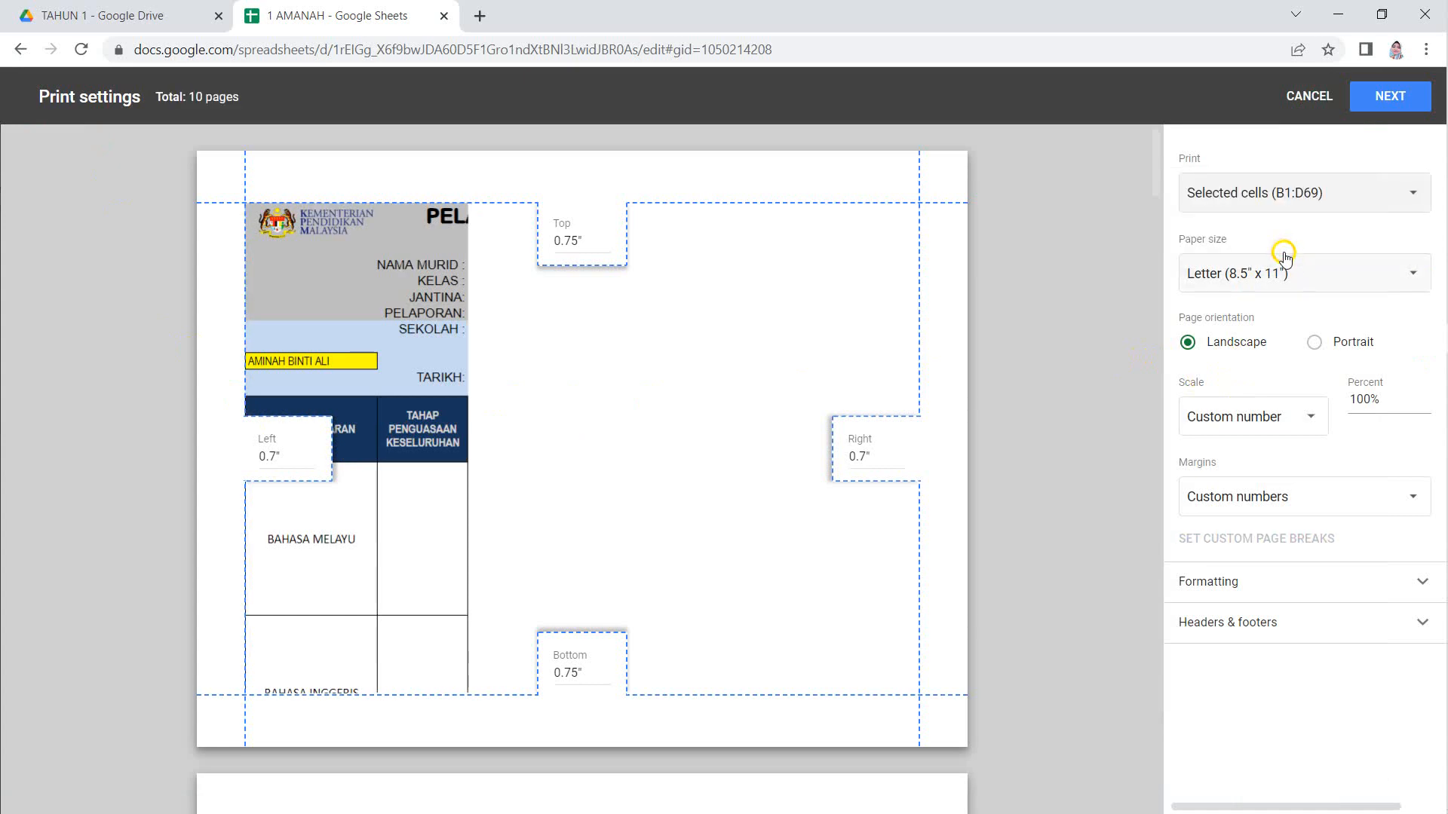
Set the printout to A4 paper in portrait orientation, scaled to fit the page width
left_click(1286, 276)
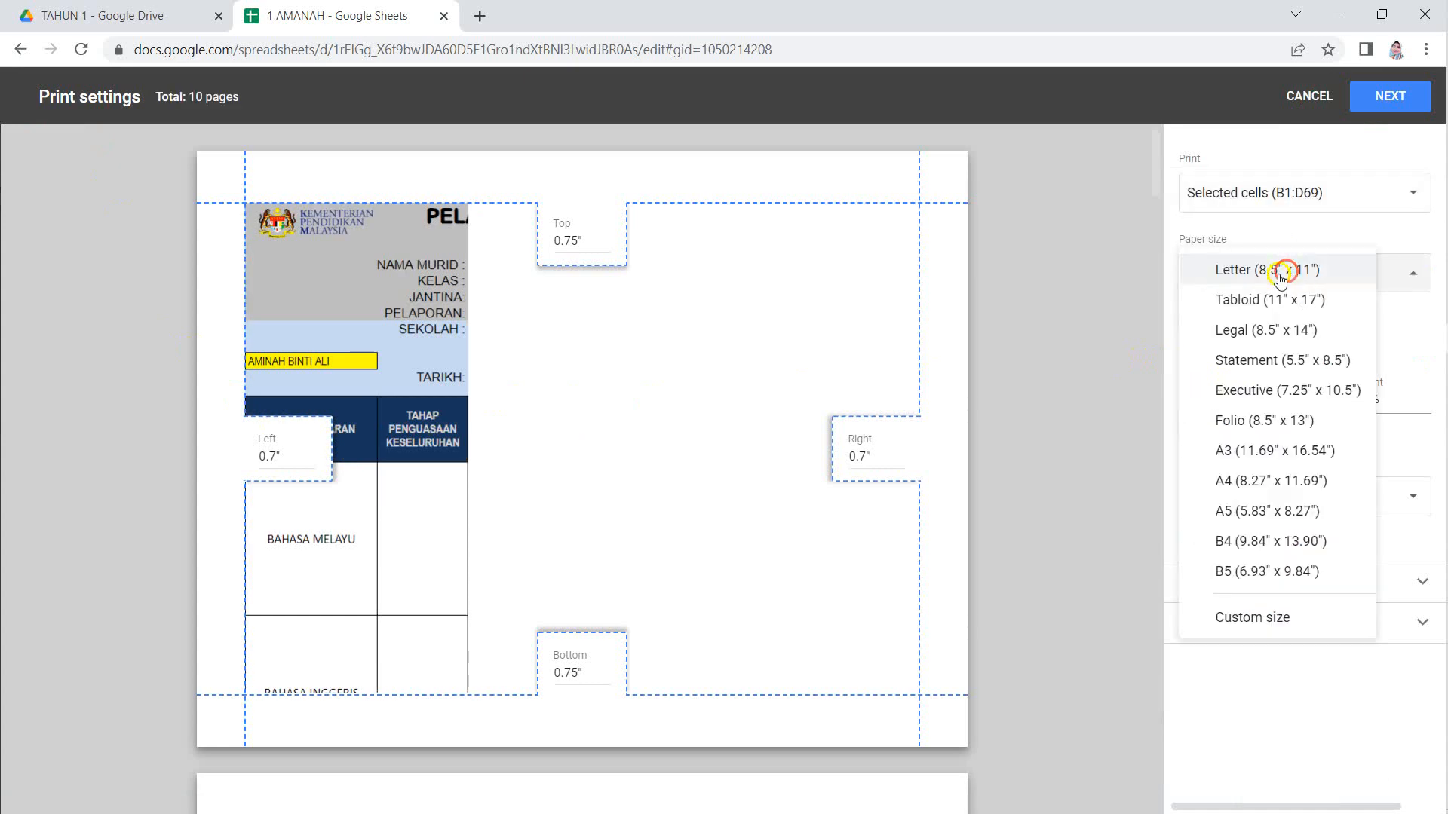
left_click(1221, 488)
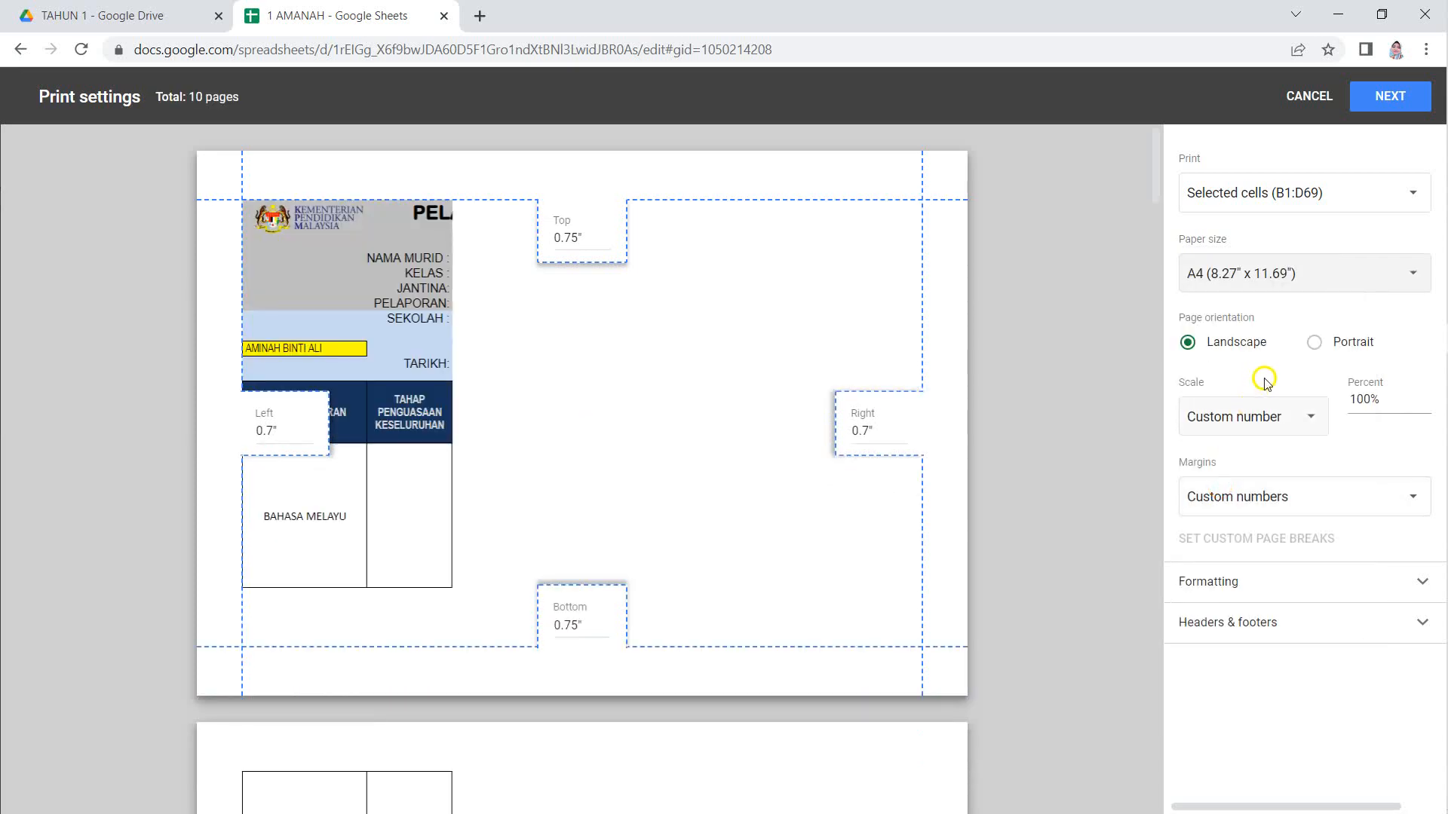
left_click(1316, 343)
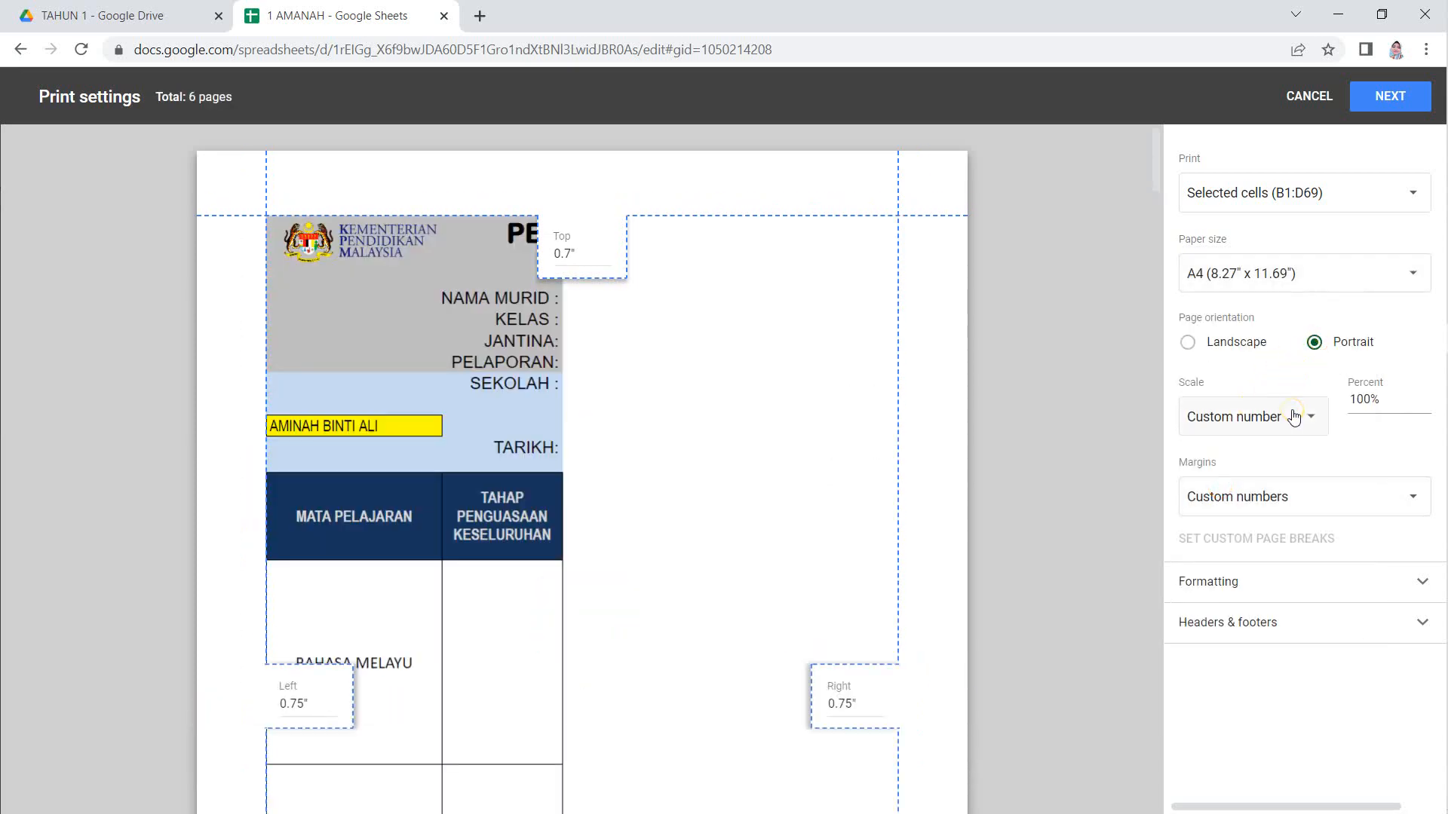
left_click(1294, 417)
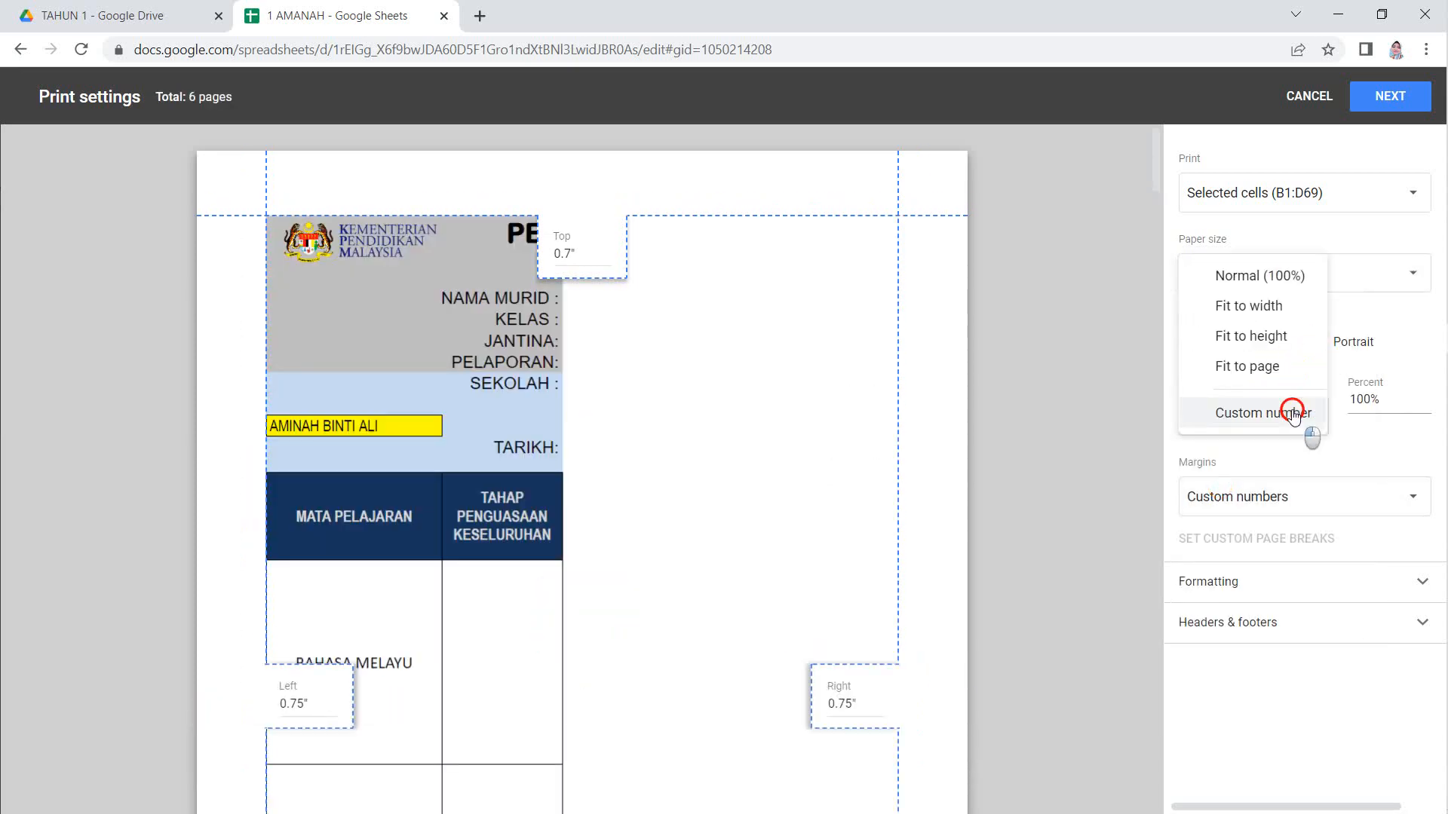
left_click(1282, 306)
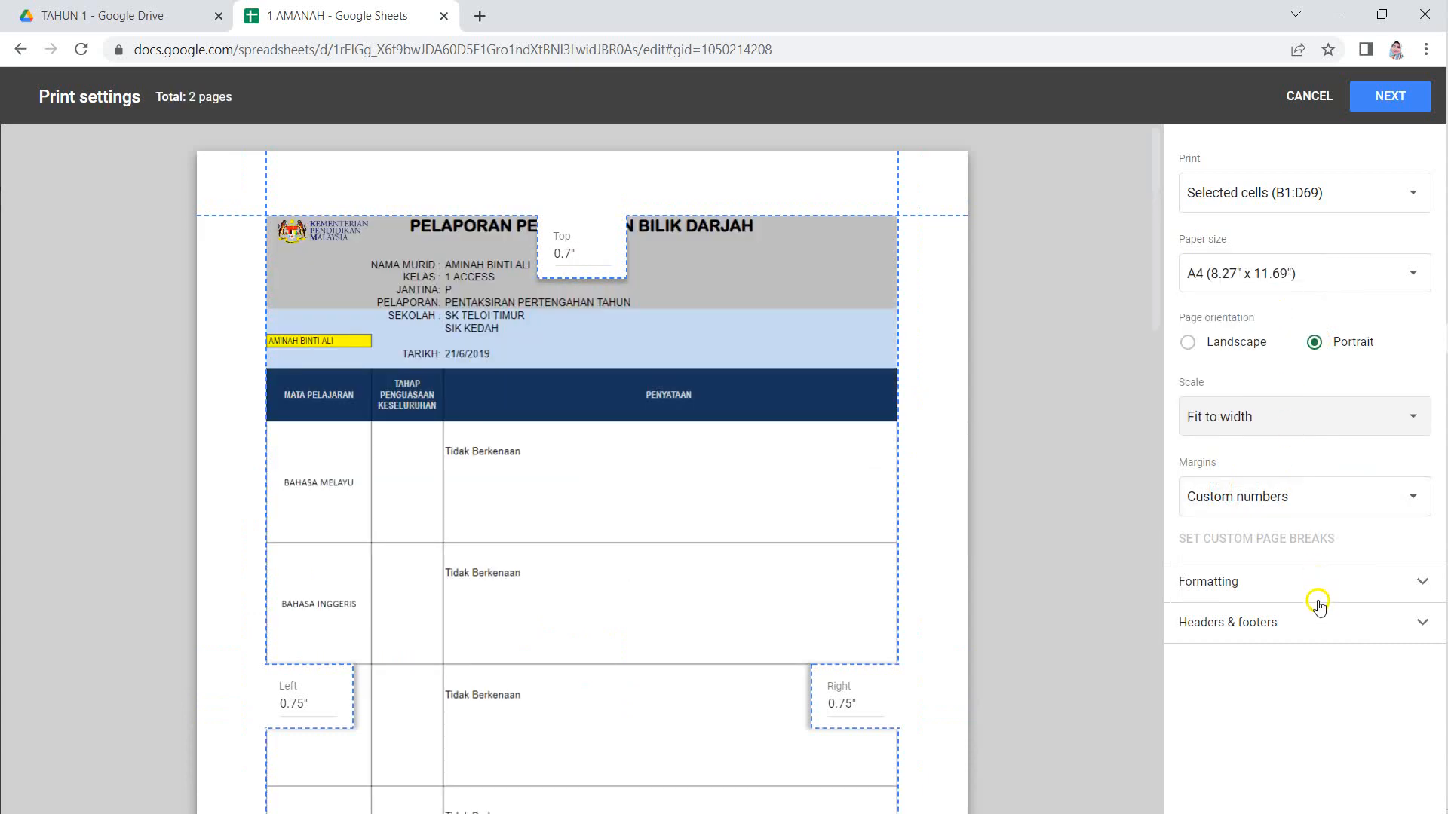
Keep custom margins and reduce the right one to 0.354", the left one to 0.222" and the top one as well
left_click(1266, 508)
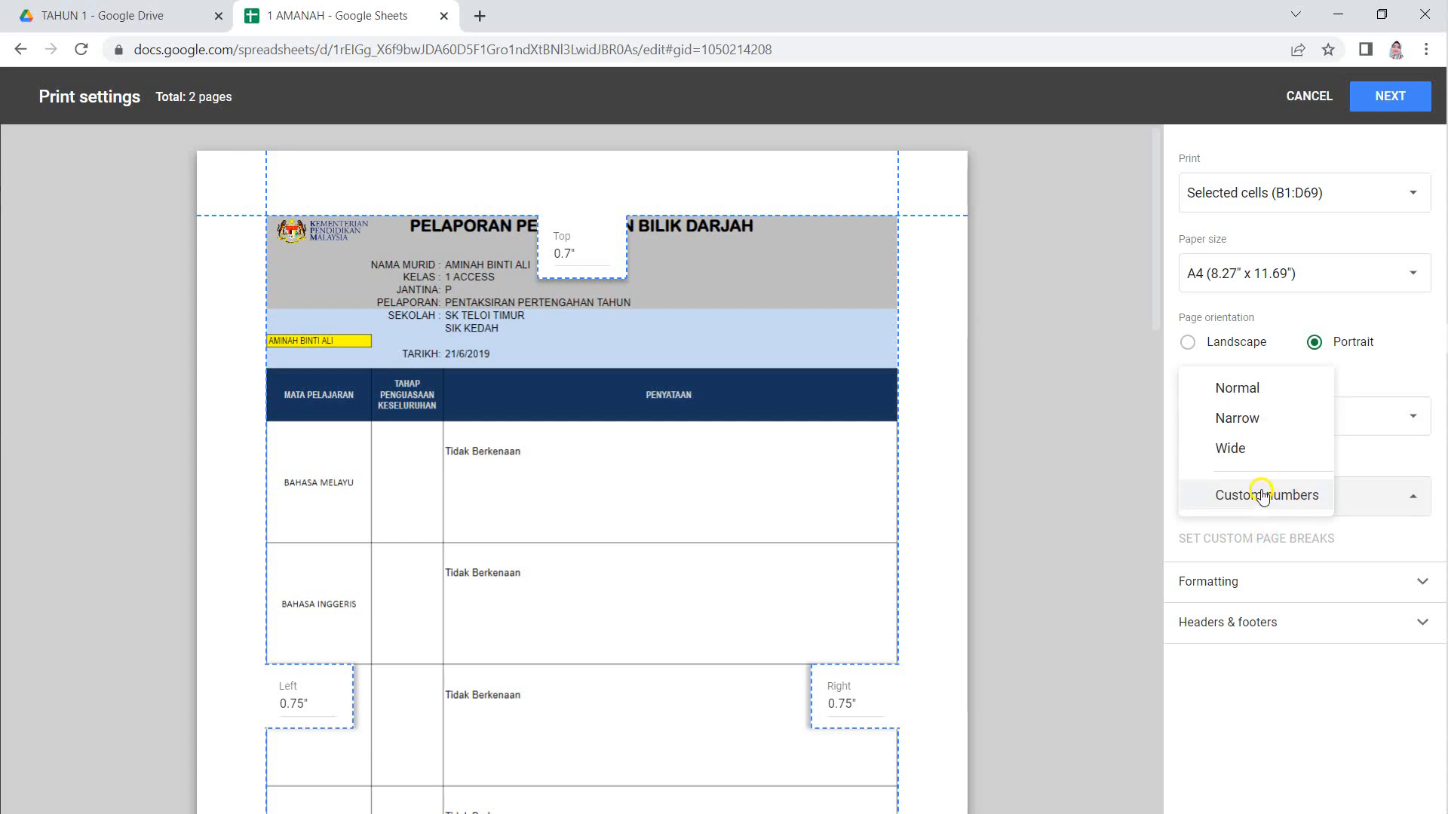
left_click(1263, 495)
scroll(663, 695, "down", 4)
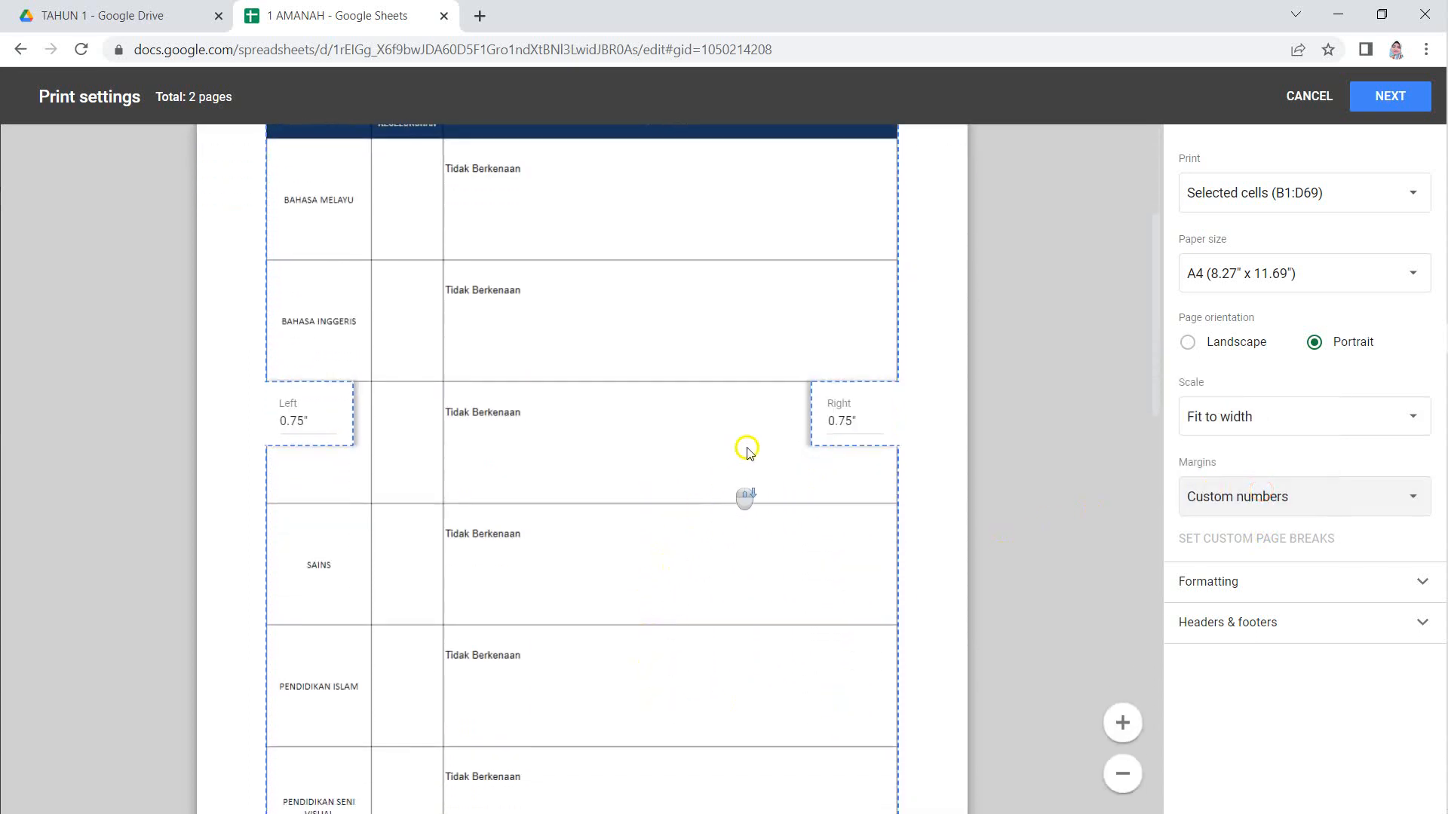
left_click_drag(820, 418, 860, 413)
left_click_drag(344, 419, 309, 420)
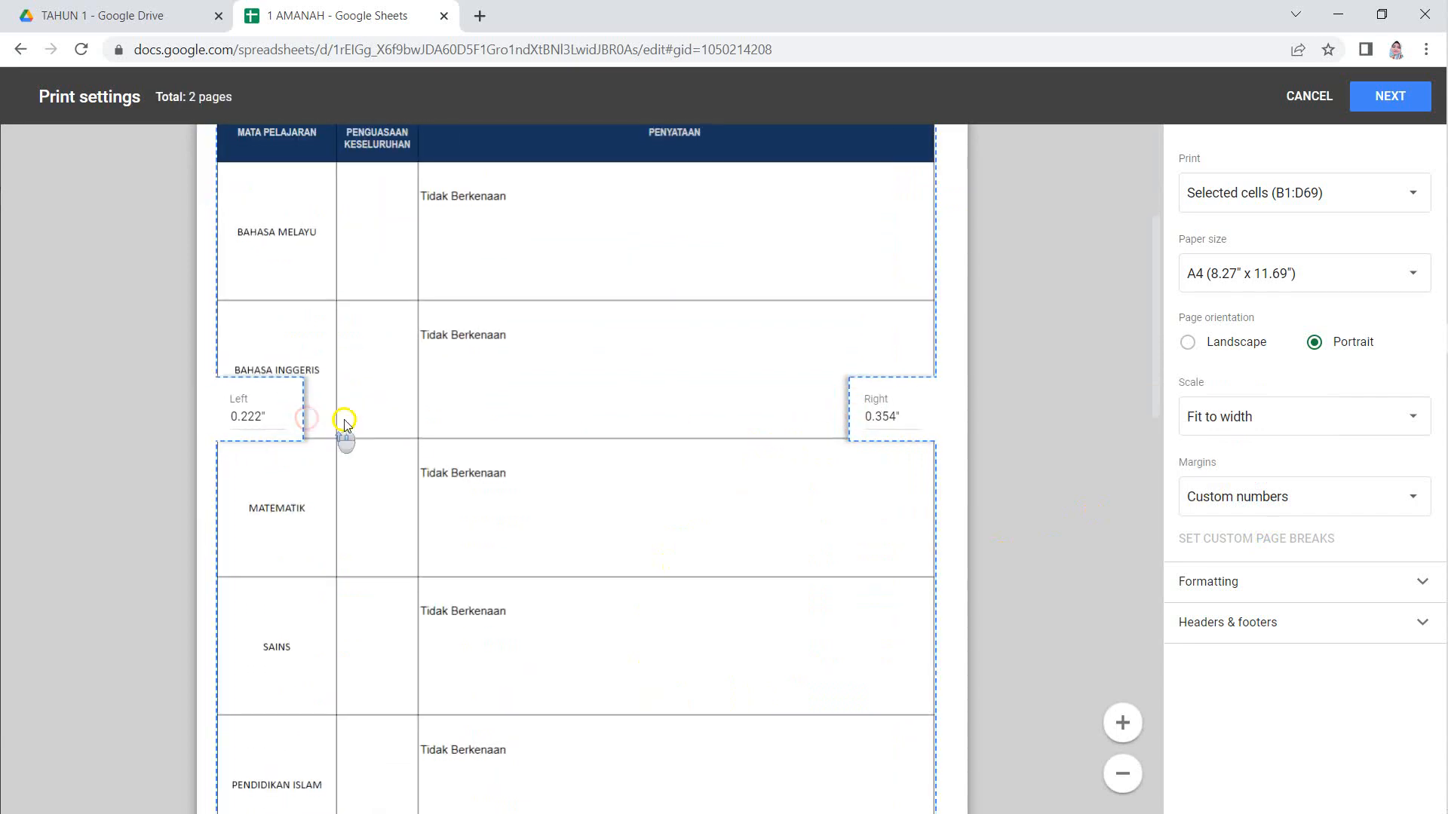
scroll(490, 407, "up", 5)
left_click_drag(577, 276, 568, 241)
Check the print preview down to the signature section and reduce the bottom margin to 0.566"
scroll(589, 414, "down", 5)
scroll(589, 414, "down", 8)
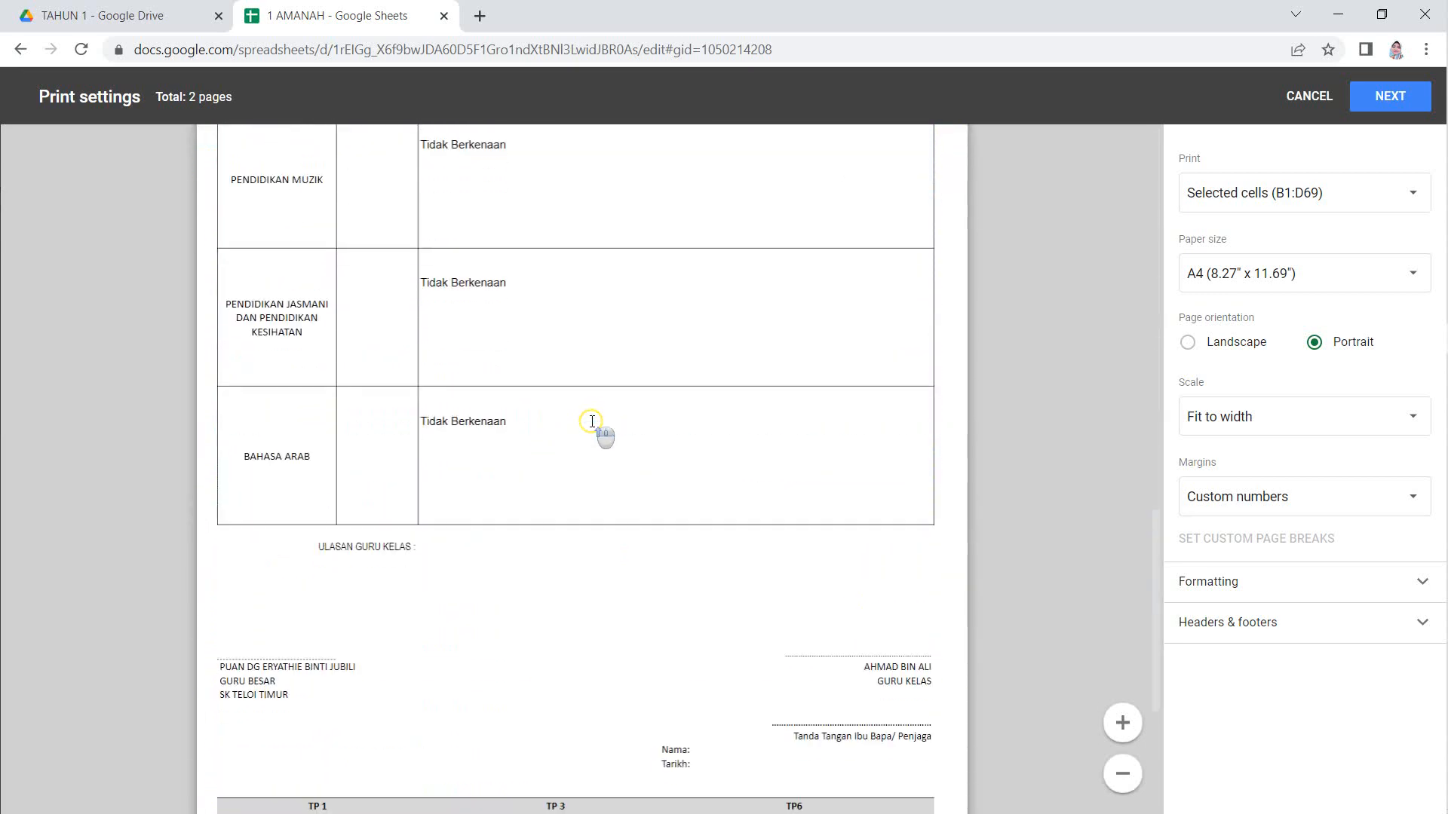
scroll(603, 430, "up", 2)
scroll(618, 430, "down", 5)
scroll(626, 426, "up", 8)
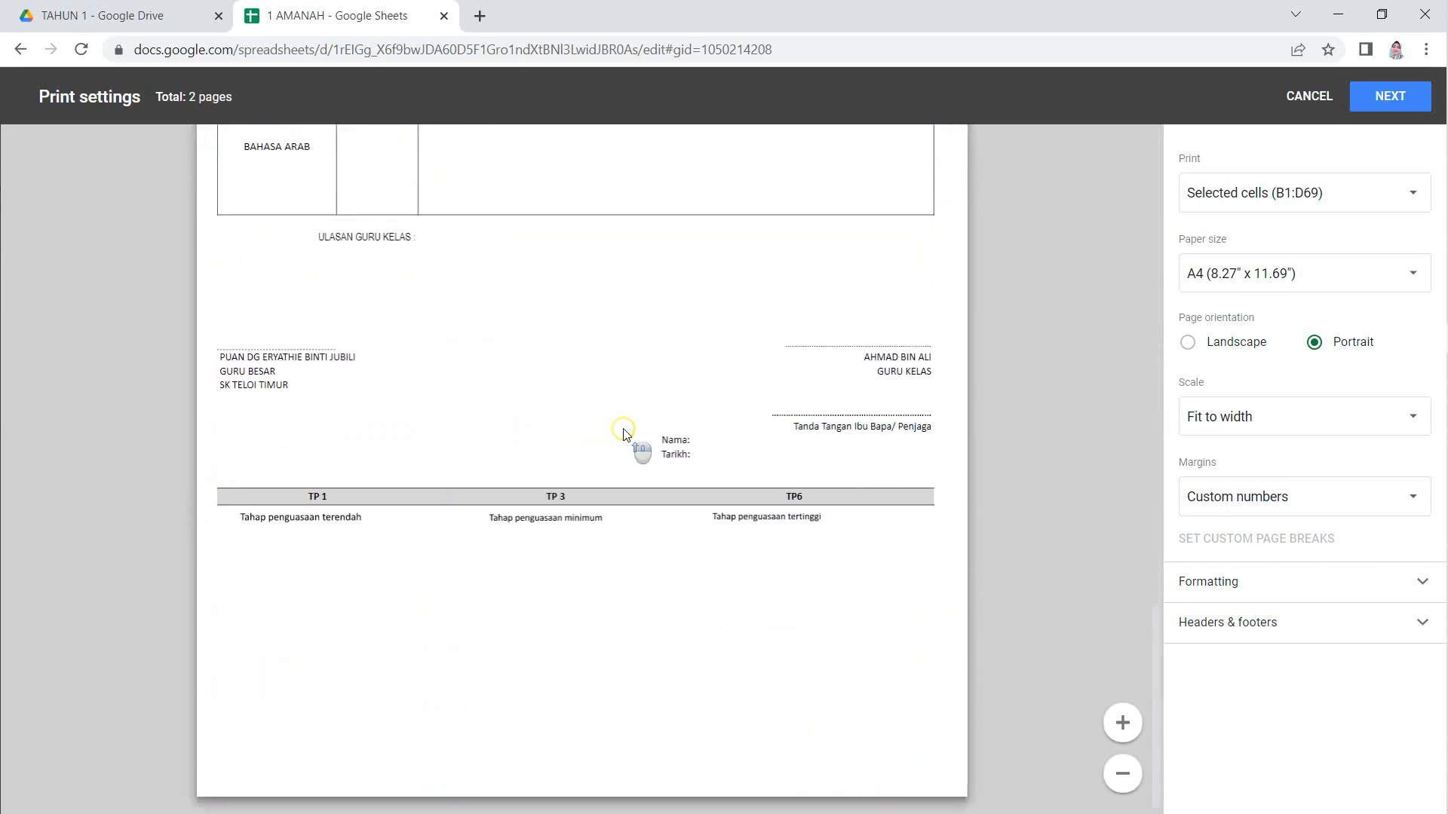
scroll(631, 436, "up", 3)
scroll(589, 395, "up", 4)
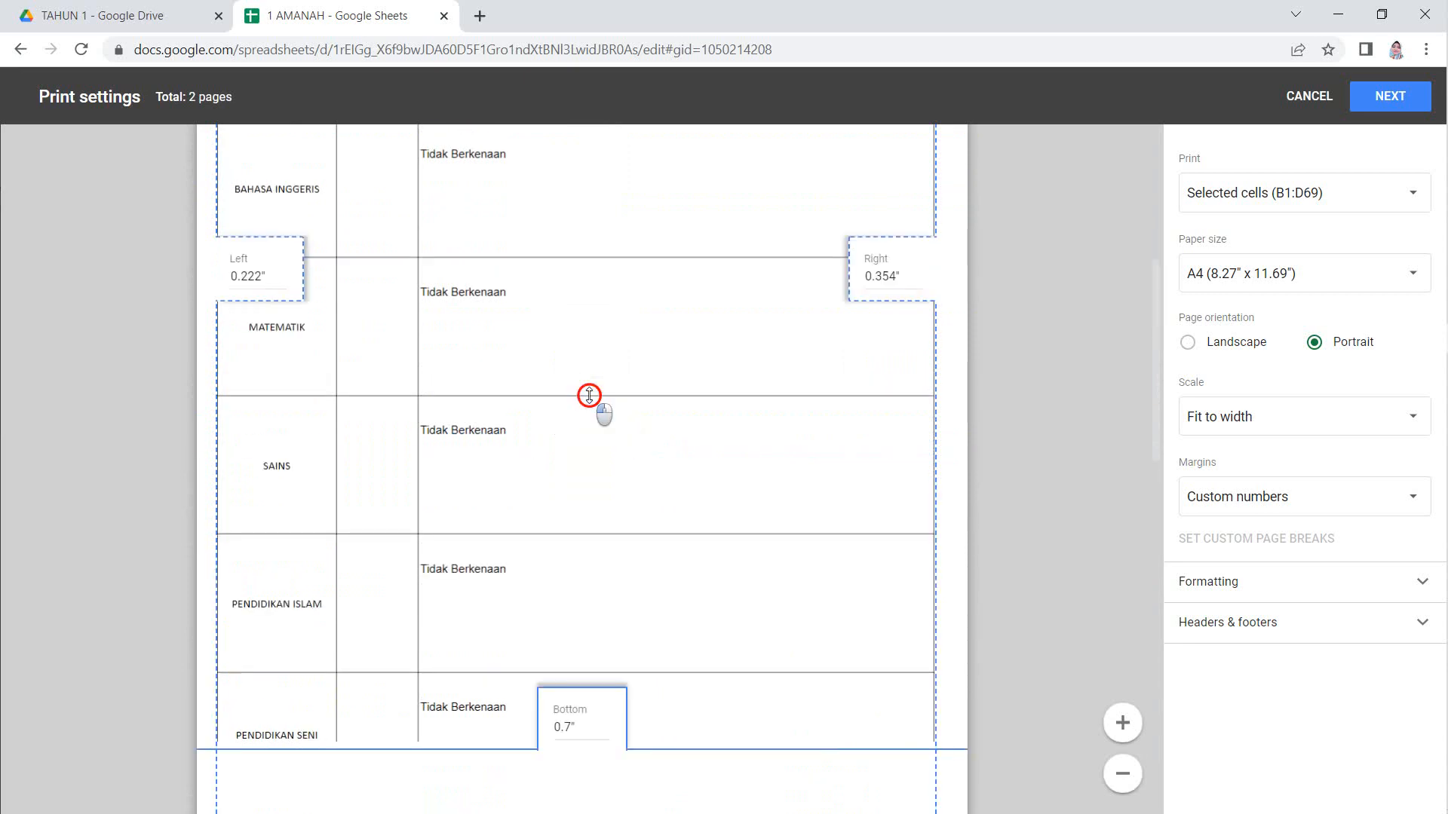
left_click_drag(605, 689, 607, 702)
scroll(339, 382, "down", 1)
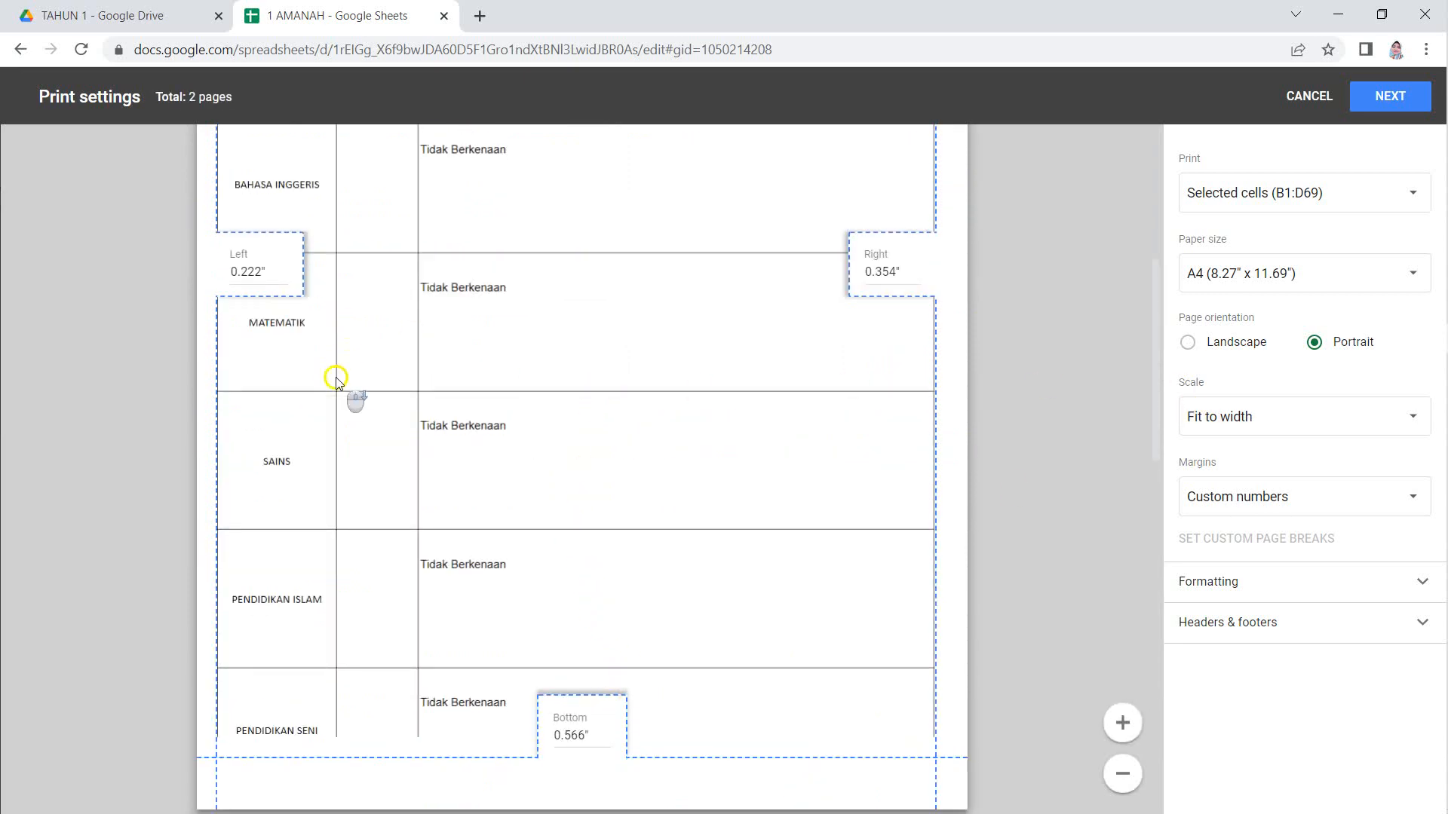
Continue to the final print preview with Save as PDF as destination, look through its pages, and leave without saving
left_click(1404, 98)
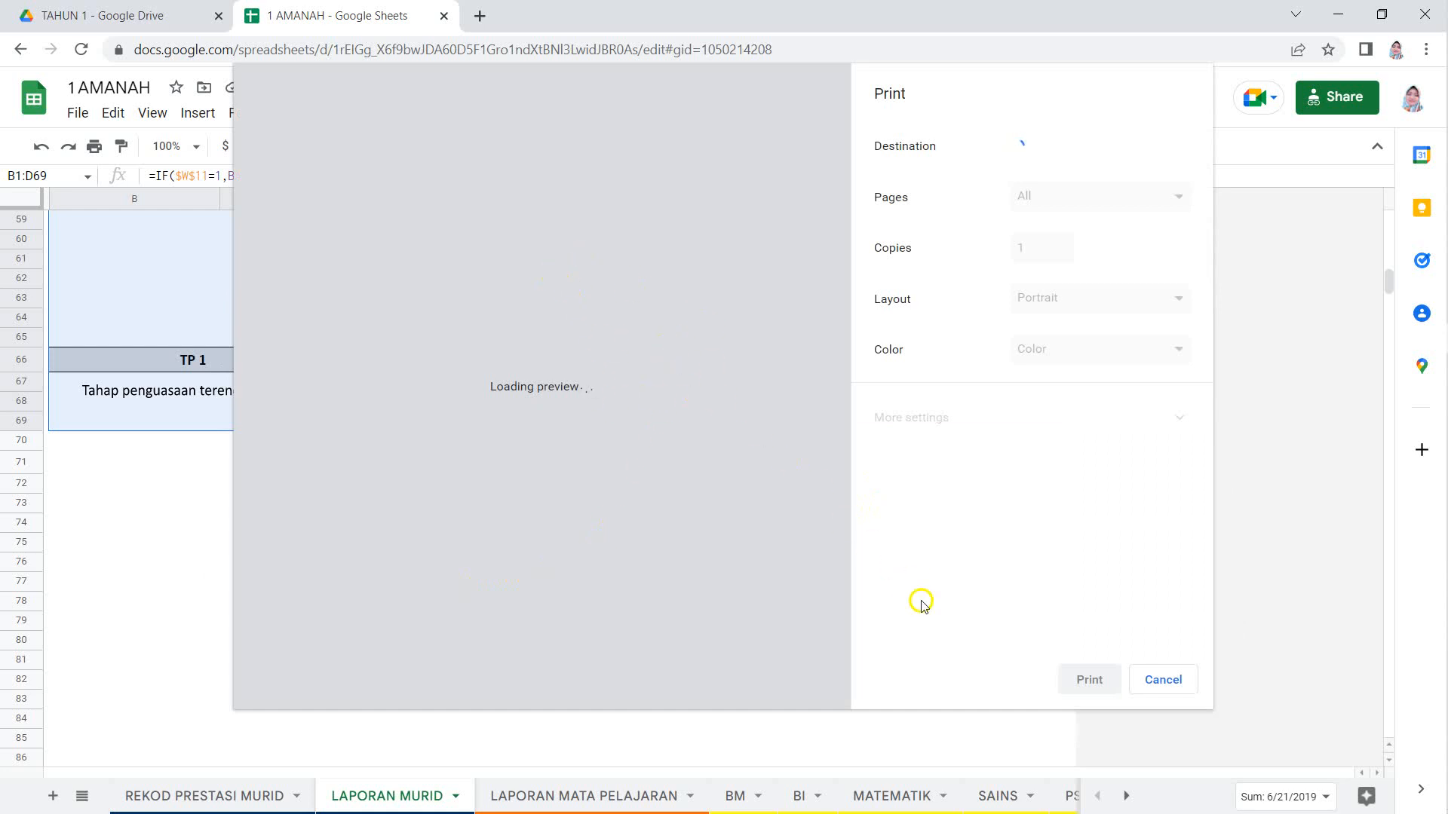
left_click(1133, 672)
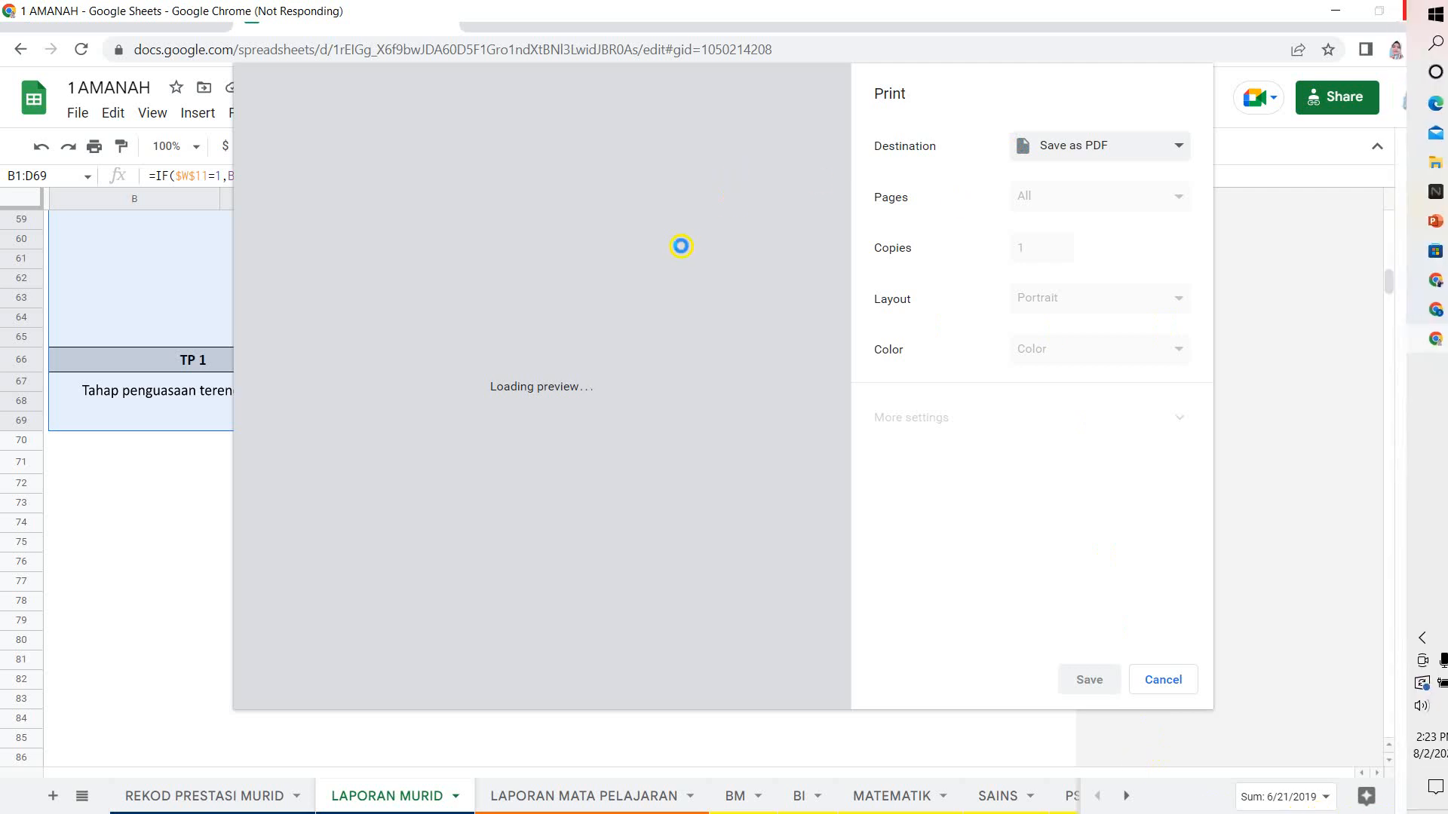
left_click(1106, 152)
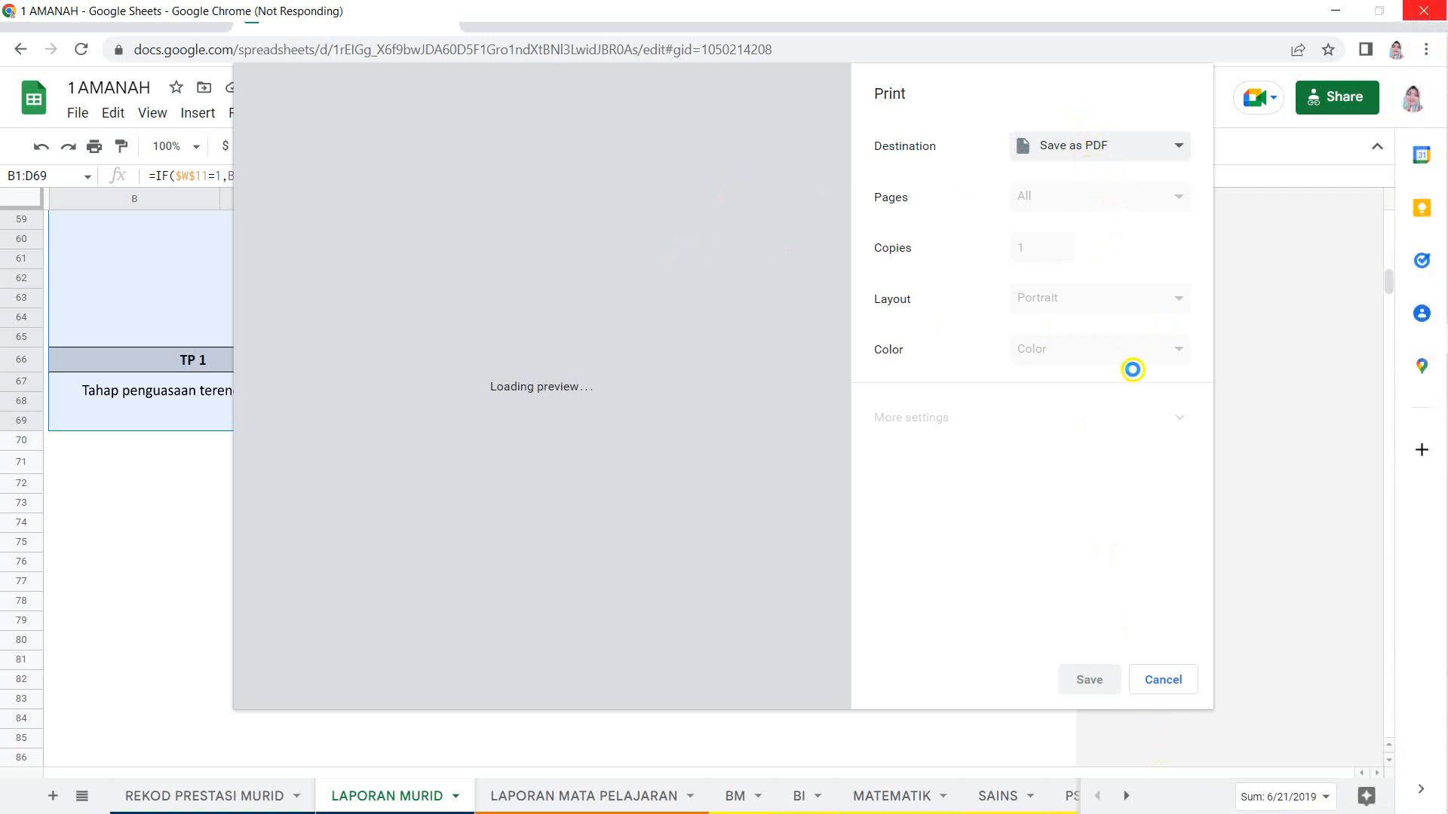
left_click(1073, 156)
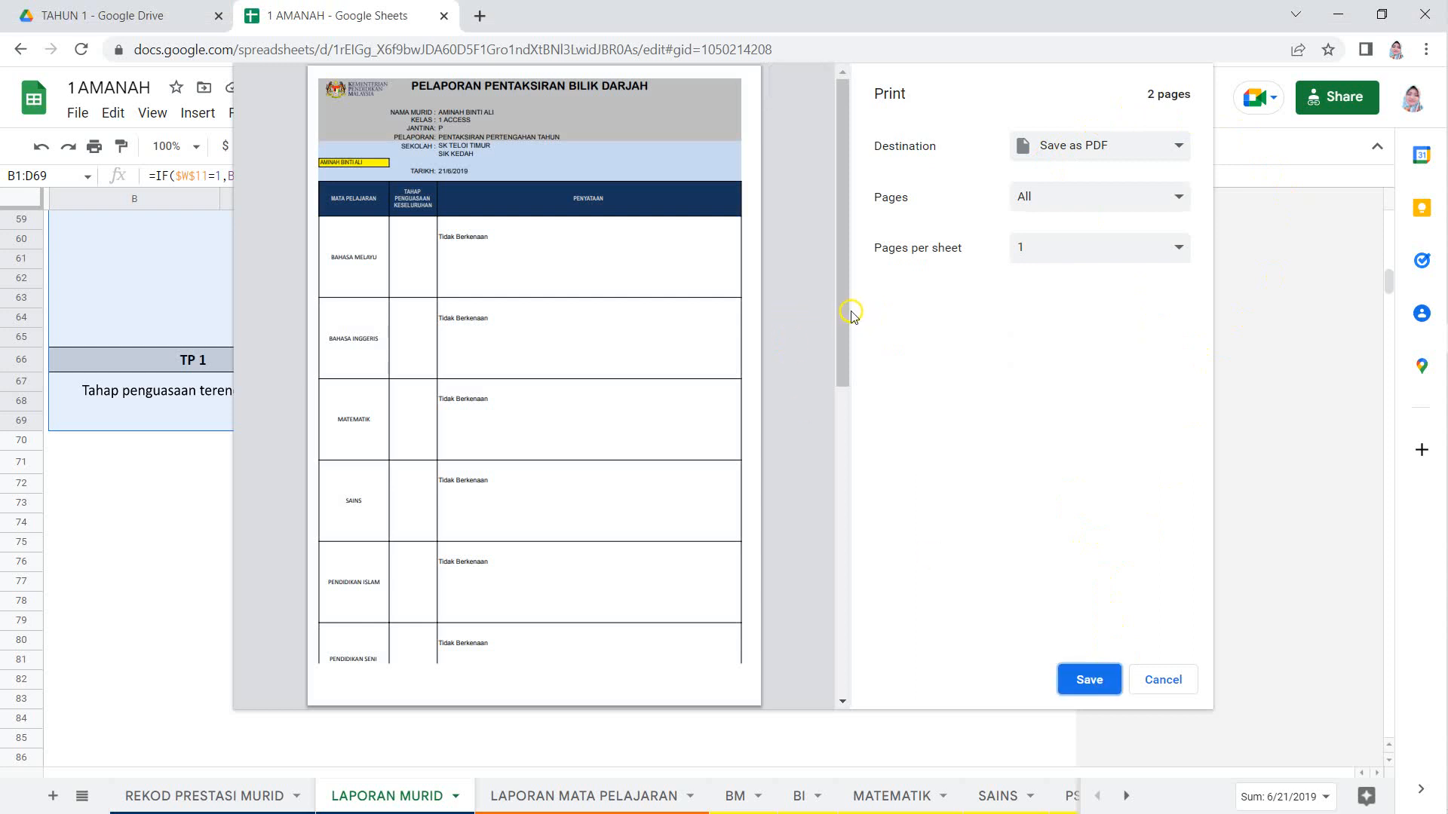
left_click_drag(844, 314, 866, 404)
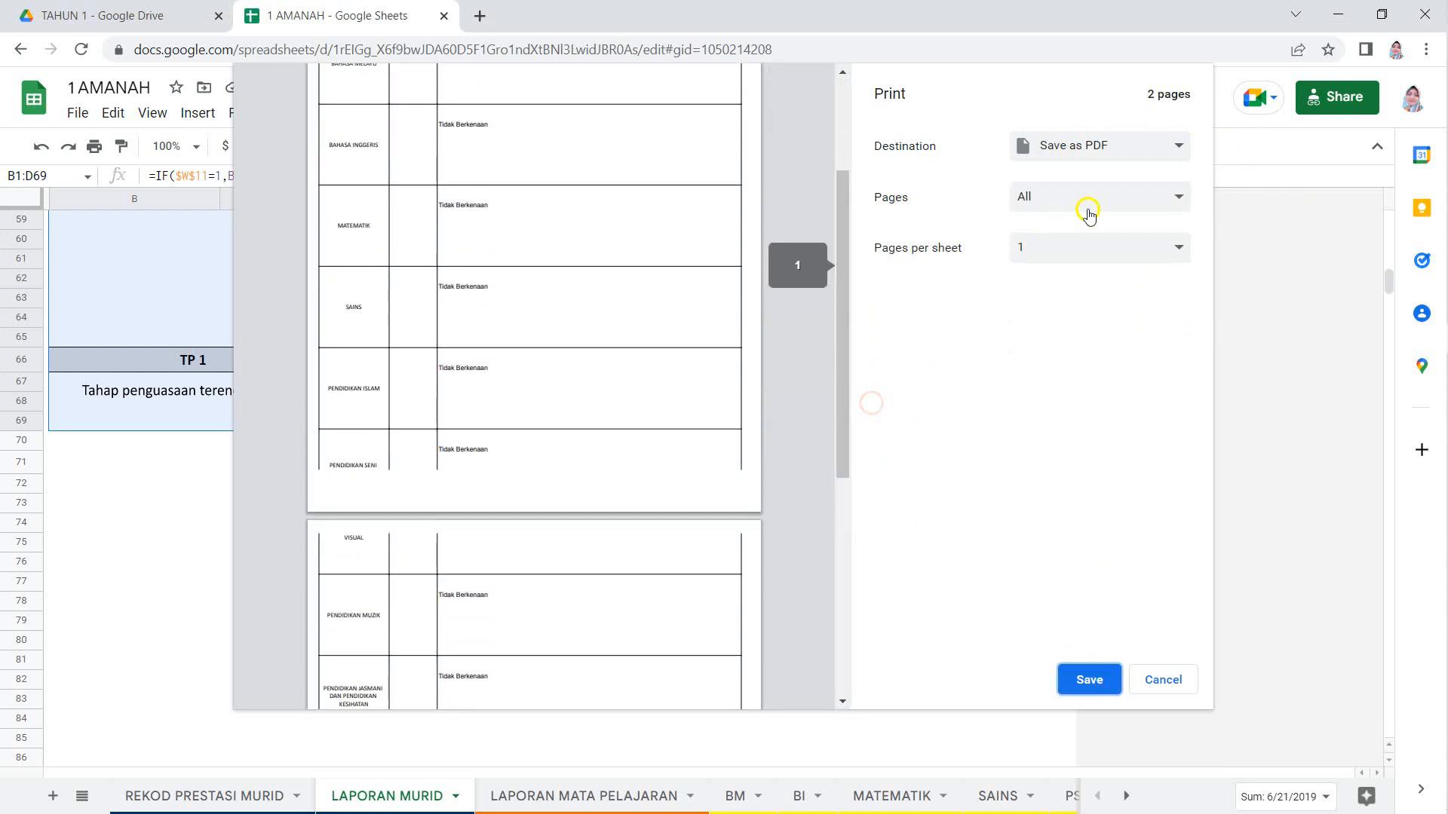
left_click(1156, 674)
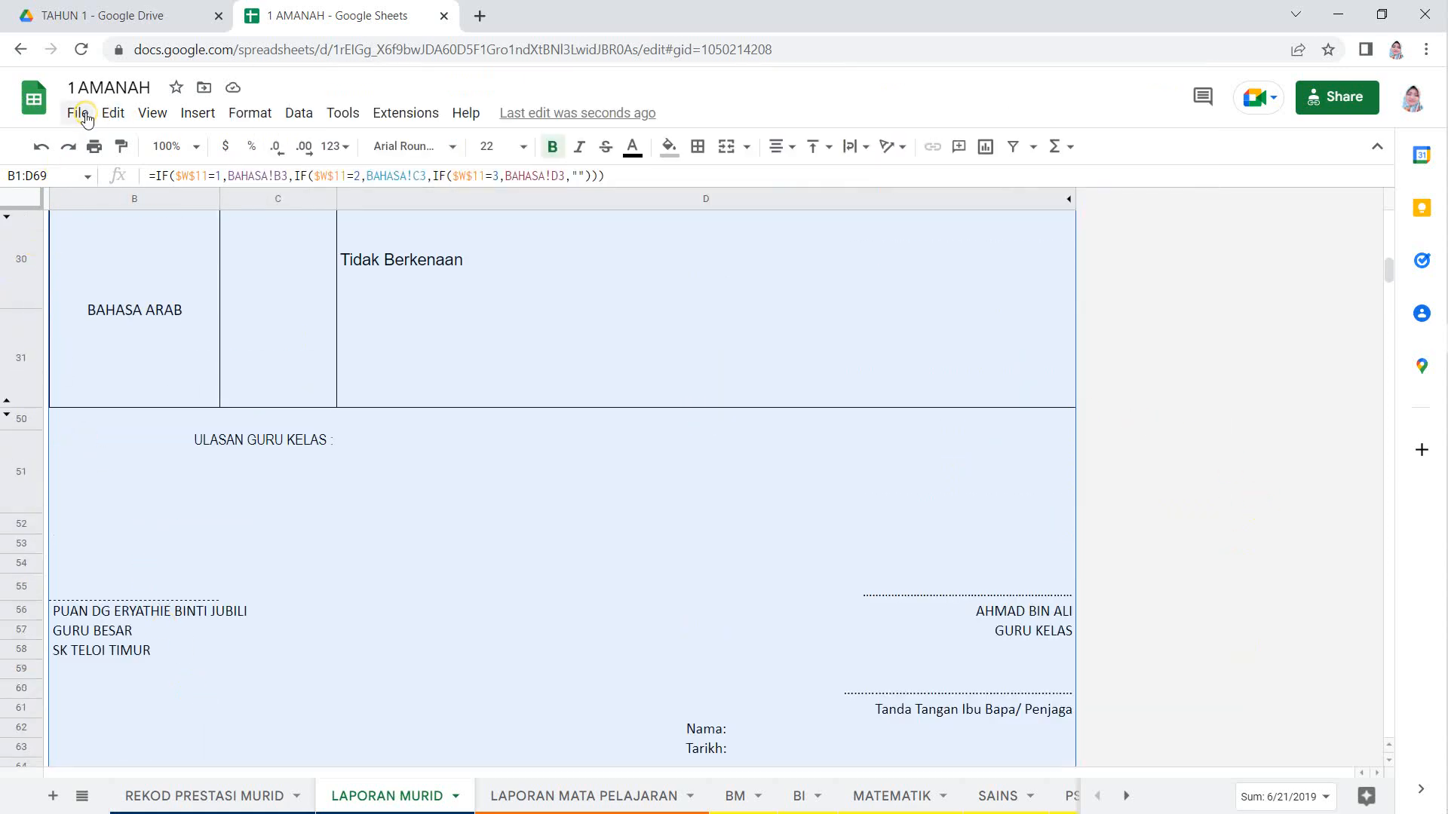
View the file formats offered for downloading the spreadsheet without downloading, and look over the pupil report again
left_click(79, 113)
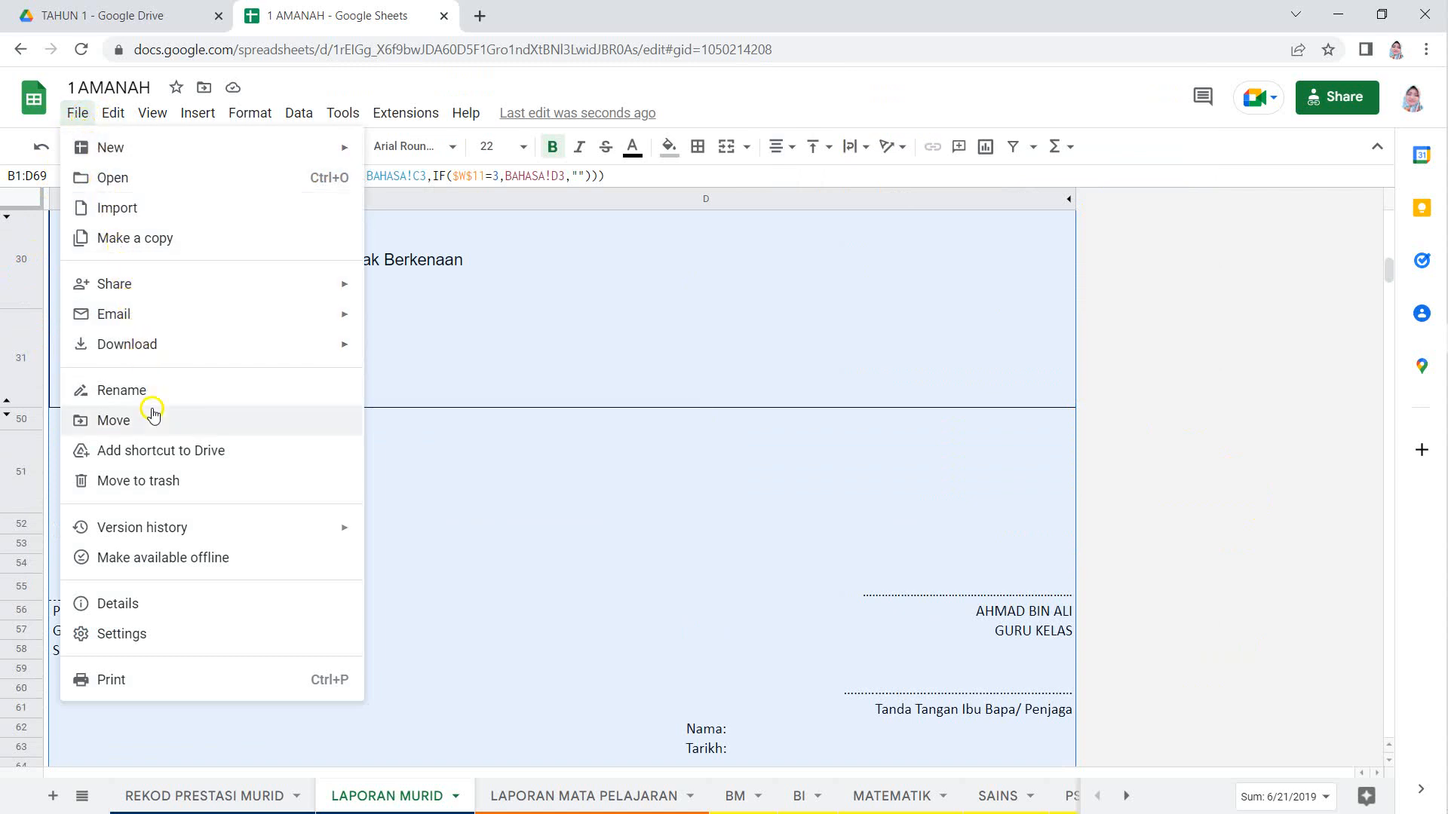
mouse_move(133, 353)
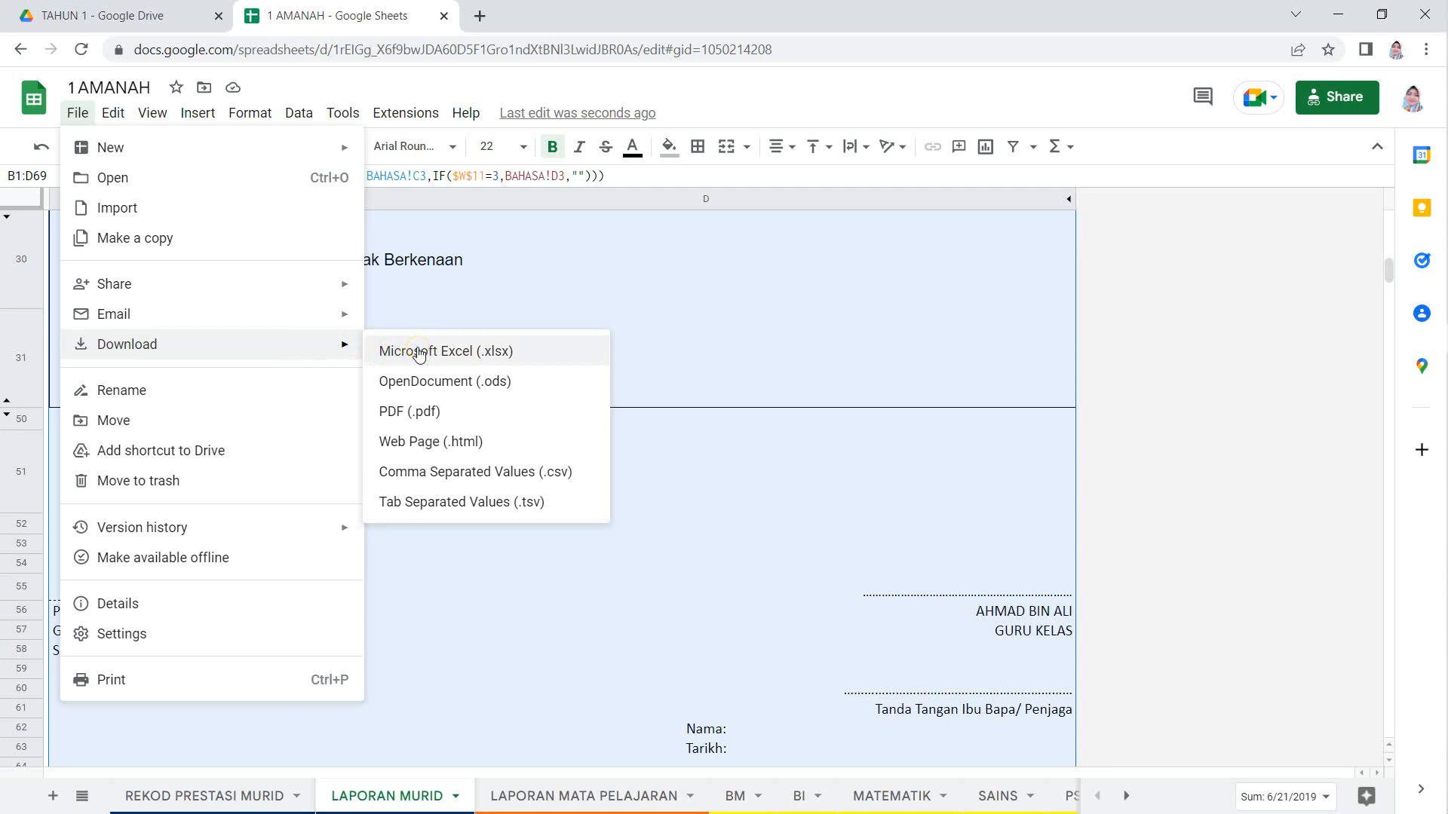
left_click(1147, 413)
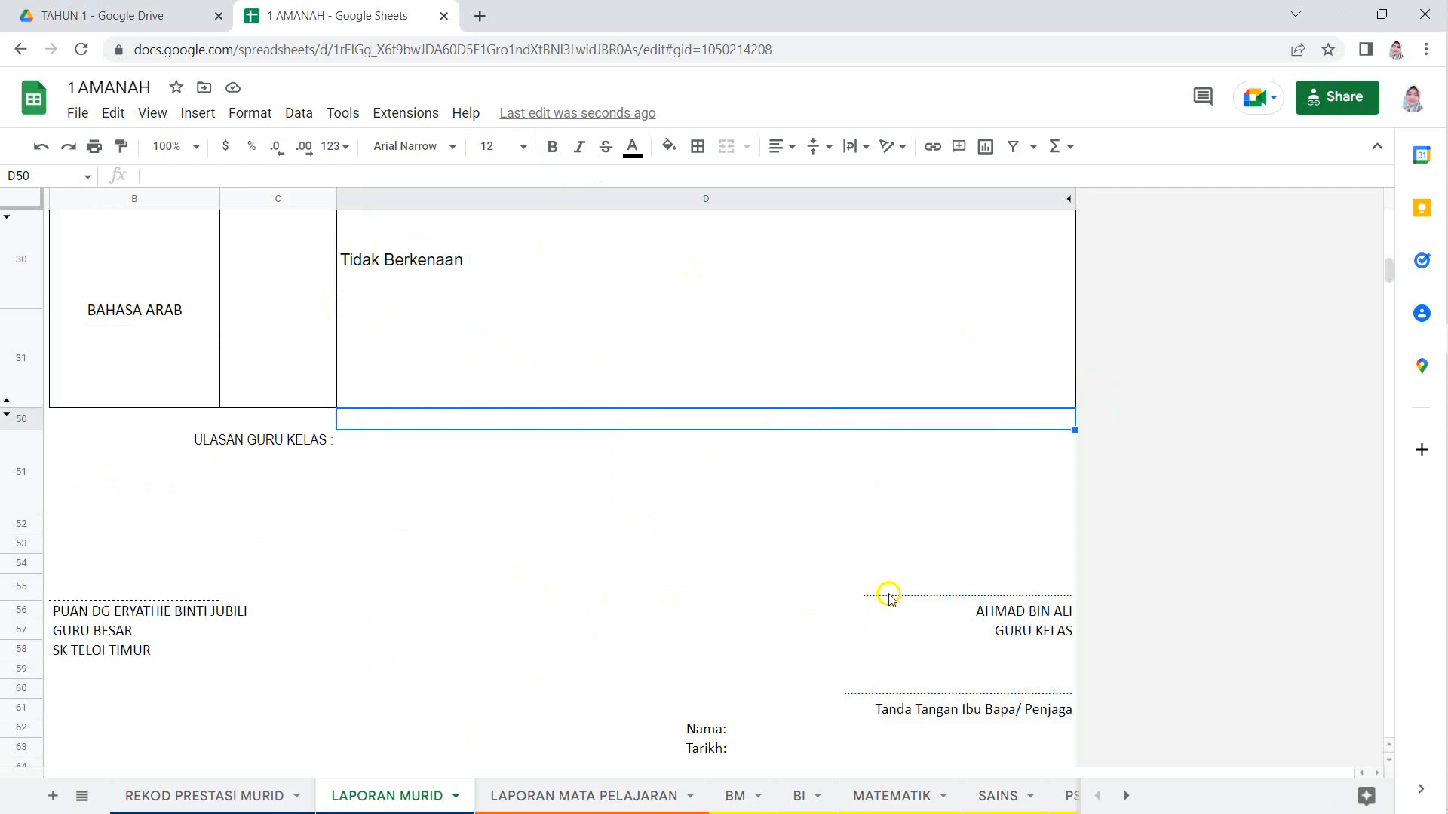
scroll(497, 603, "down", 5)
scroll(497, 604, "up", 20)
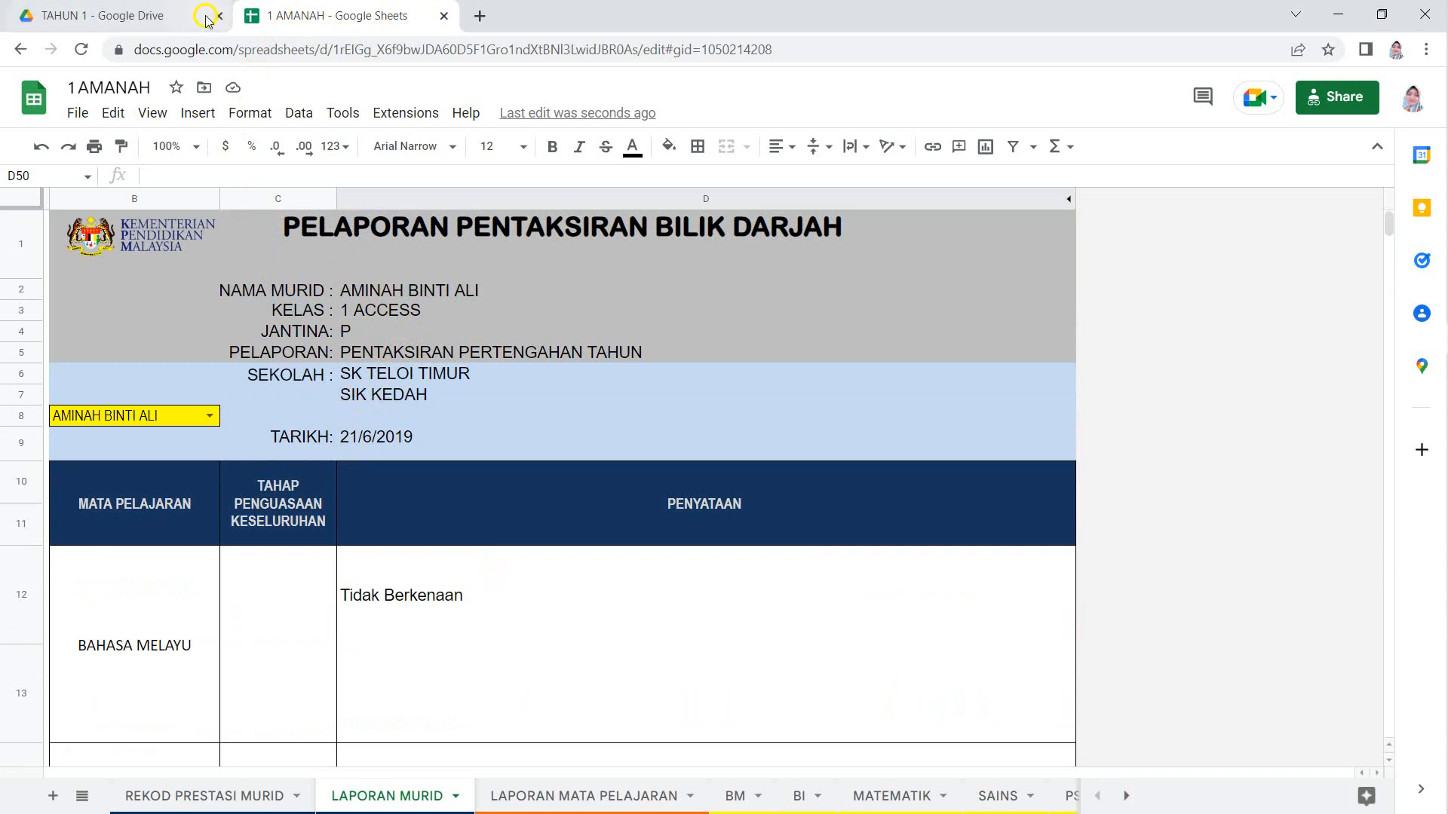
Close the 1 AMANAH spreadsheet and show how the PELAPORAN TAHUN 1 link on the Data Studio page leads to the TAHUN 1 folder
left_click(443, 16)
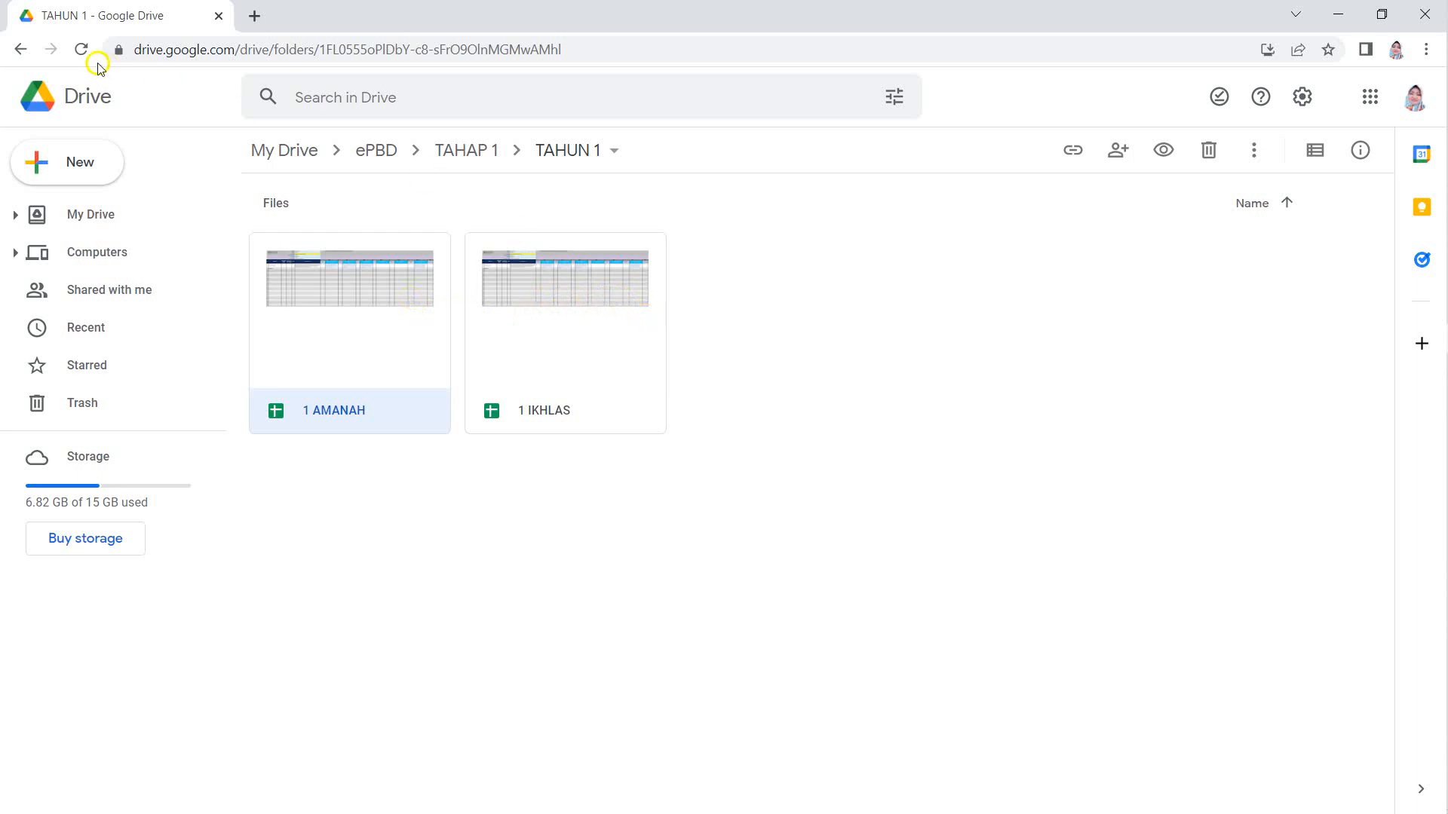
left_click(25, 53)
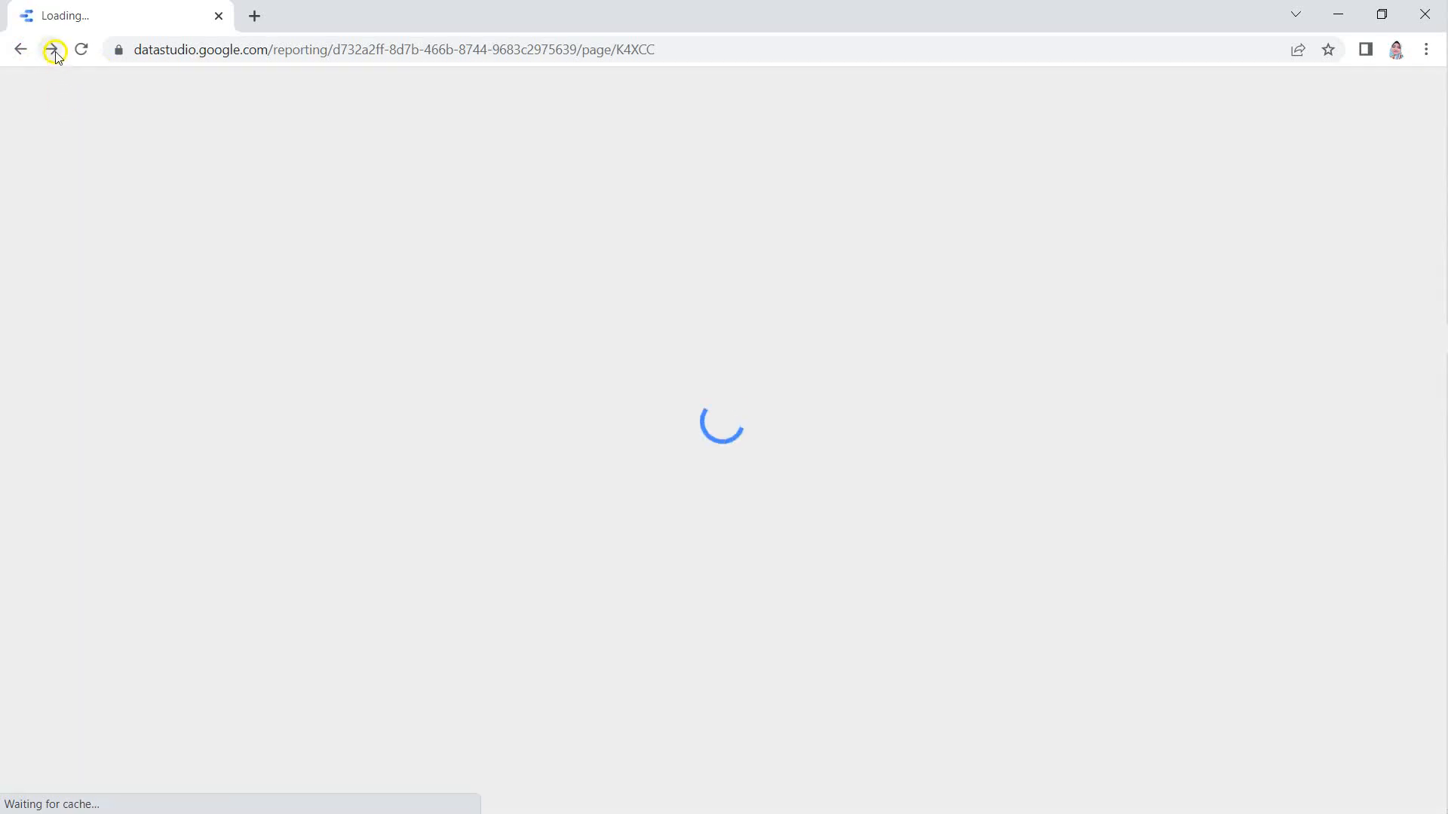
left_click(52, 50)
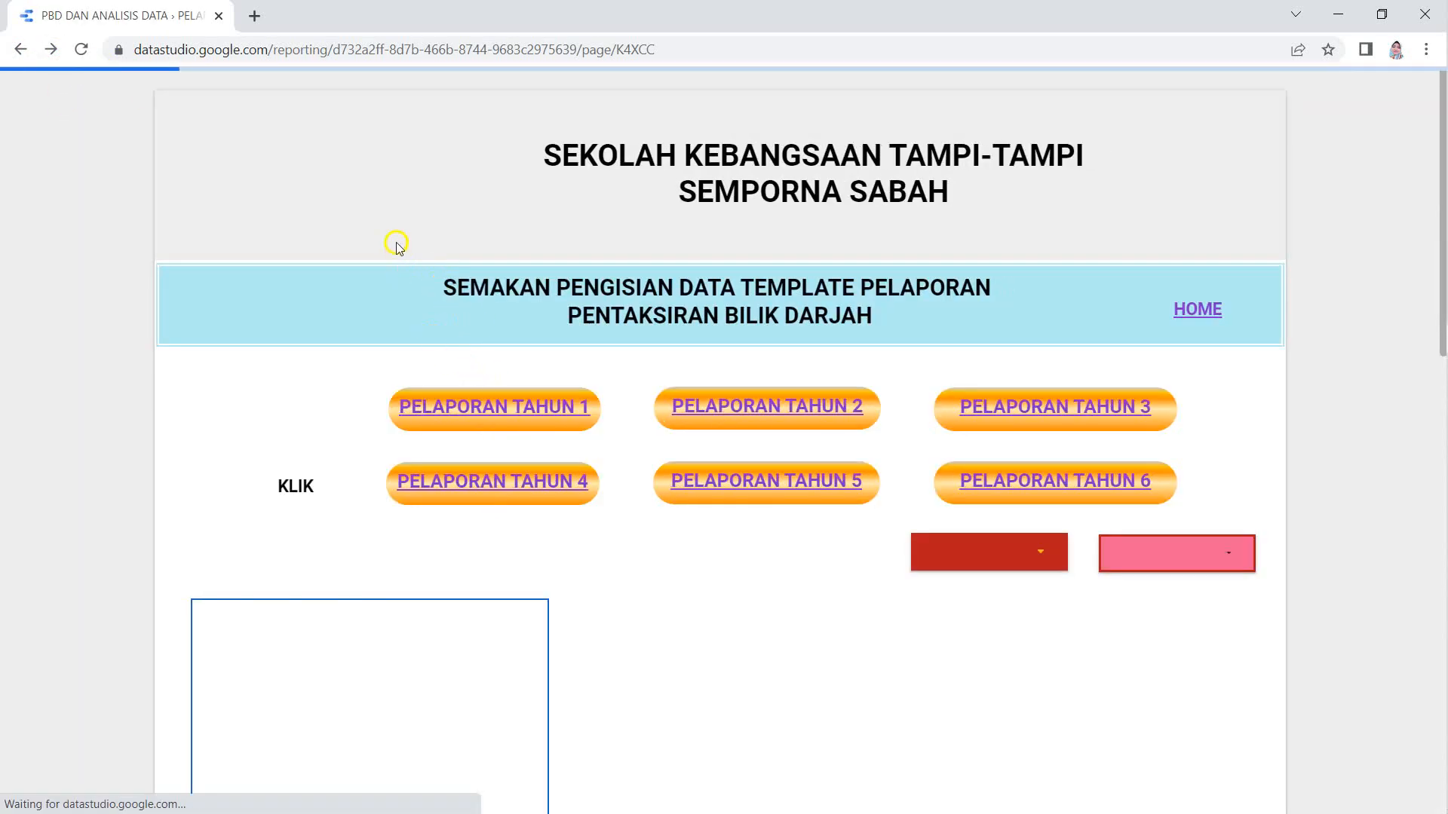
left_click(495, 402)
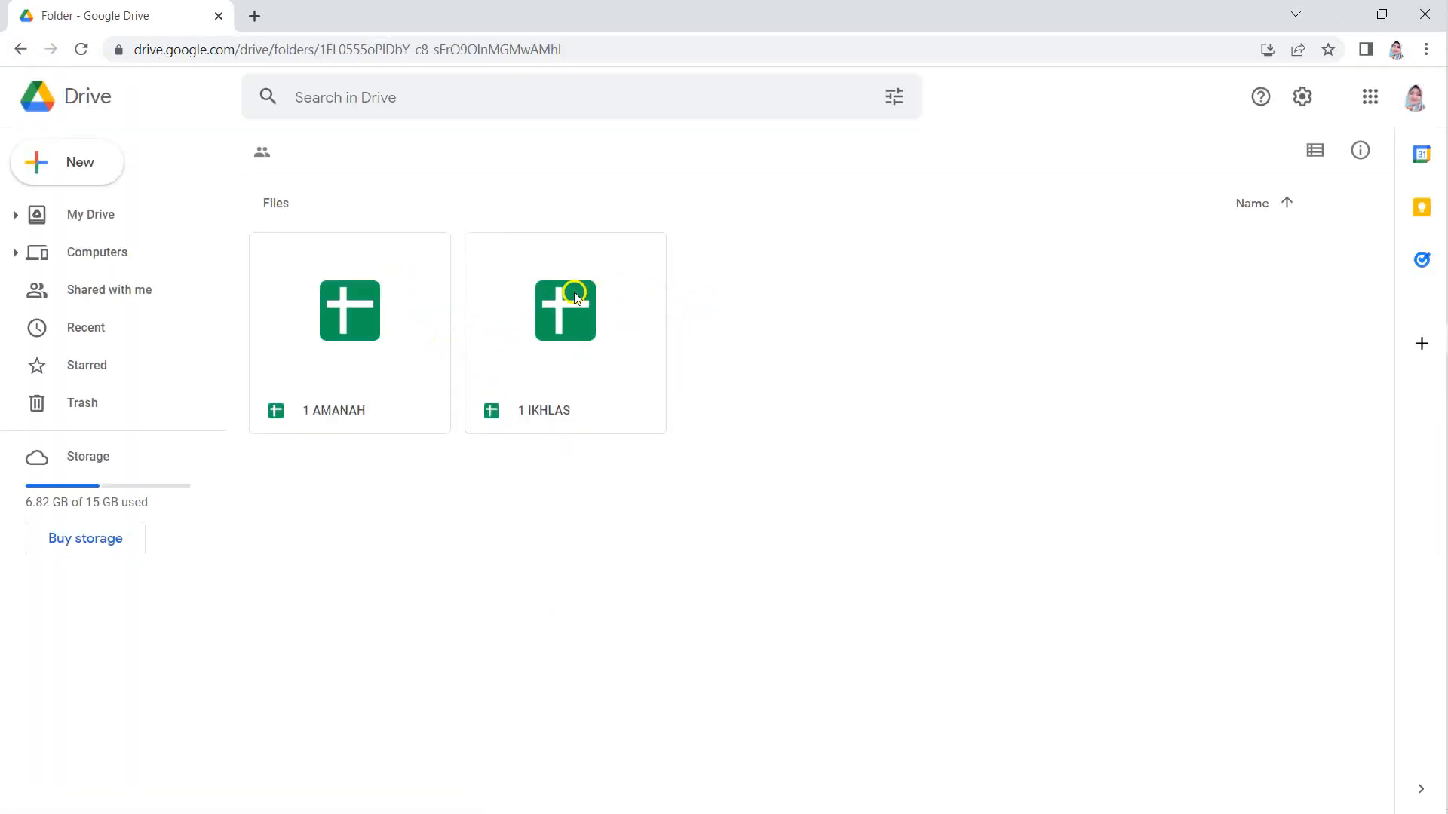
left_click(23, 50)
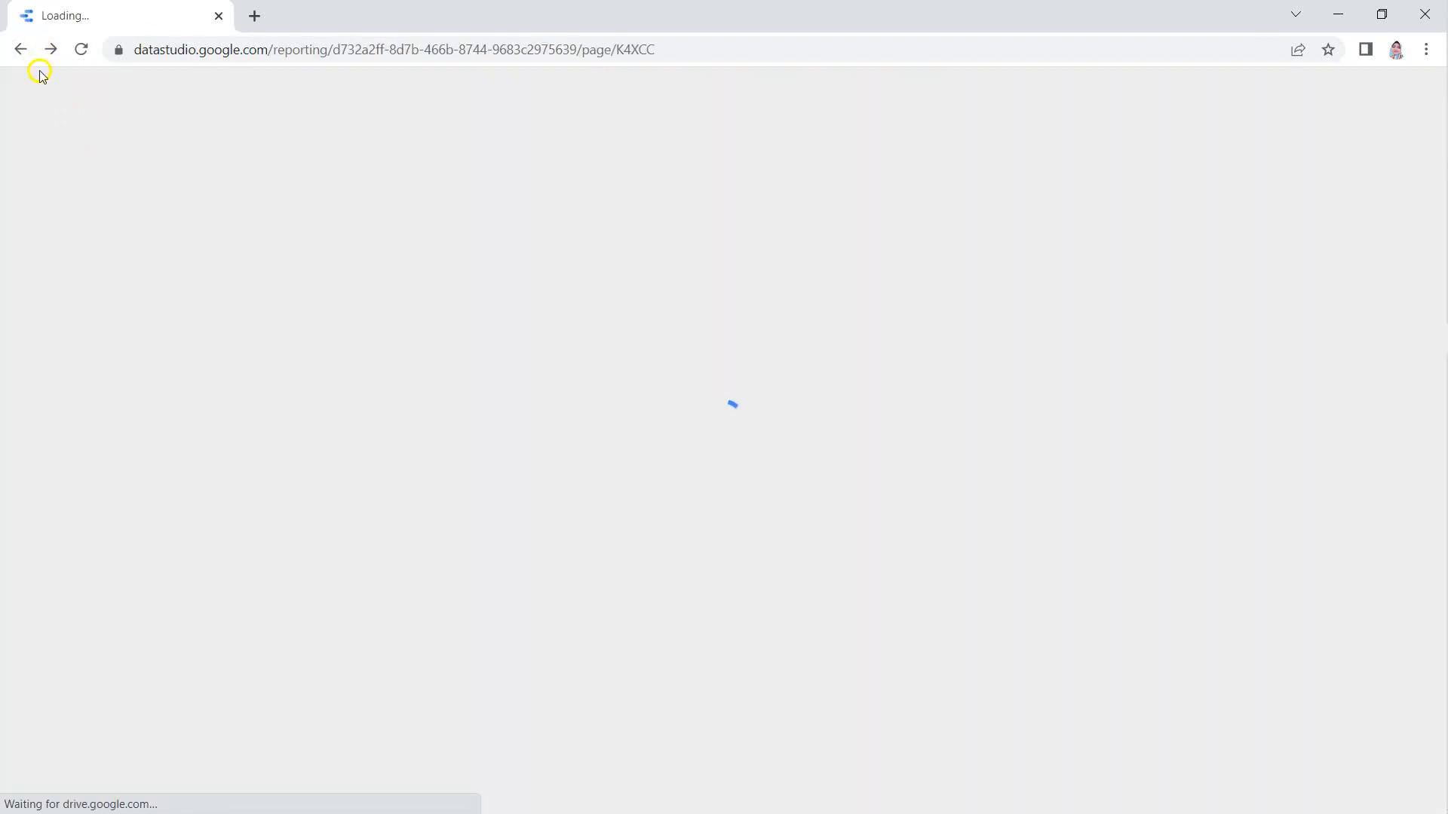
left_click(51, 52)
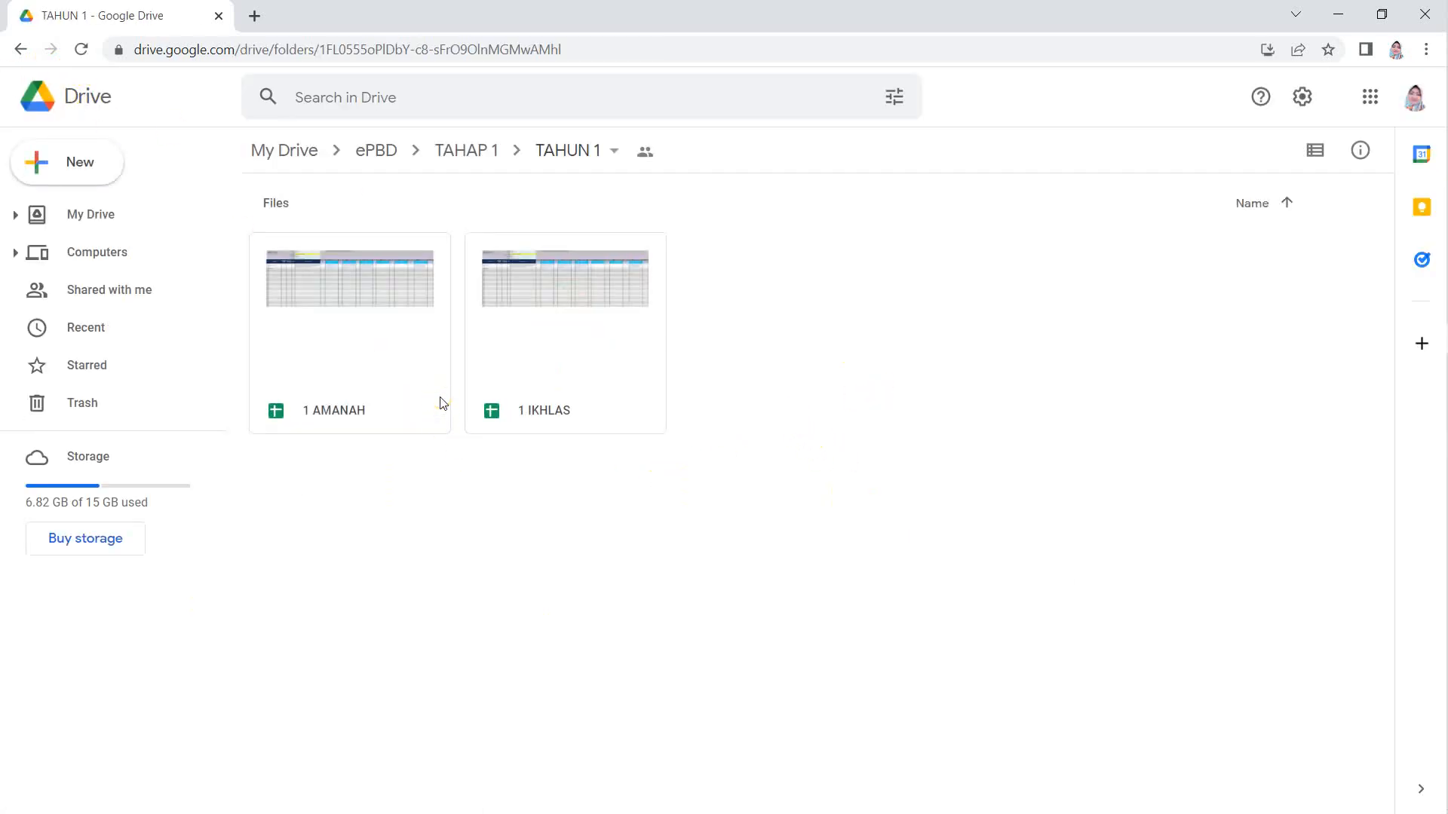
Go to My Drive and open the TAHUN 1 folder through ePBD and TAHAP 1
left_click(93, 104)
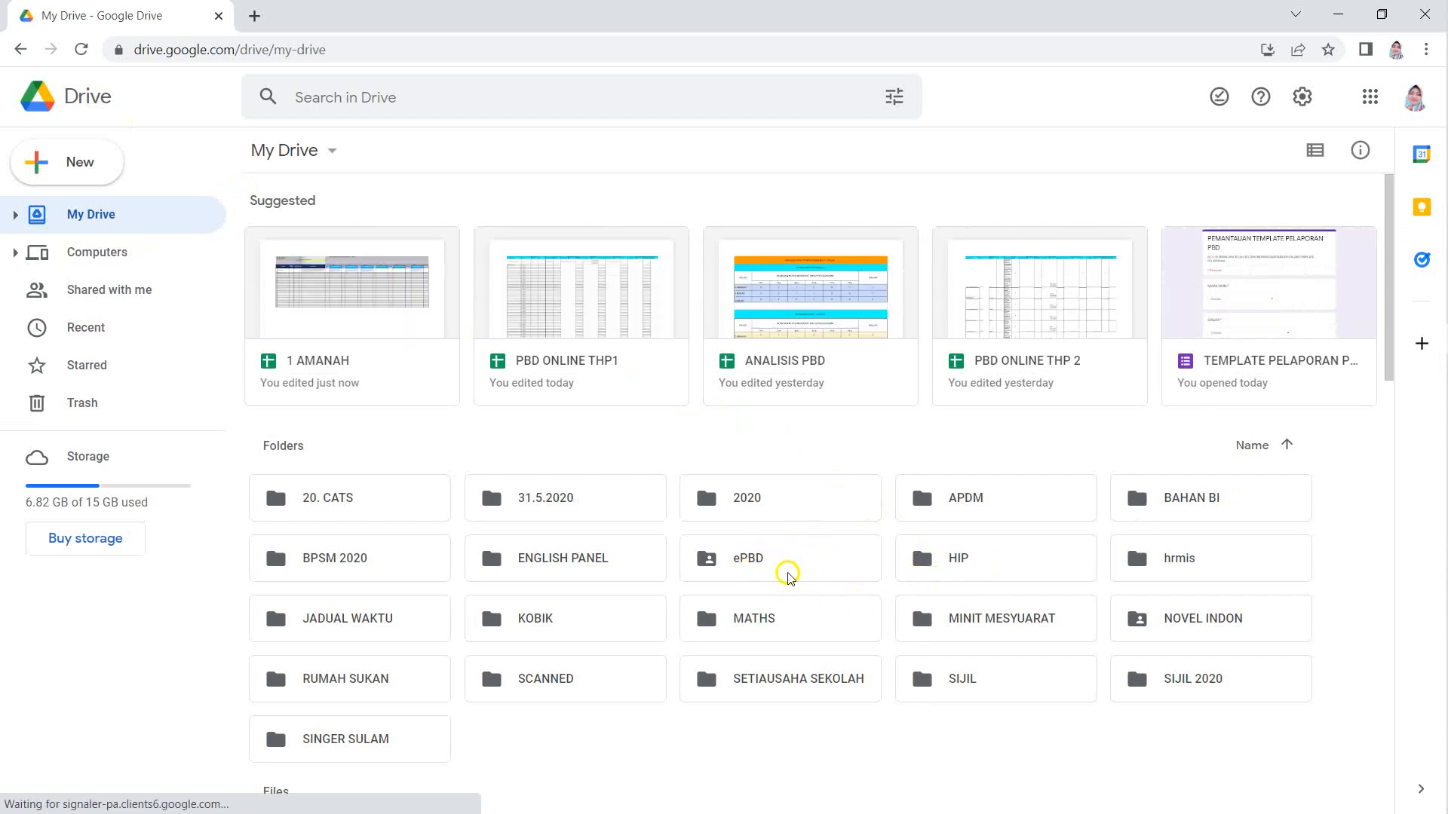
double_click(752, 564)
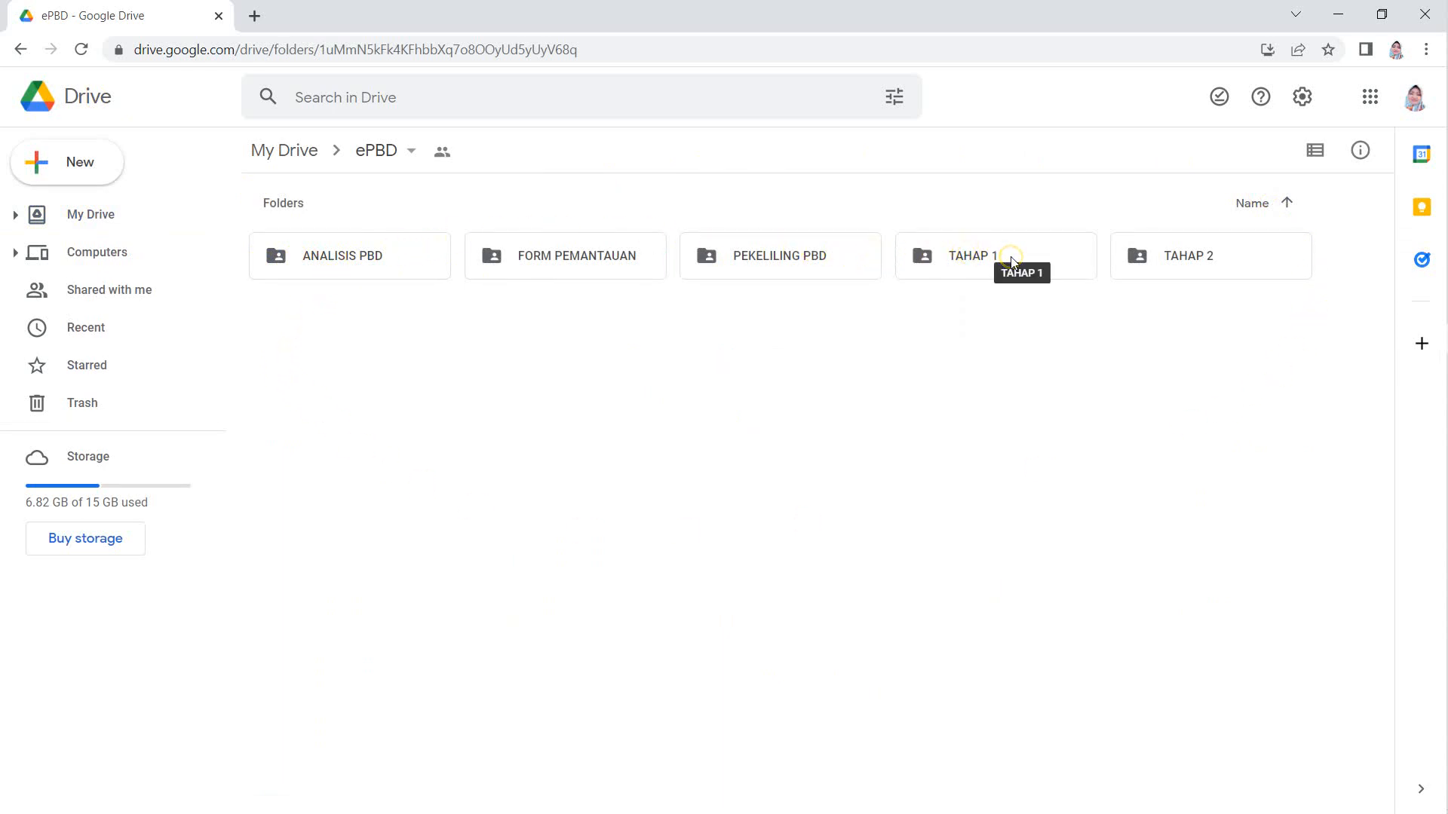
double_click(988, 258)
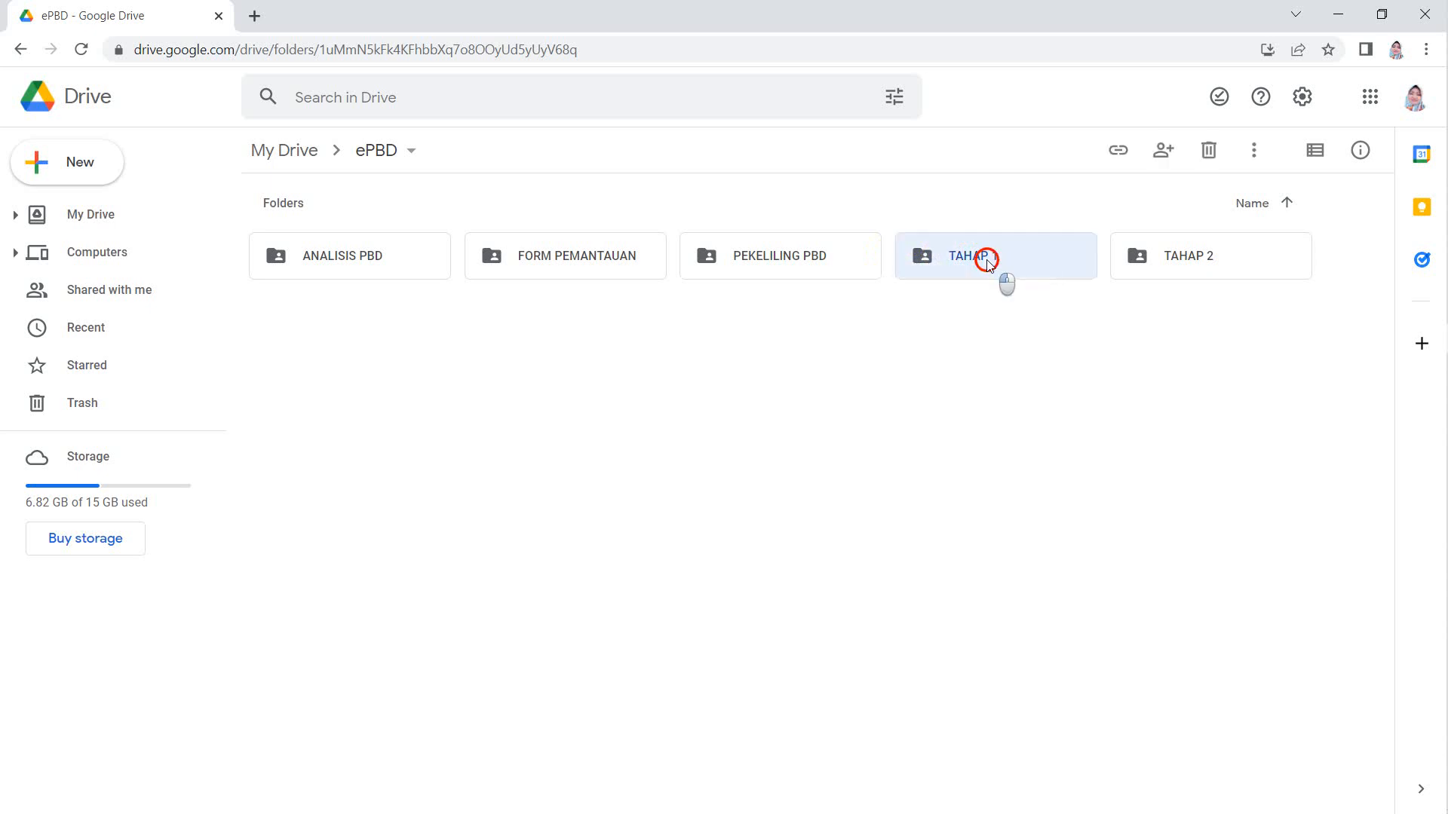
double_click(392, 259)
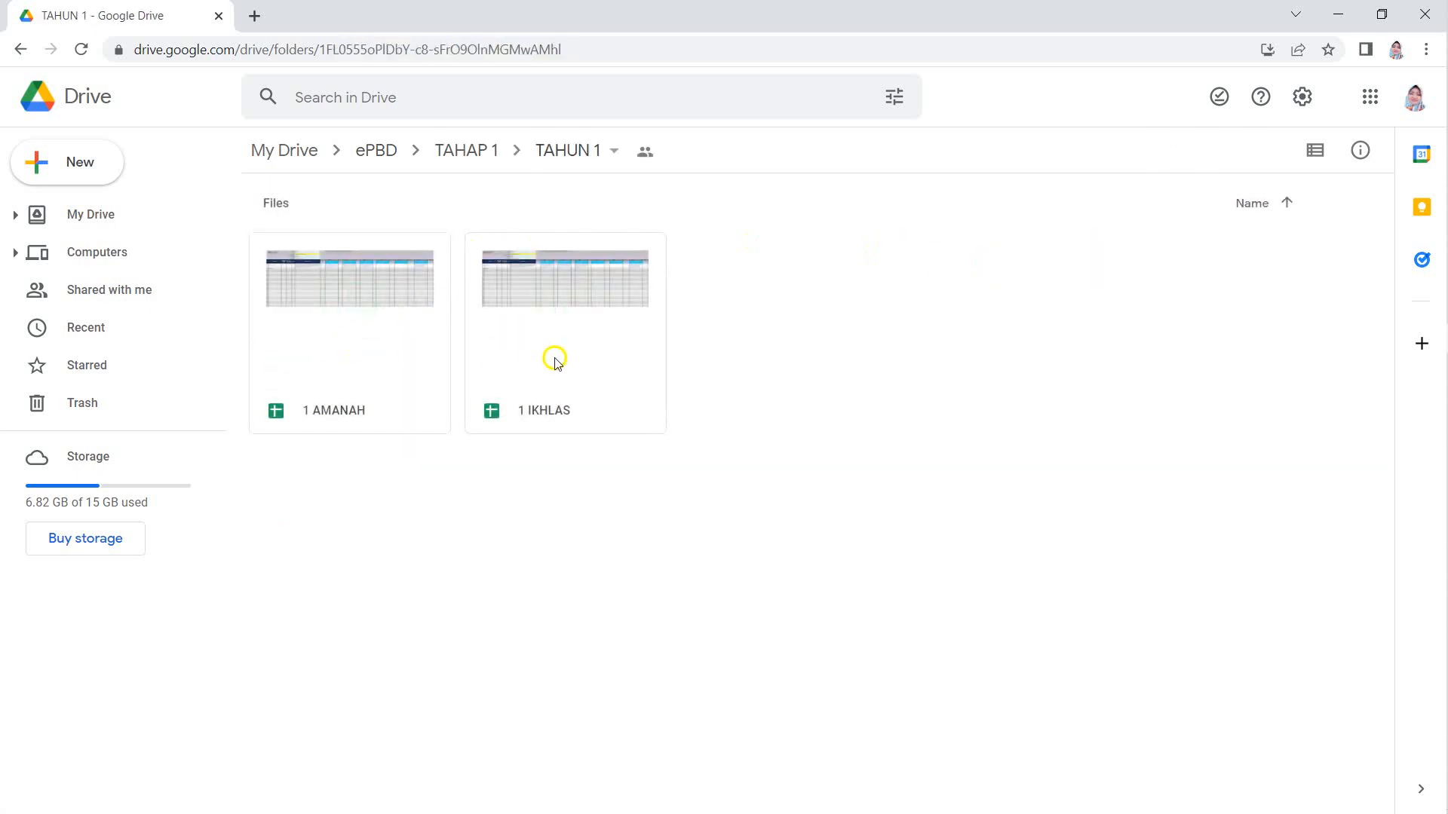
Make copies of both the 1 AMANAH and 1 IKHLAS spreadsheets in the TAHUN 1 folder
left_click(320, 360)
left_click(537, 360)
left_click(359, 374)
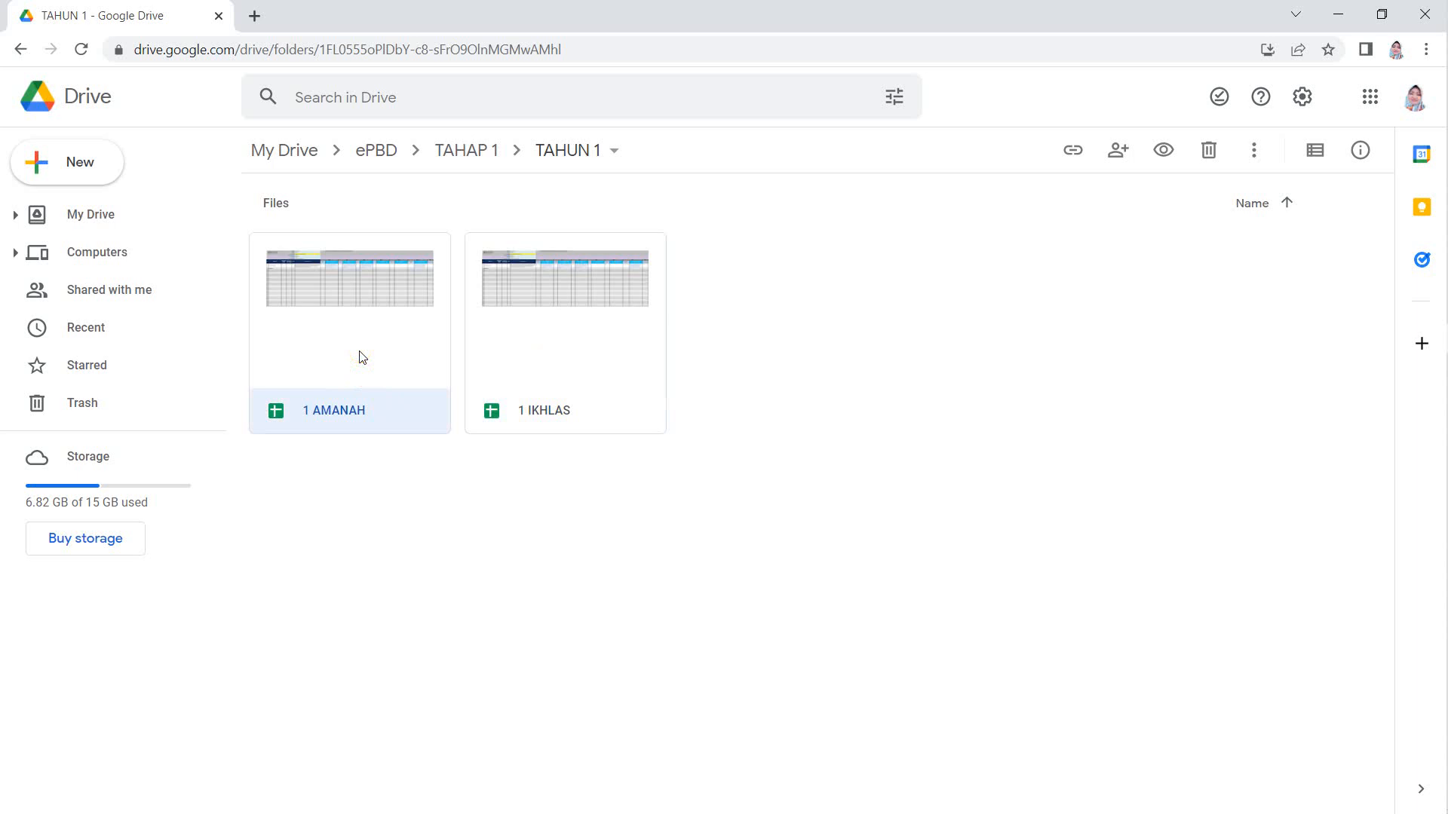
left_click(362, 395)
left_click(391, 365)
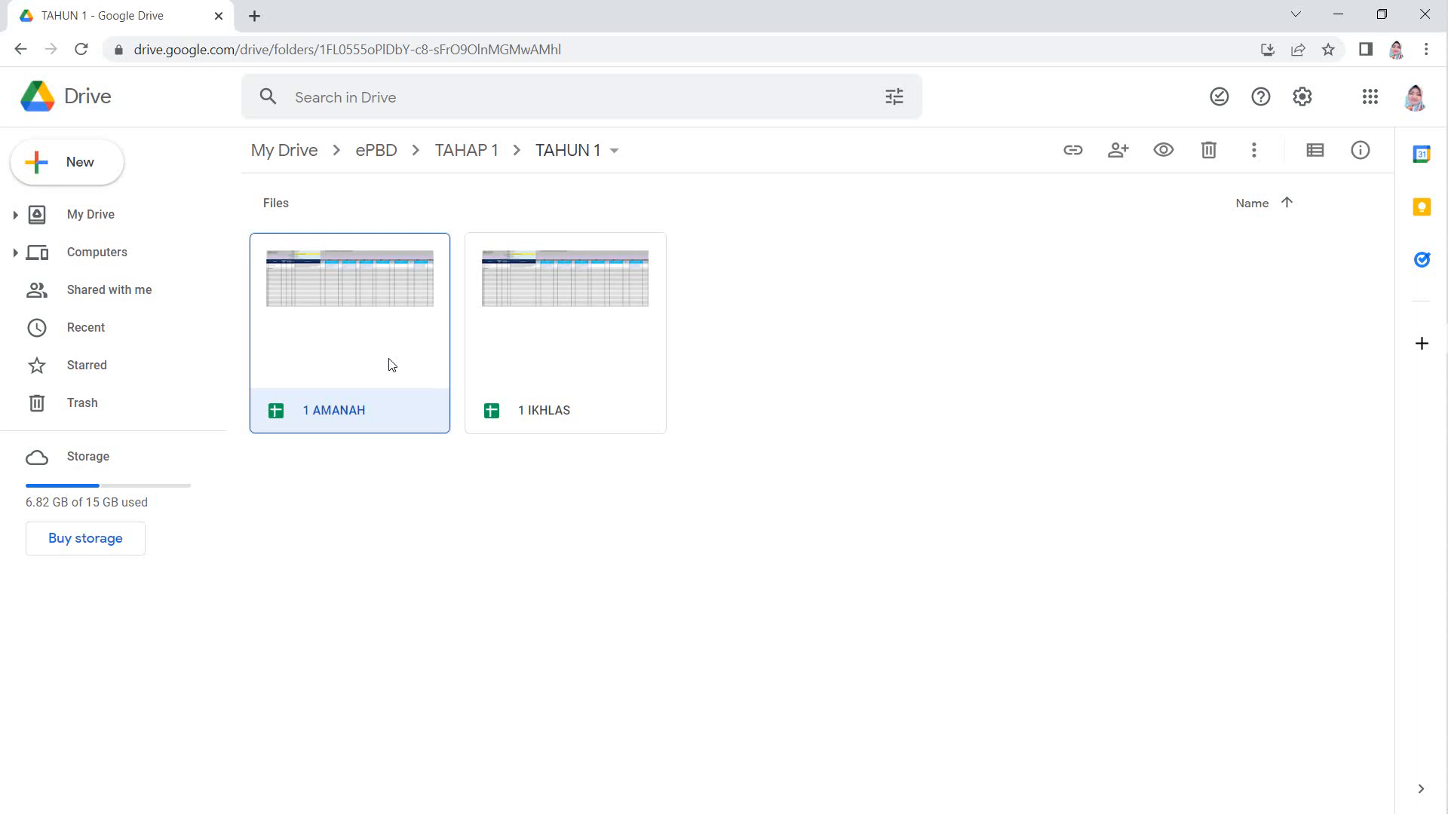
key("shift+Right")
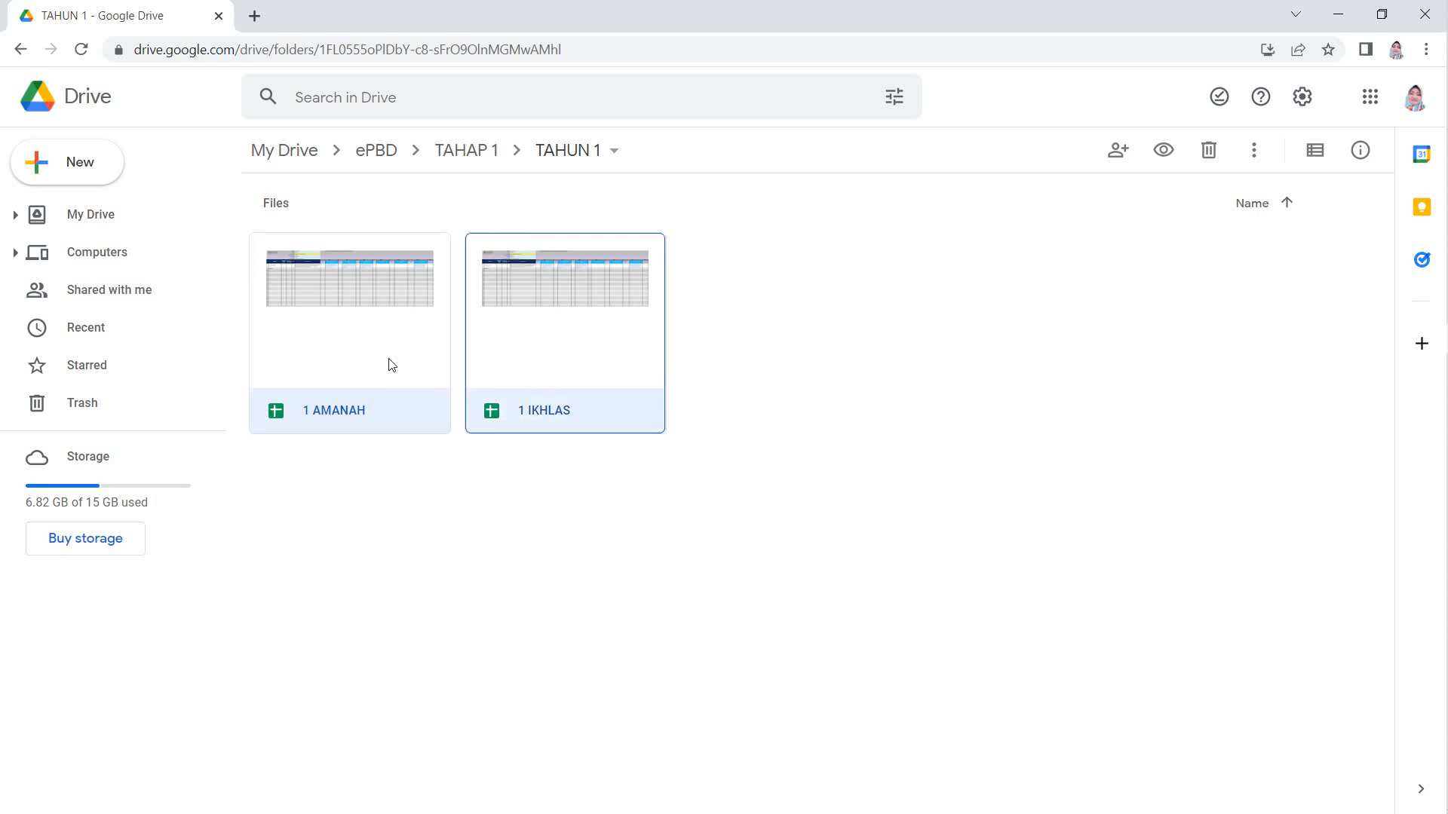
right_click(614, 348)
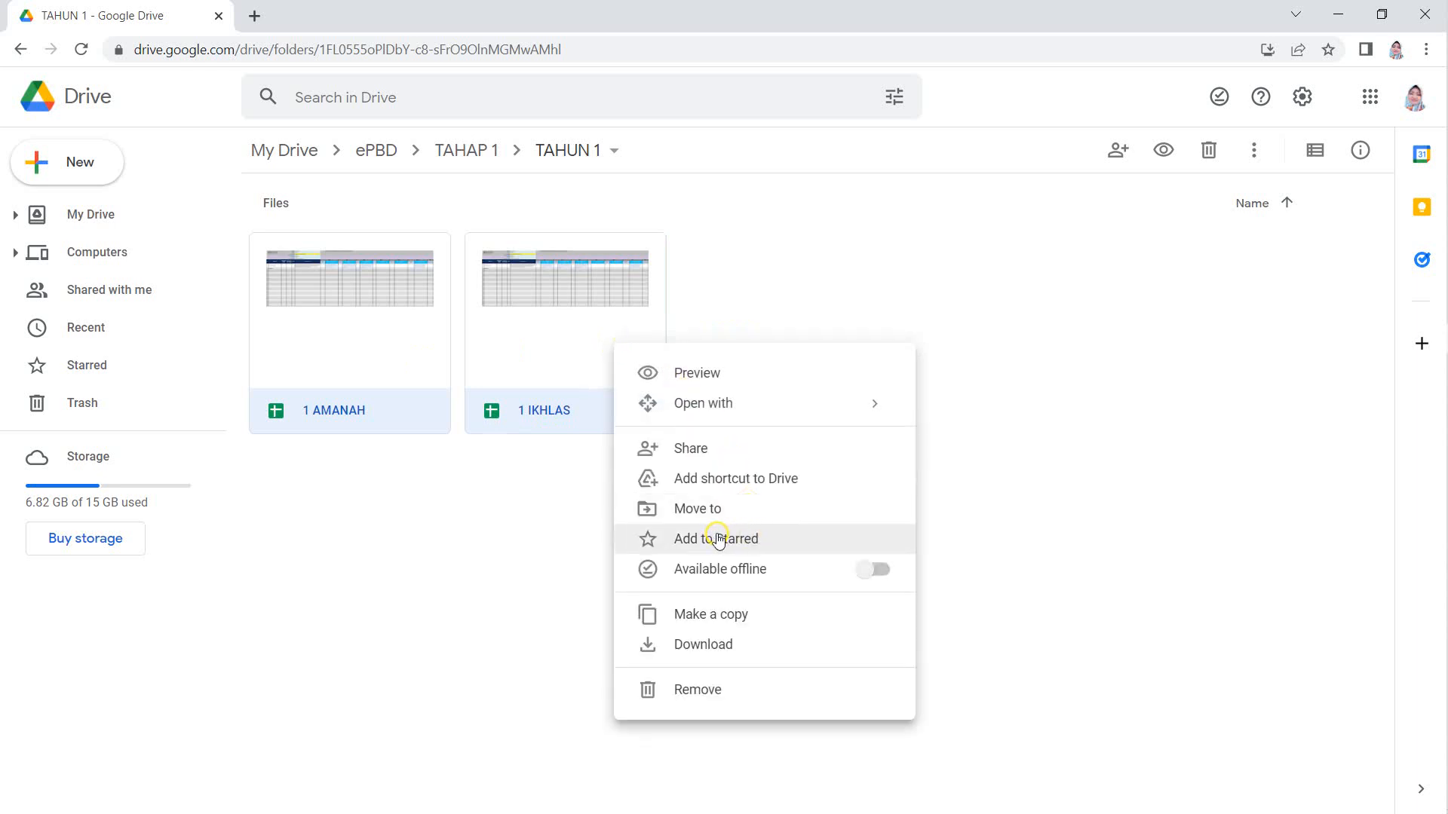
left_click(715, 618)
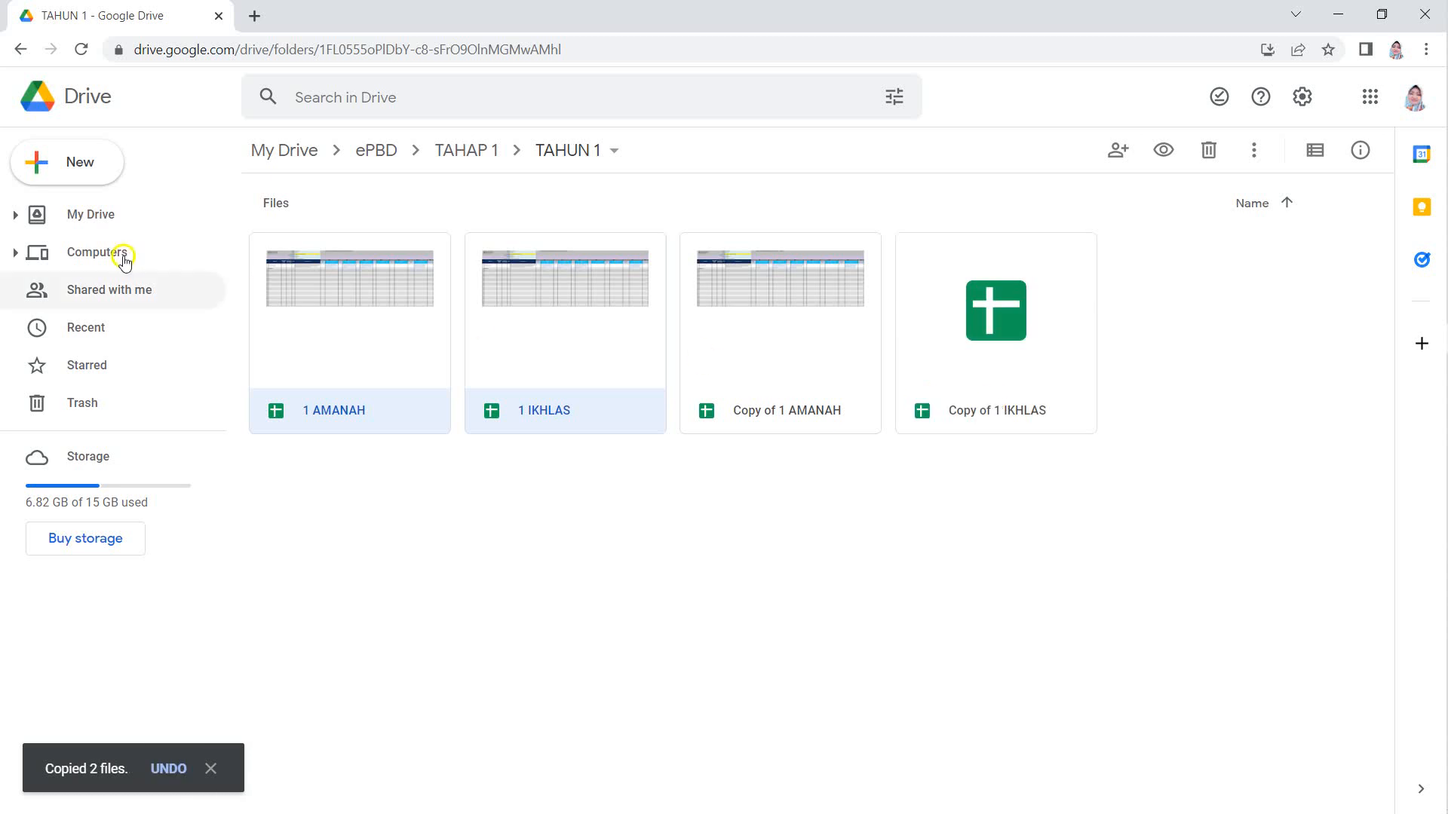
left_click(80, 163)
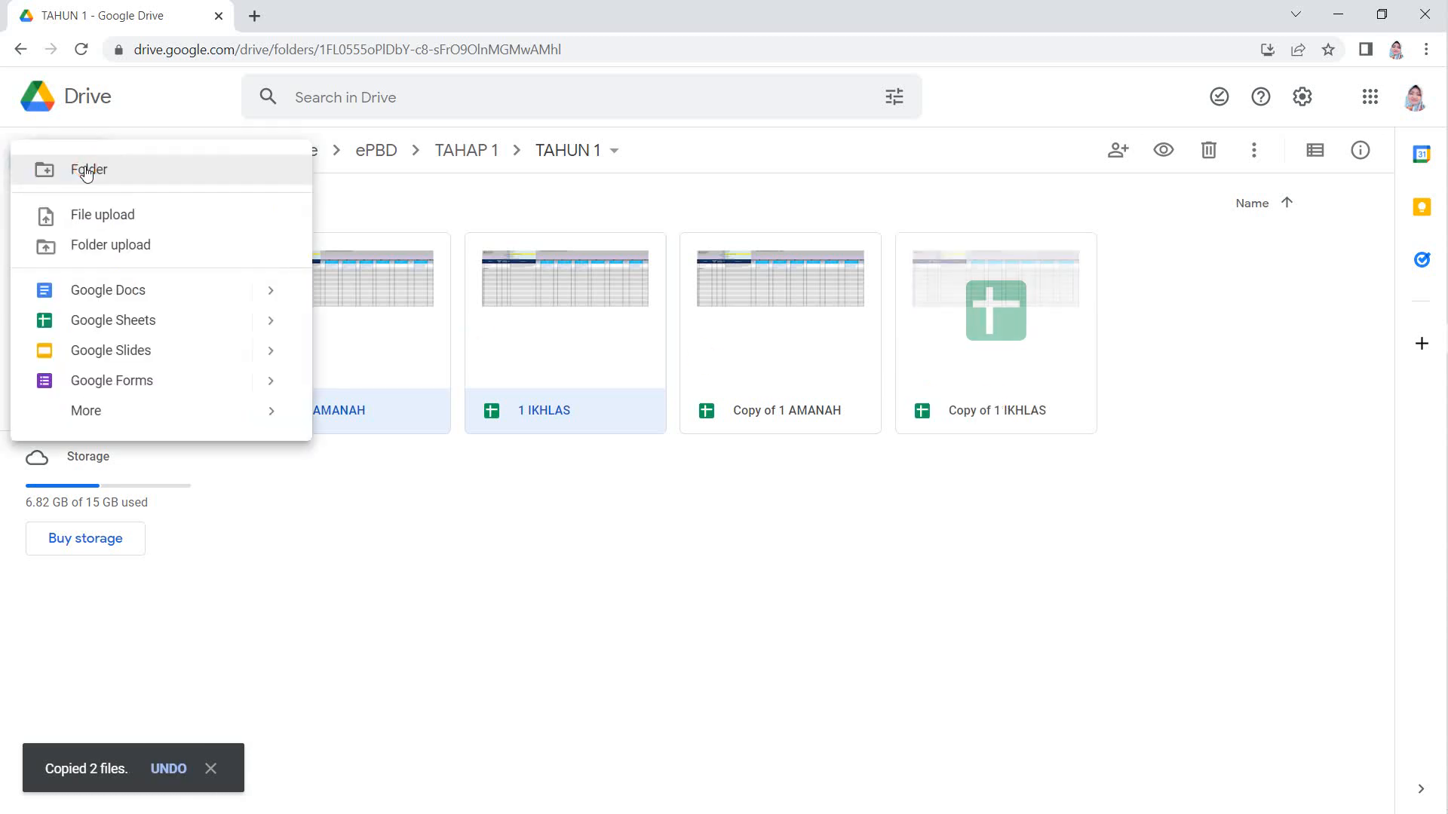
left_click(87, 172)
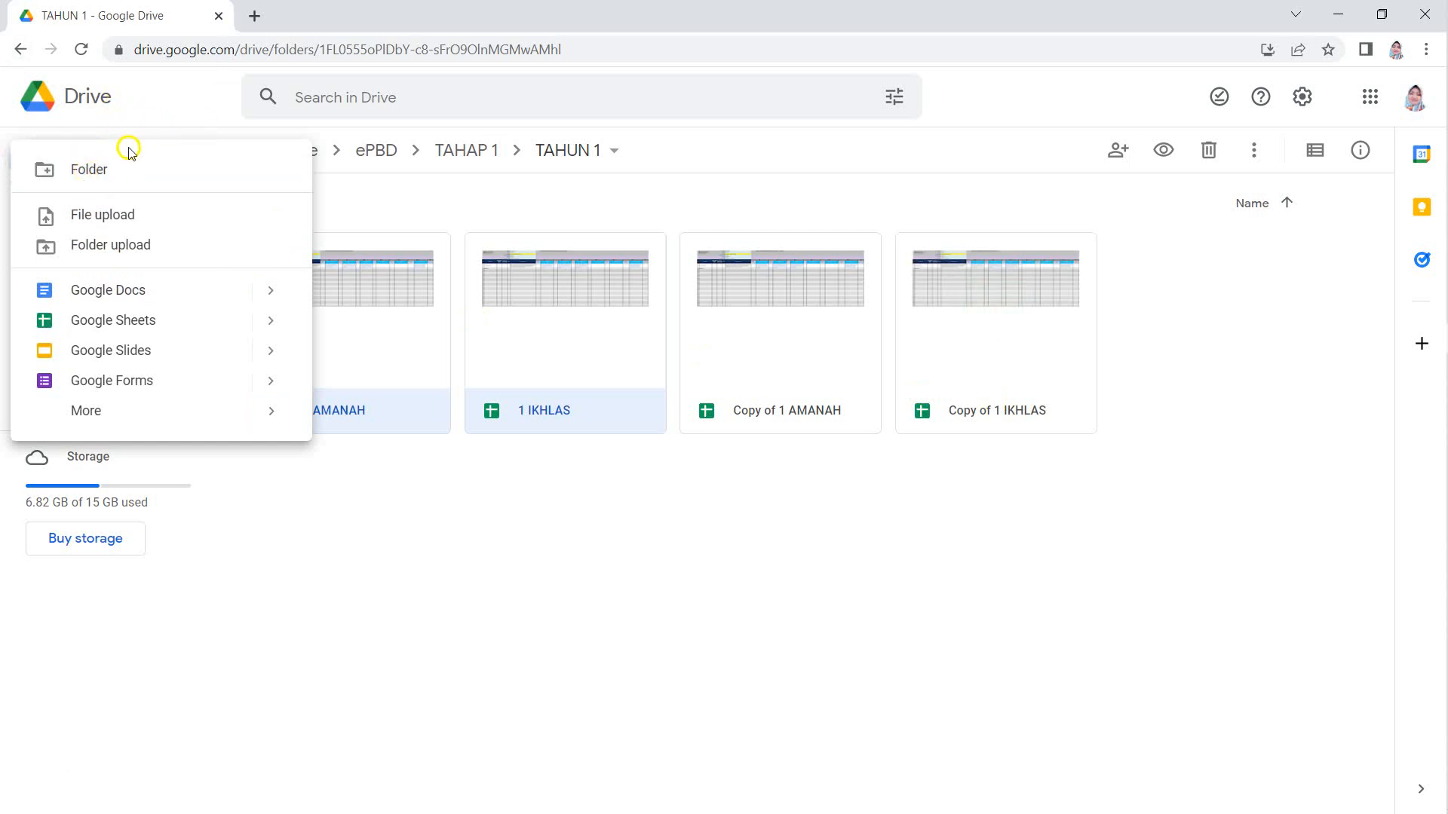
left_click(513, 532)
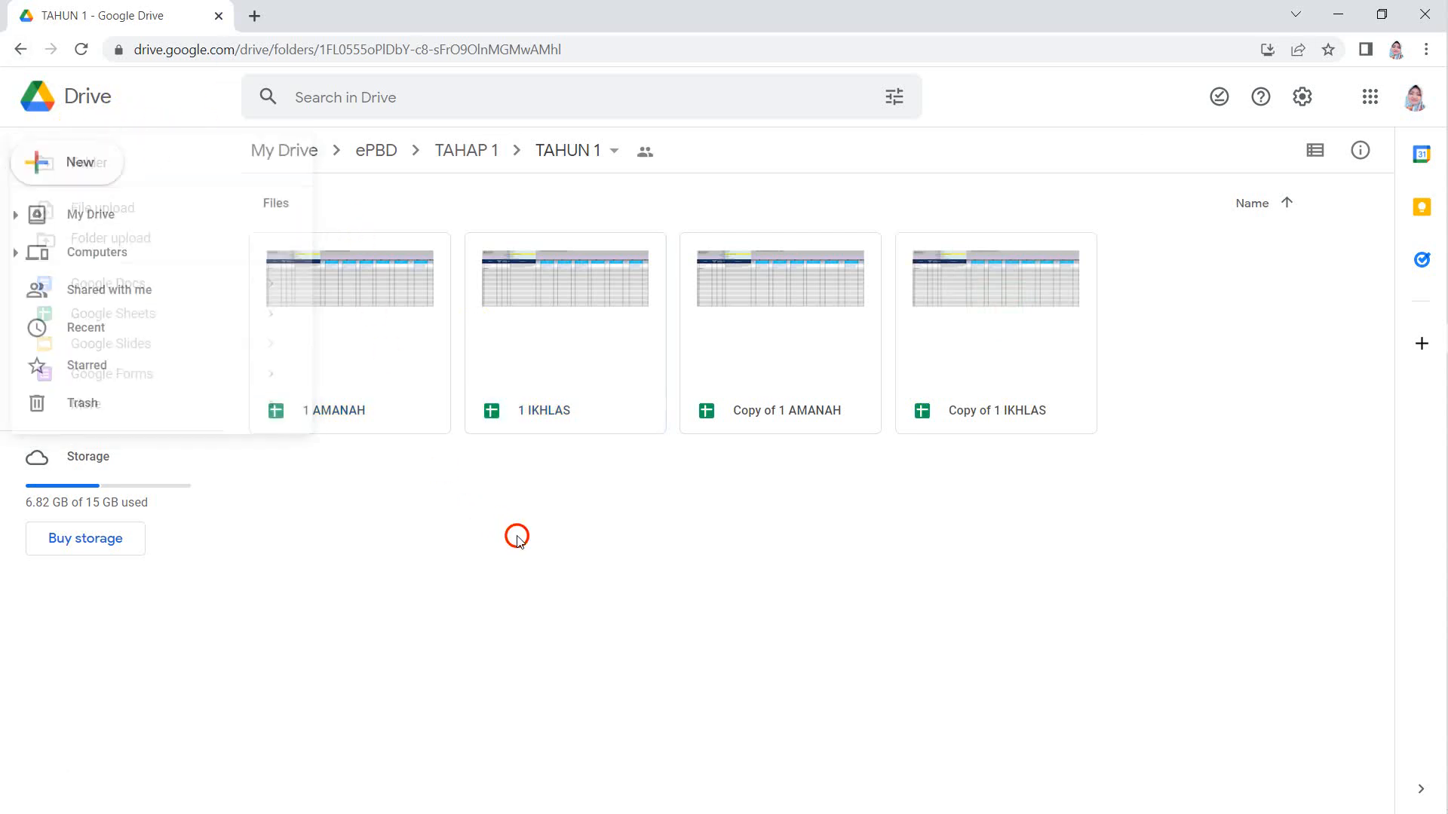
Return to the TAHAP 1 folder and create a new folder in it named "pertengahan tahun"
left_click(23, 51)
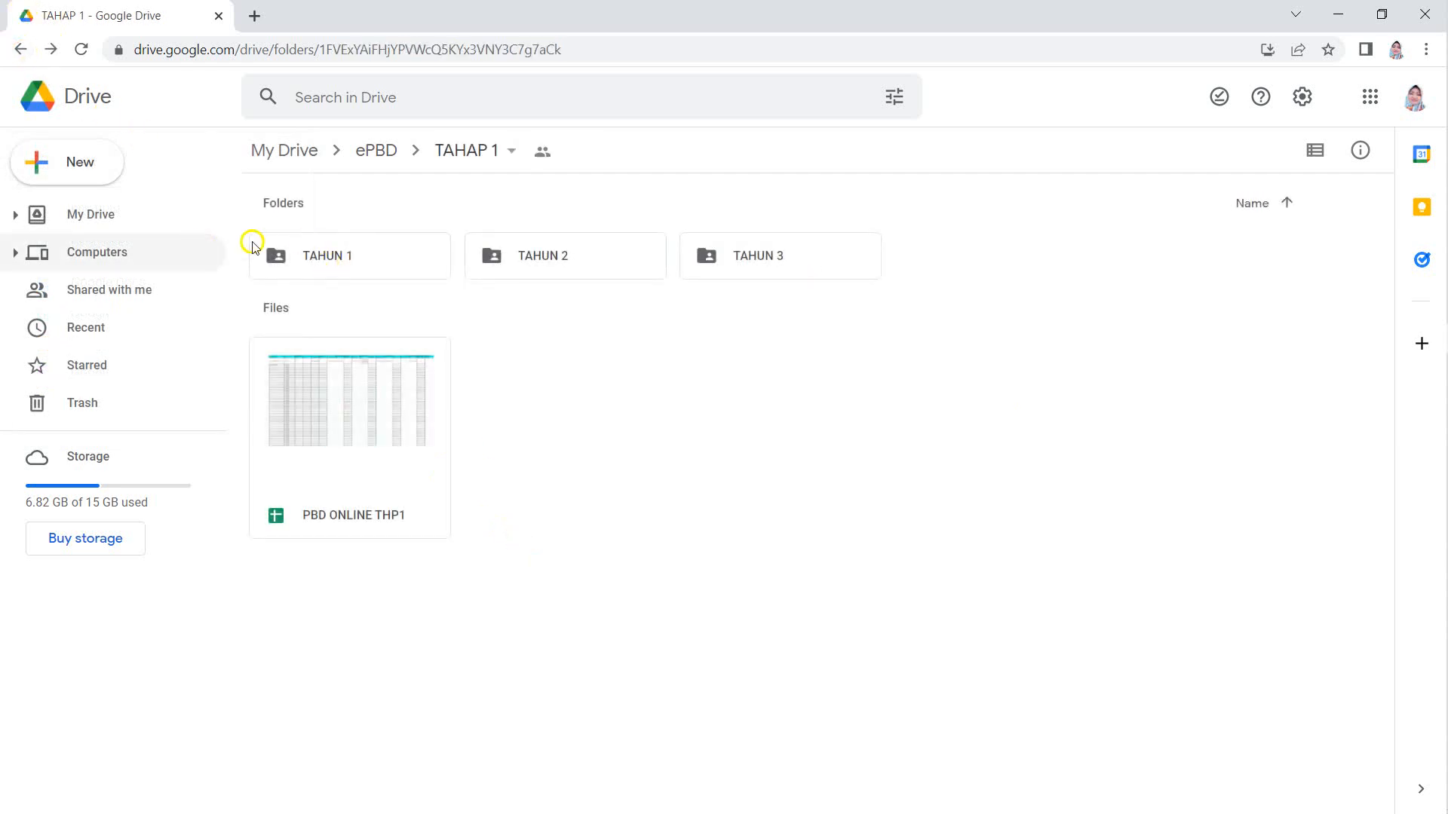
left_click(65, 166)
left_click(87, 169)
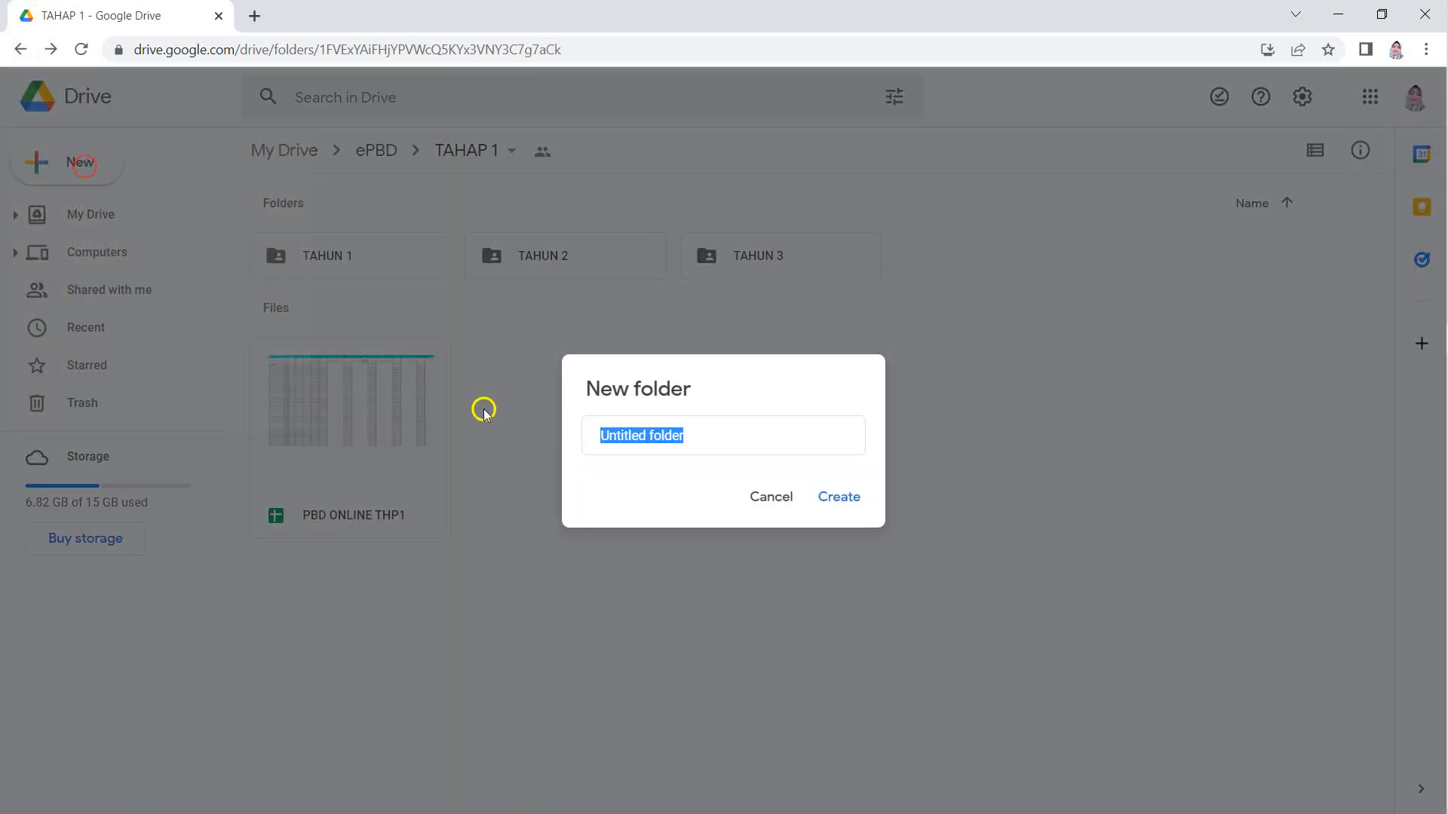
type("p")
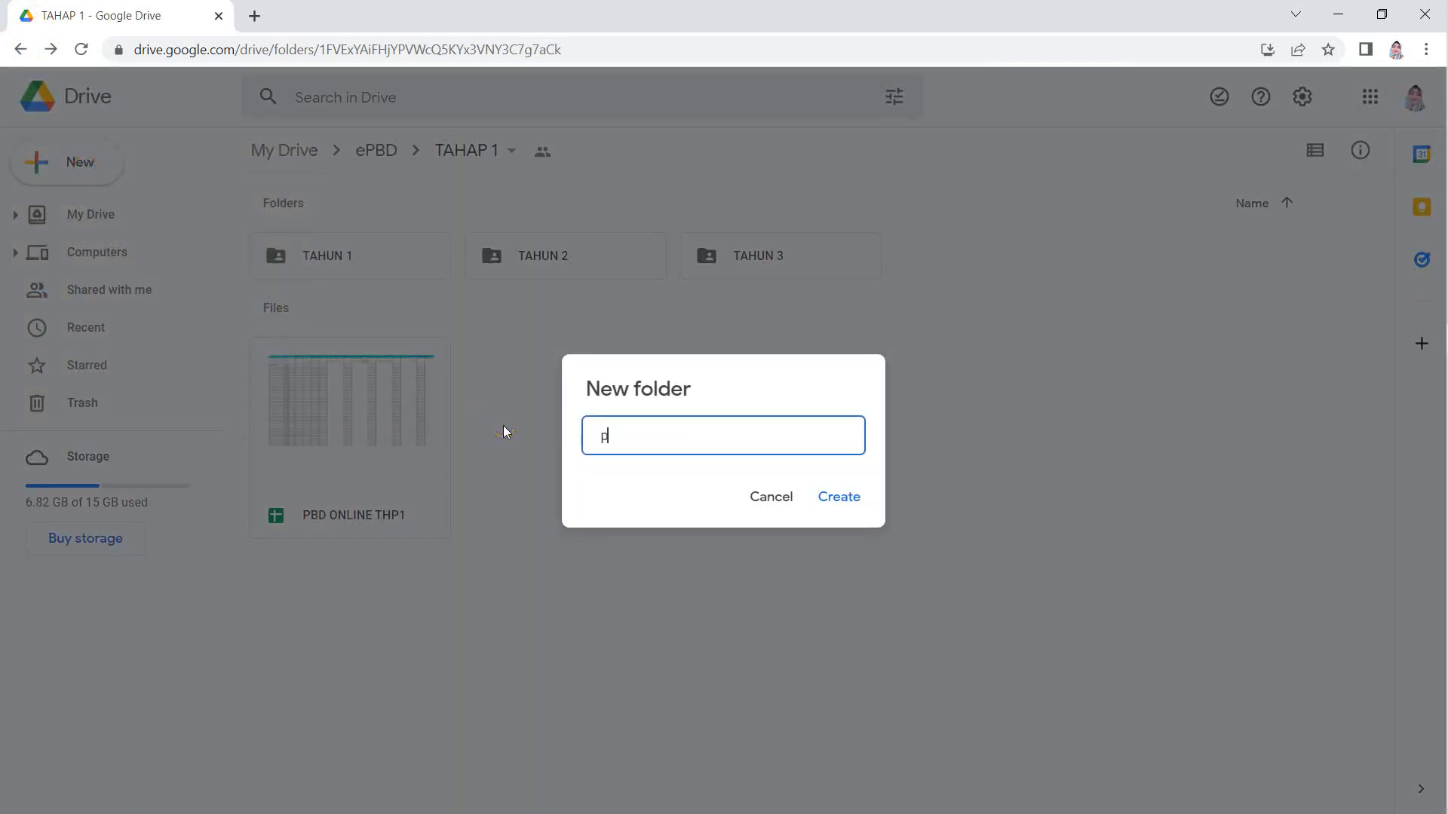
type("ertengahan tahun")
key("Return")
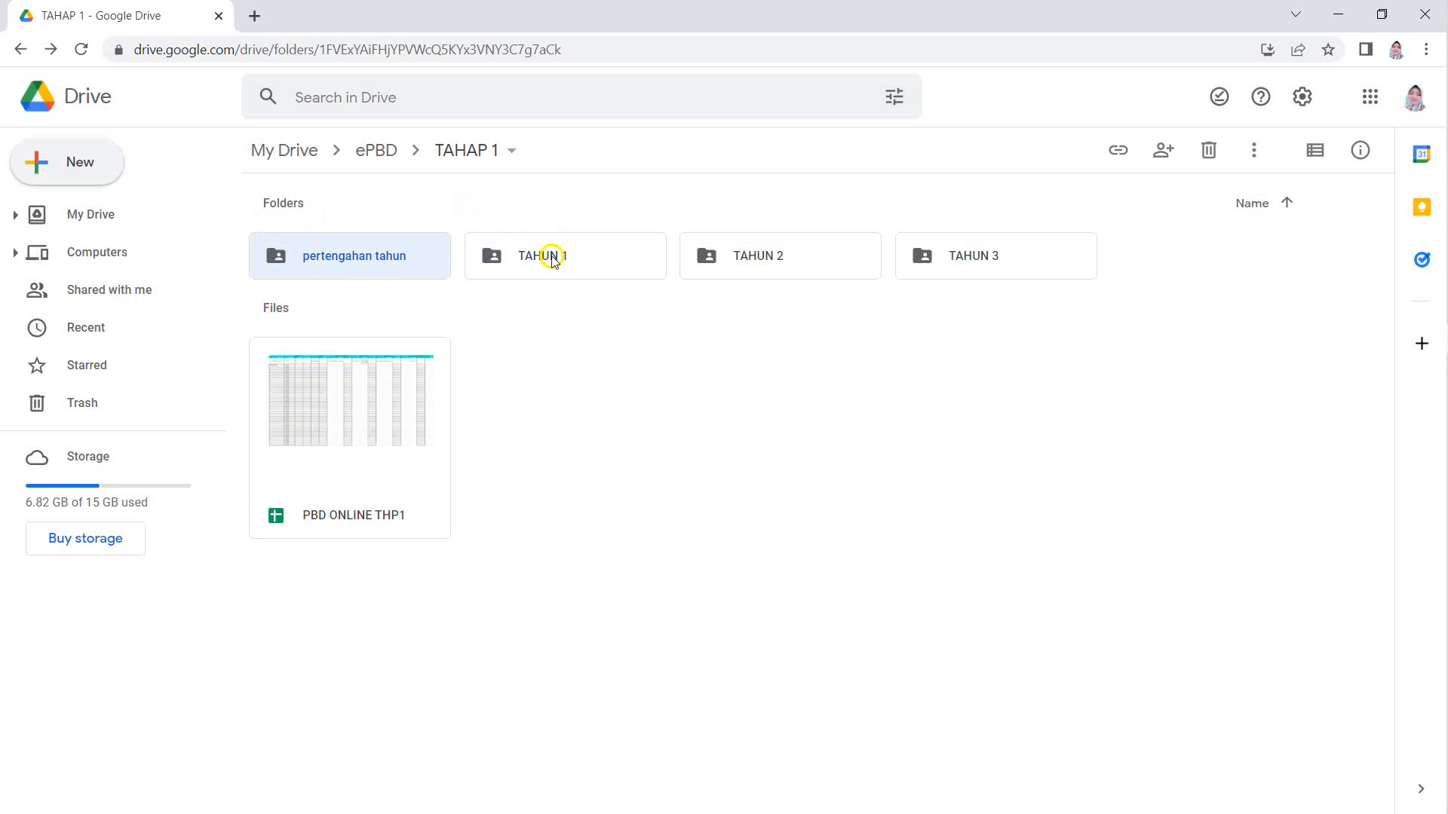
Move Copy of 1 AMANAH and Copy of 1 IKHLAS from TAHUN 1 to the "pertengahan tahun" folder, accepting the access change
double_click(553, 260)
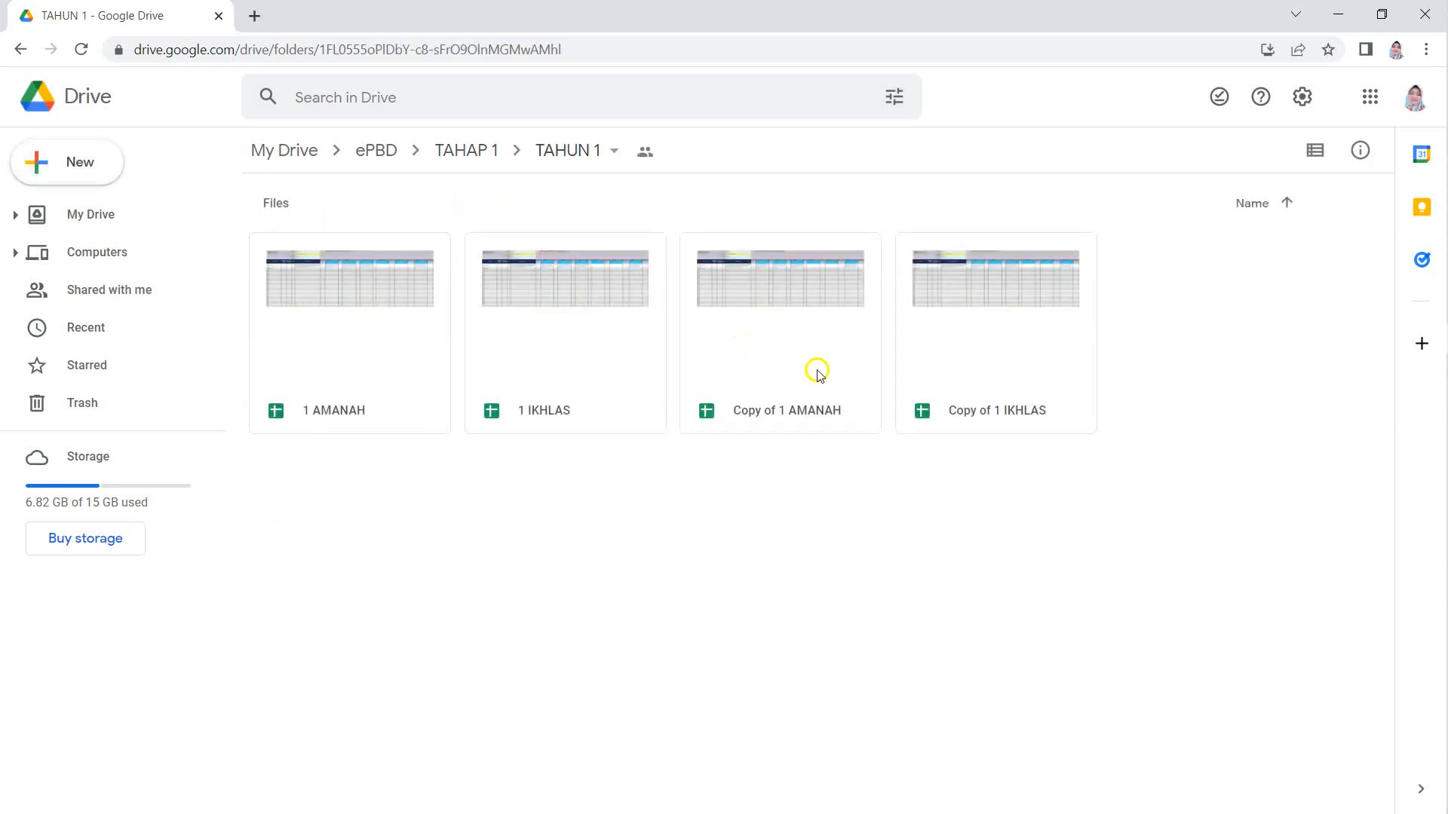
left_click(820, 416)
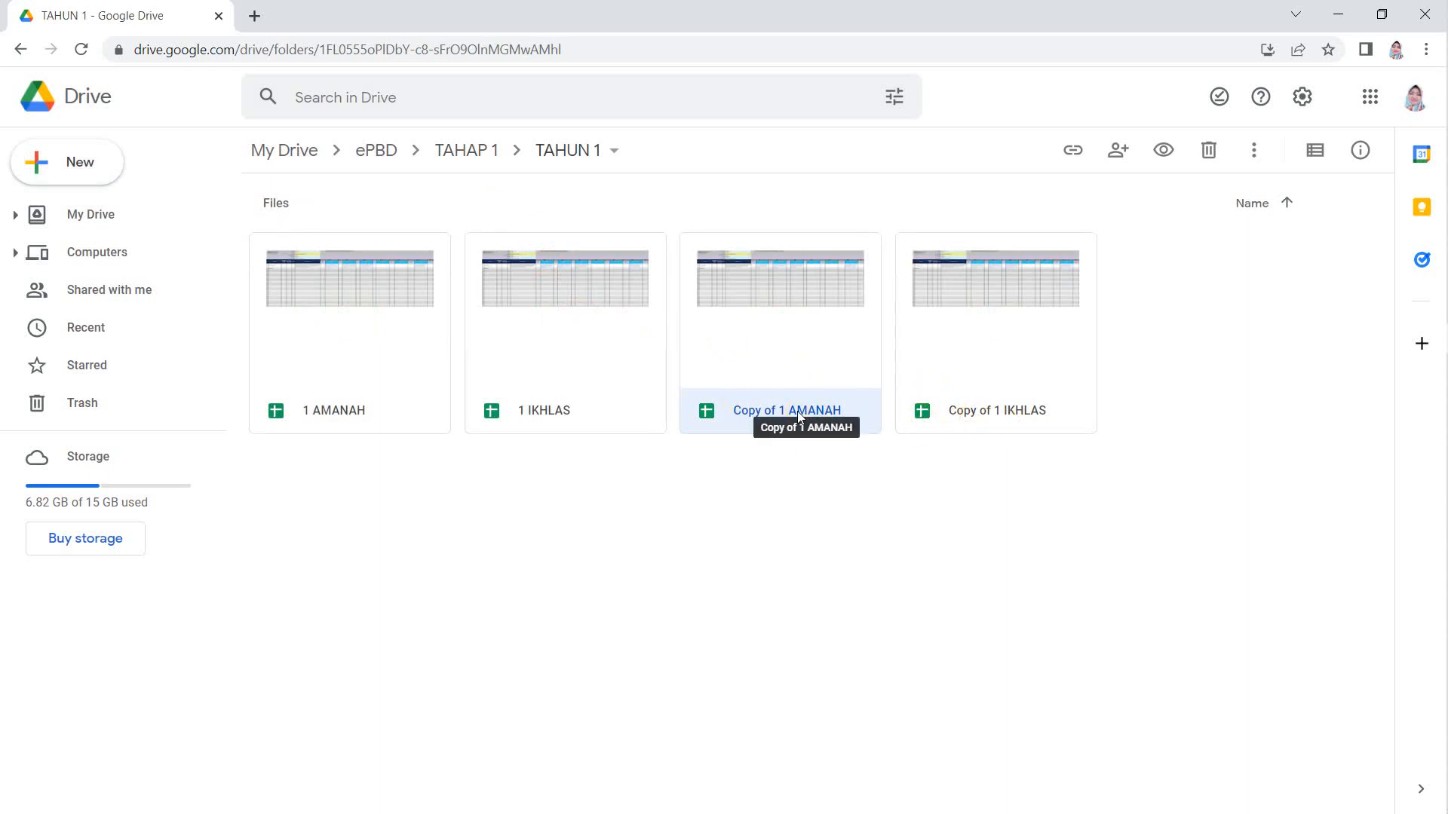
left_click(788, 349)
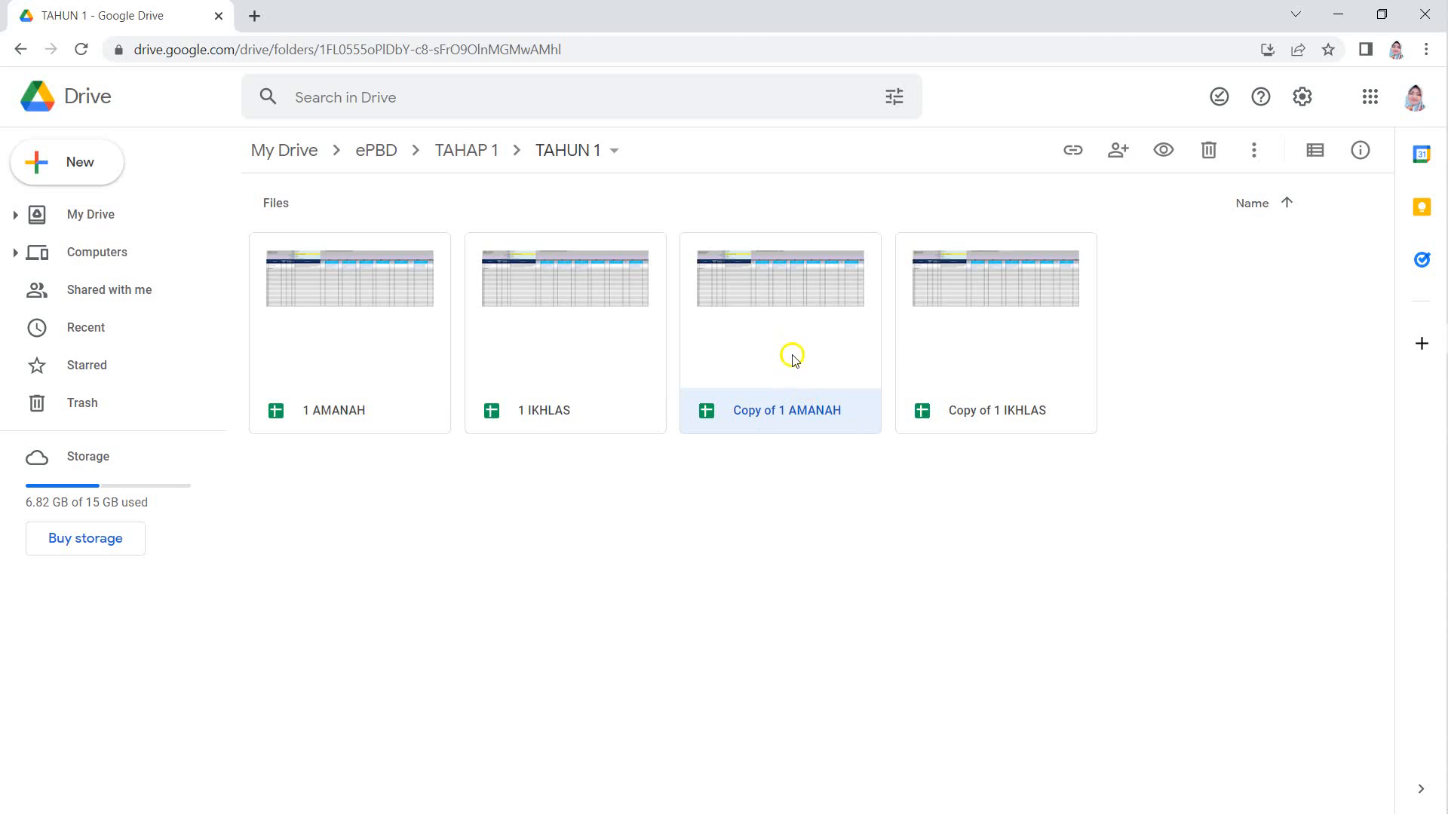
left_click(975, 396, "ctrl")
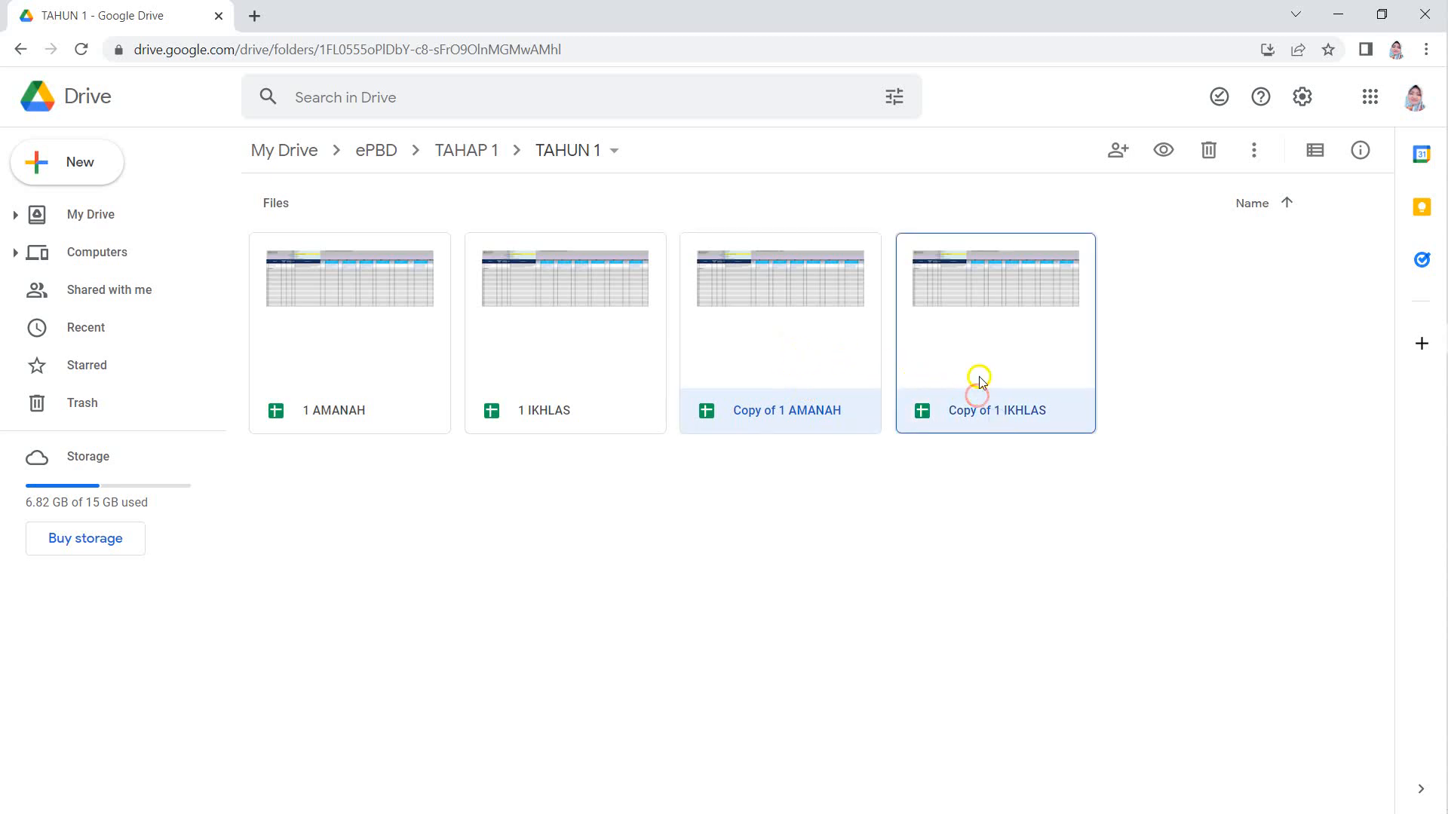
right_click(1030, 340)
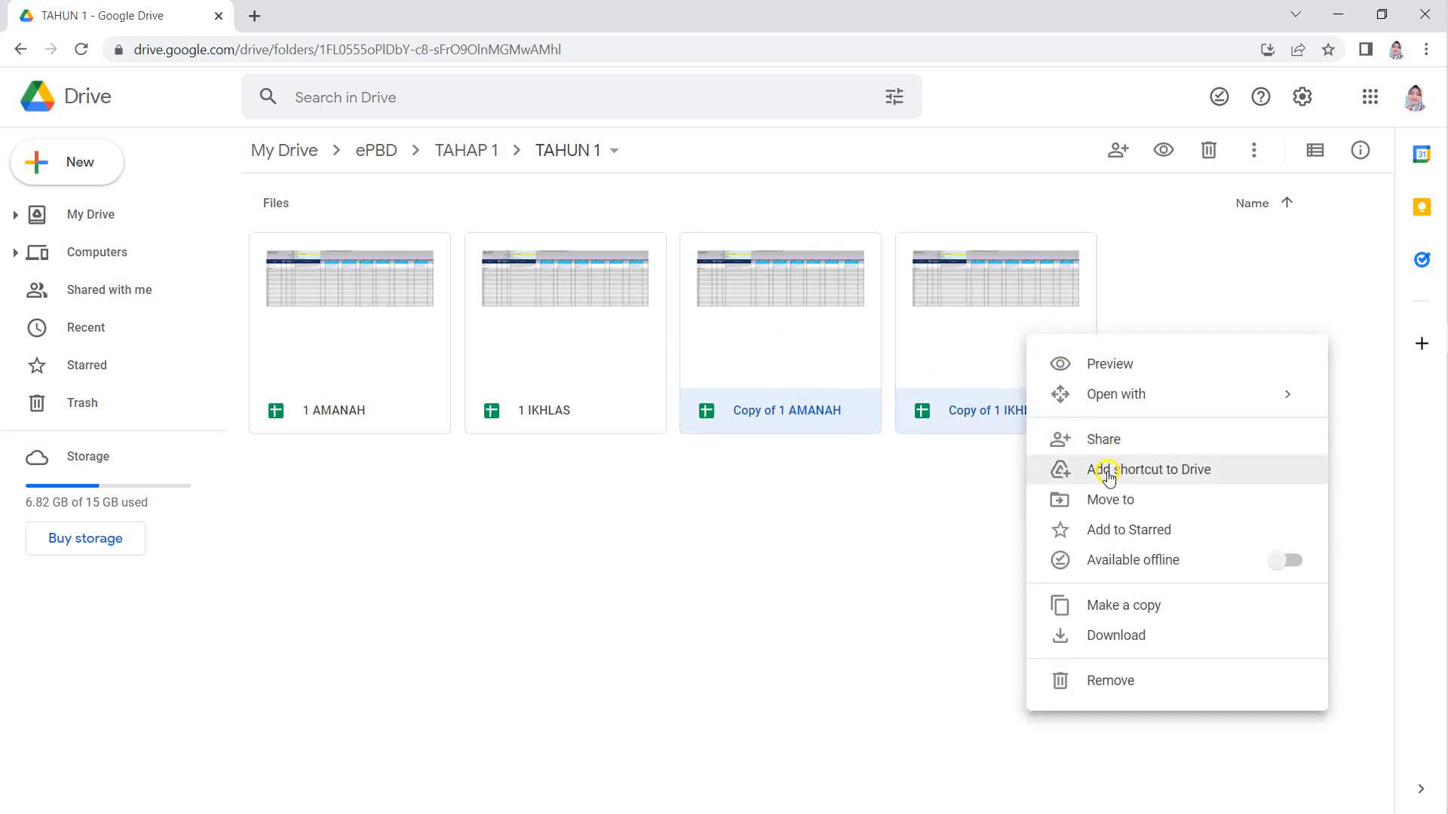
left_click(1114, 502)
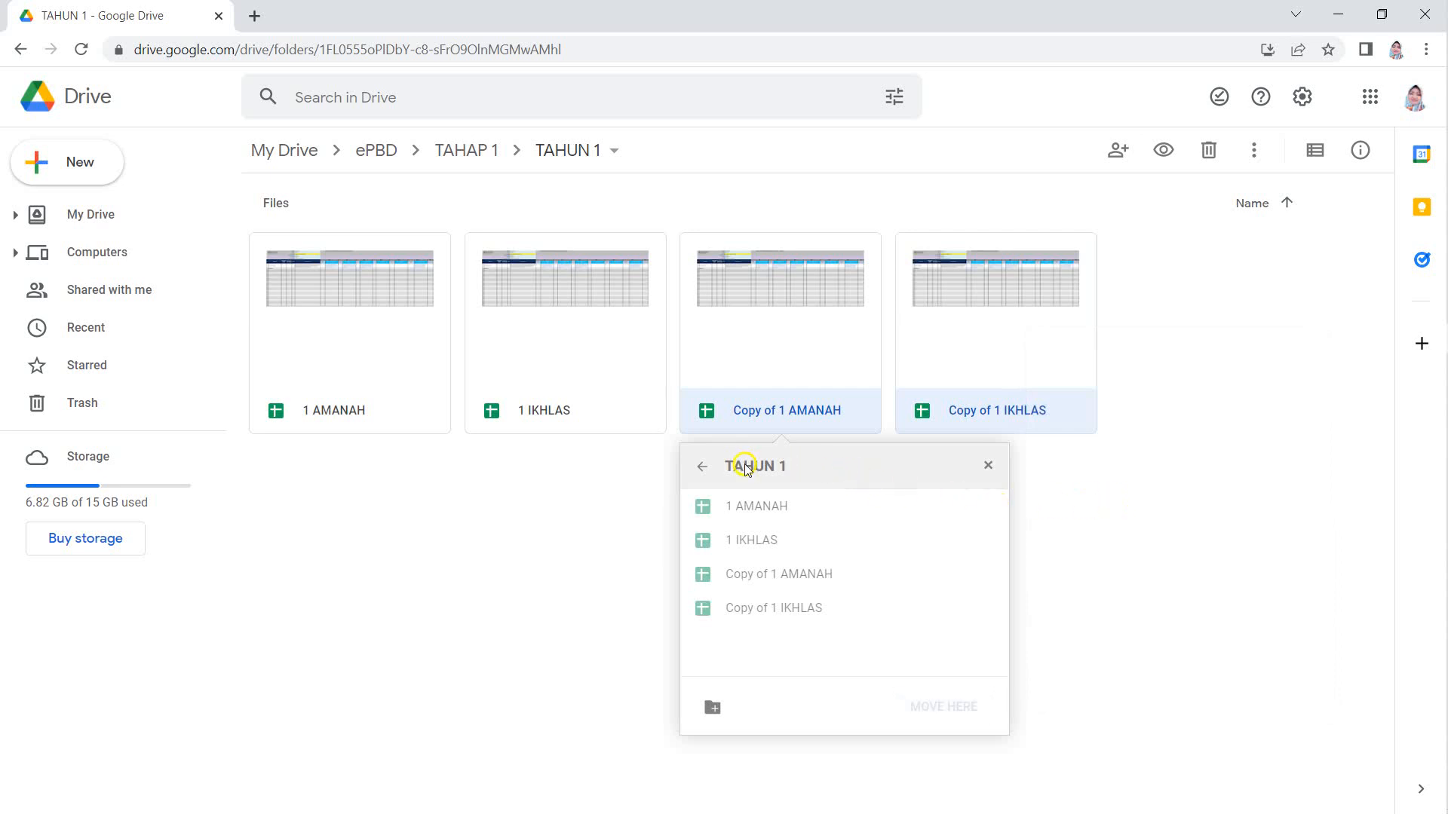
left_click(702, 466)
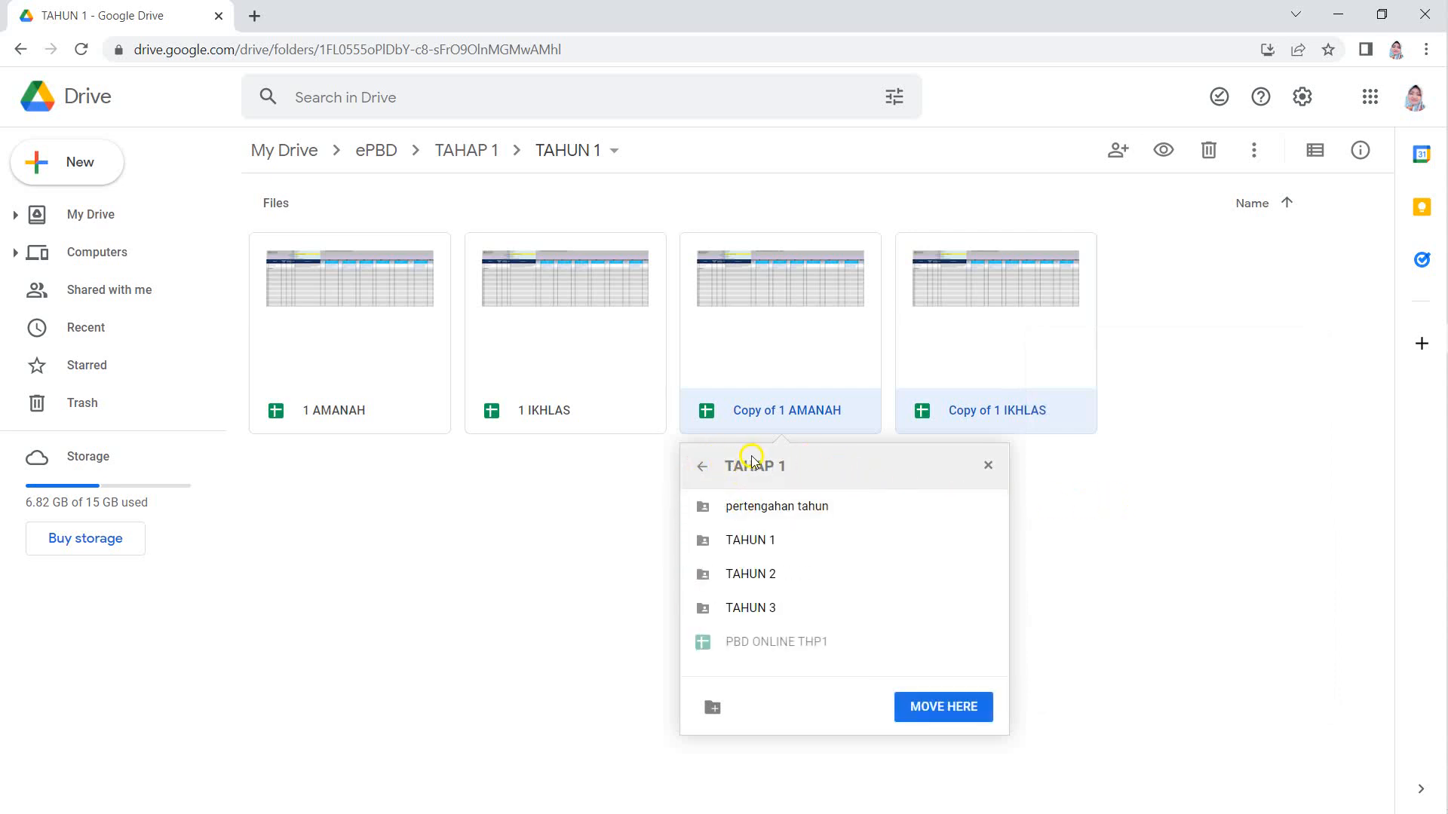
left_click(768, 508)
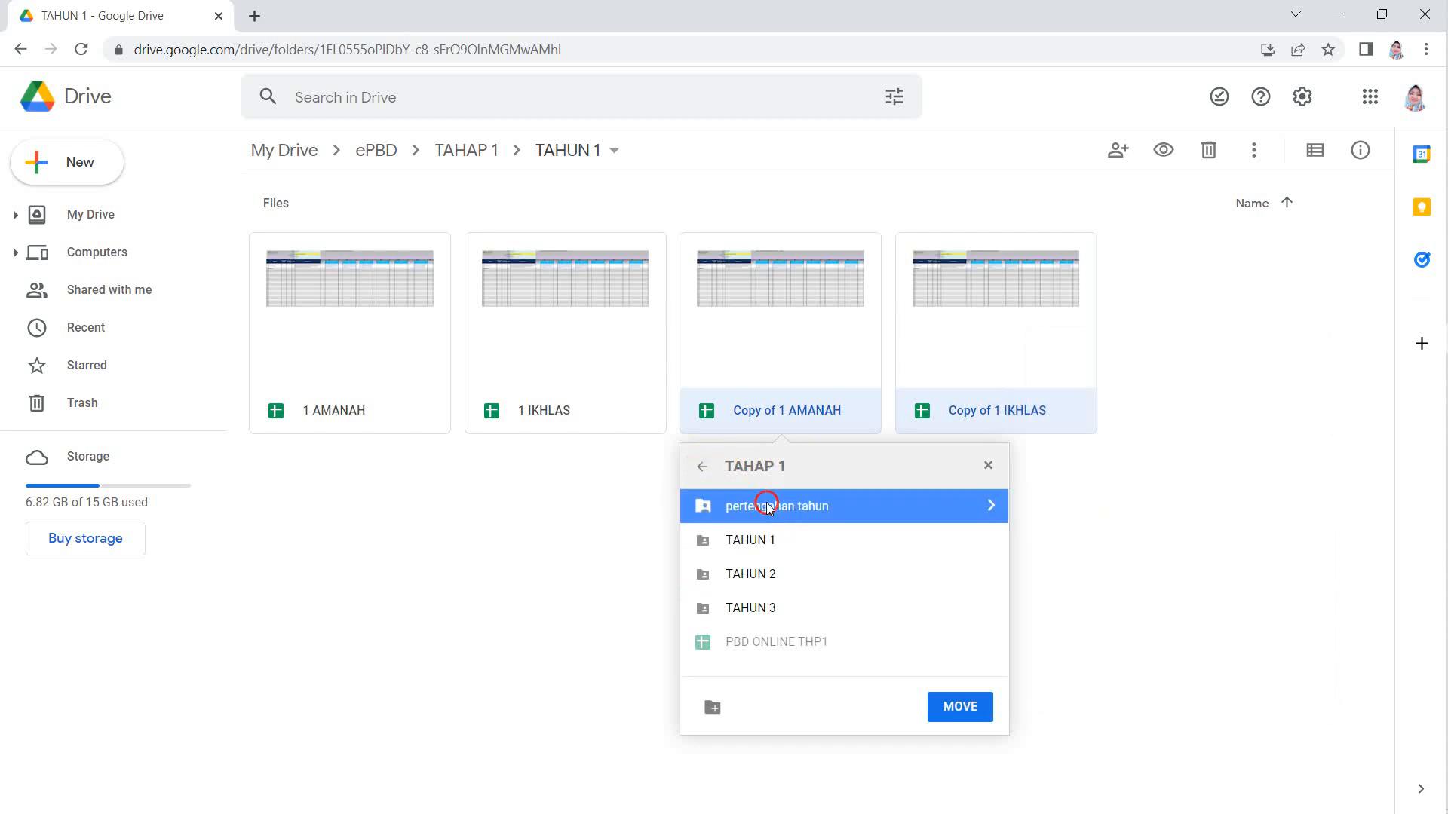
left_click(960, 707)
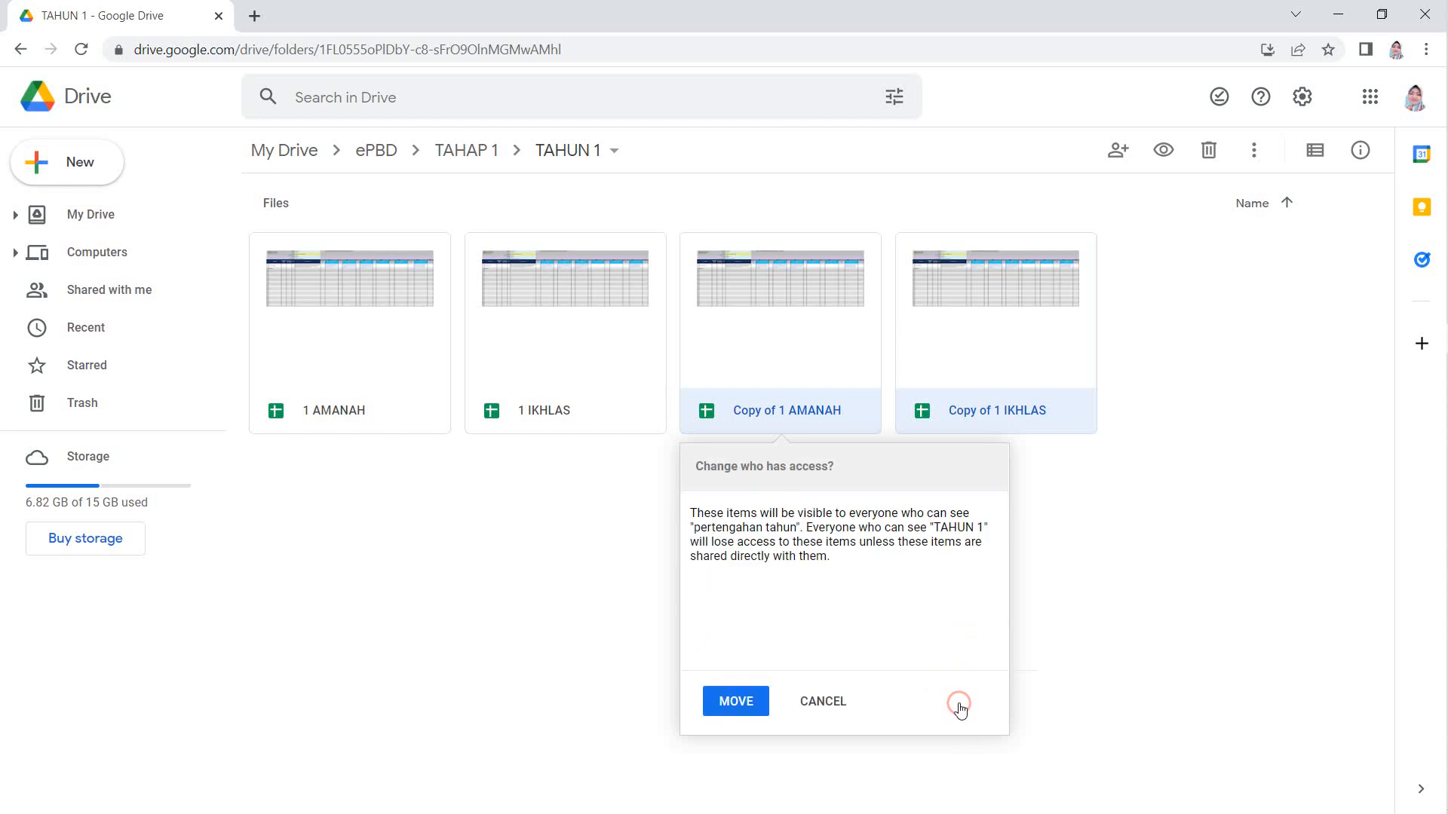
left_click(737, 707)
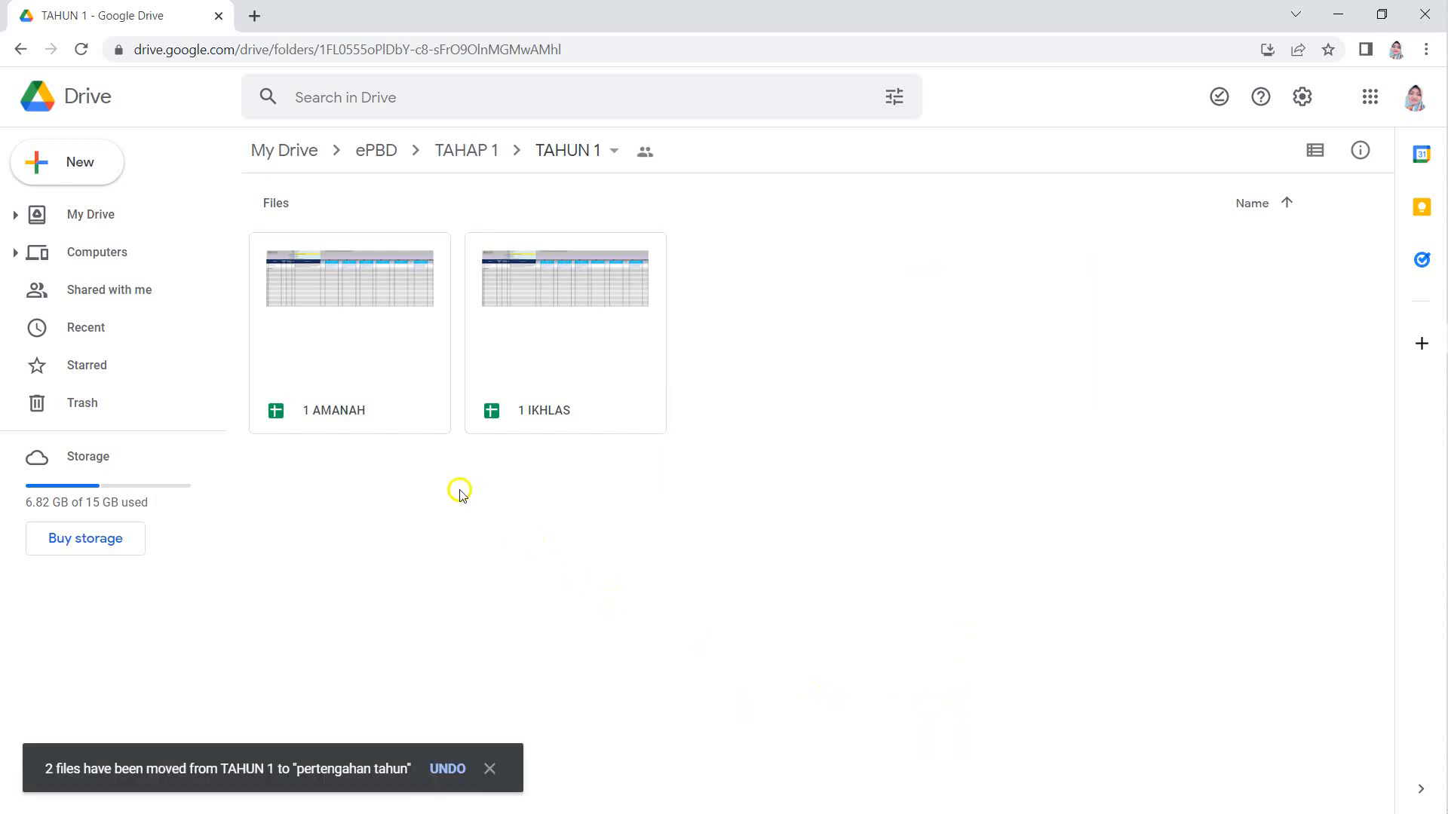
Open the original 1 AMANAH spreadsheet from TAHUN 1 for a brief look and return to the Drive folder
left_click(385, 289)
left_click(345, 334)
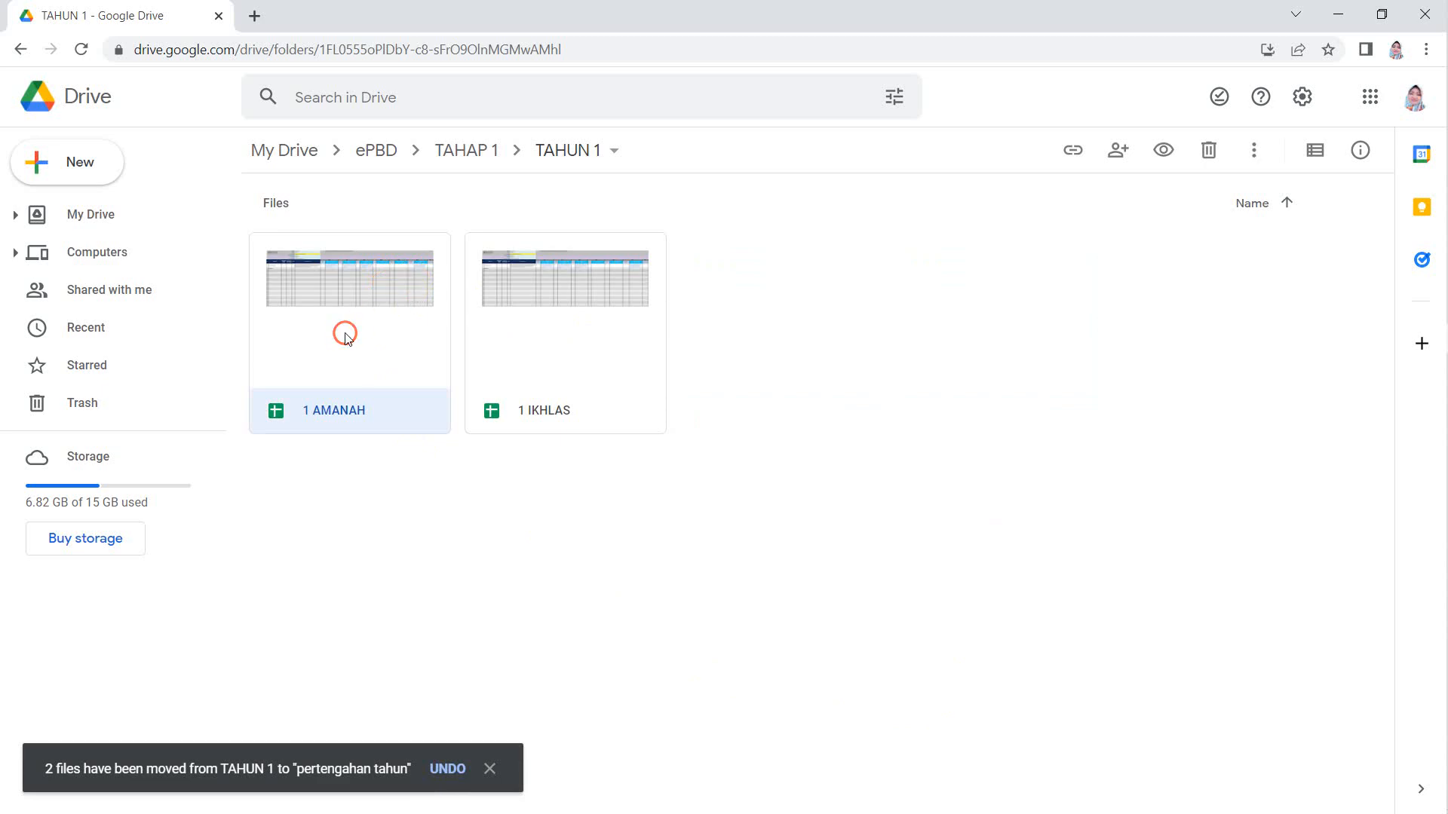
double_click(345, 335)
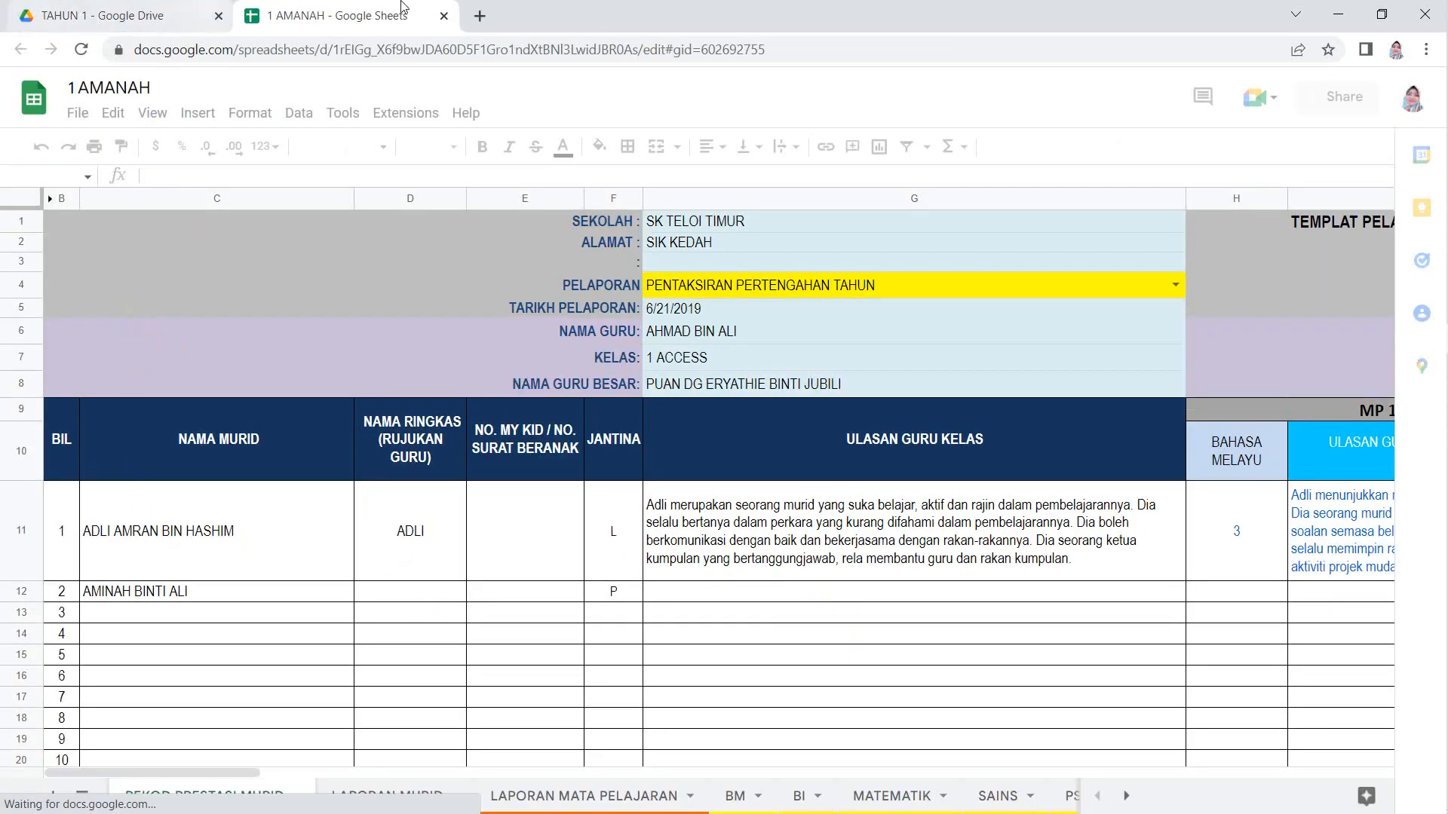
left_click(99, 17)
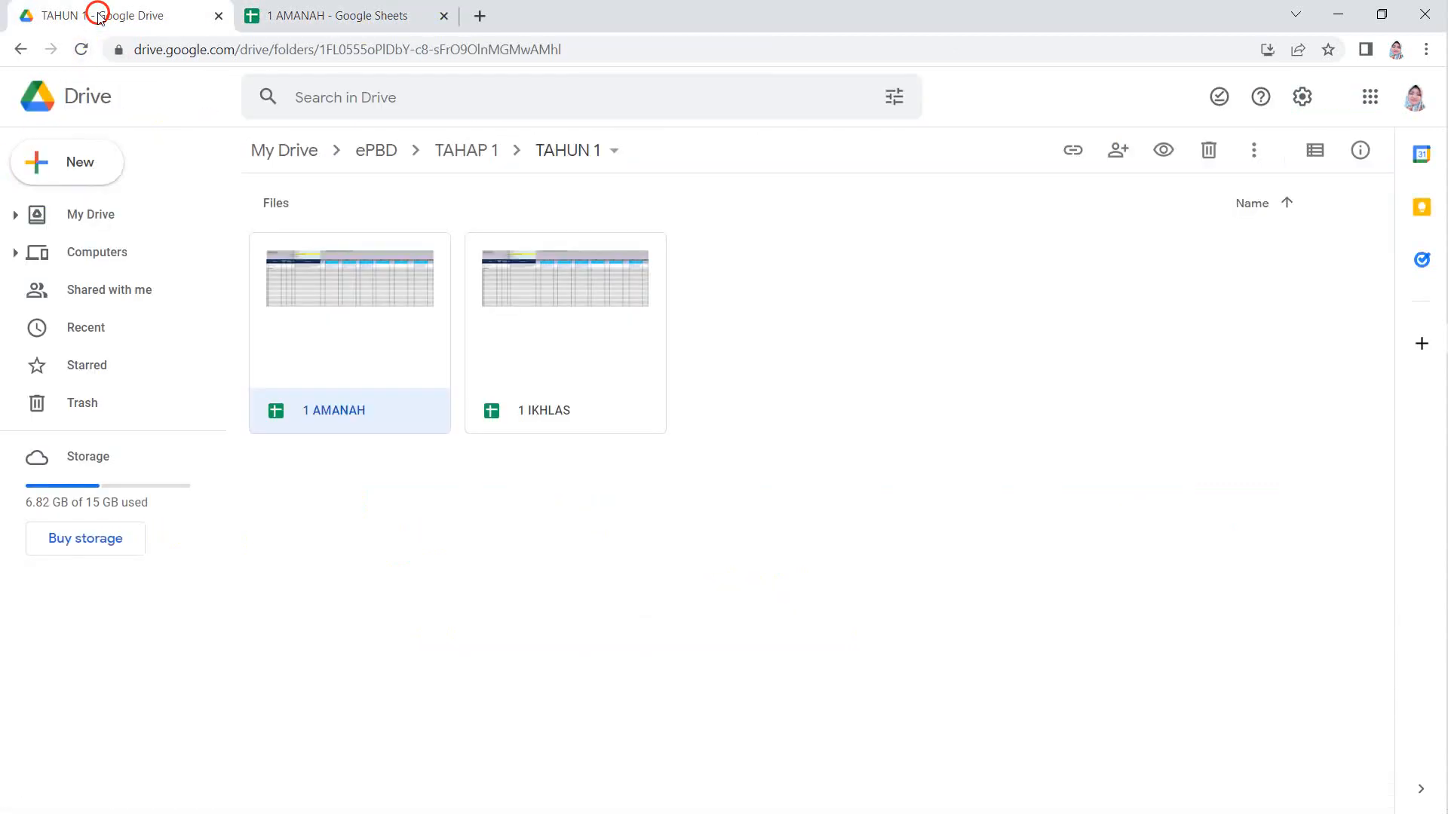
Close the 1 AMANAH spreadsheet, return to the TAHAP 1 folder and remove the "pertengahan tahun" folder from it
left_click(444, 17)
left_click(8, 53)
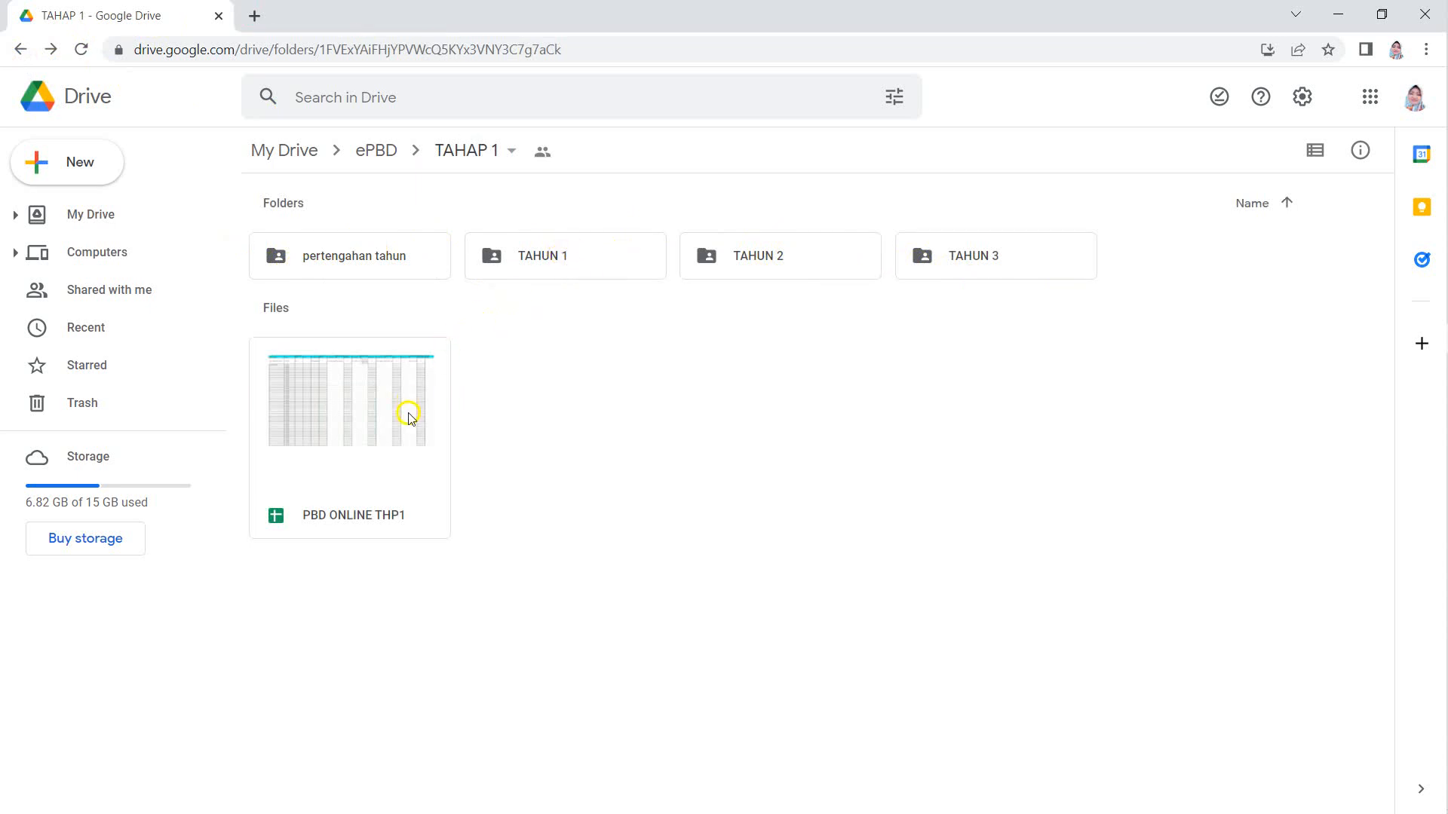
left_click(351, 495)
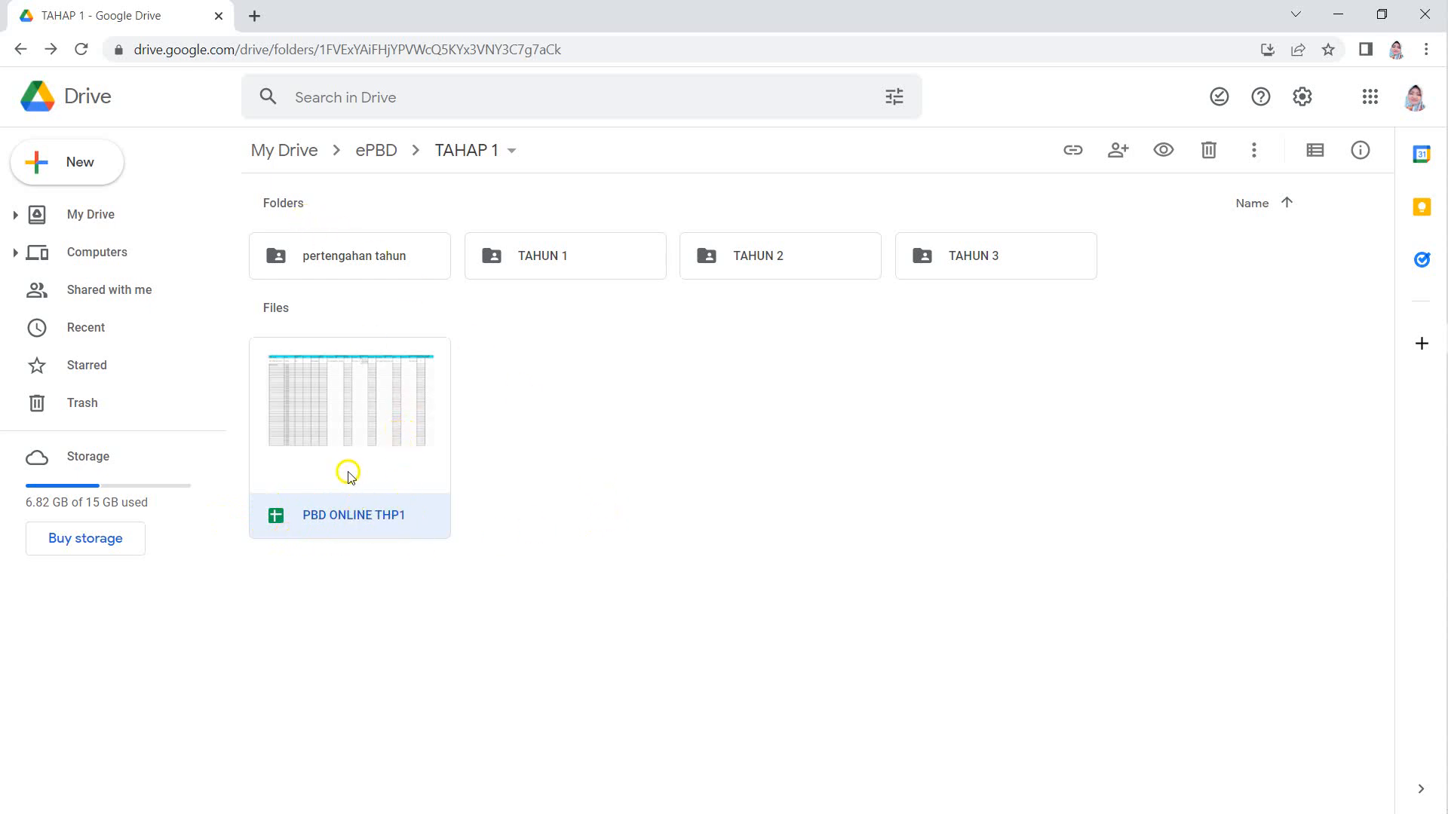
right_click(342, 400)
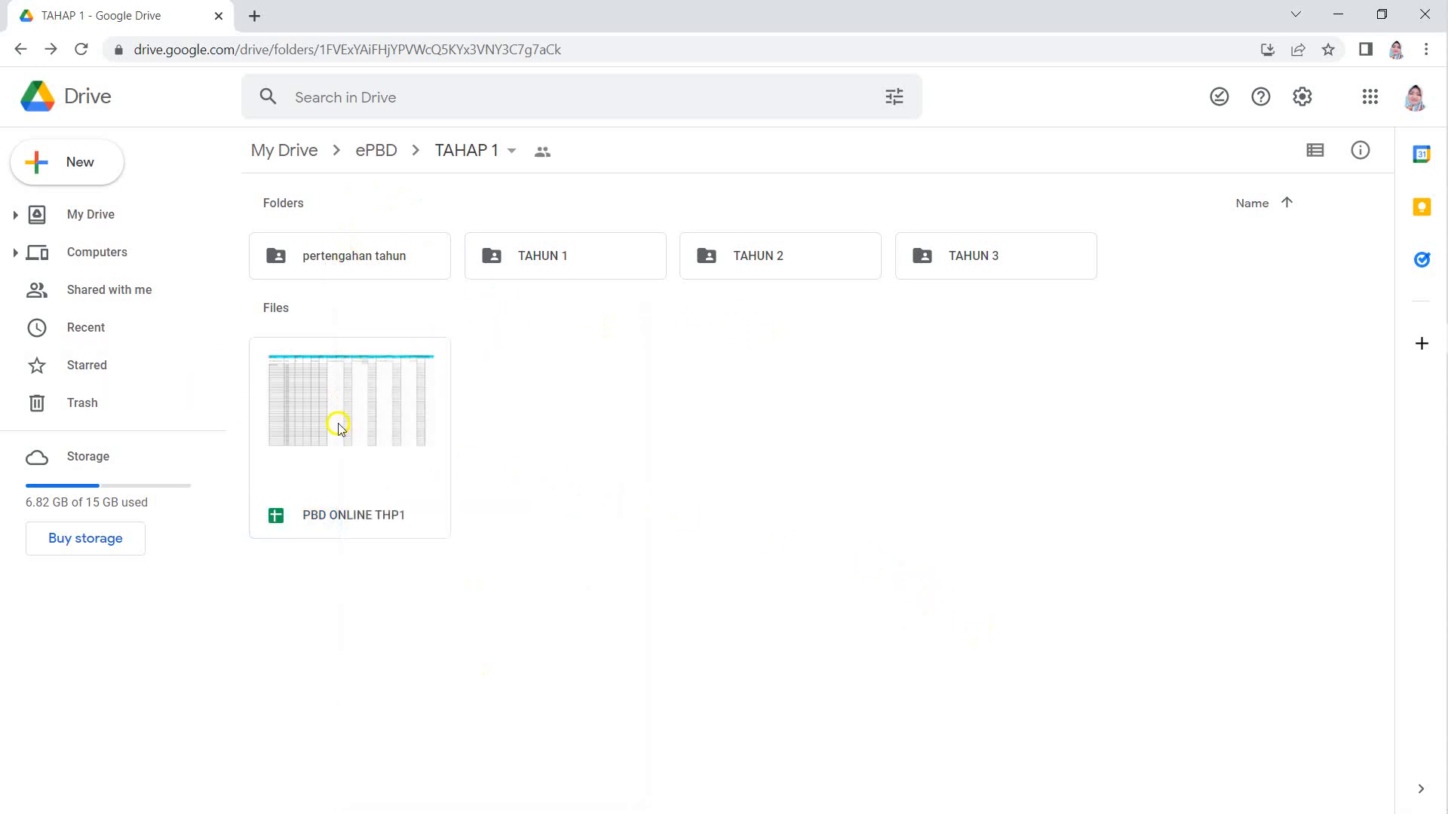
right_click(353, 261)
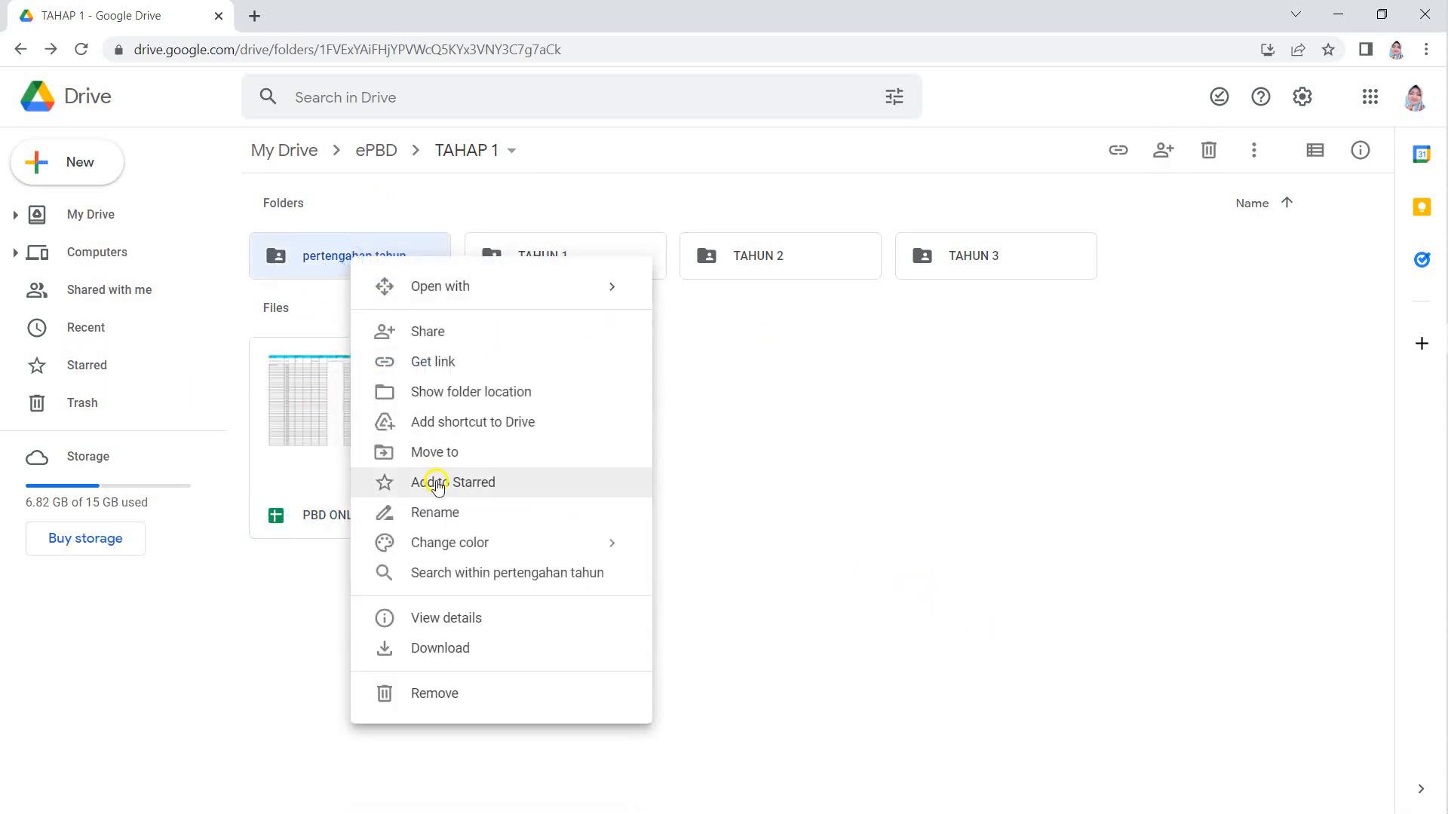
left_click(481, 691)
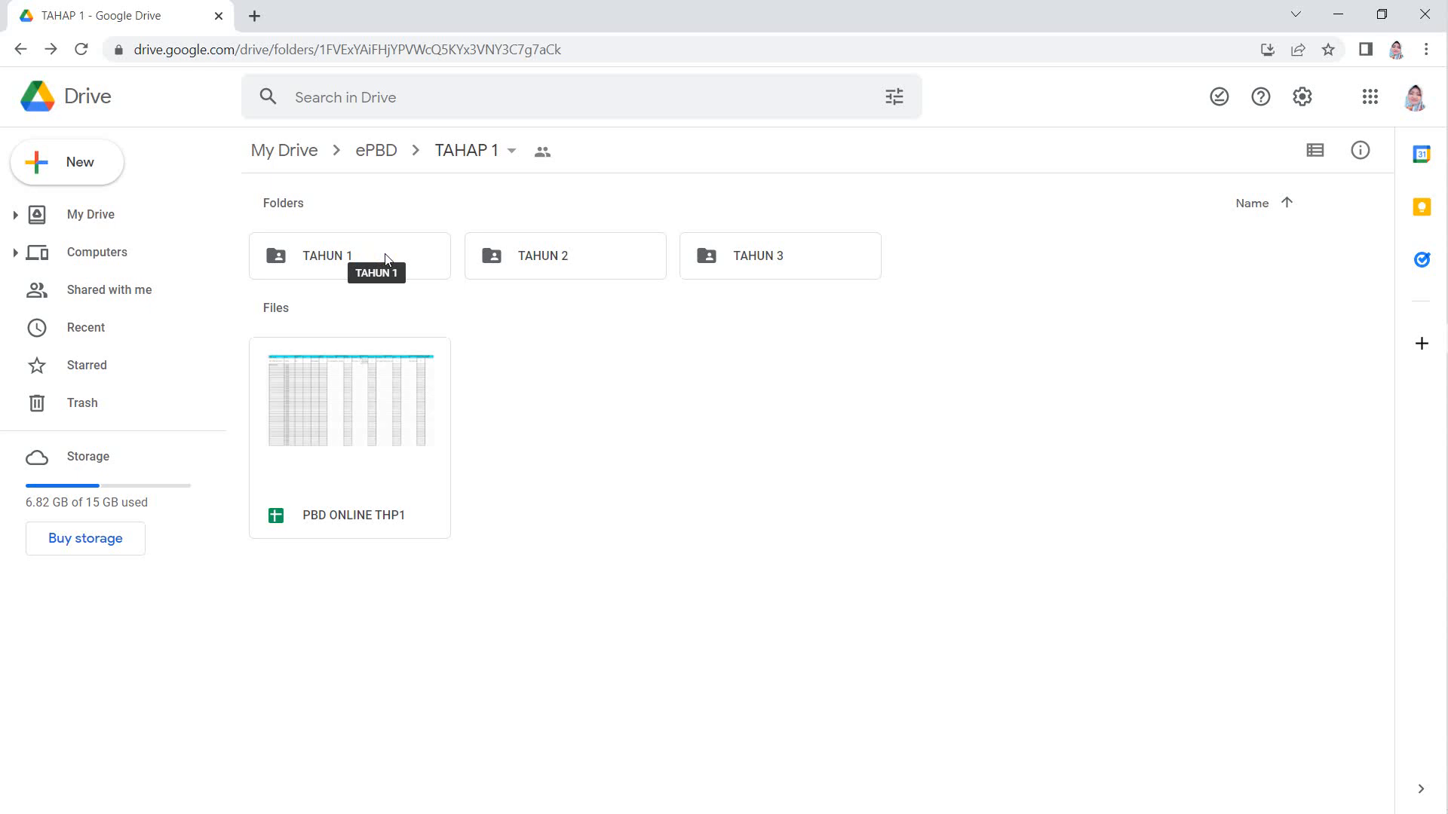
Leave the Drive folders and return to the SEMAKAN PENGISIAN DATA page of the PBD DAN ANALISIS DATA report
left_click(17, 48)
left_click(16, 48)
left_click(13, 53)
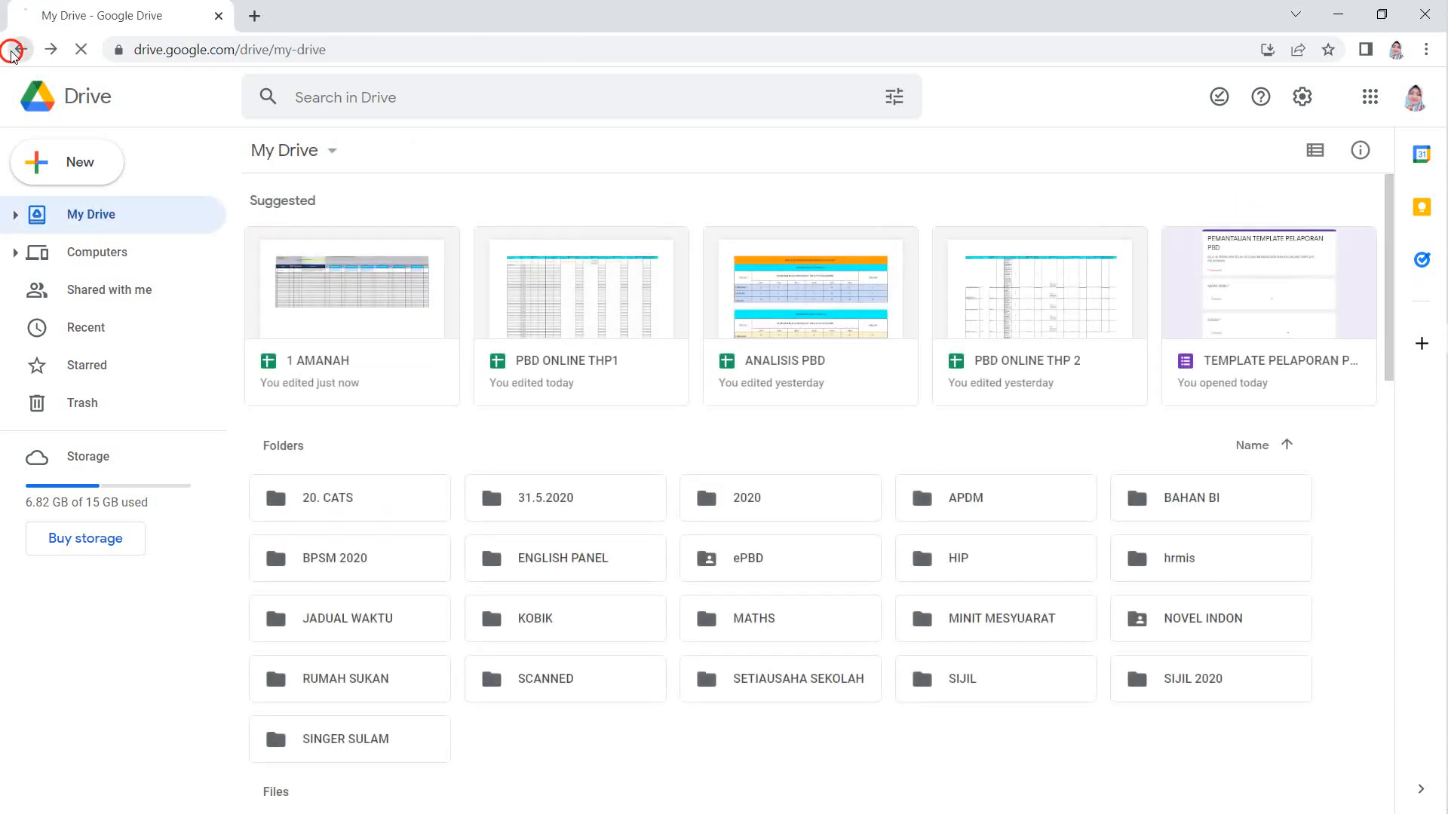
left_click(13, 53)
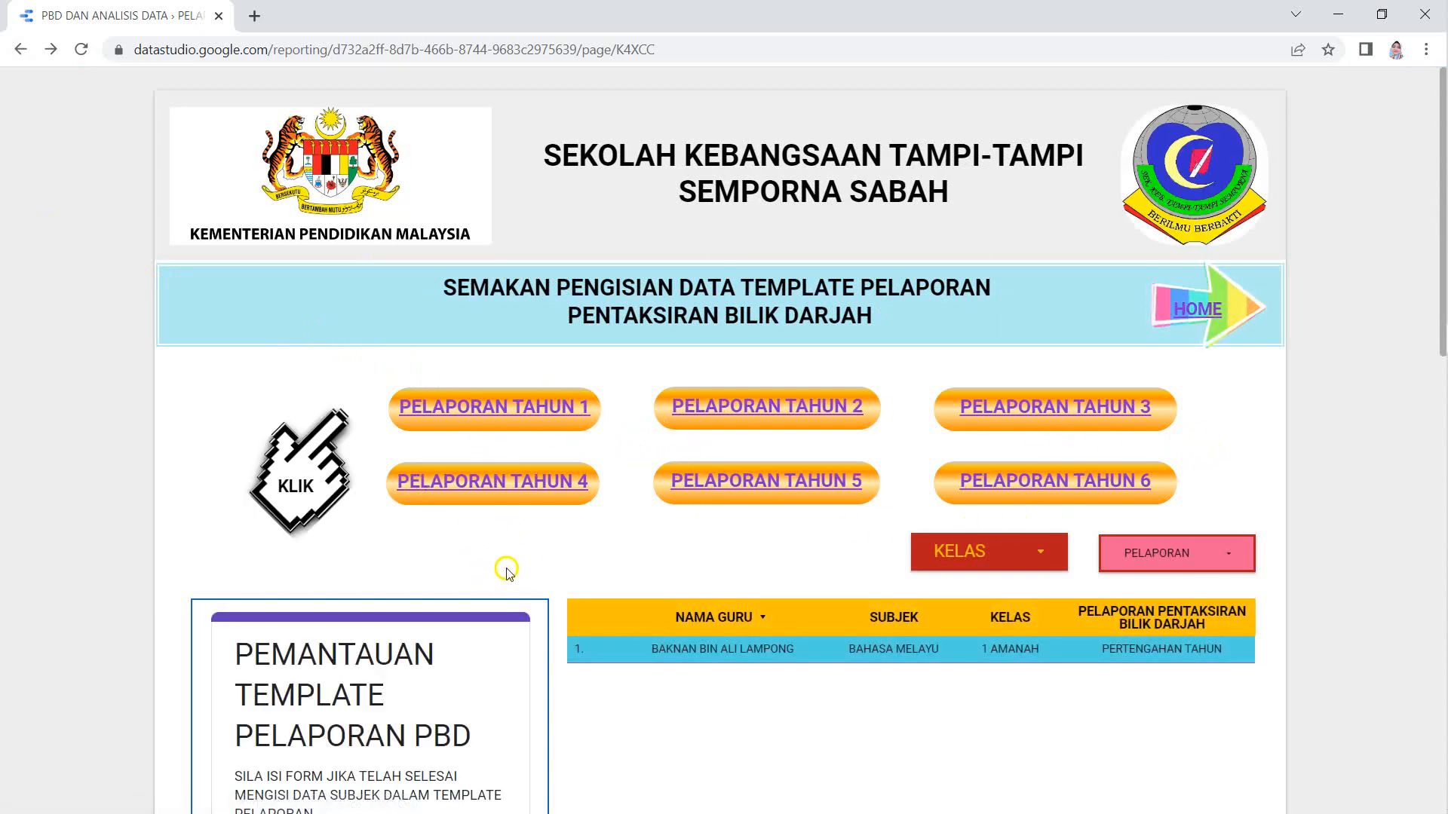
Look through the PEMANTAUAN TEMPLATE PELAPORAN PBD form, including its NAMA GURU choices, and the submissions table beside it
scroll(468, 387, "down", 5)
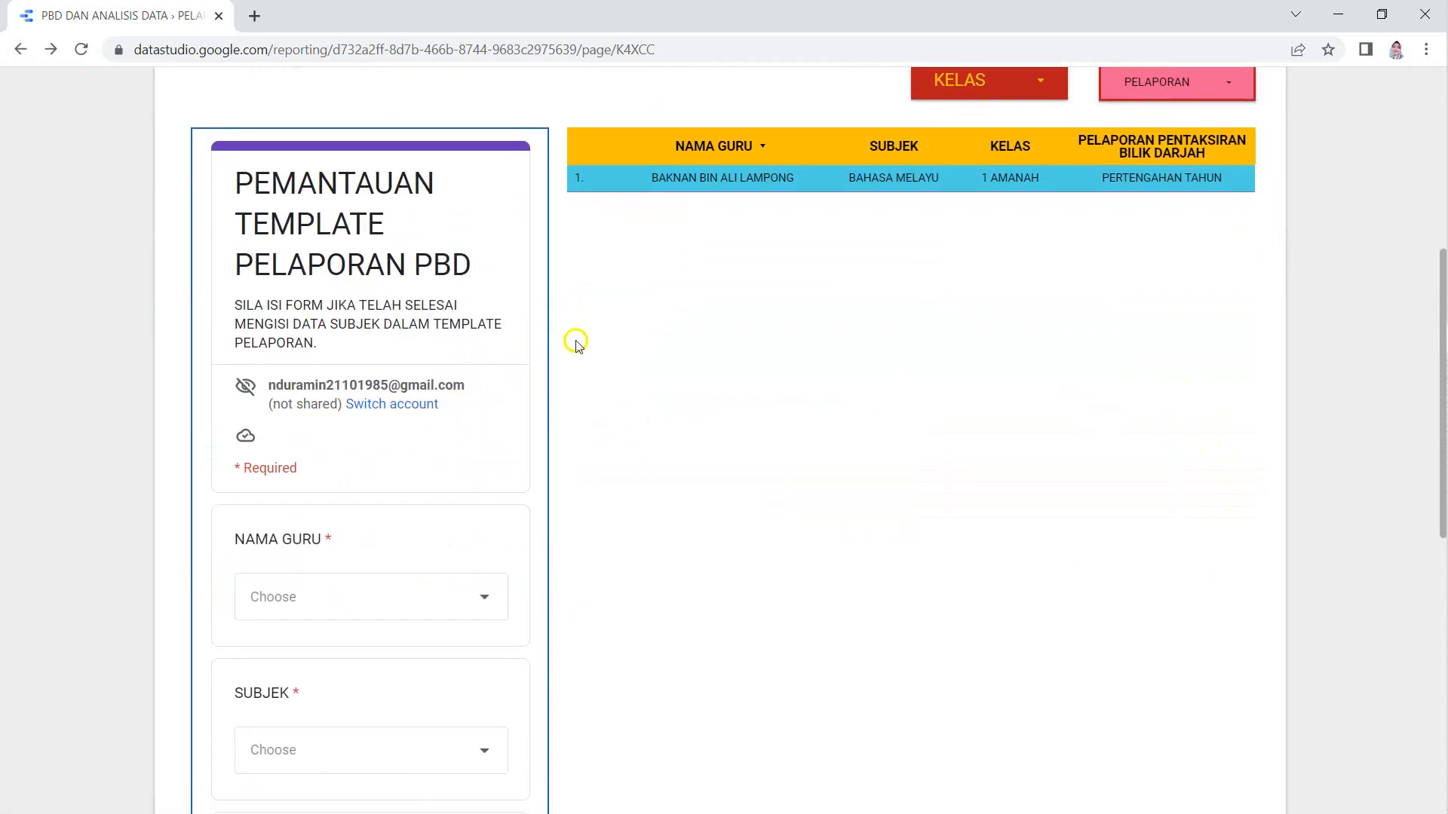
scroll(573, 340, "up", 2)
scroll(377, 498, "down", 2)
scroll(378, 499, "down", 1)
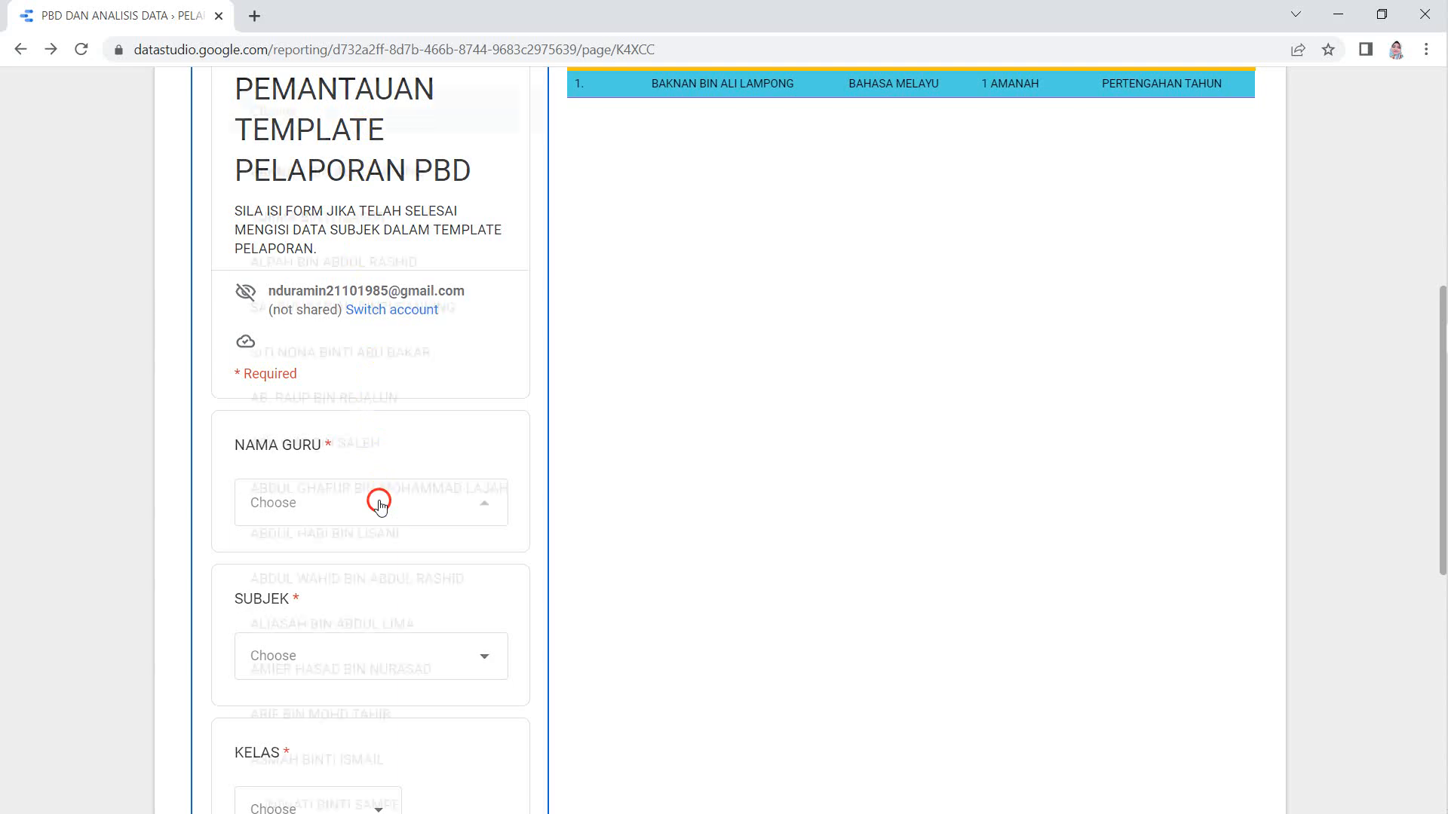
left_click(730, 304)
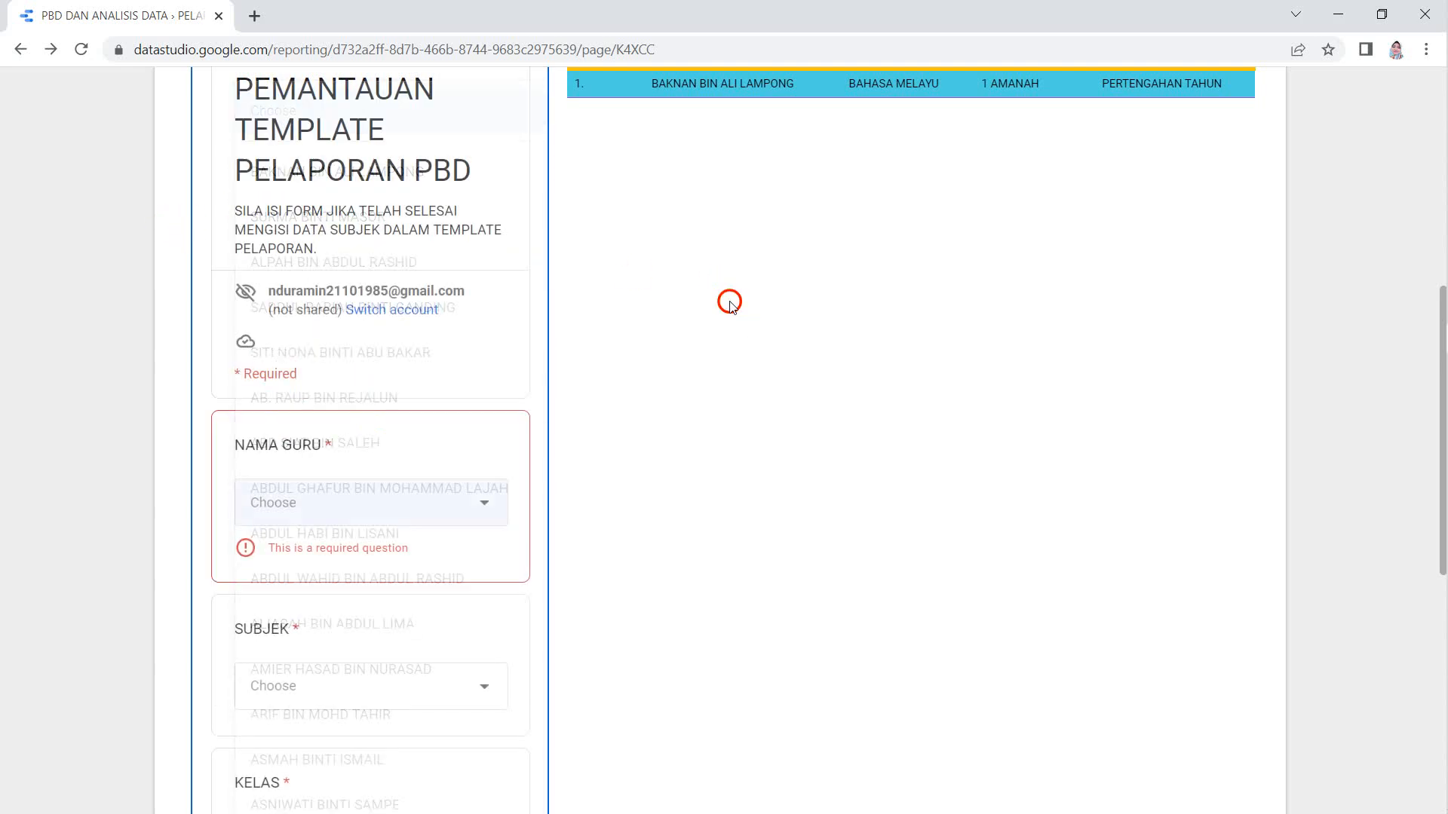
scroll(776, 332, "up", 5)
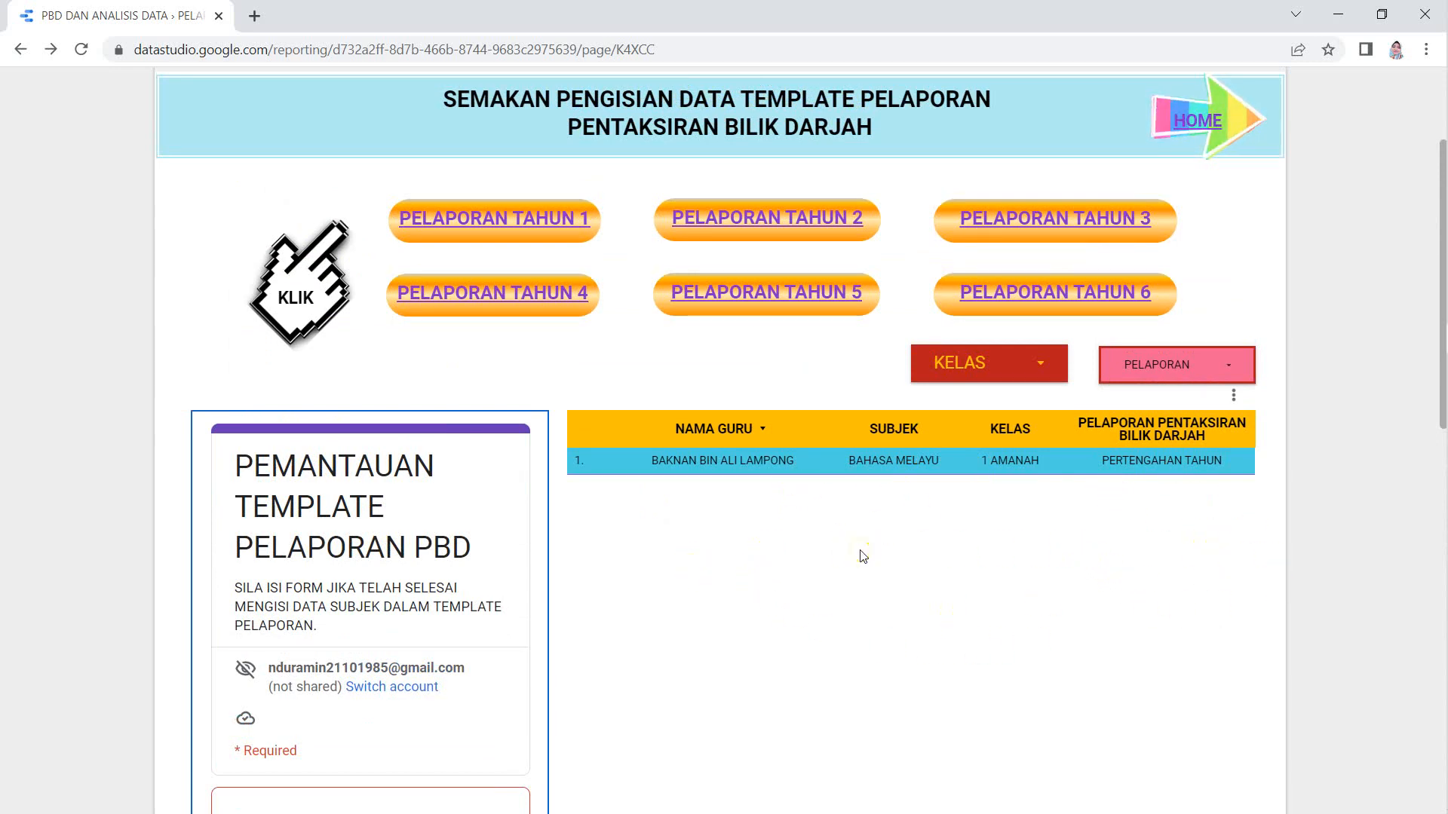
View the available options in the KELAS and PELAPORAN filters above the submissions table
left_click(1026, 379)
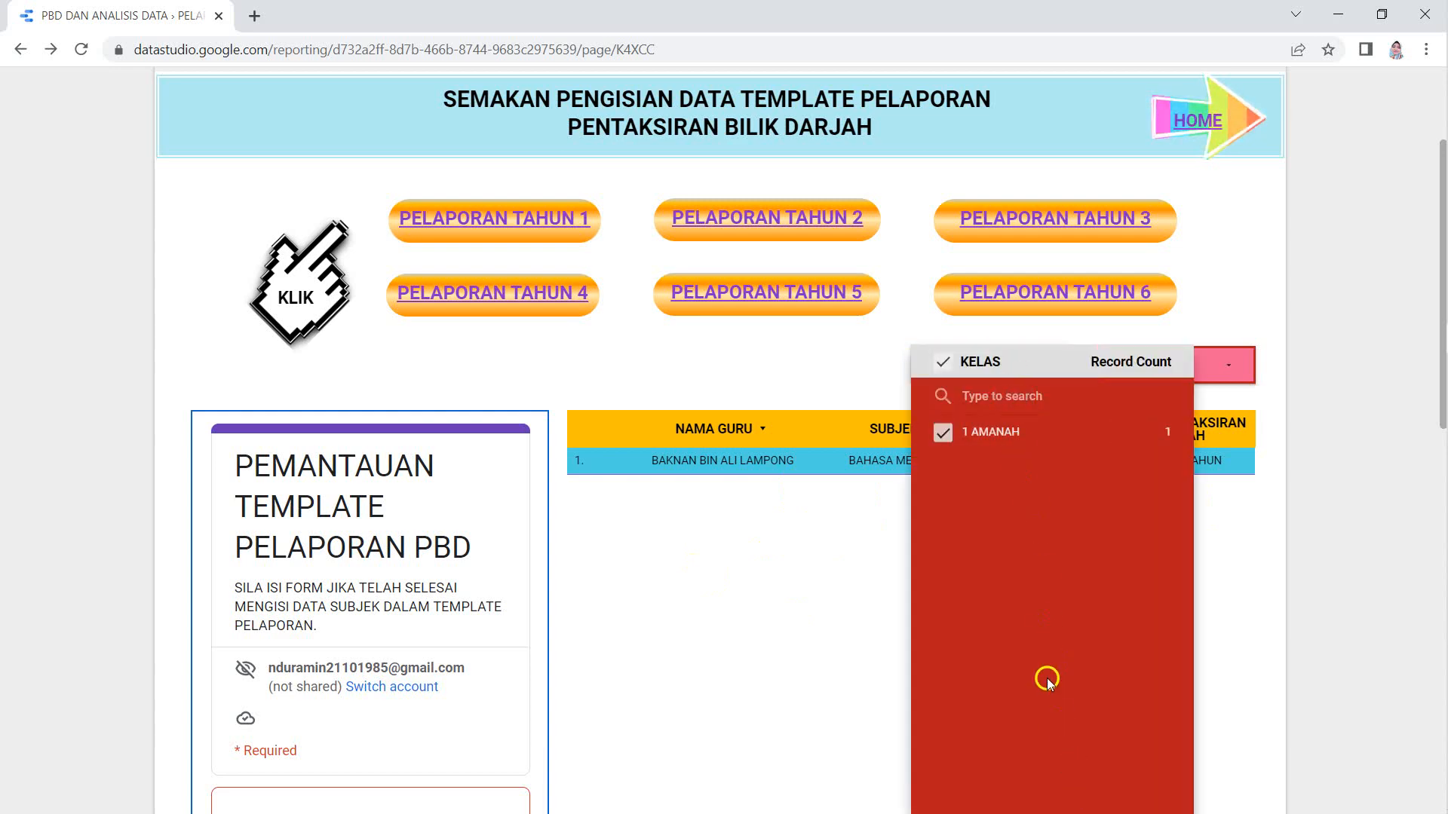
left_click(886, 348)
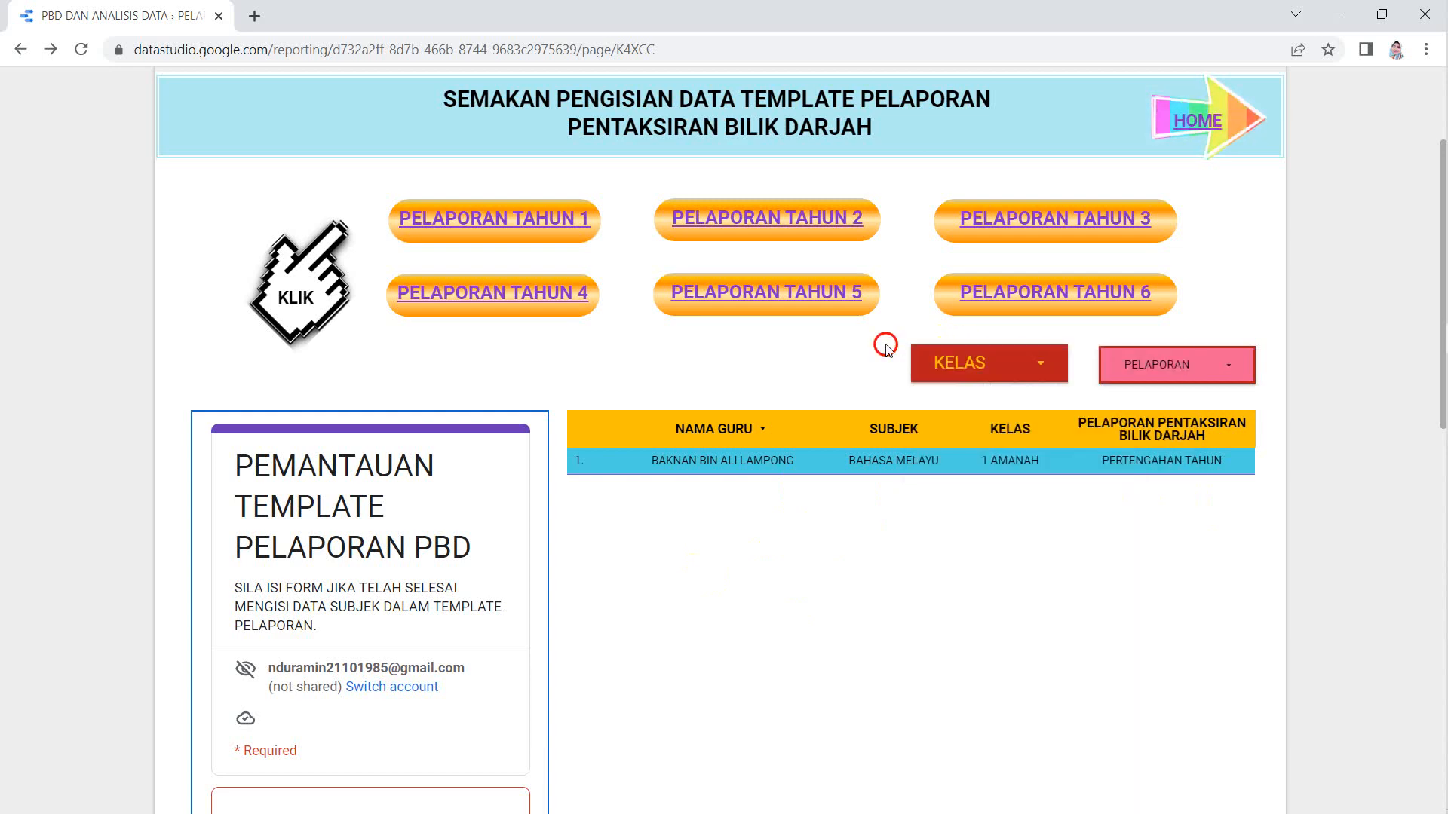
left_click(1158, 367)
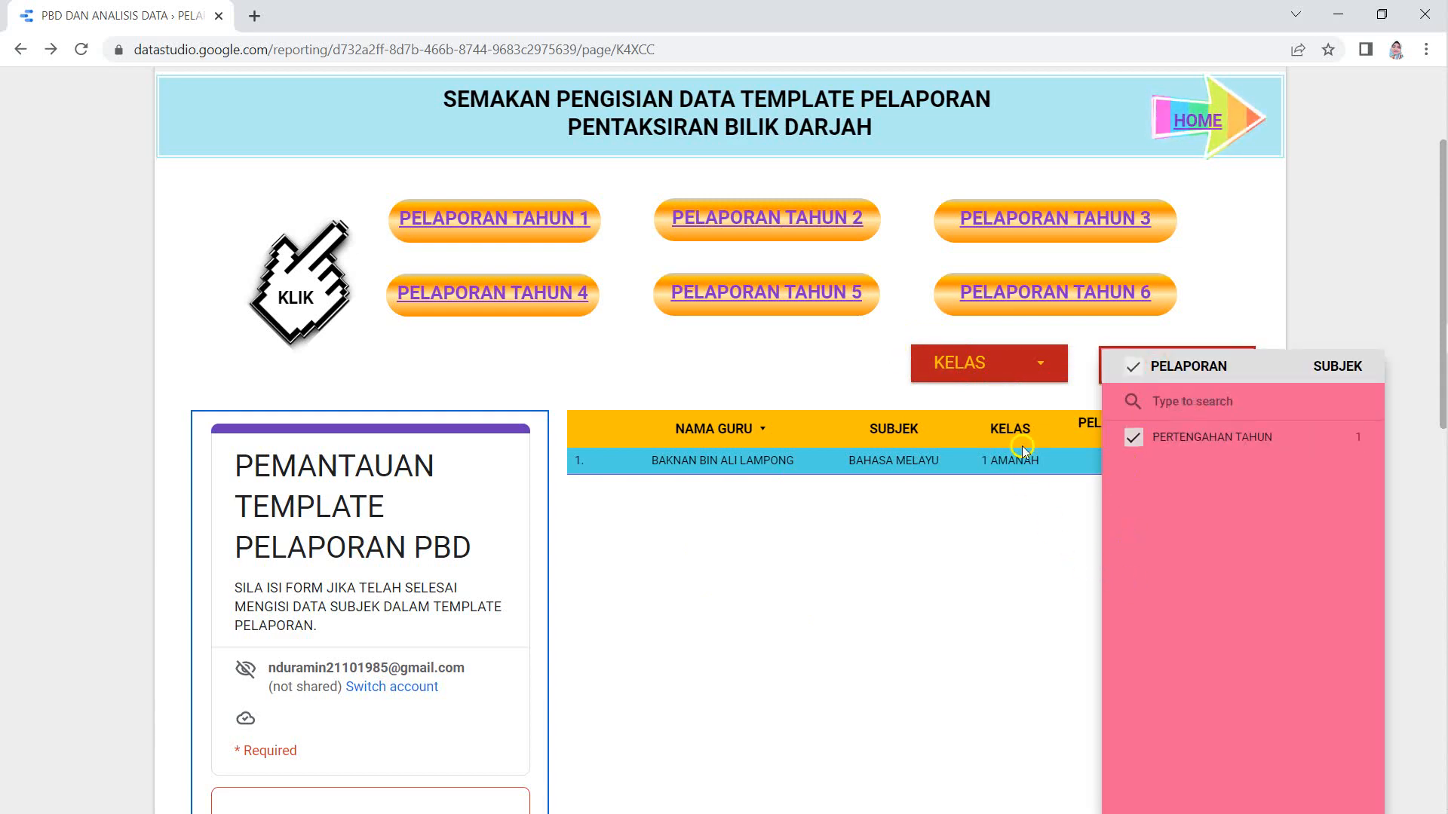
left_click(853, 357)
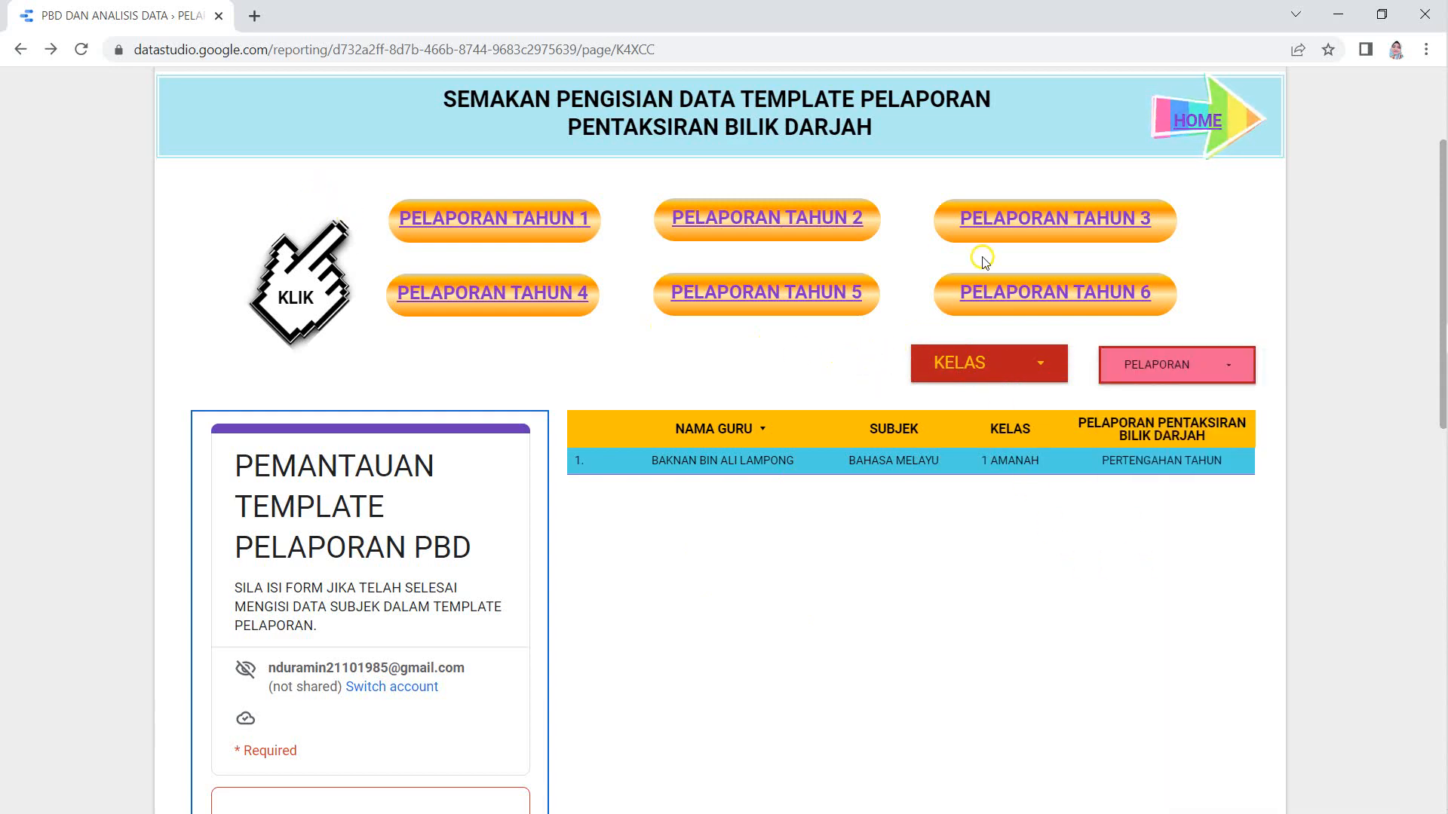
scroll(1120, 207, "up", 3)
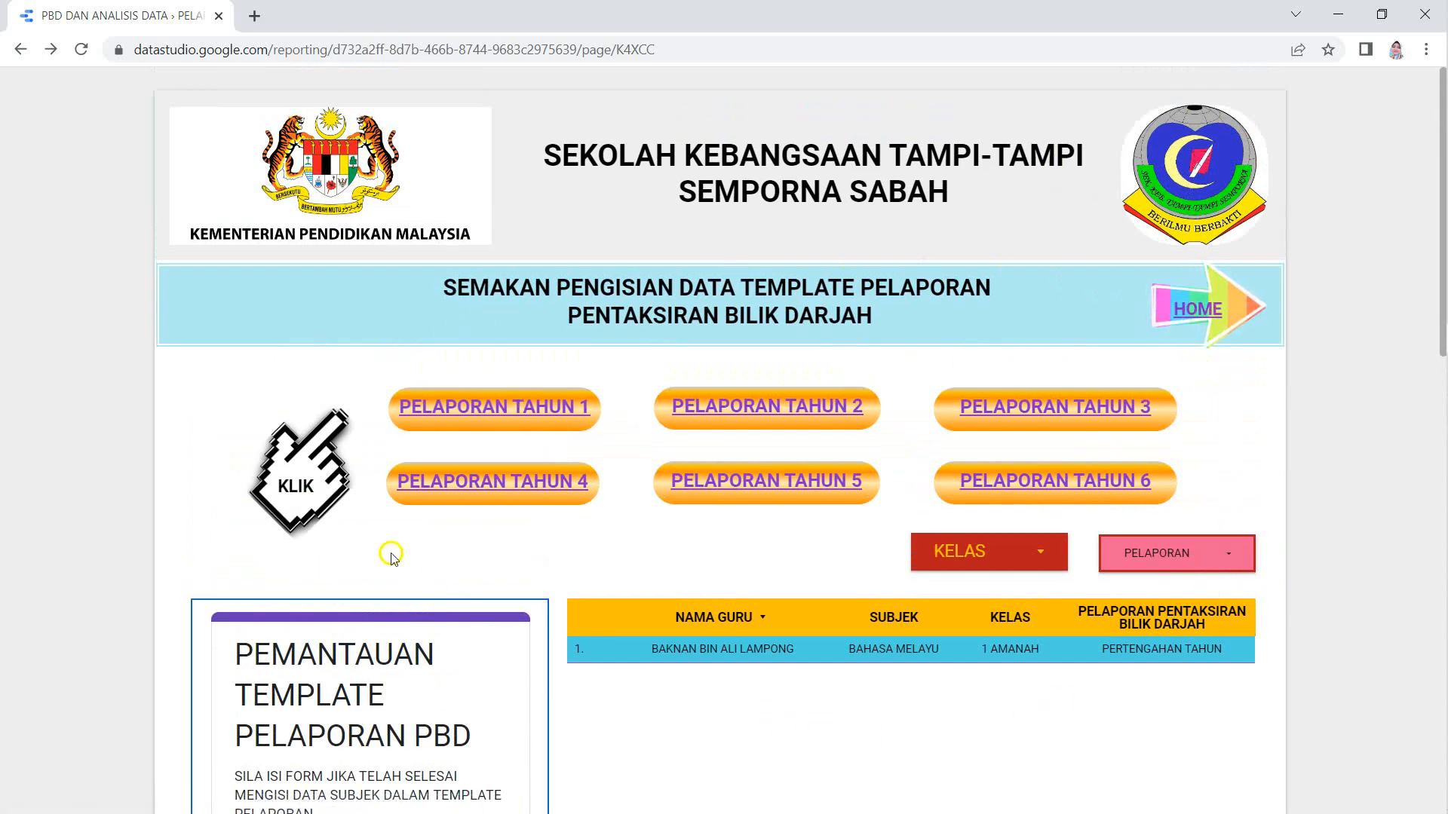
Go to the report's home page, open ANALISIS PBD and examine the TAHUN 1 analysis table by subject
left_click(1205, 309)
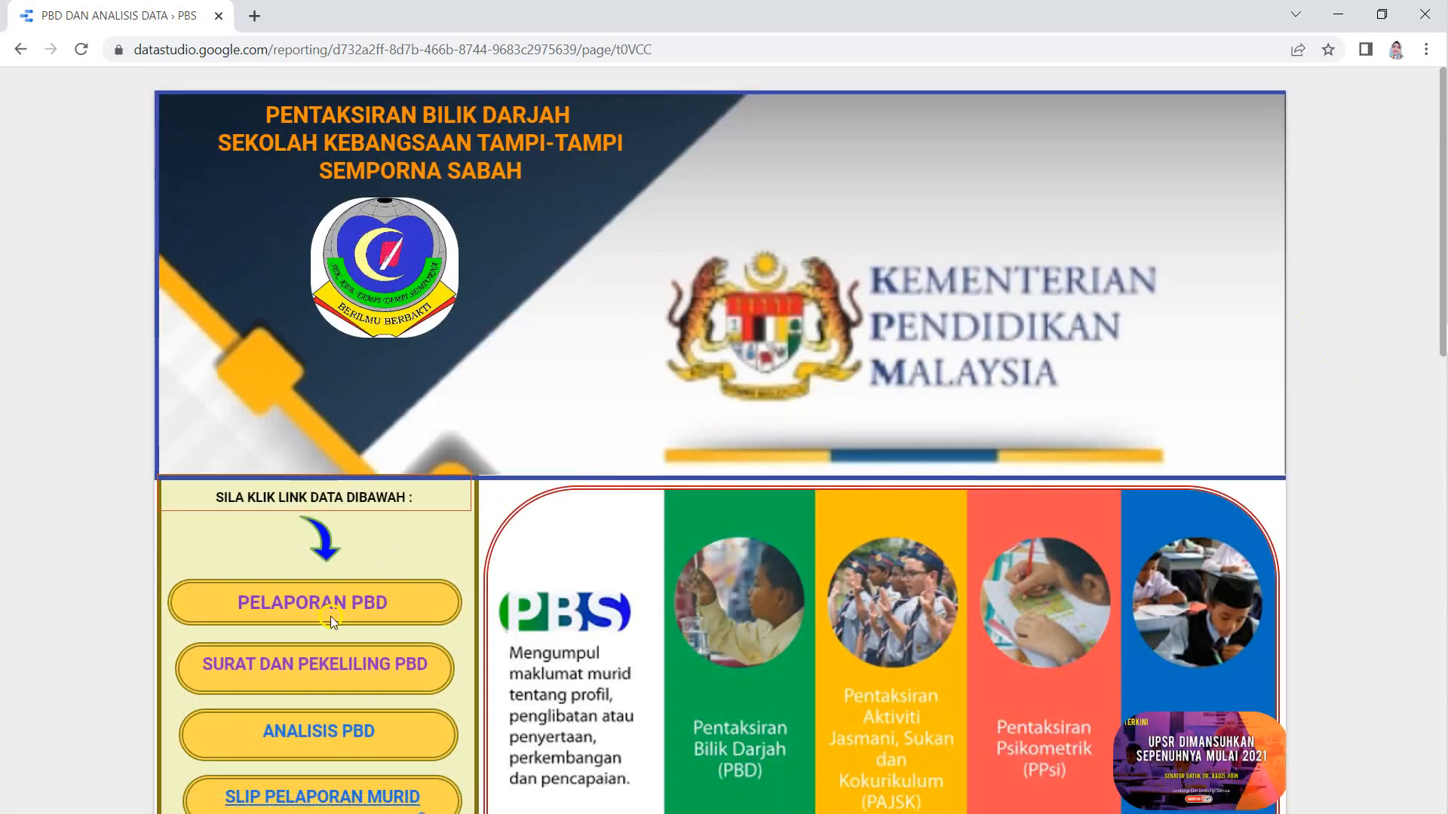
scroll(311, 599, "down", 5)
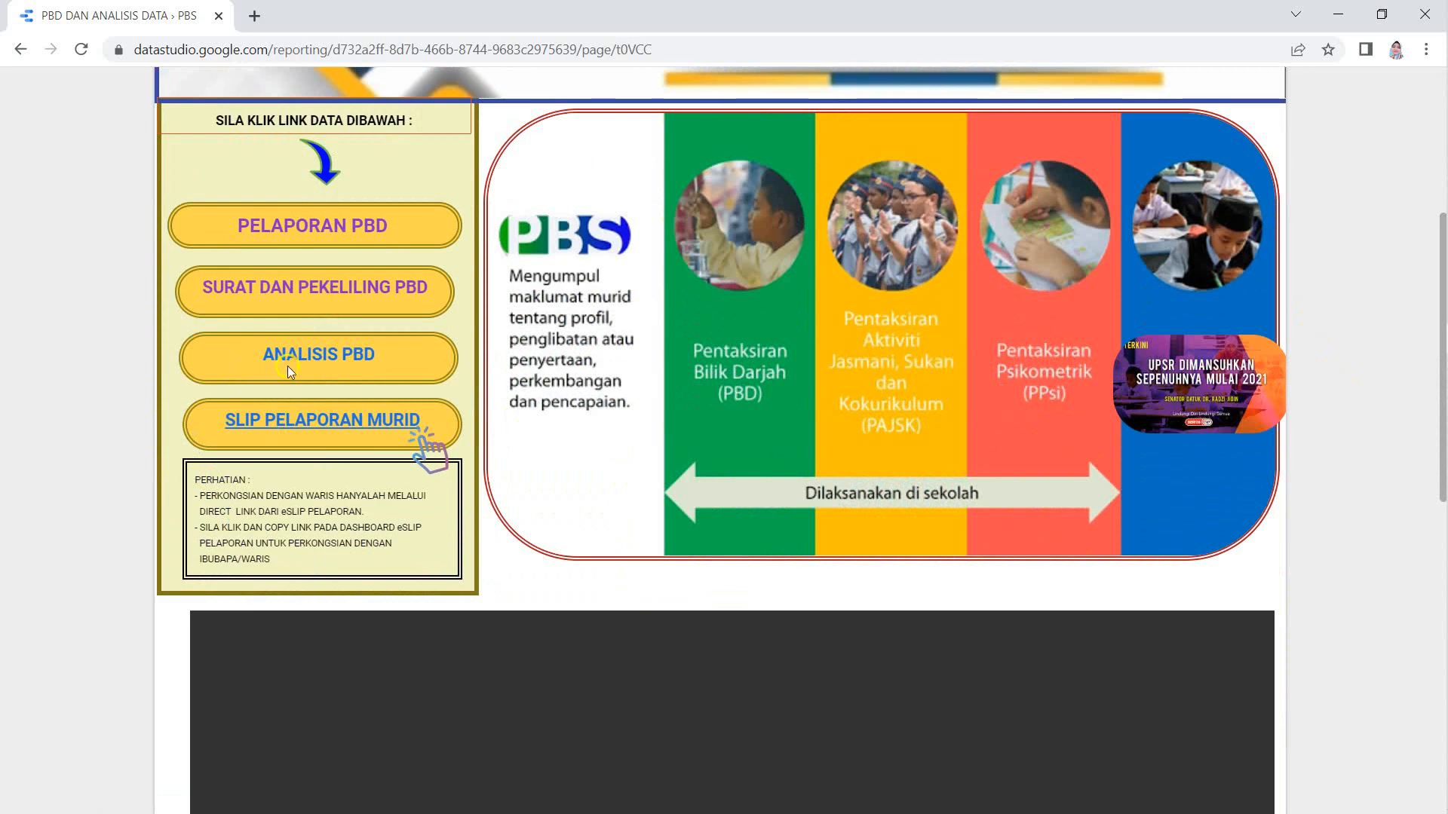
left_click(300, 362)
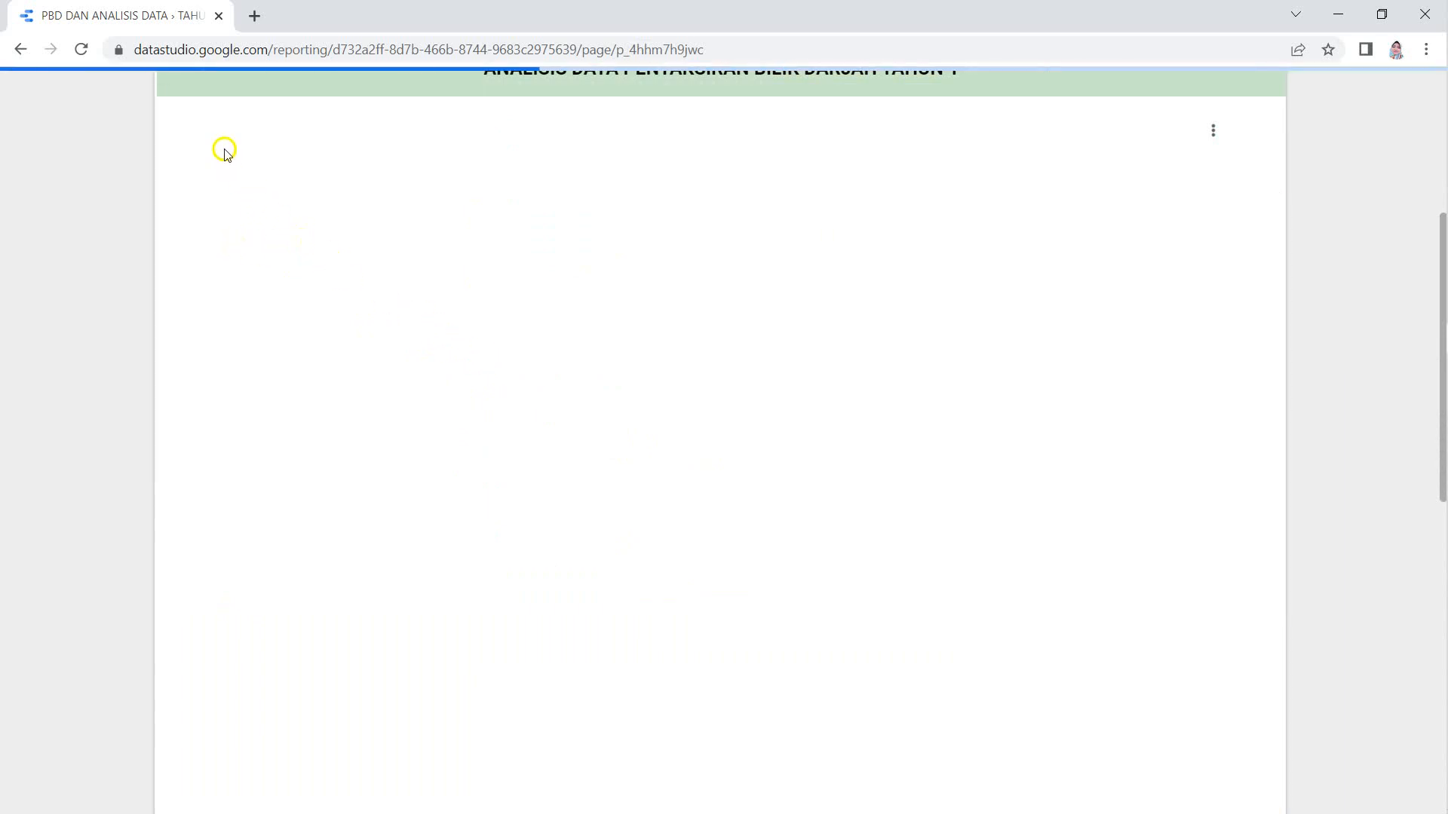
scroll(445, 325, "up", 5)
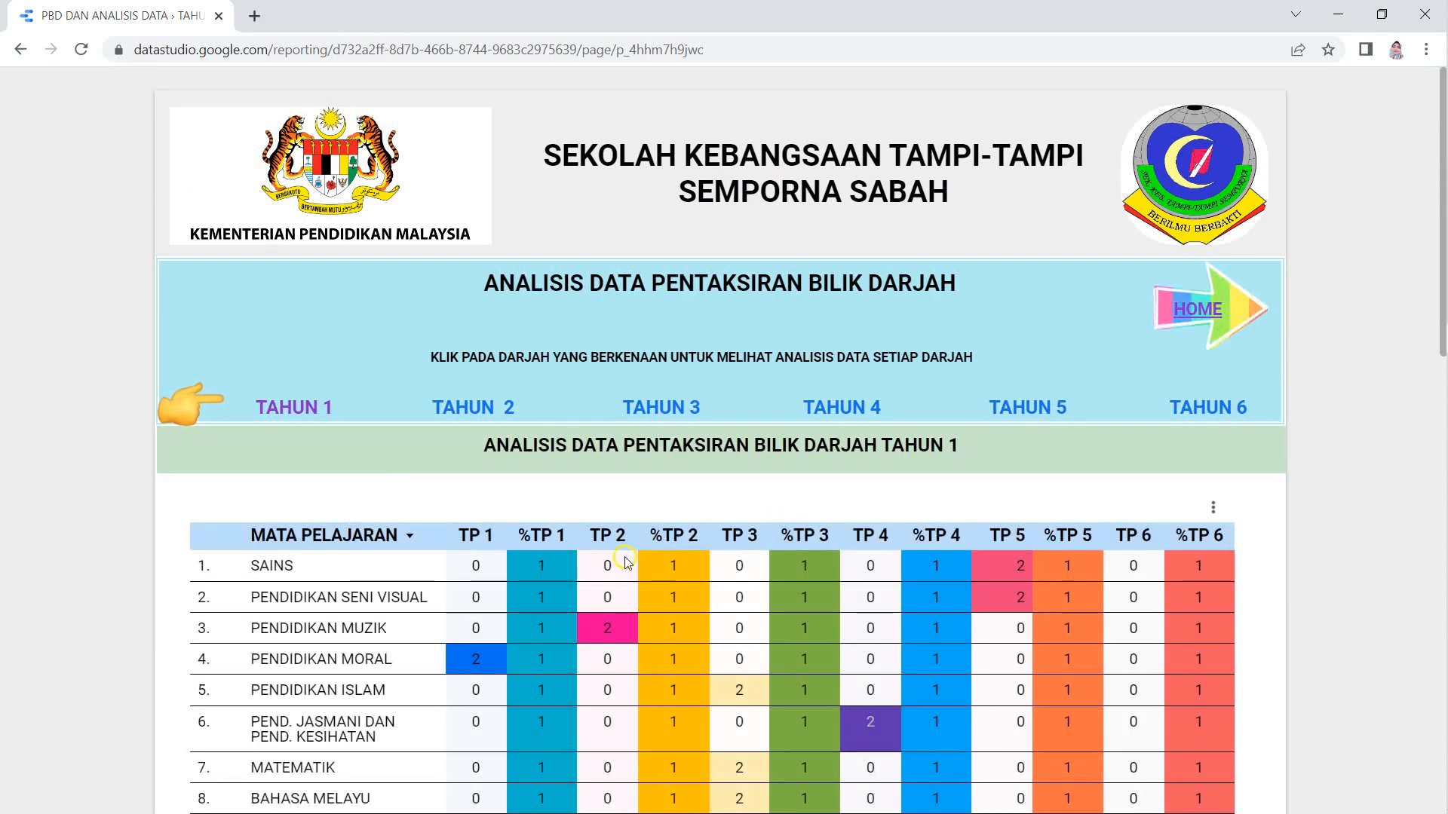
scroll(631, 568, "down", 5)
scroll(621, 561, "up", 1)
scroll(620, 562, "up", 3)
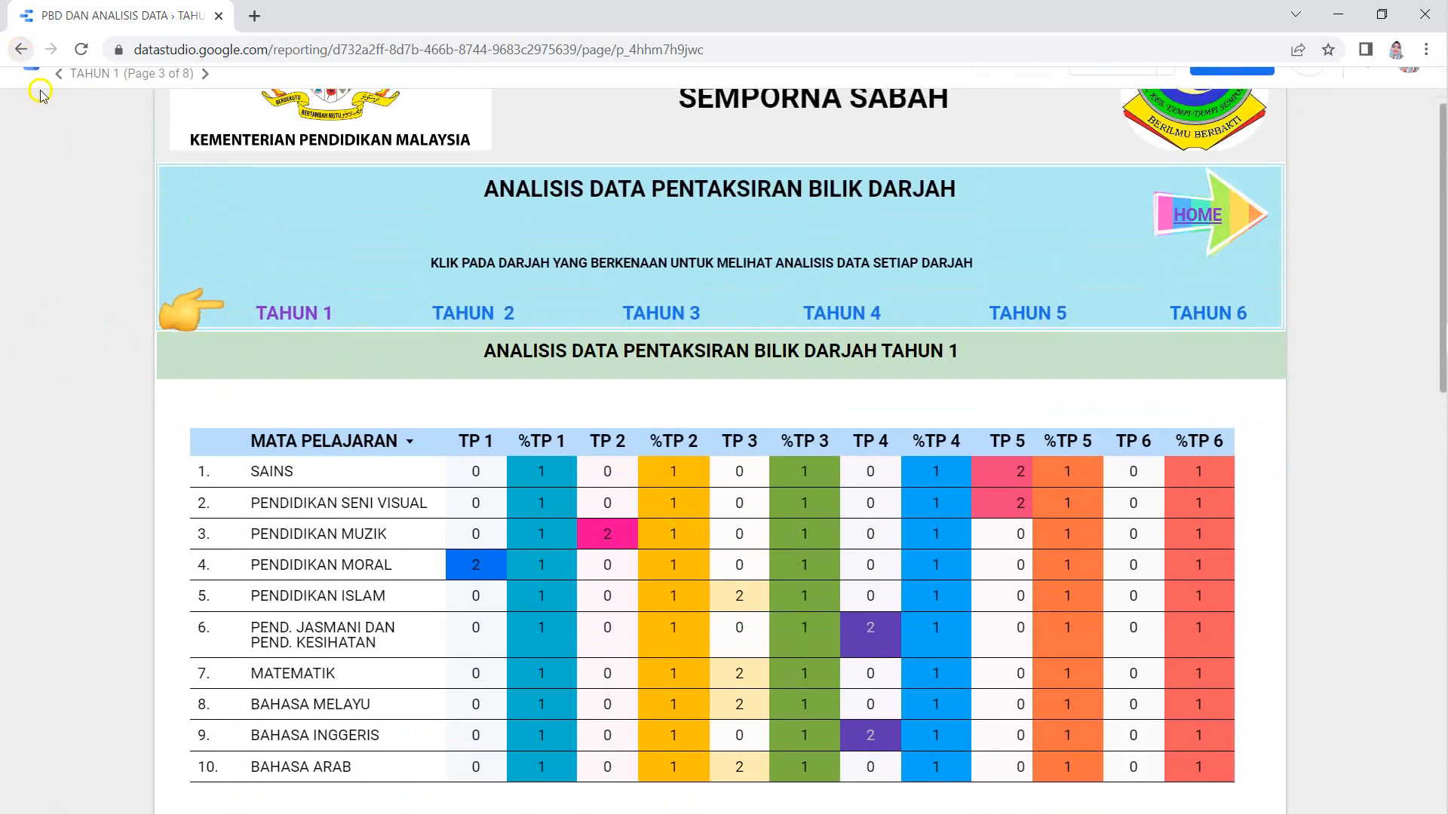
Return to the home page, view the SURAT DAN PEKELILING PBD documents folder and come back
left_click(22, 49)
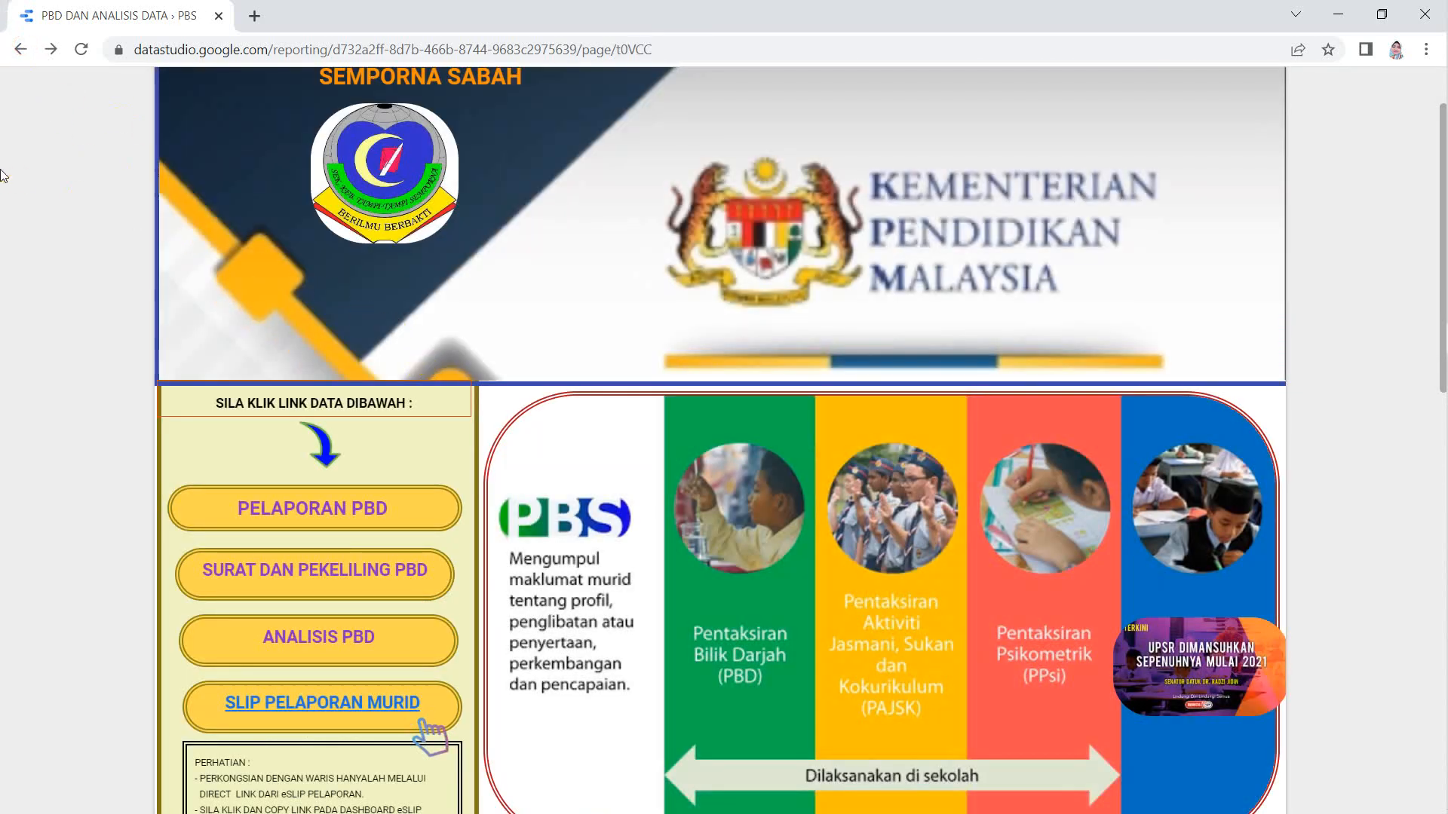
scroll(159, 221, "down", 6)
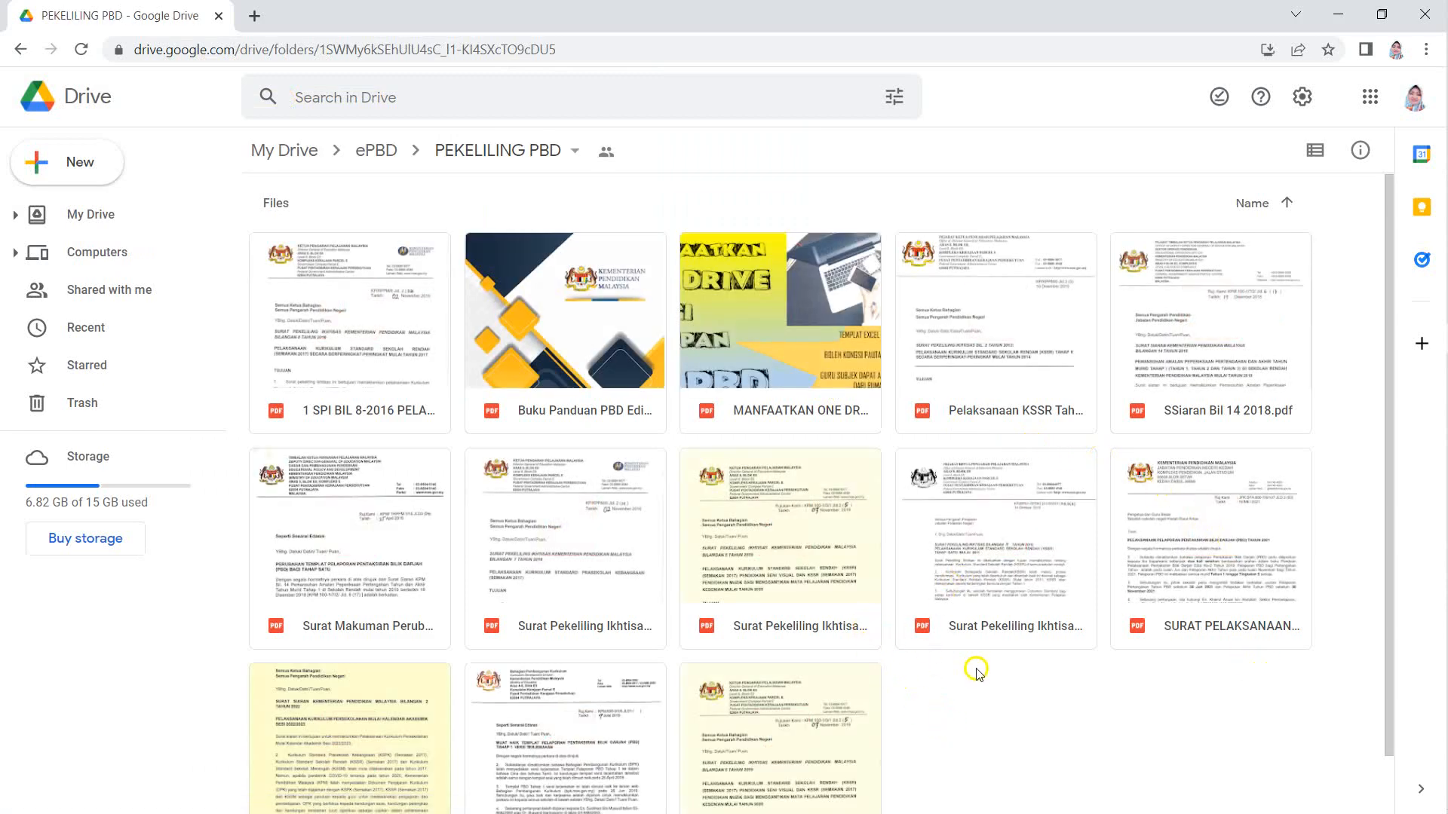
left_click(21, 52)
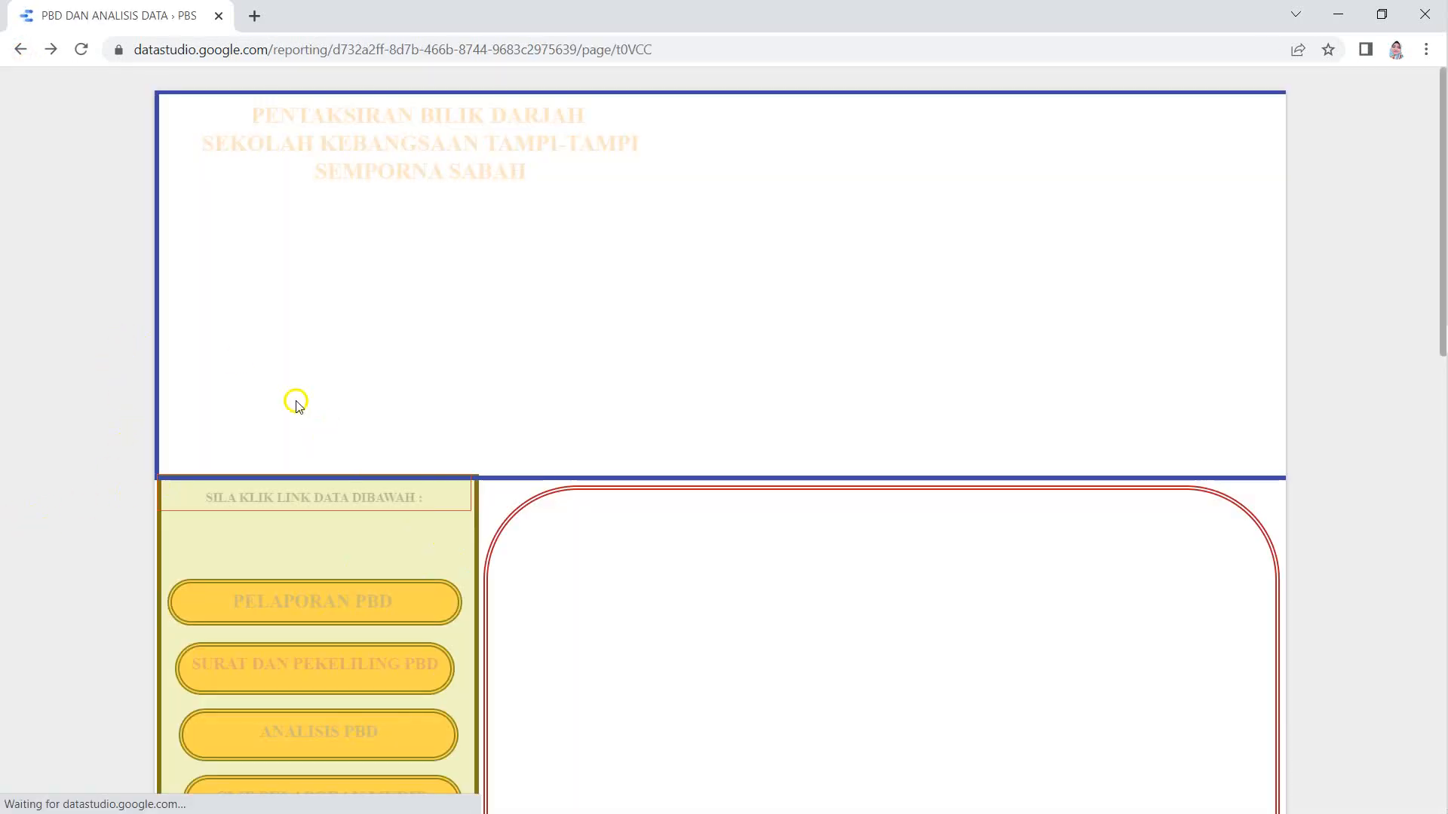
Open the SLIP PELAPORAN MURID link for a brief look and return to the home page
scroll(243, 494, "down", 4)
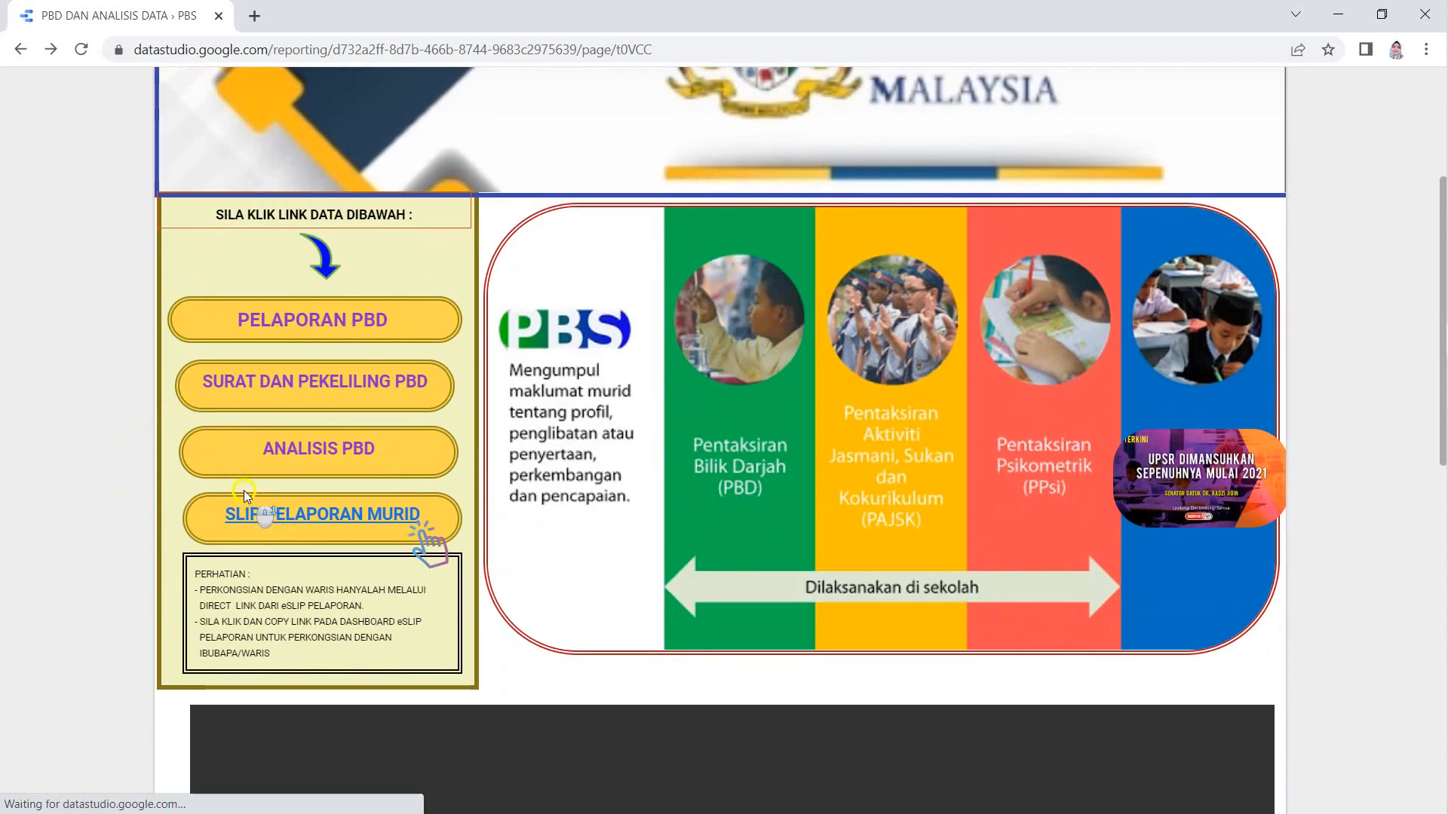
left_click(302, 524)
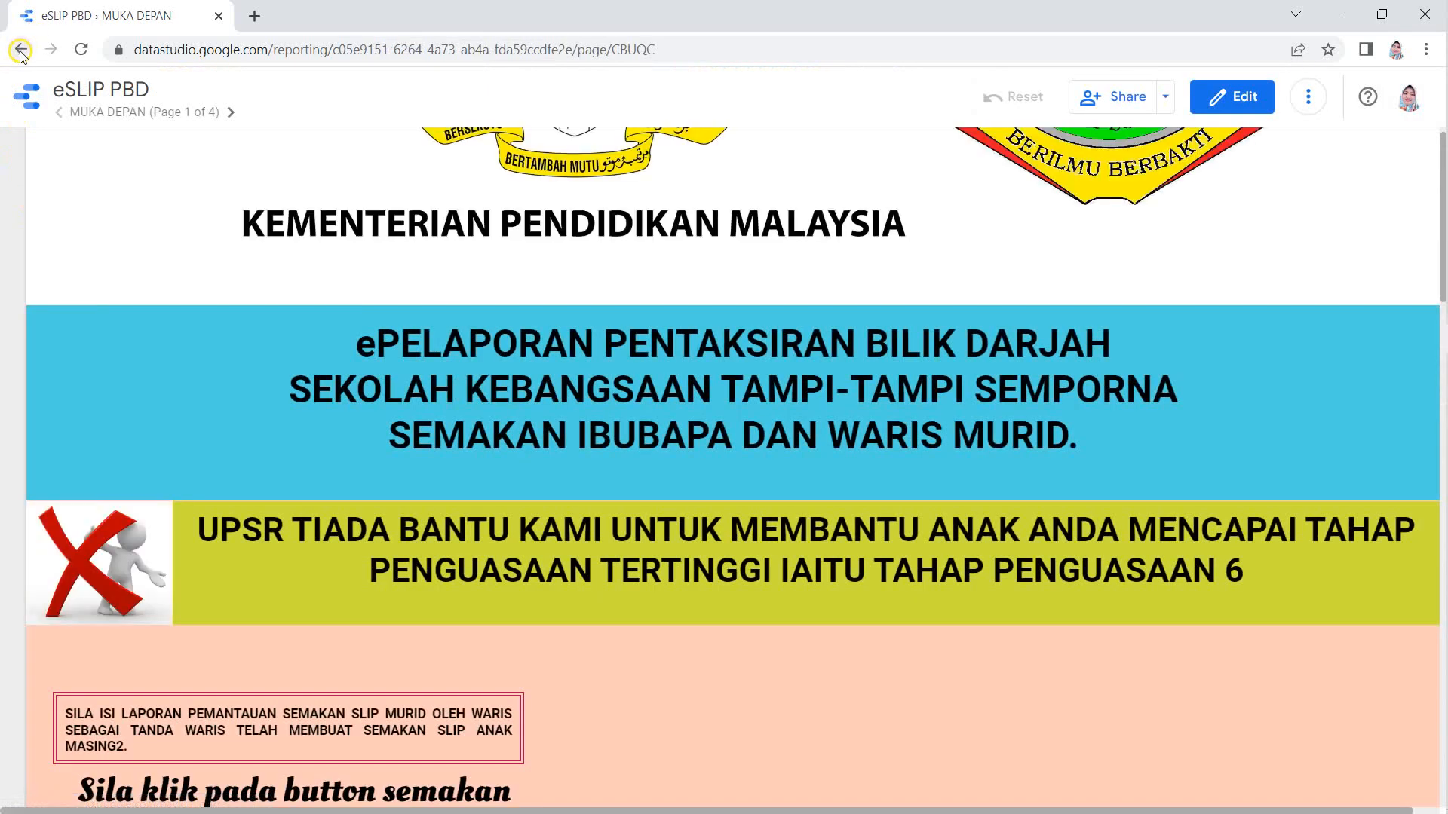
left_click(20, 50)
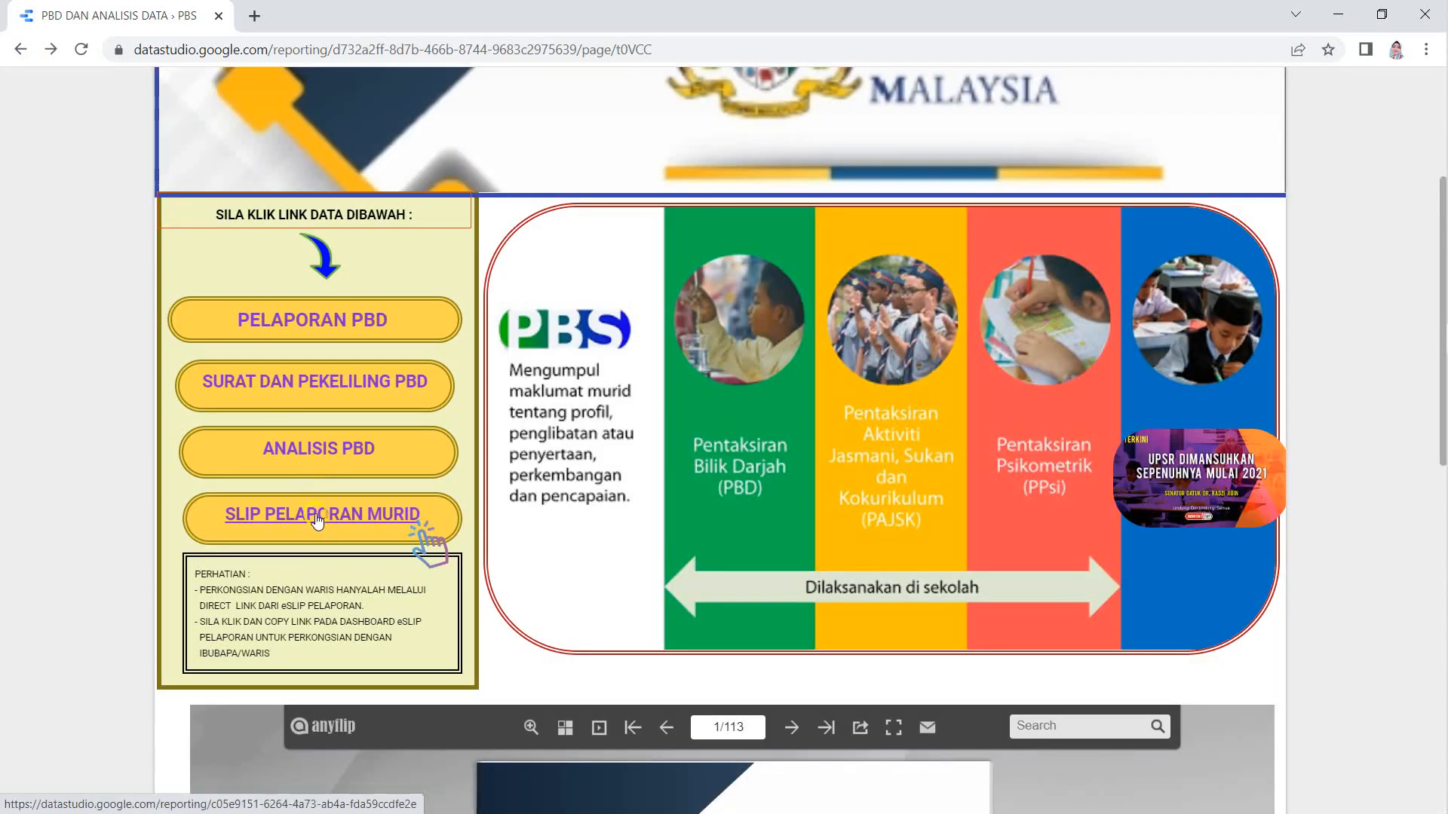
Reopen the eSLIP PBD report from SLIP PELAPORAN MURID and copy its web address for sharing
left_click(316, 519)
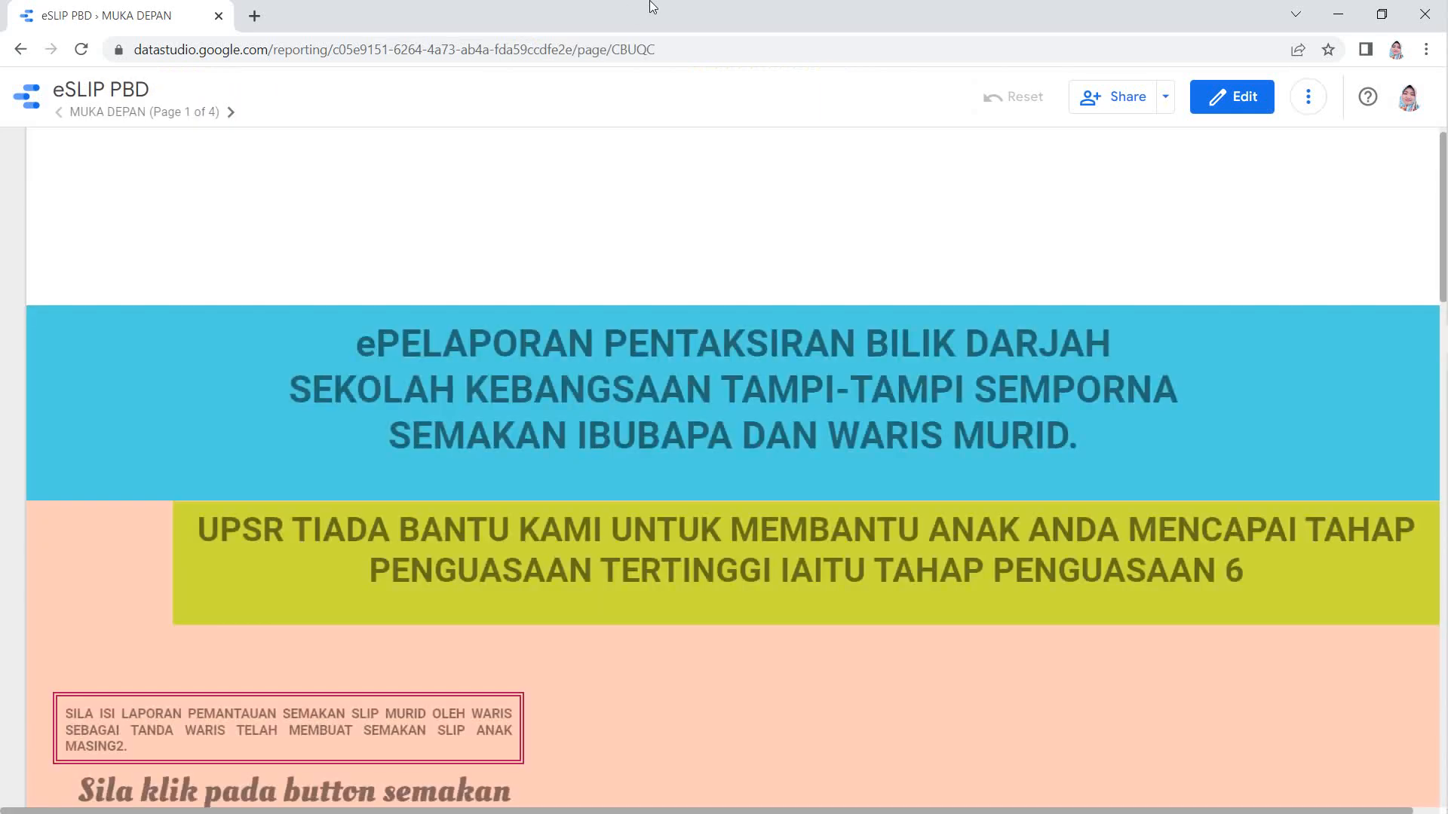
left_click(565, 43)
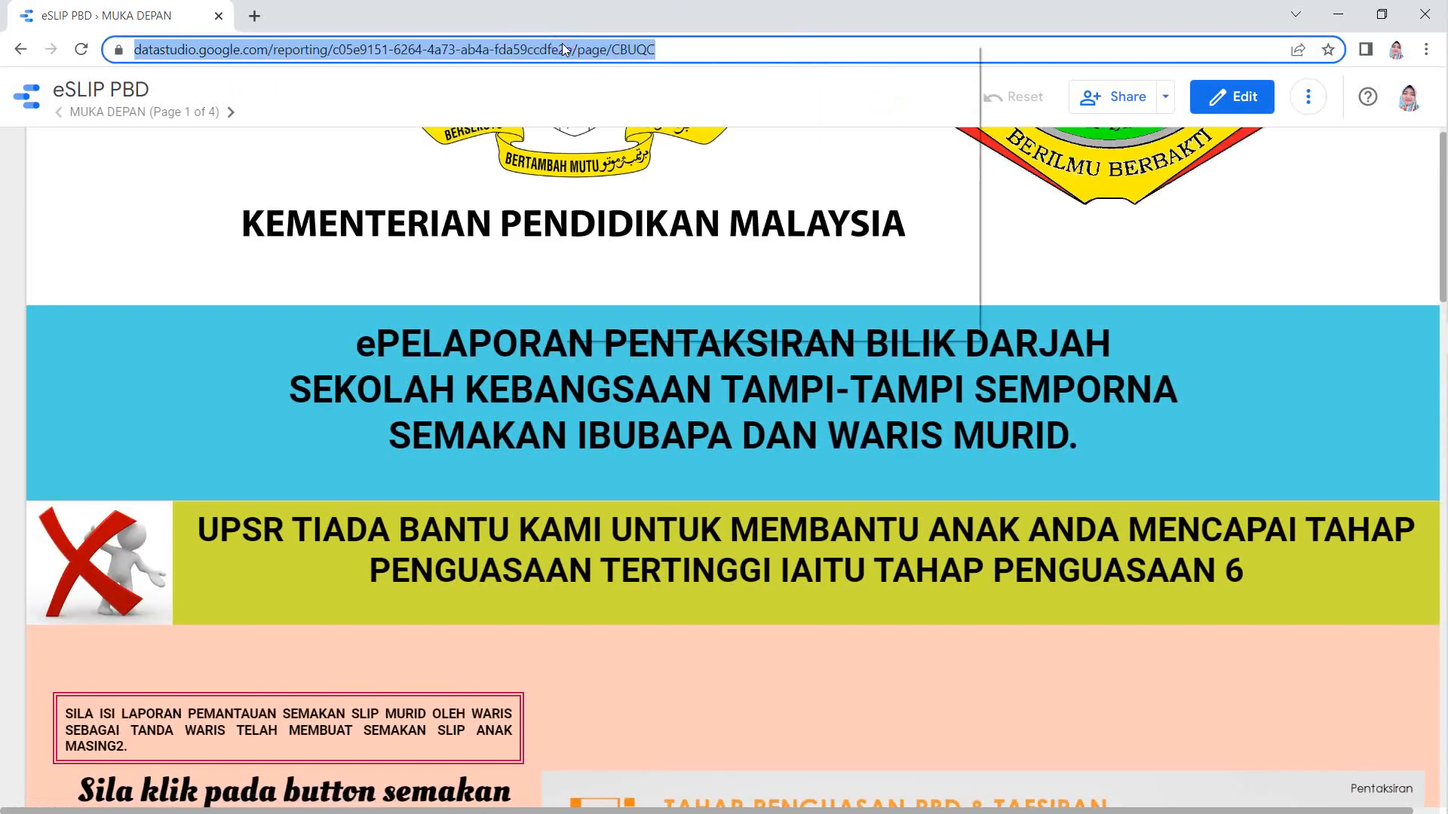
right_click(562, 47)
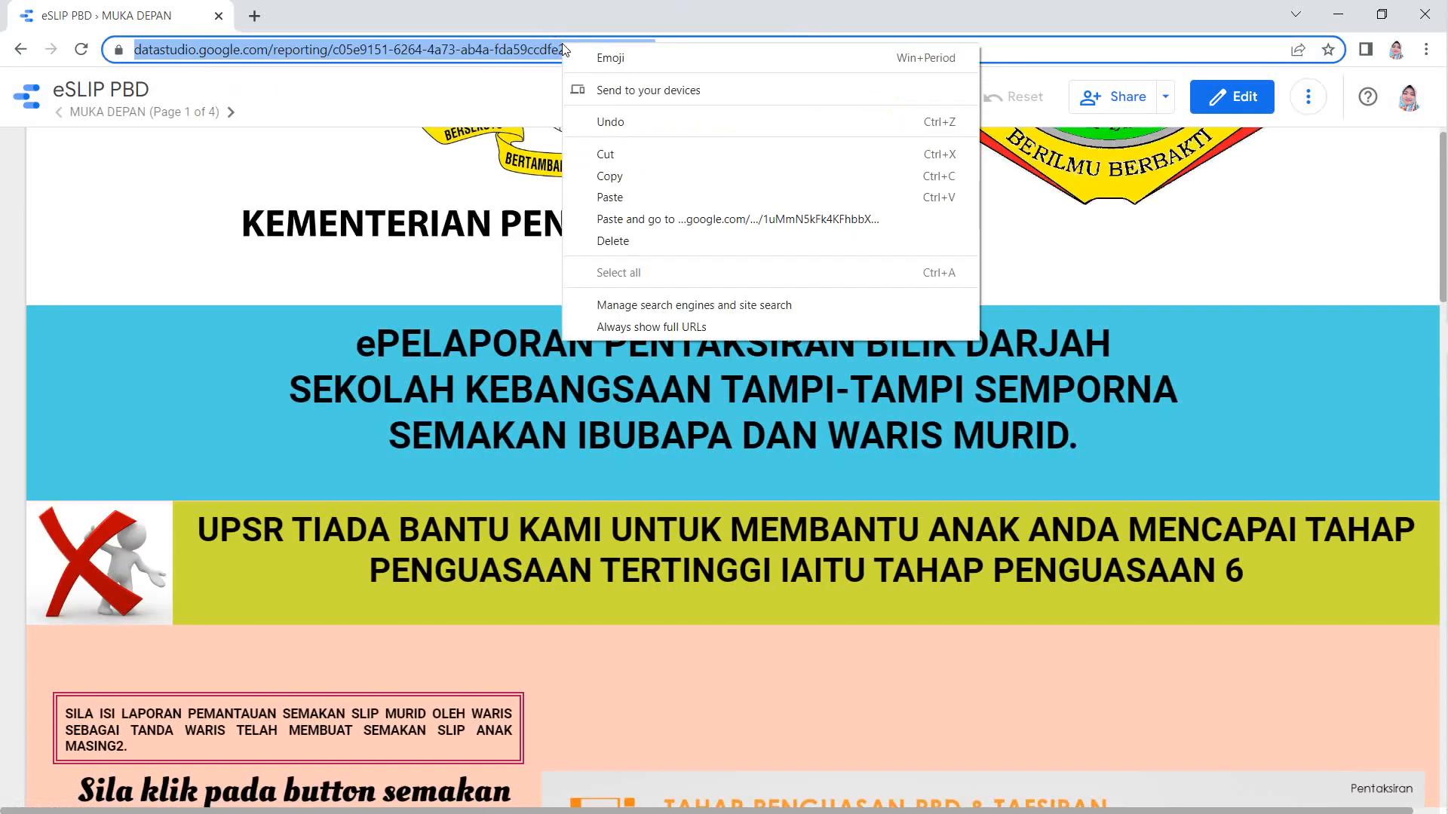
left_click(610, 178)
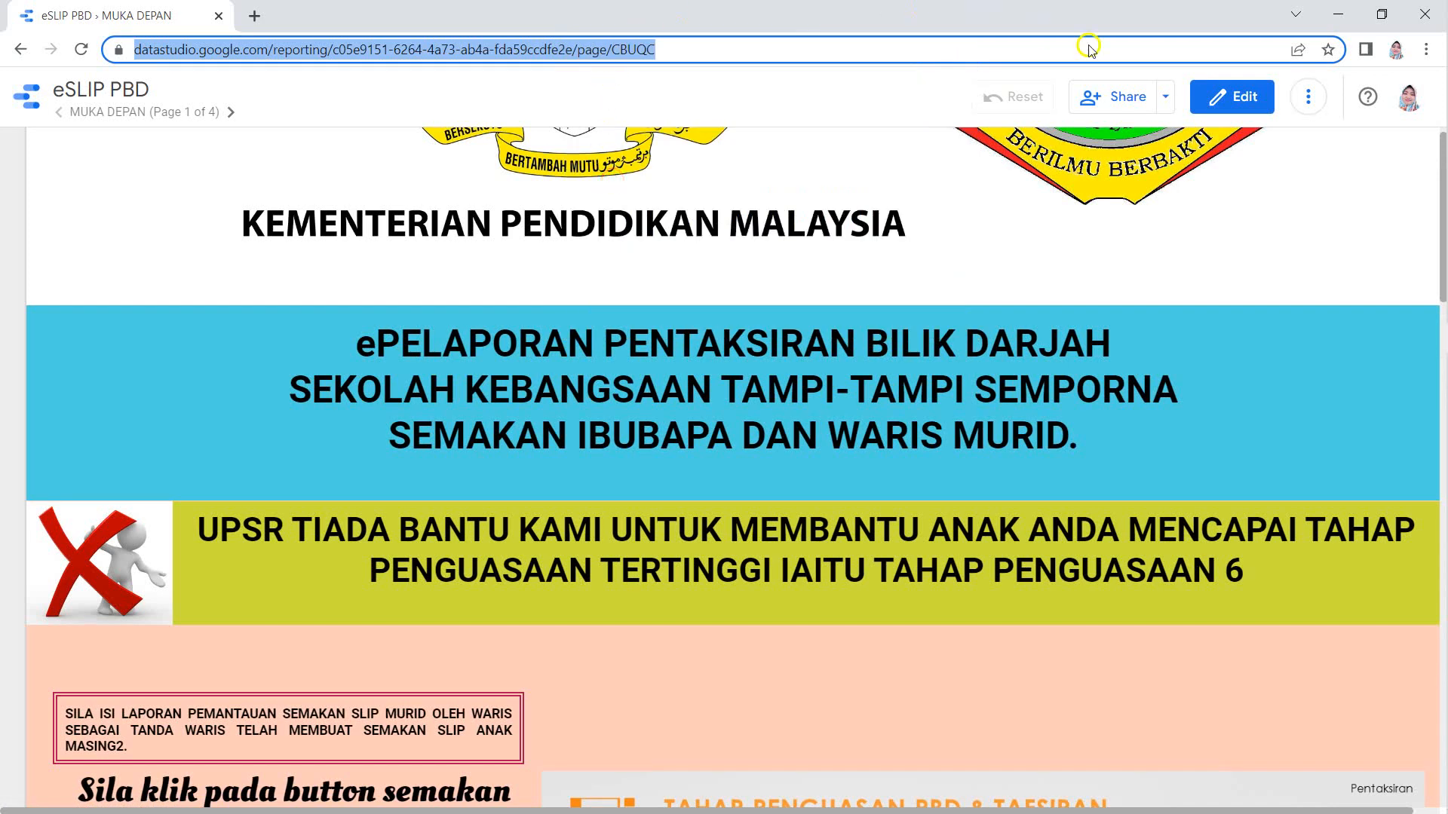
mouse_move(1444, 210)
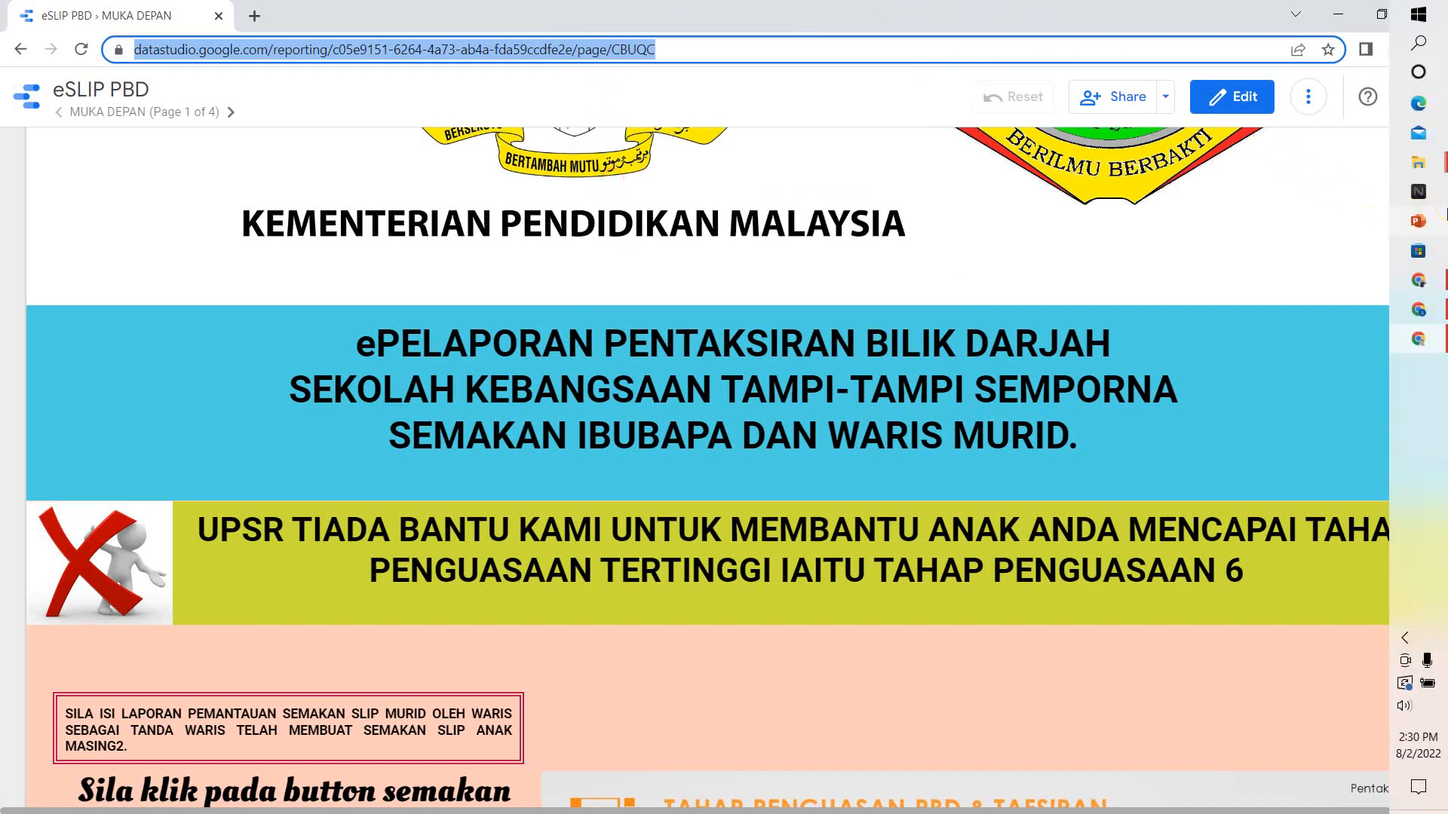
left_click(1428, 197)
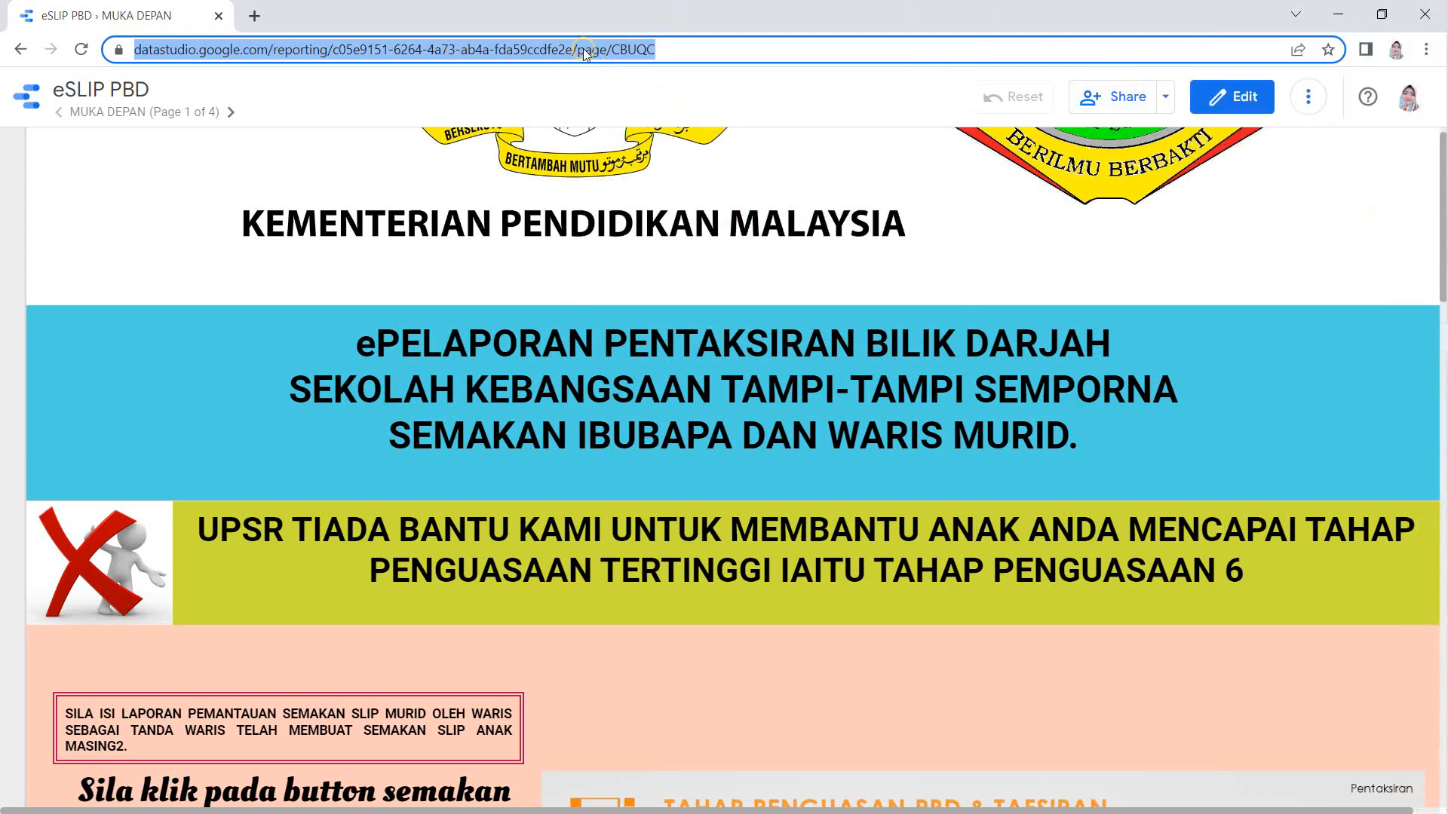
Return to the PBD DAN ANALISIS DATA home page and select its web address
left_click(23, 49)
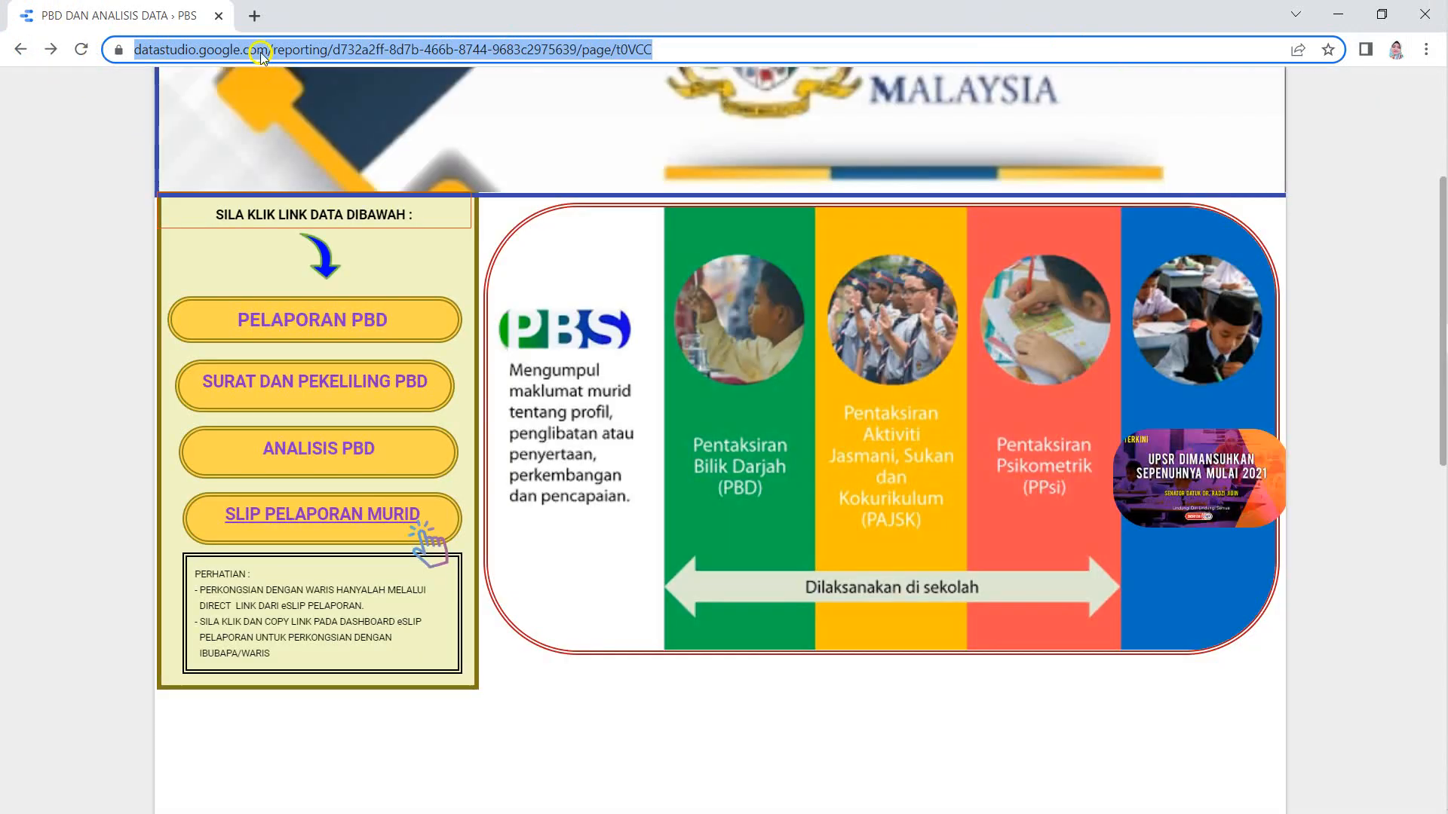
left_click(272, 50)
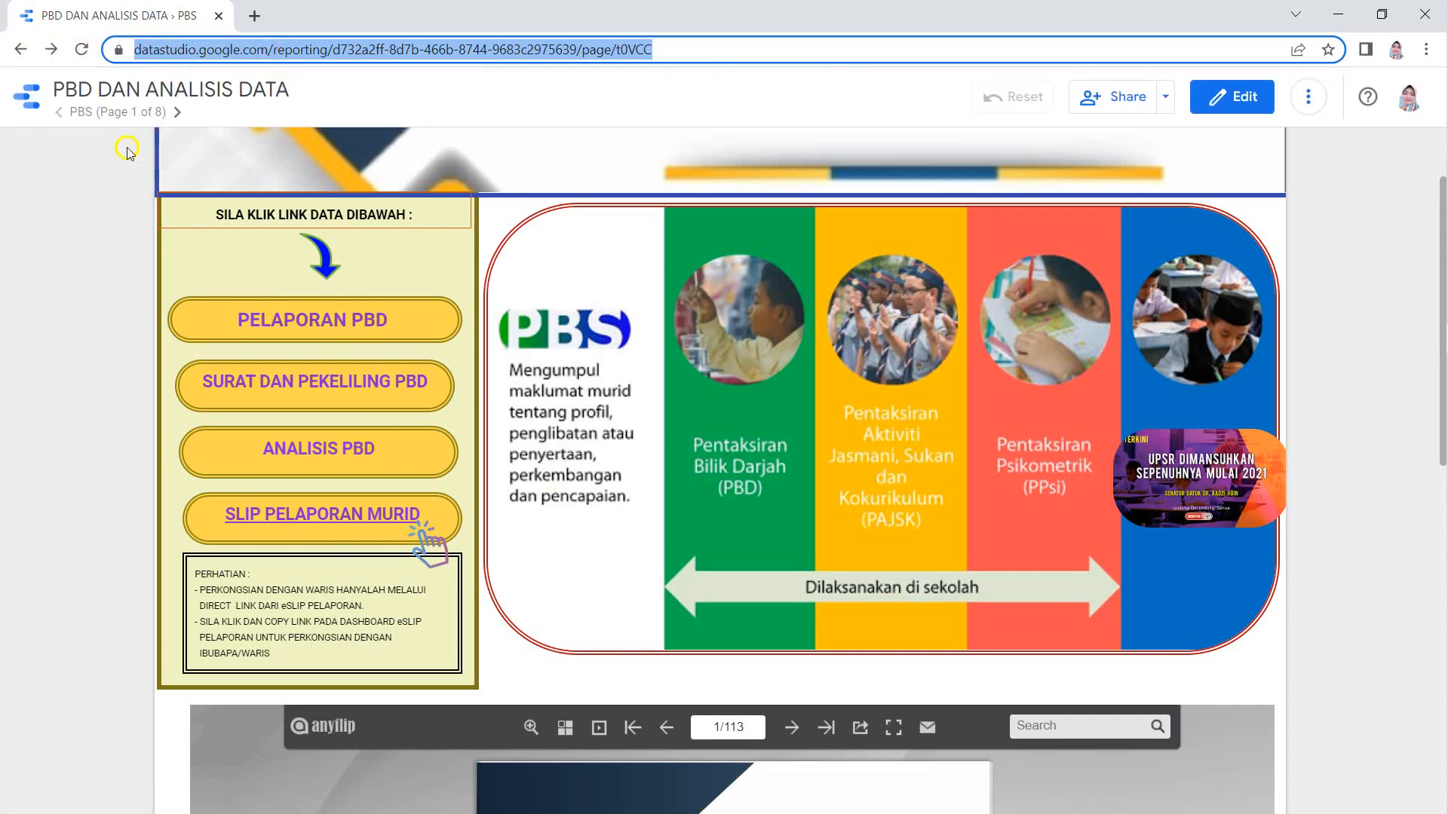
Open the parents' slip-check monitoring page through SLIP PELAPORAN MURID, view its form and response table, and return to MUKA DEPAN
left_click(306, 517)
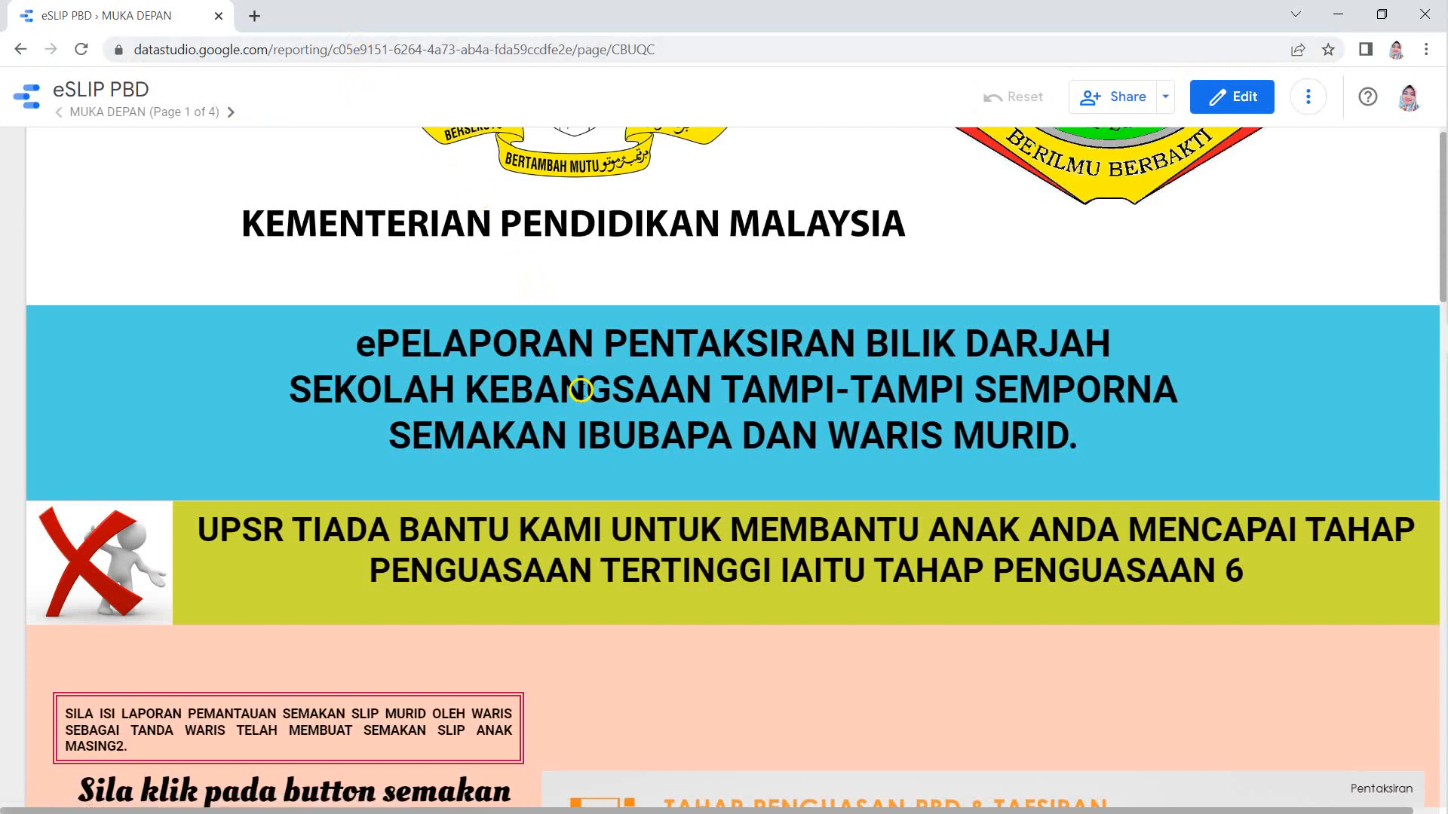
scroll(514, 415, "down", 9)
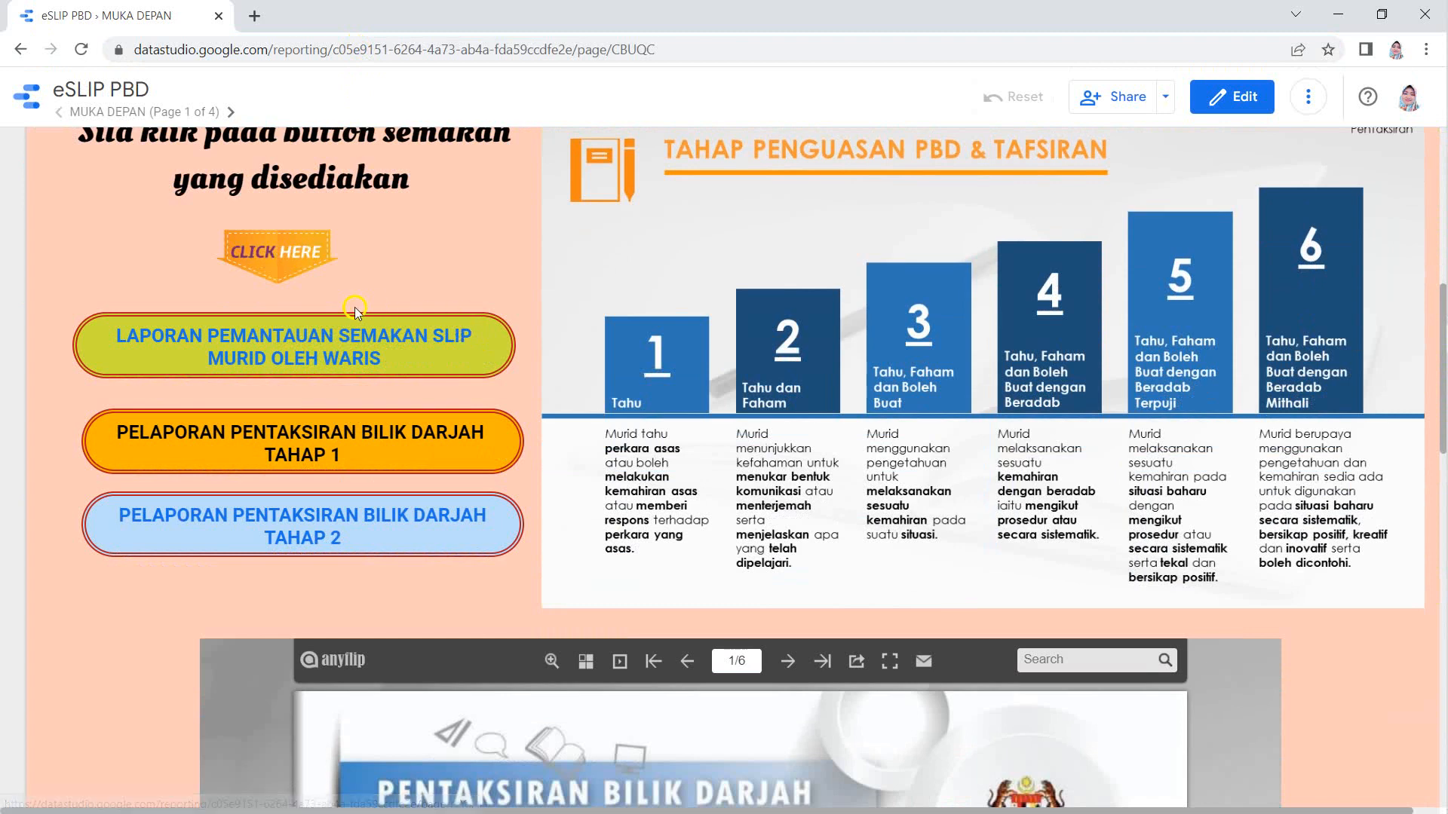
left_click(300, 359)
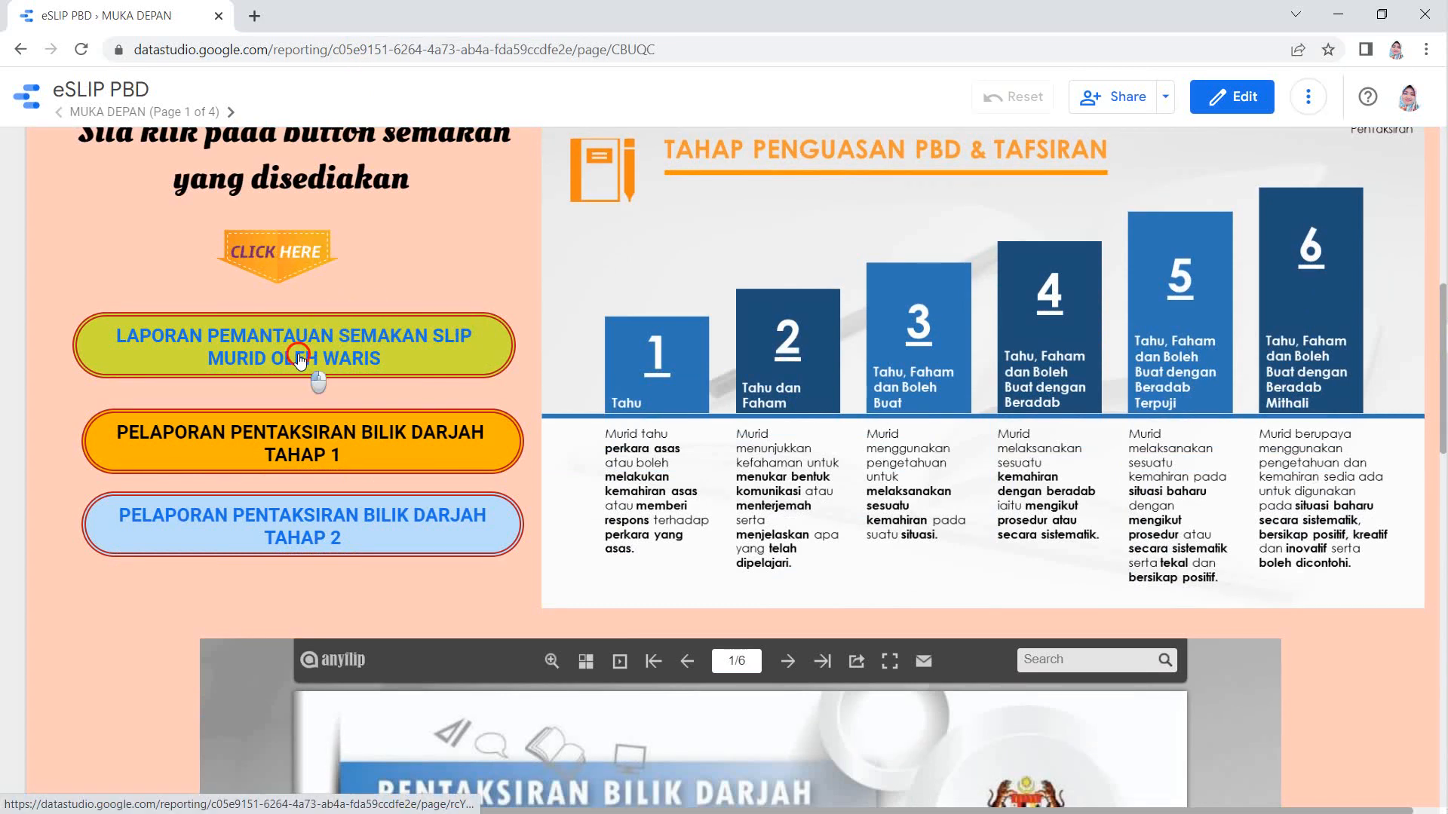
scroll(288, 304, "up", 1)
scroll(287, 304, "up", 6)
scroll(314, 328, "down", 3)
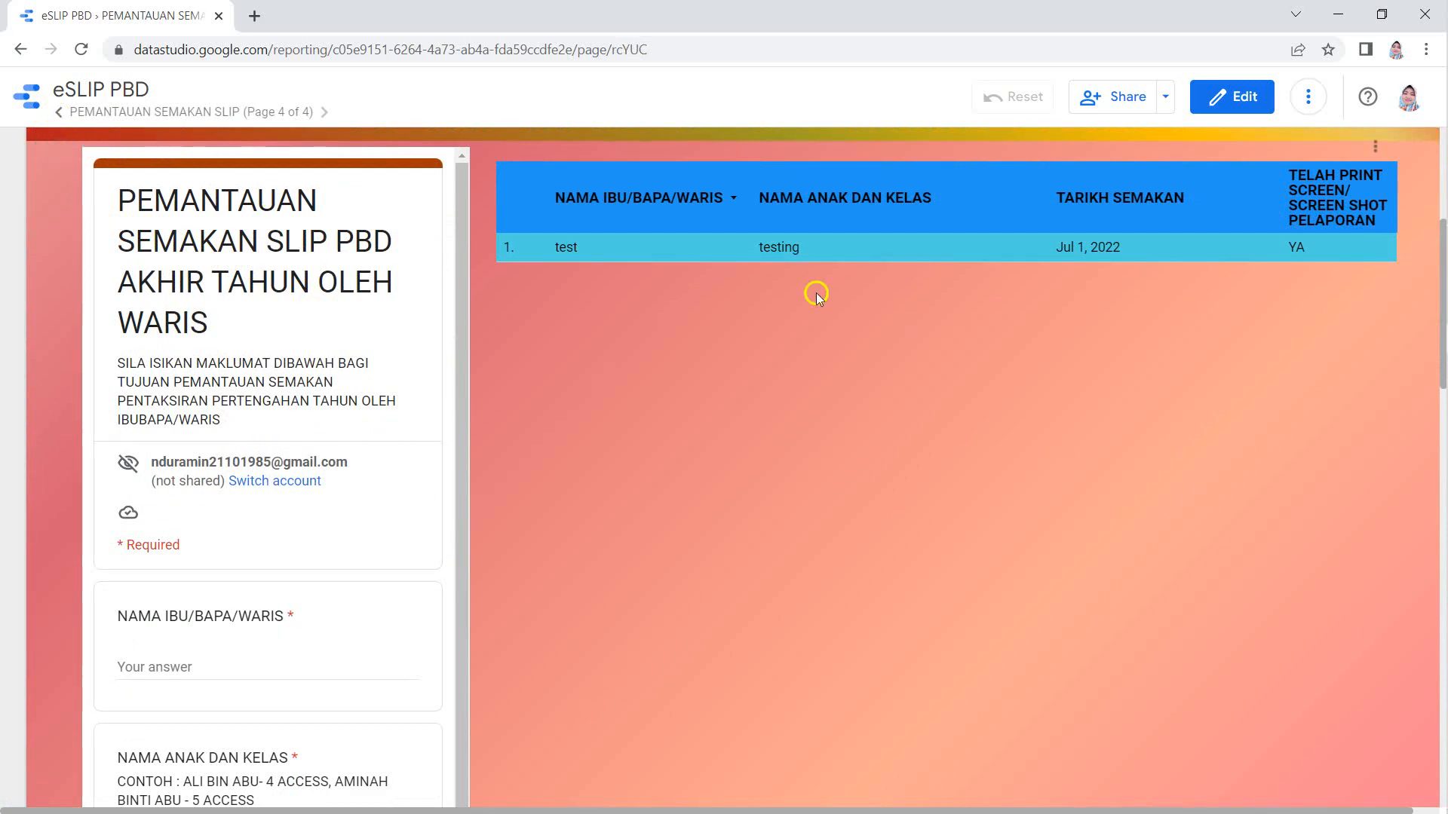
scroll(734, 287, "up", 5)
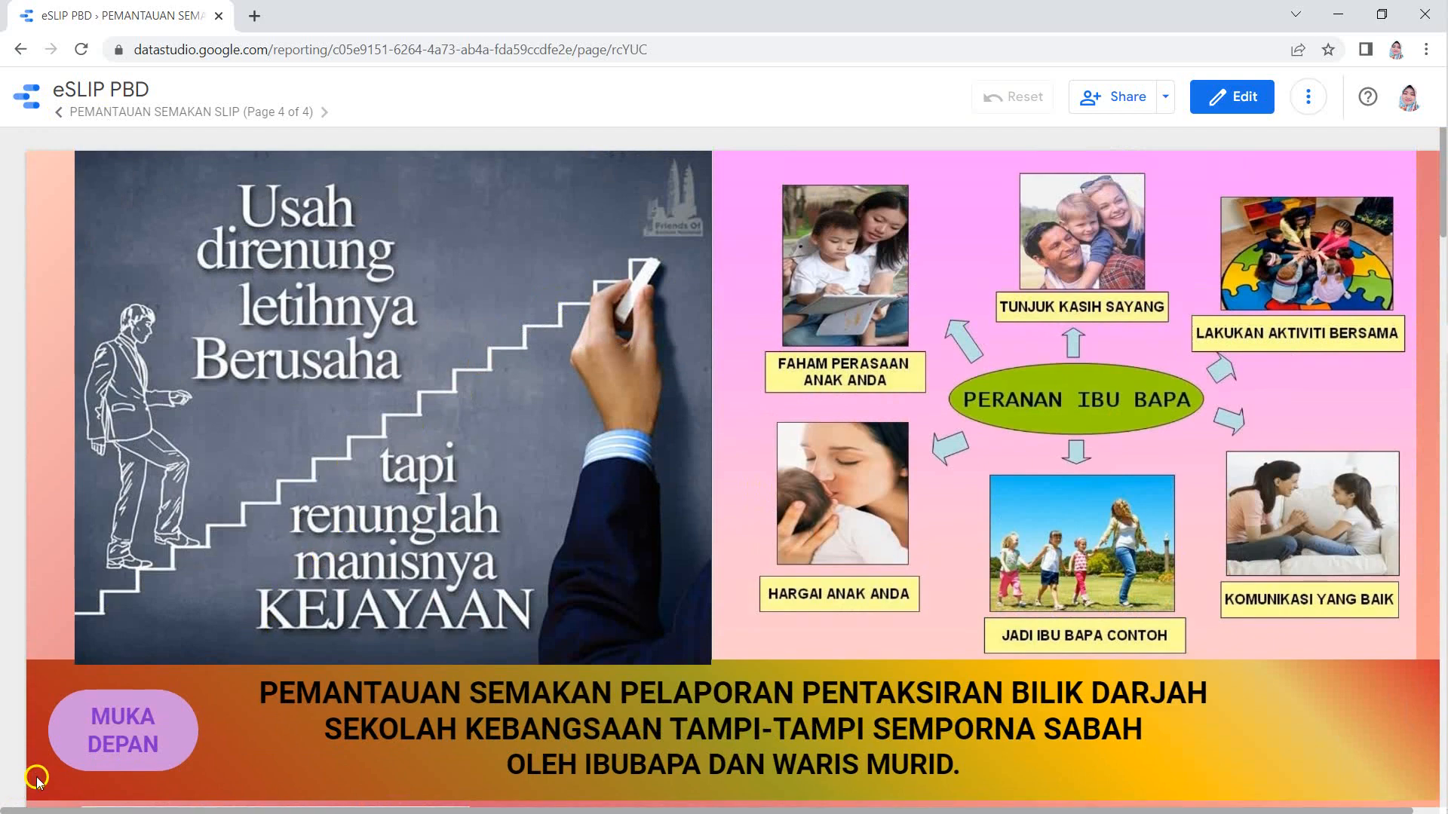
left_click(109, 749)
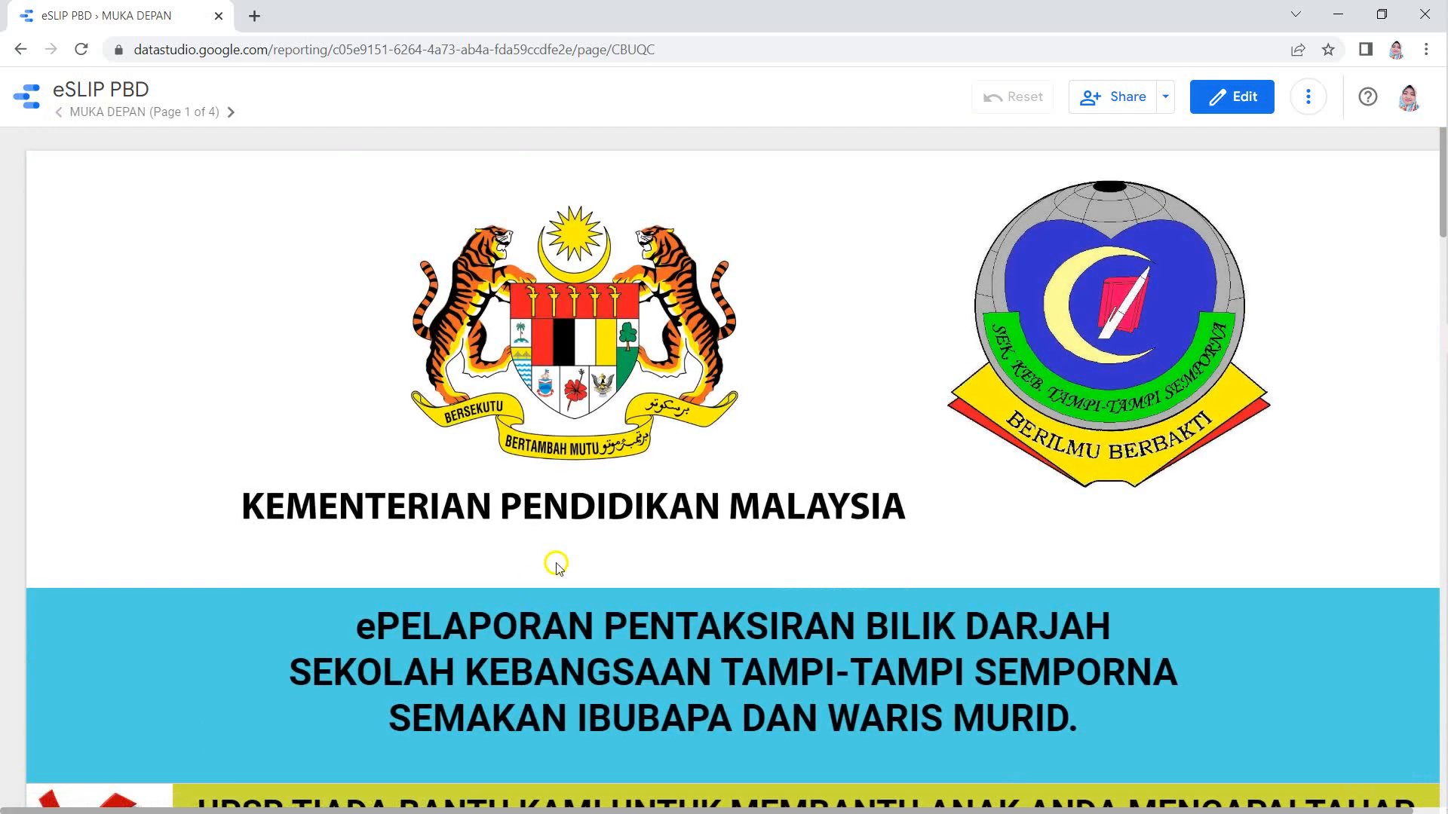
Open the PELAPORAN PENTAKSIRAN BILIK DARJAH TAHAP 1 page and bring its IC number search field into view
scroll(611, 573, "down", 10)
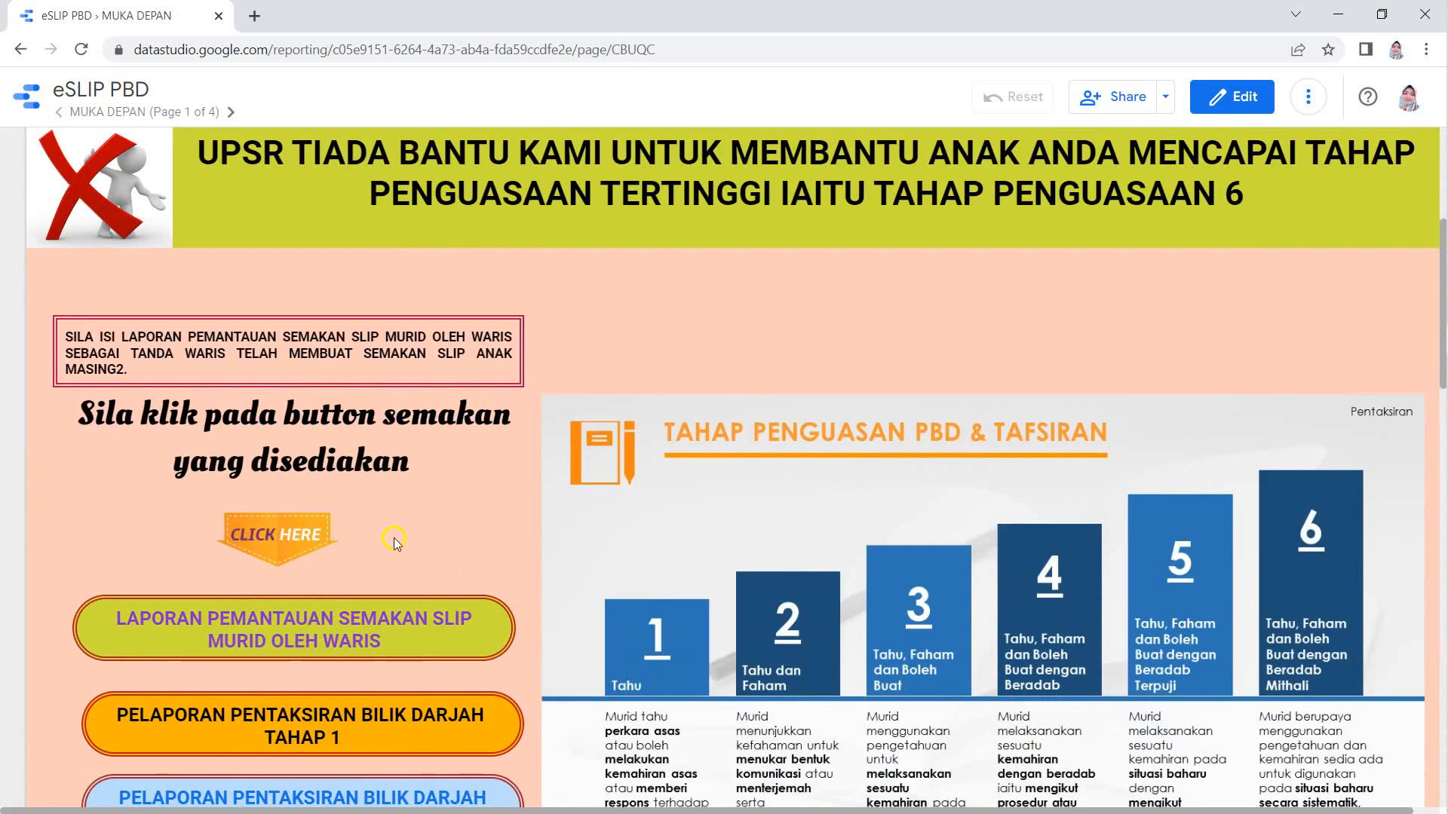
scroll(327, 522, "down", 3)
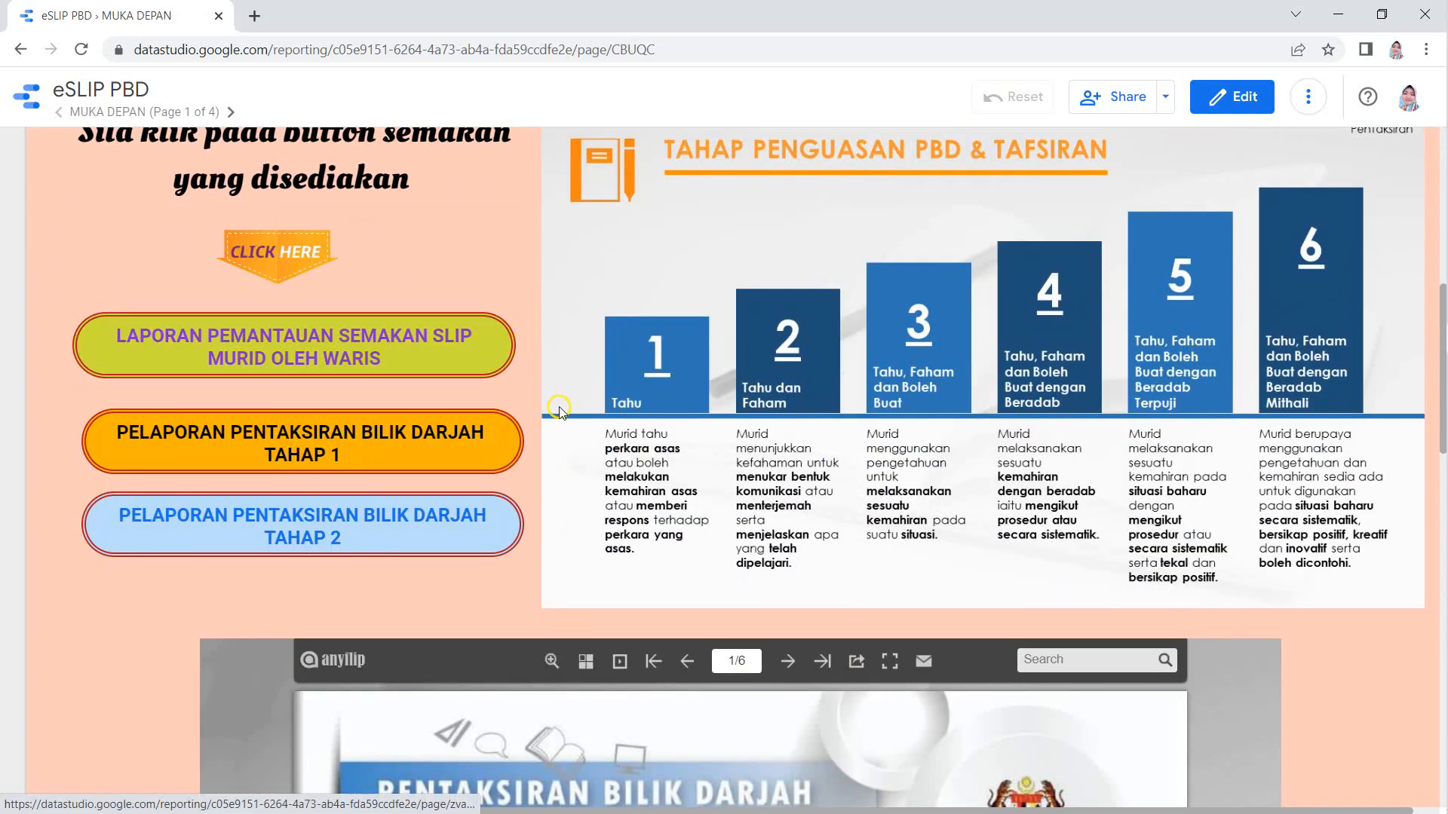
scroll(225, 418, "down", 2)
left_click(302, 275)
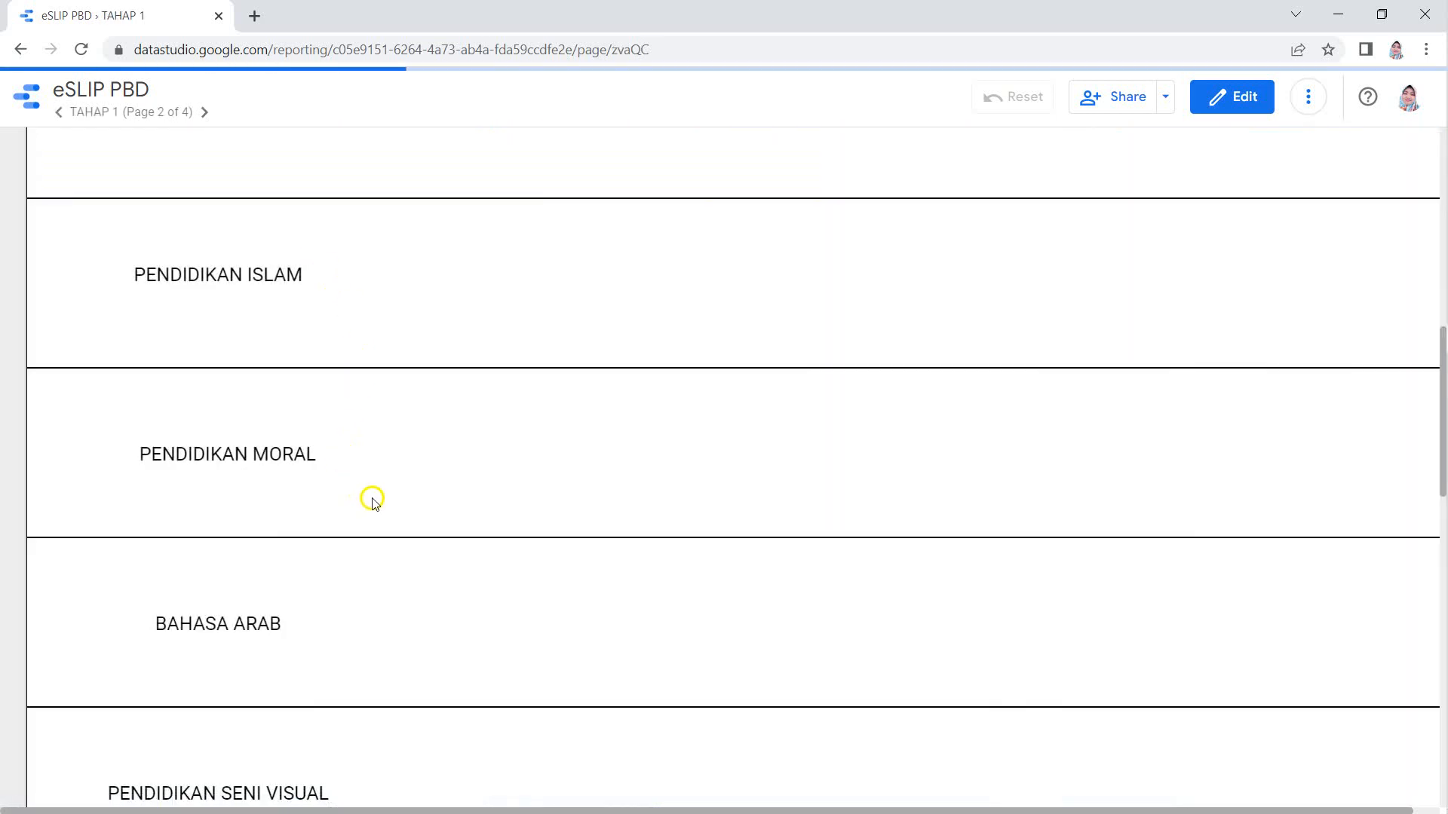
scroll(324, 461, "up", 8)
scroll(324, 462, "up", 7)
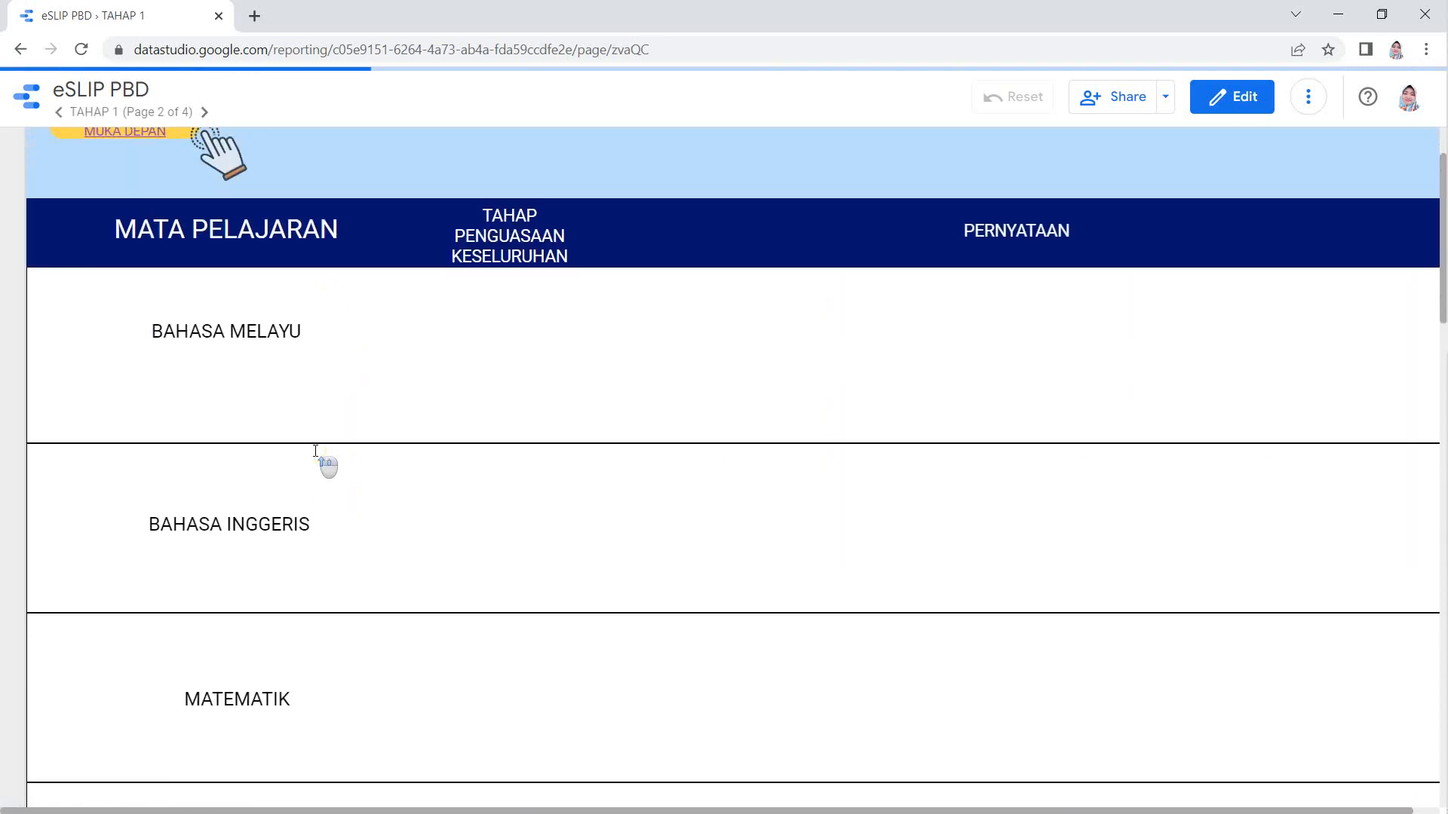
scroll(324, 452, "down", 1)
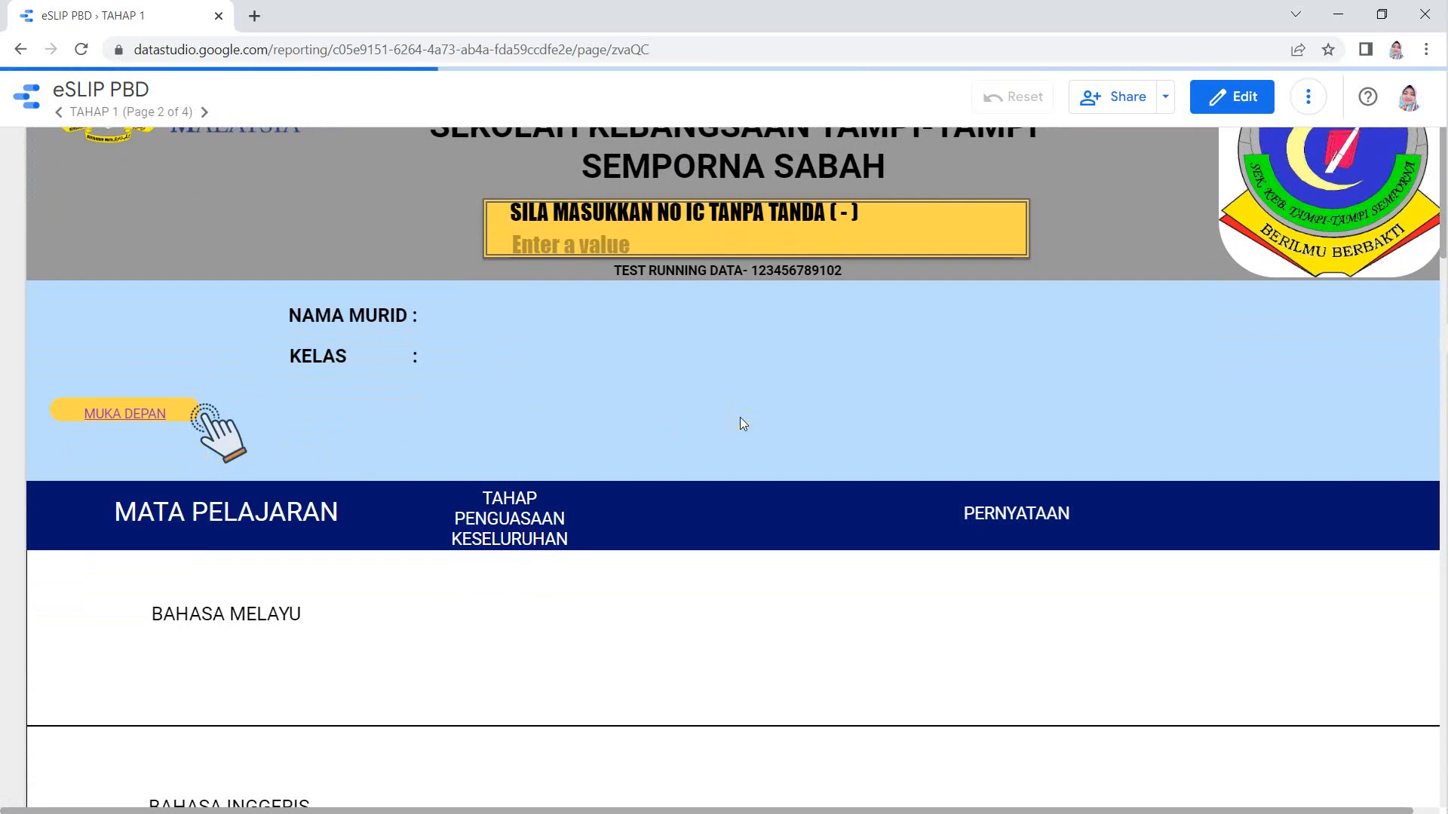
Look up the test pupil's TAHAP 1 slip by IC number without dashes and review the subject levels and teacher's comment
left_click(589, 247)
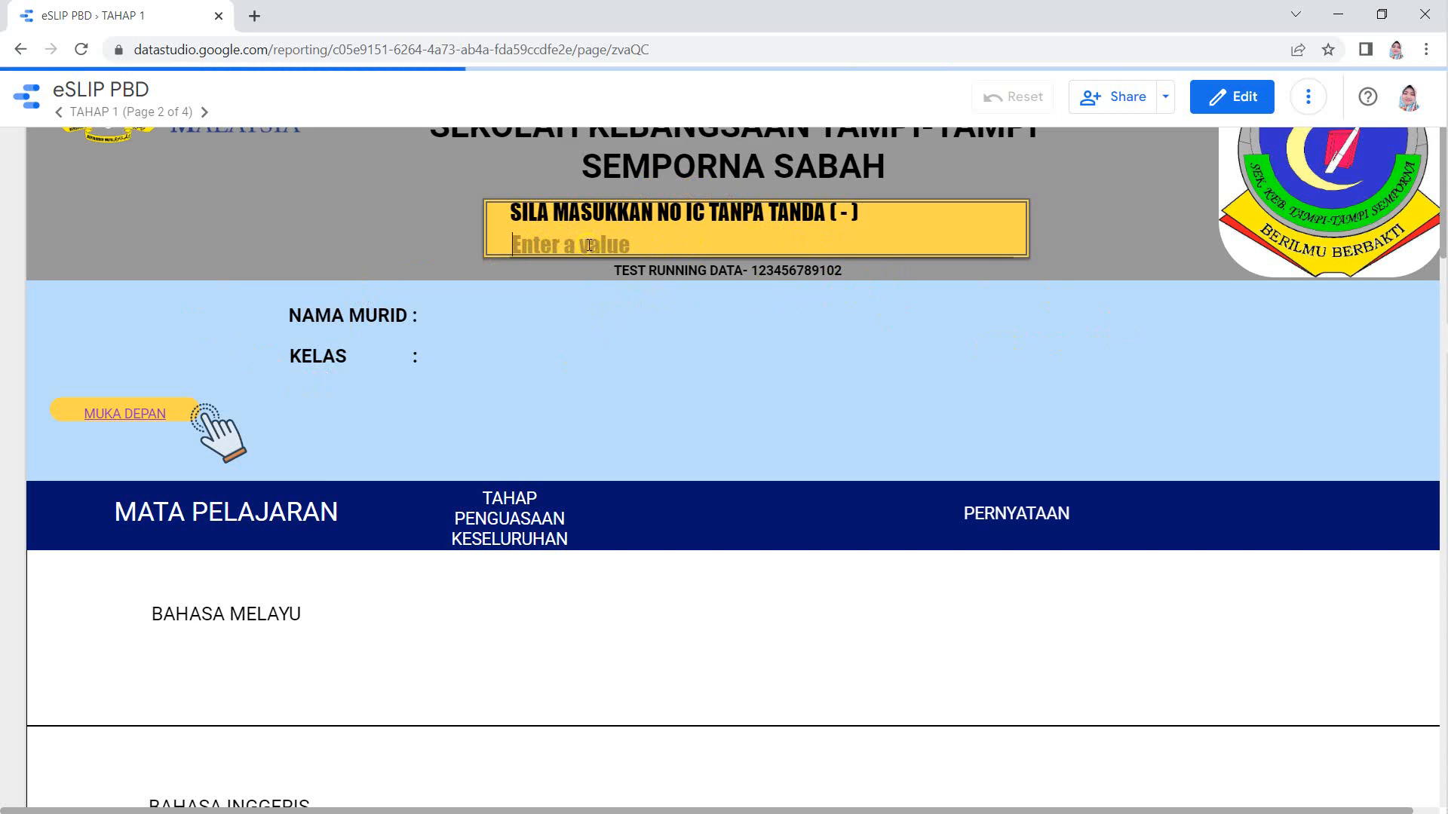
left_click(752, 310)
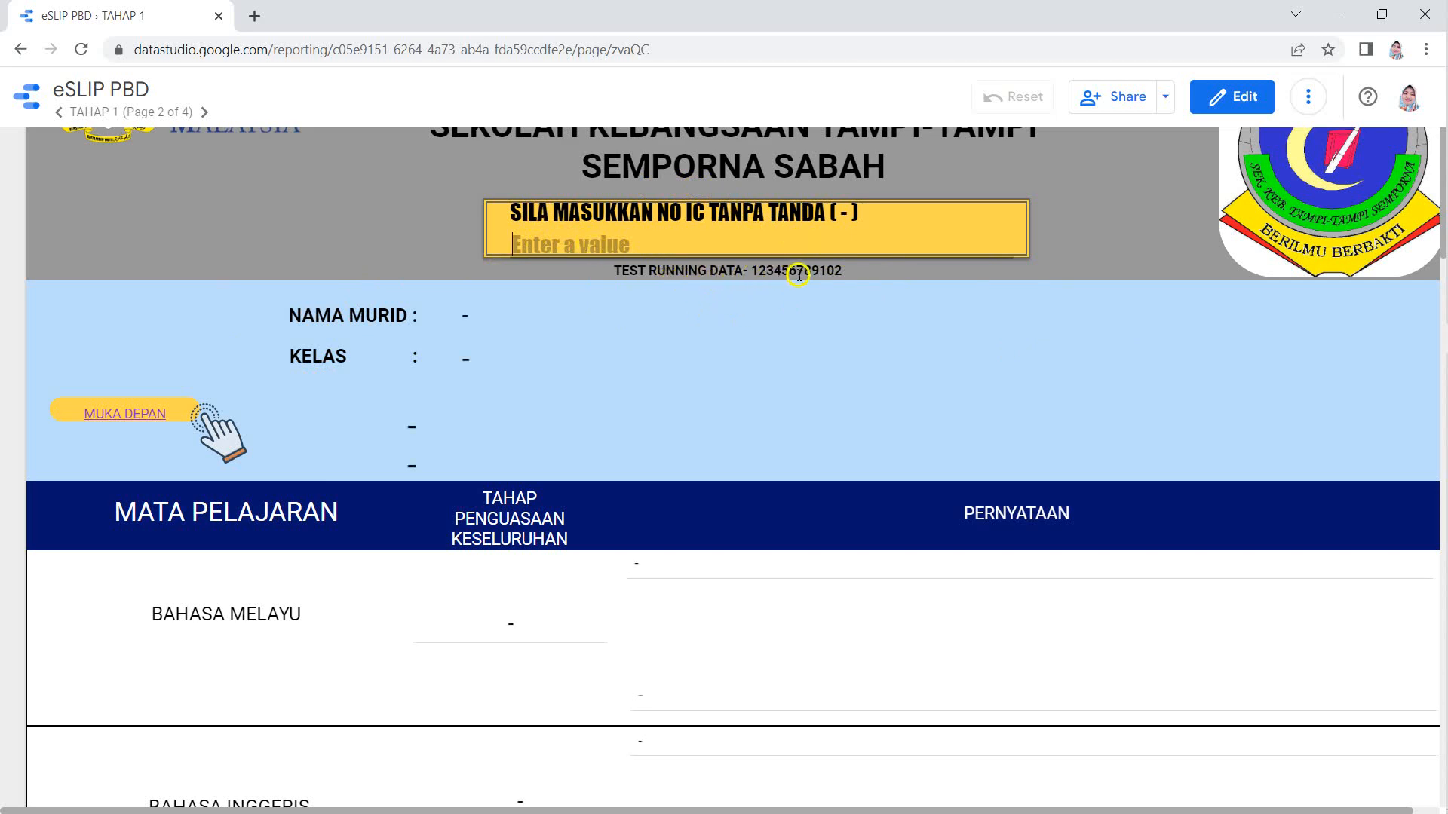
type("12")
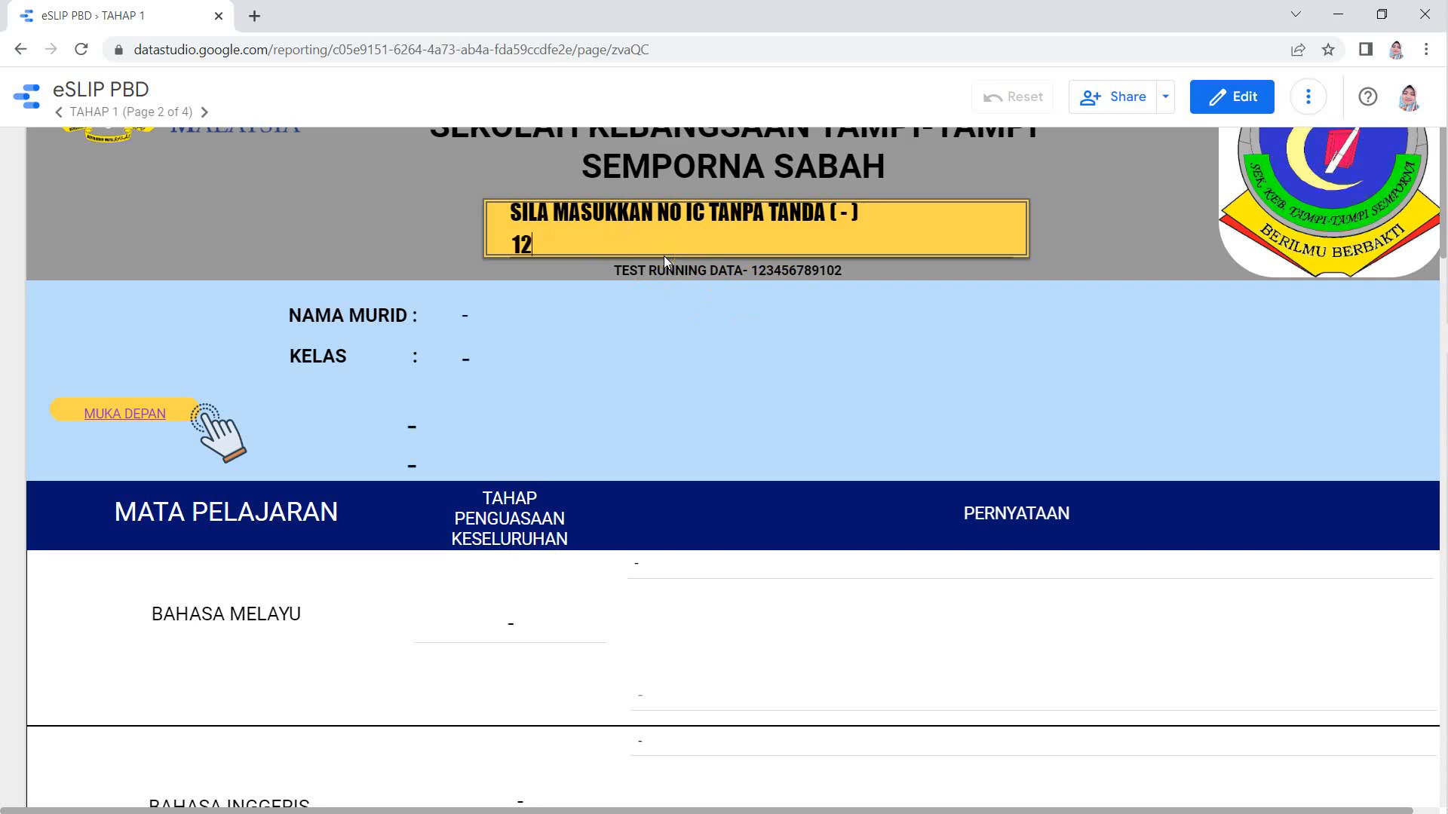
type("3456789")
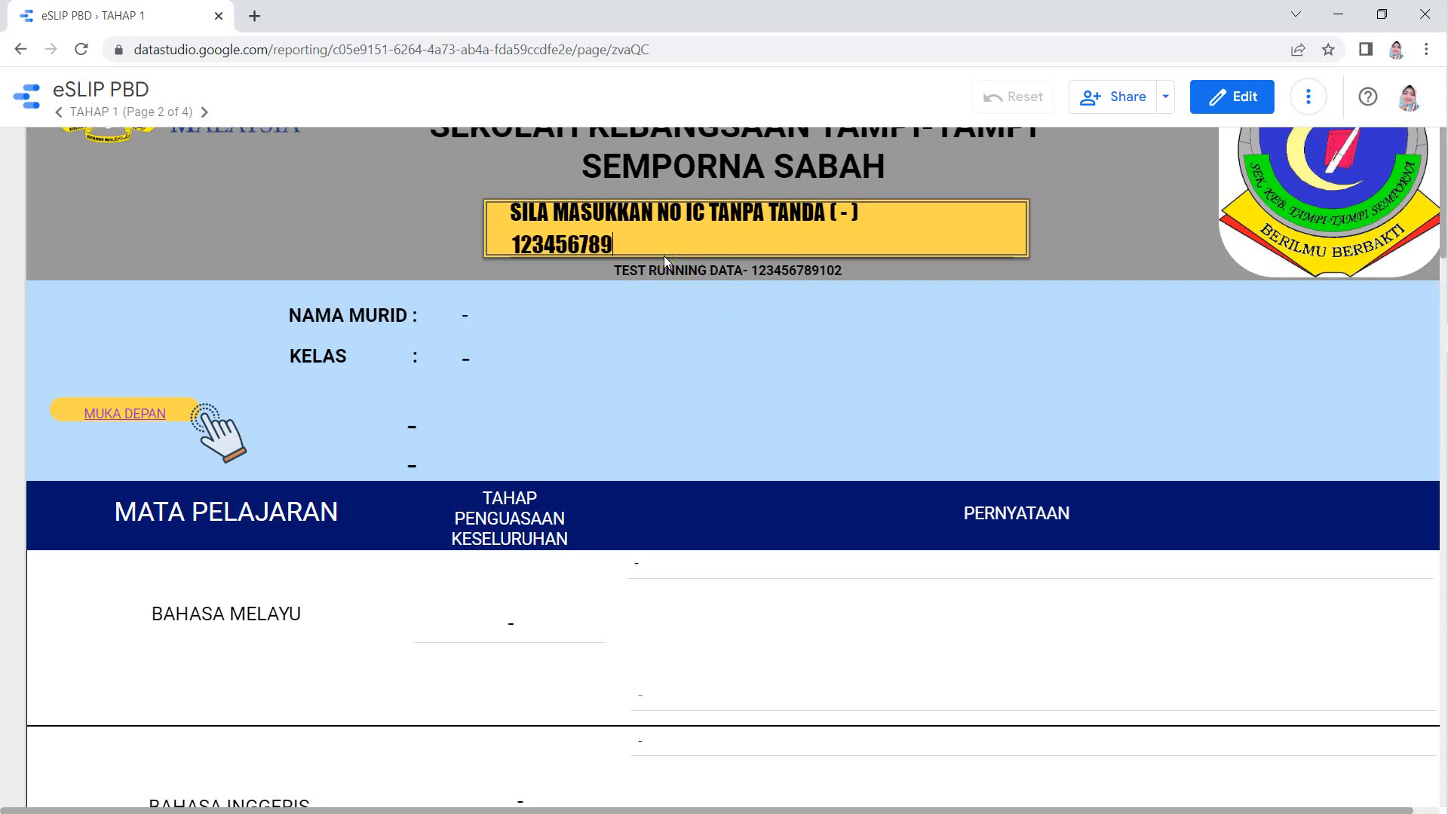
type("102")
key("Return")
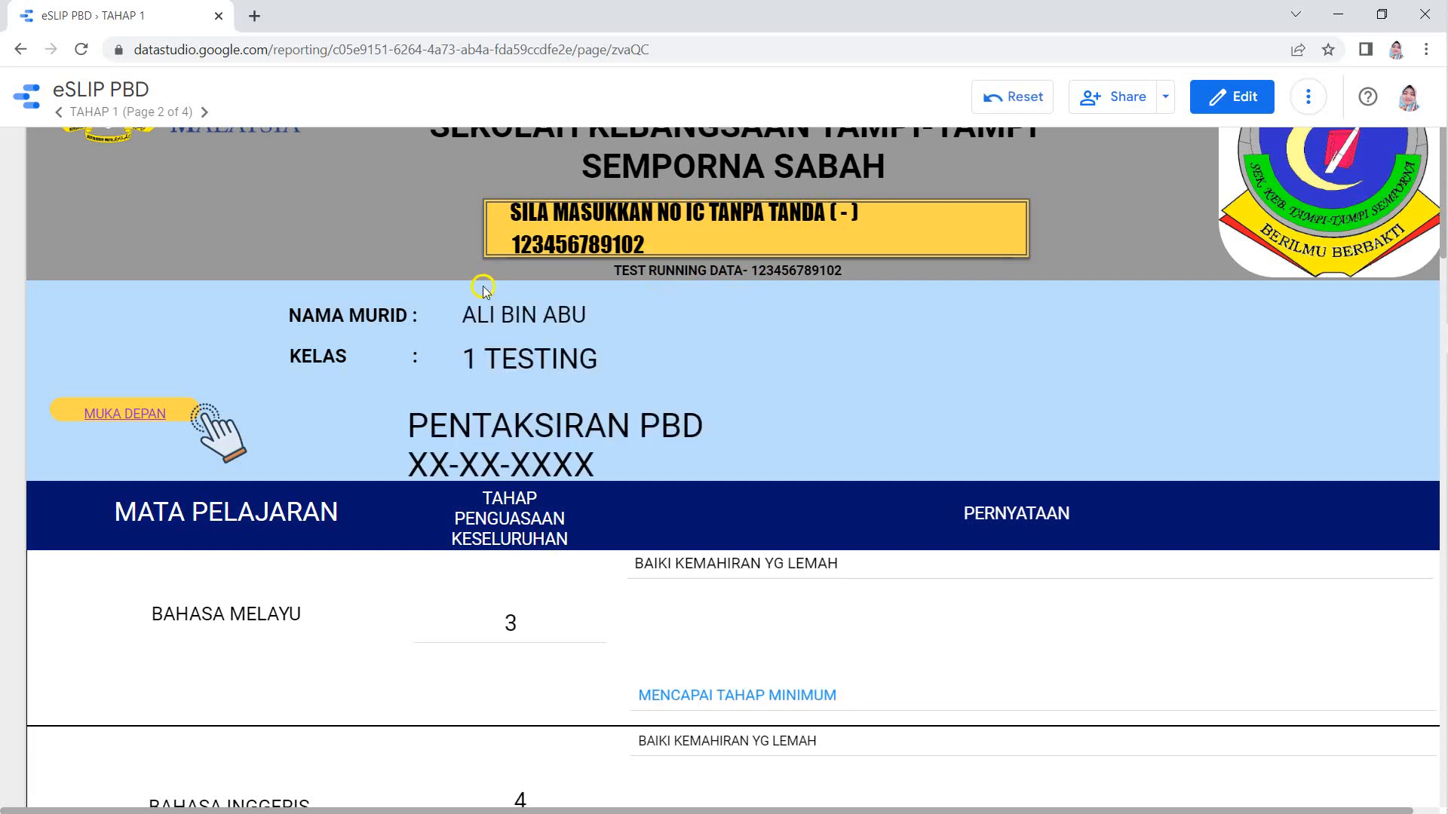
scroll(486, 369, "up", 1)
scroll(462, 405, "down", 8)
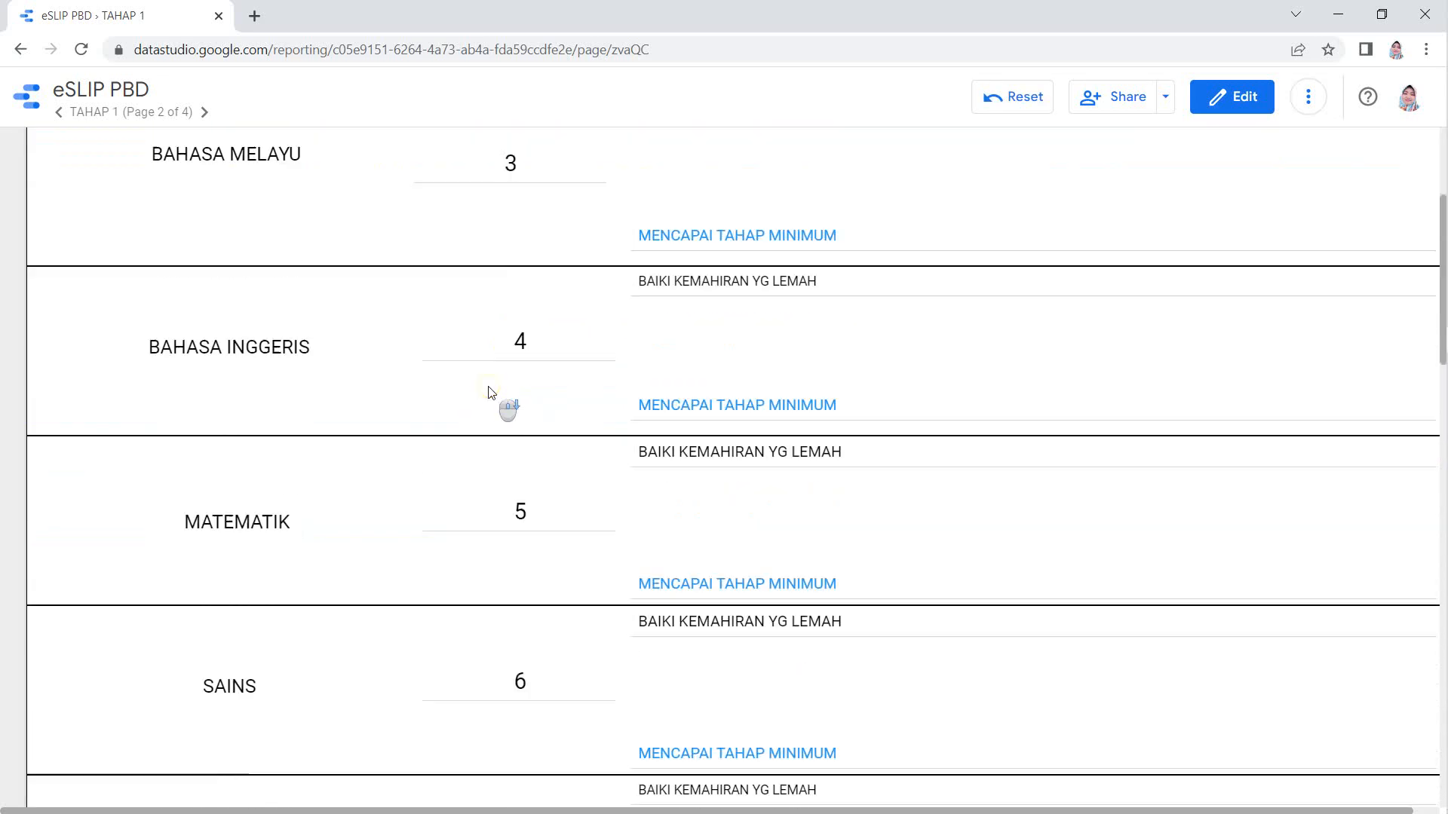
scroll(579, 364, "down", 20)
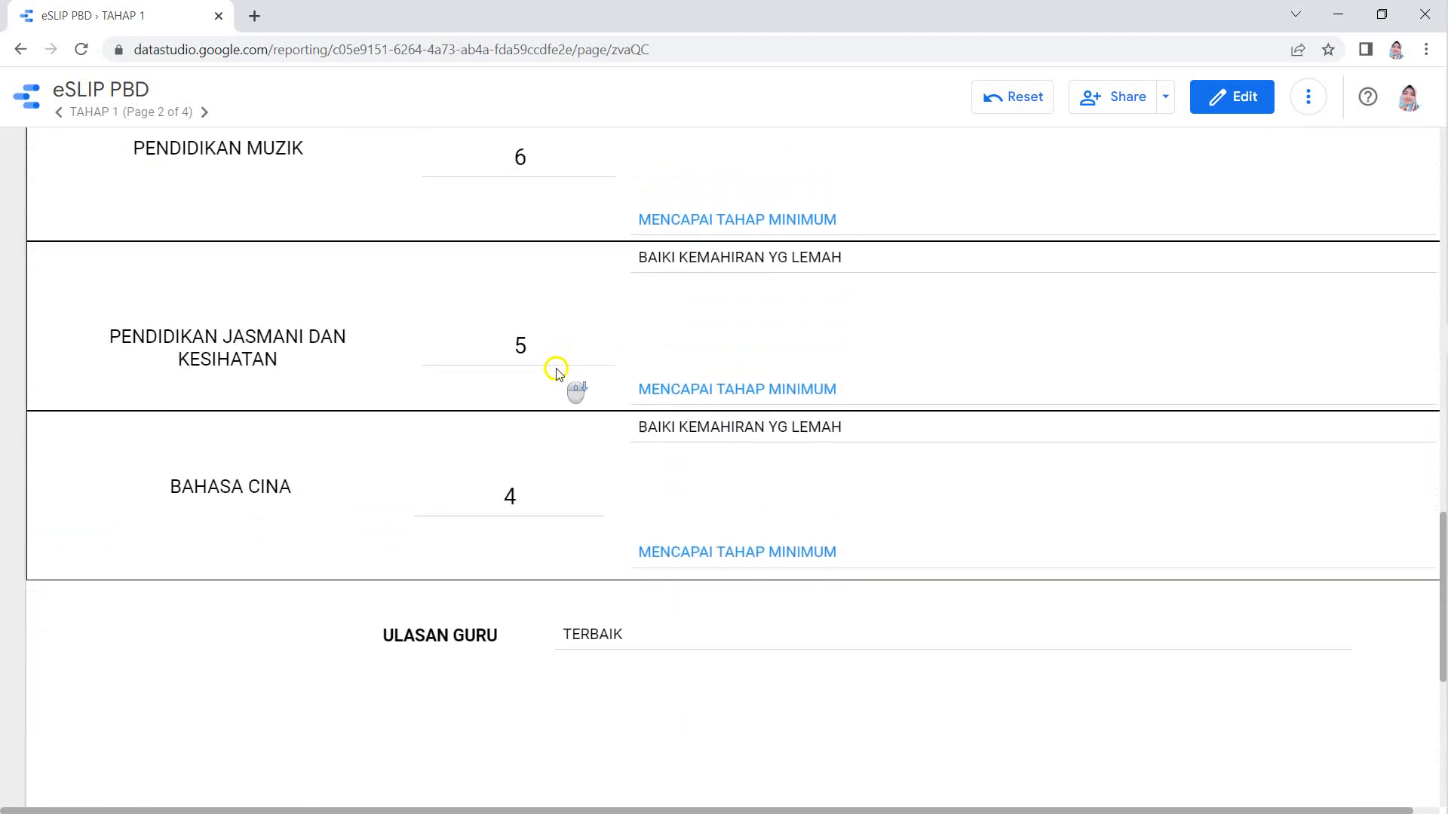
scroll(554, 374, "up", 18)
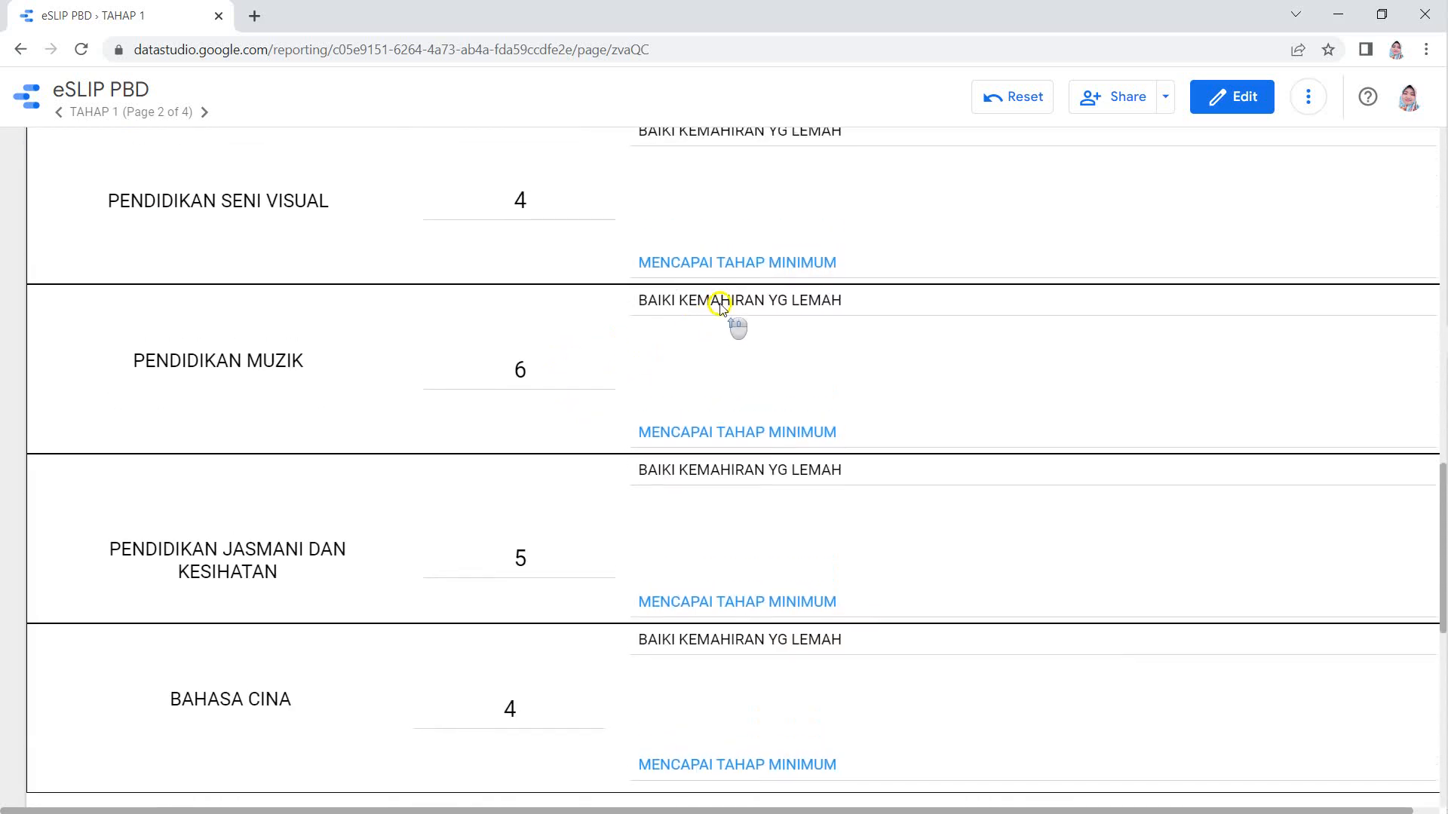
Show the pupil's TAHAP 1 slip in full-screen presentation mode and exit back to the normal report view
left_click(1308, 97)
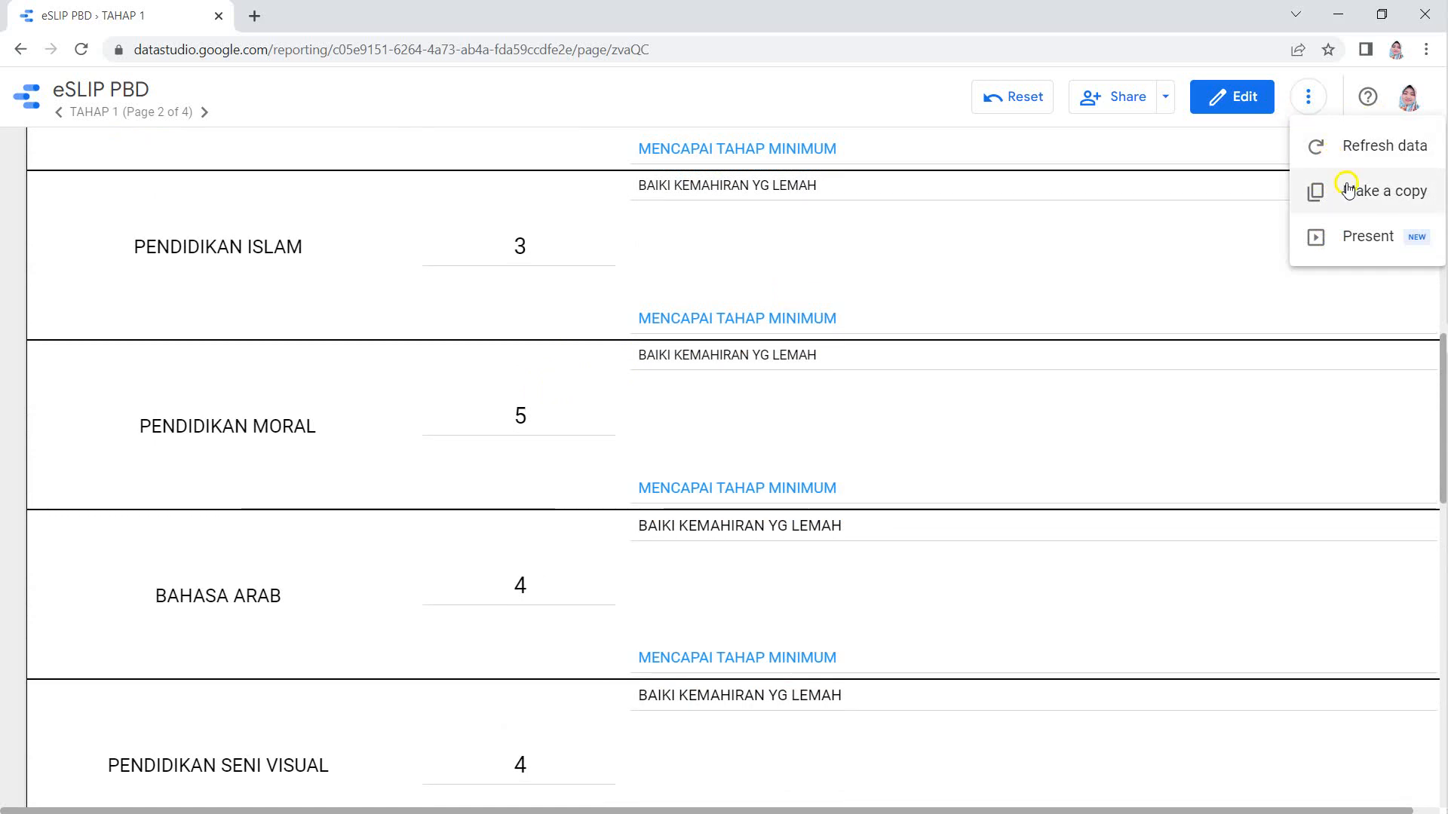
left_click(1361, 236)
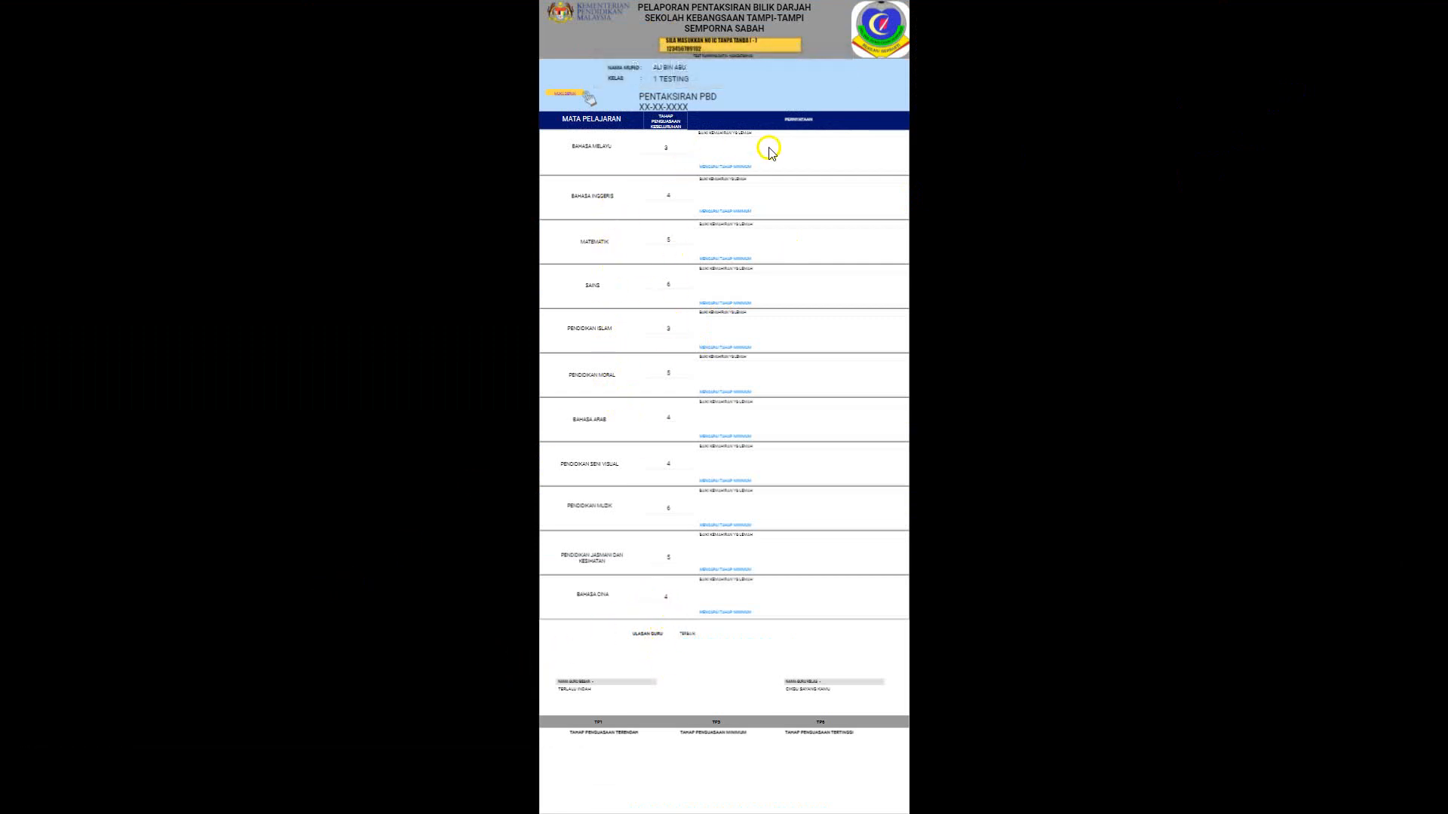
mouse_move(972, 12)
mouse_move(695, 6)
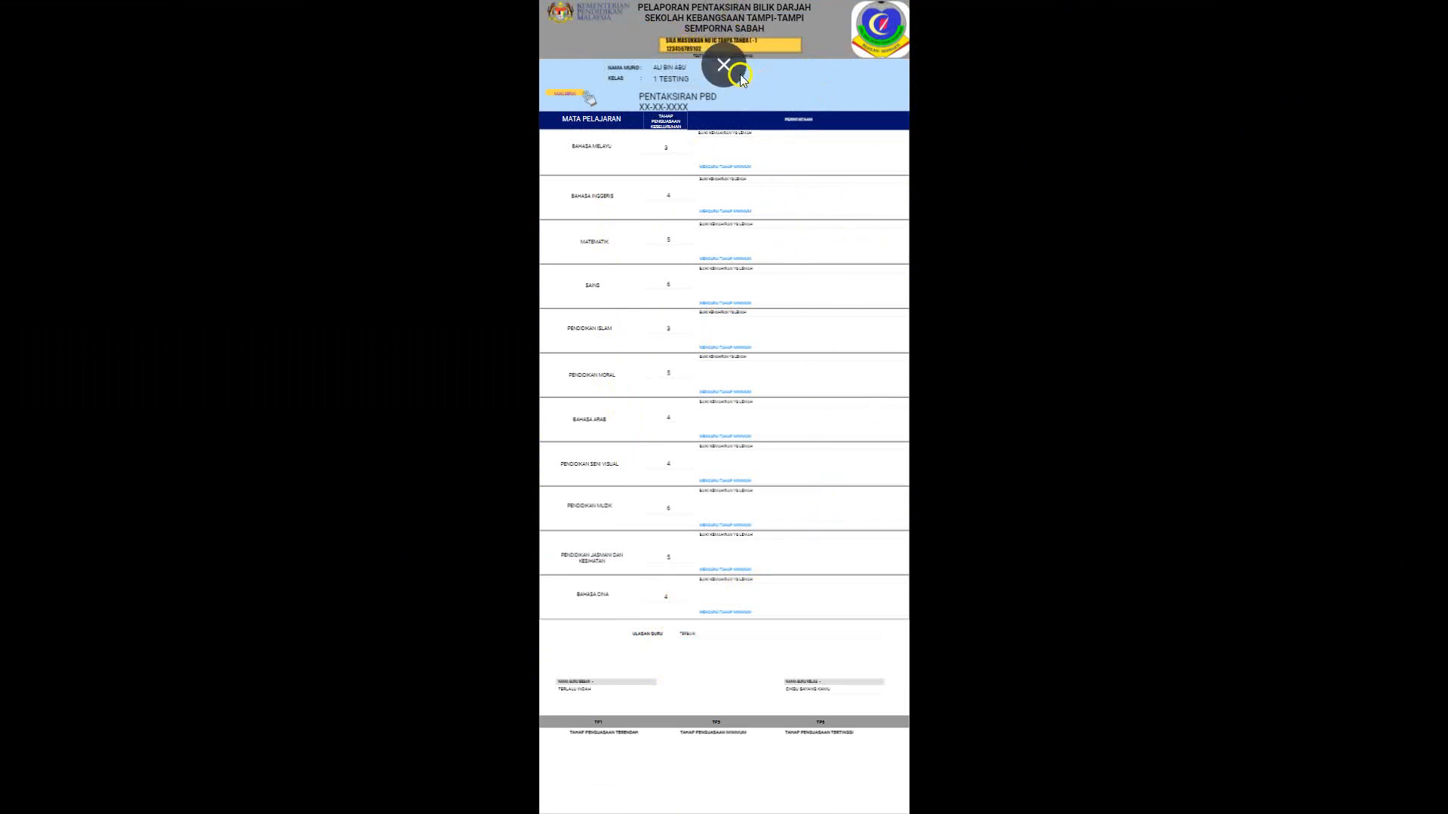
left_click(716, 71)
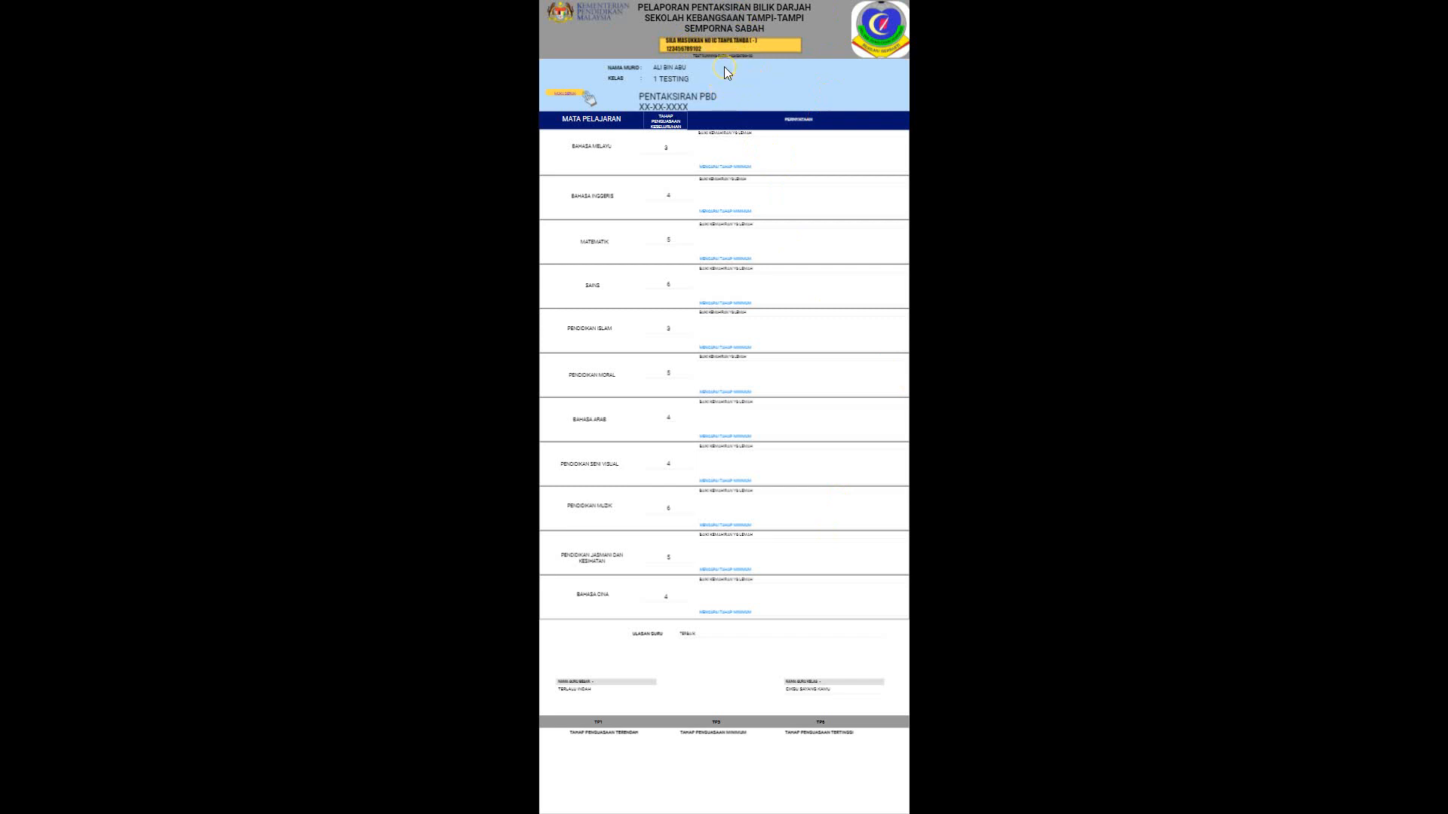
mouse_move(726, 71)
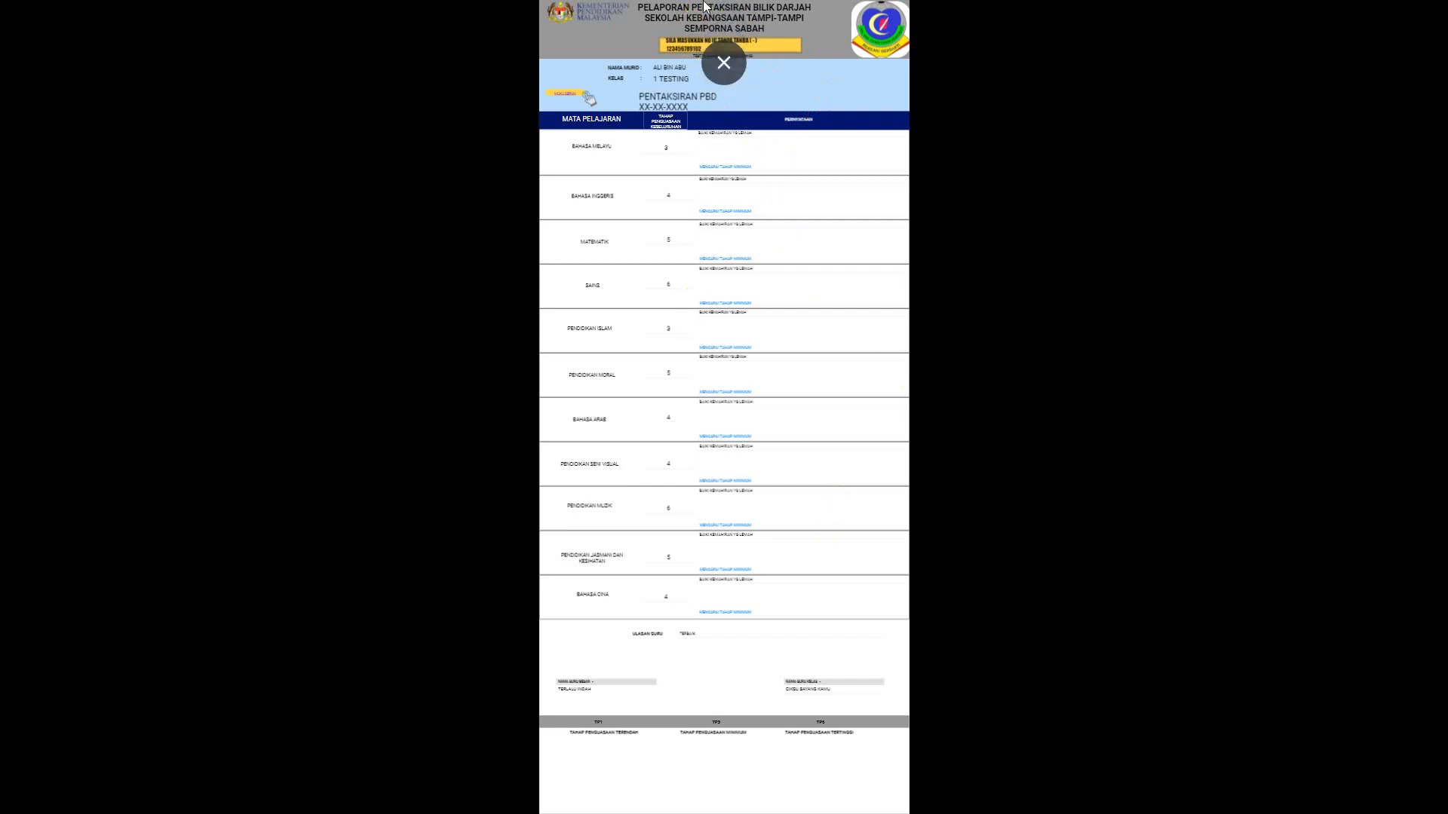
left_click(726, 66)
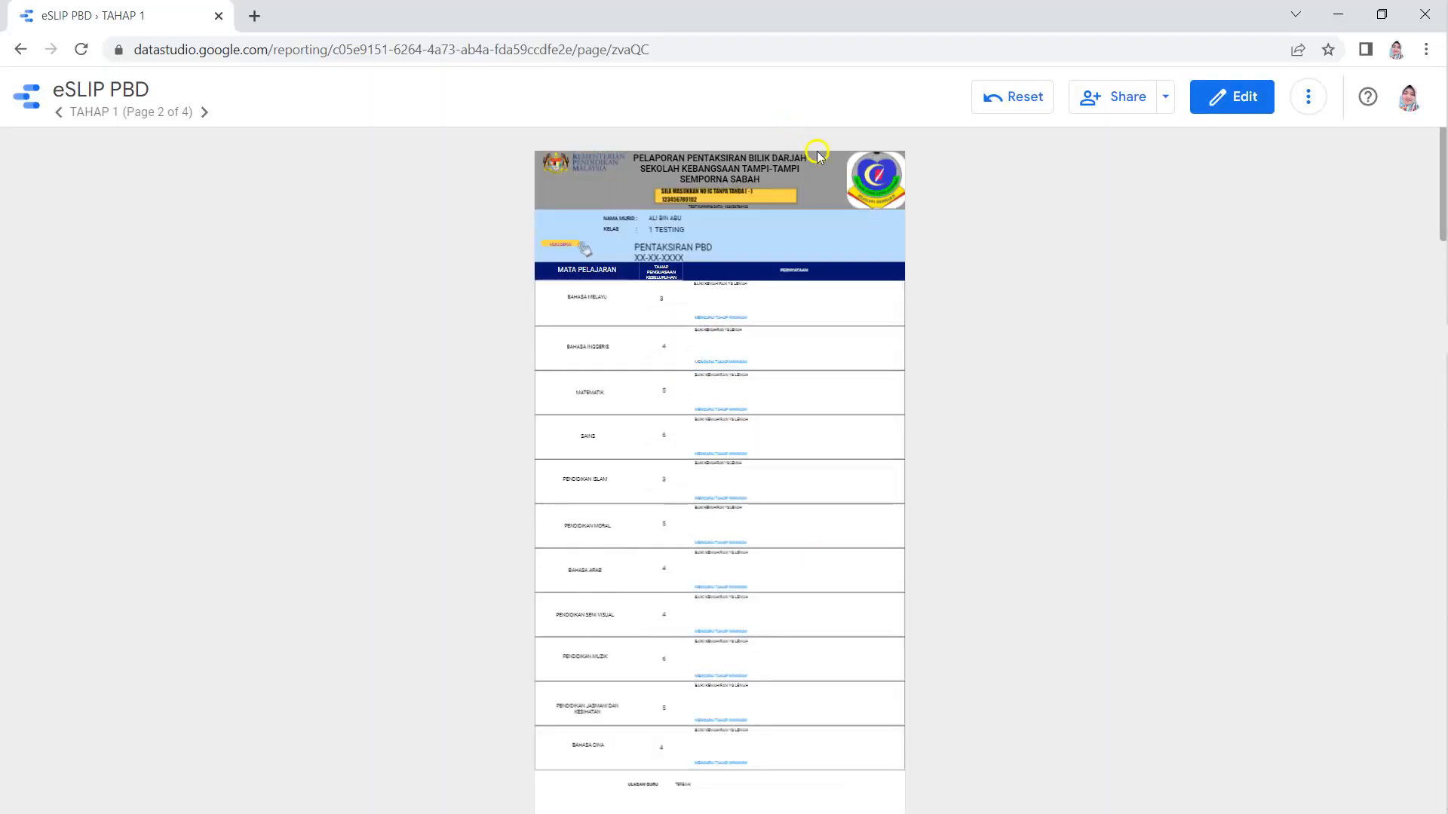
left_click(983, 214)
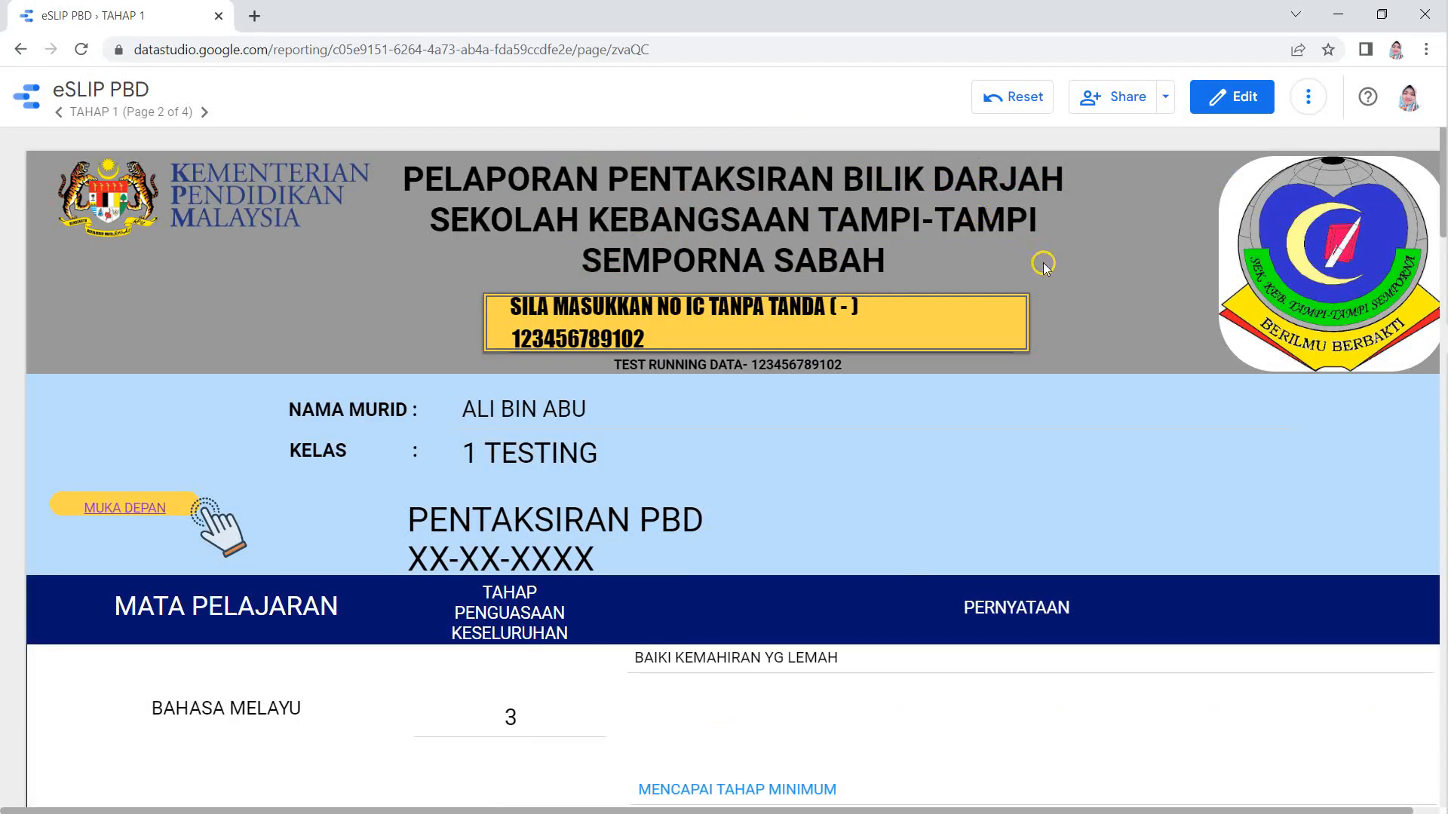
Review the subject rows of the TAHAP 1 slip and return to the MUKA DEPAN page
scroll(1043, 262, "down", 4)
scroll(479, 460, "down", 12)
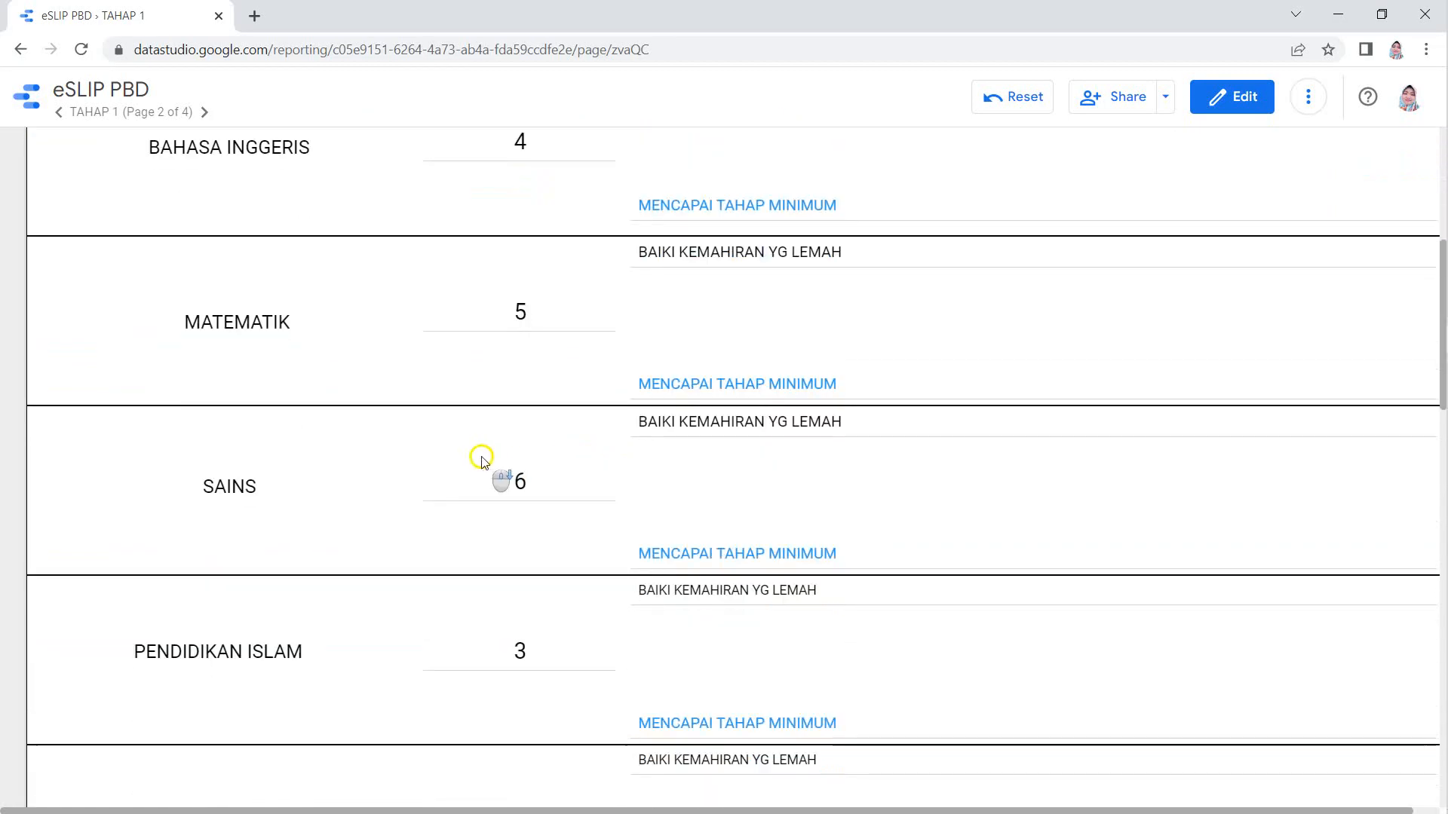
scroll(1175, 252, "up", 1)
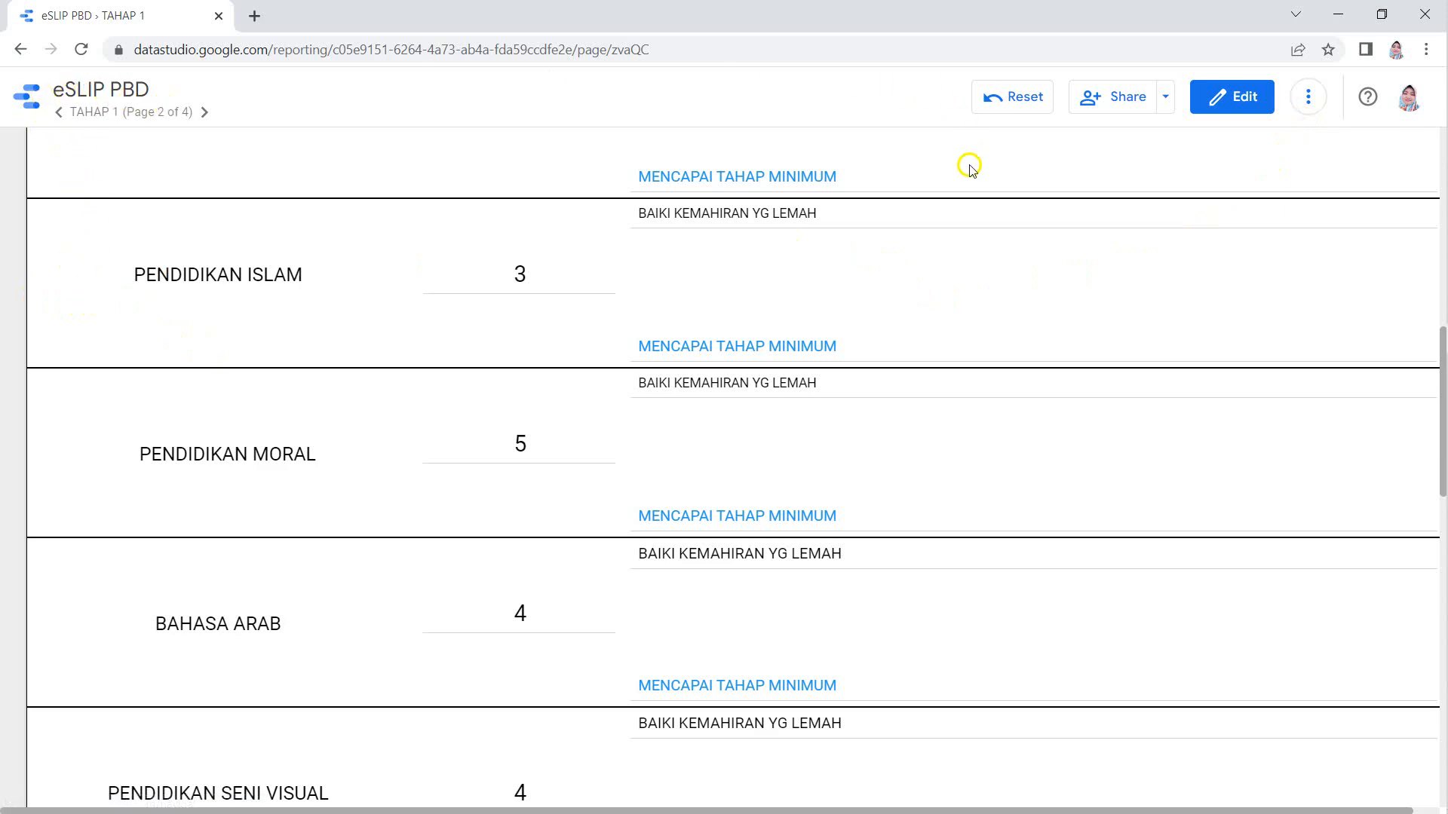
scroll(446, 288, "up", 15)
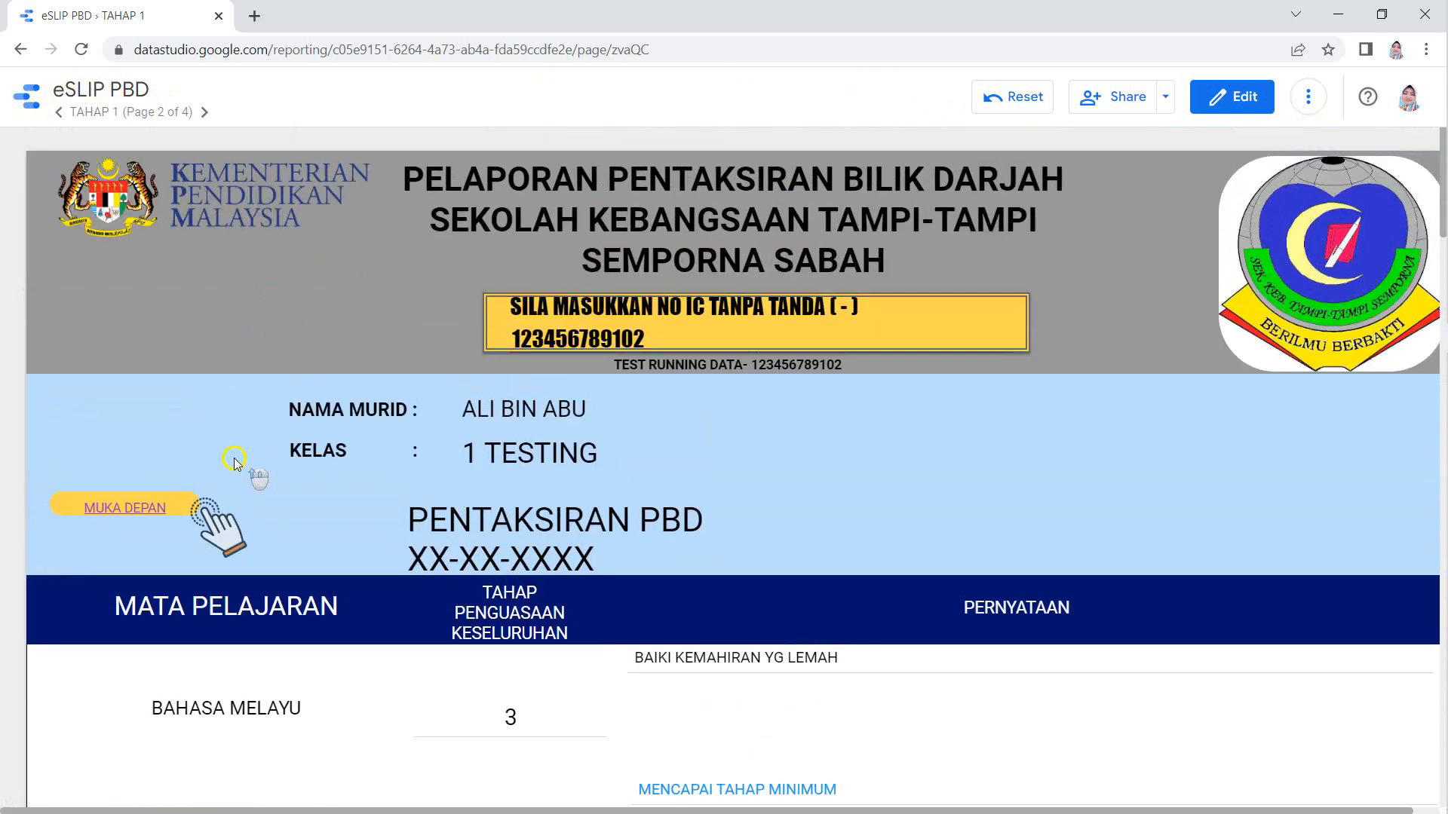
left_click(139, 507)
Open the PELAPORAN PENTAKSIRAN BILIK DARJAH TAHAP 2 page, view its IC number search, and return to MUKA DEPAN
scroll(374, 530, "down", 1)
scroll(374, 530, "down", 10)
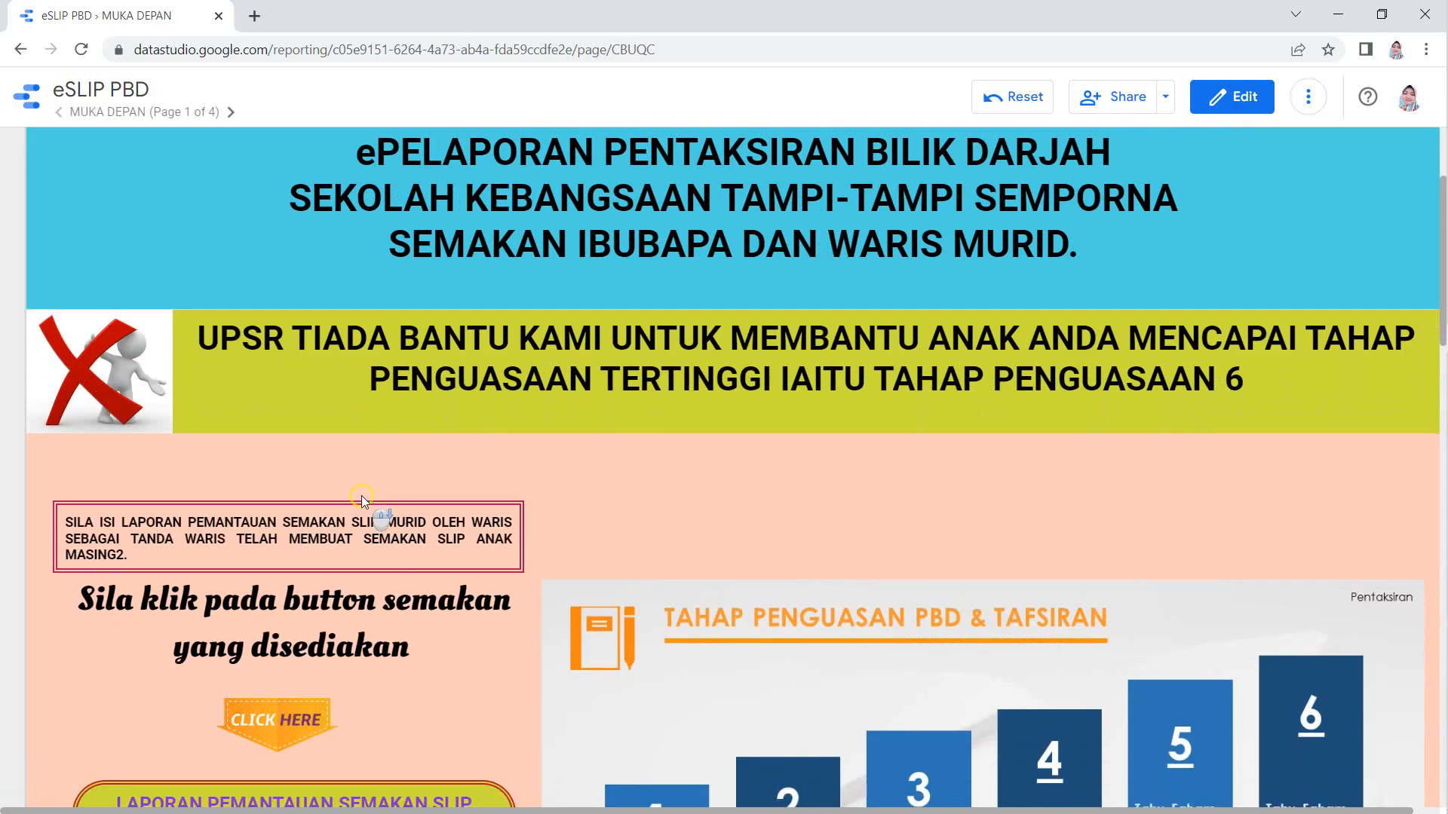
left_click(337, 523)
scroll(510, 461, "up", 2)
scroll(510, 462, "up", 8)
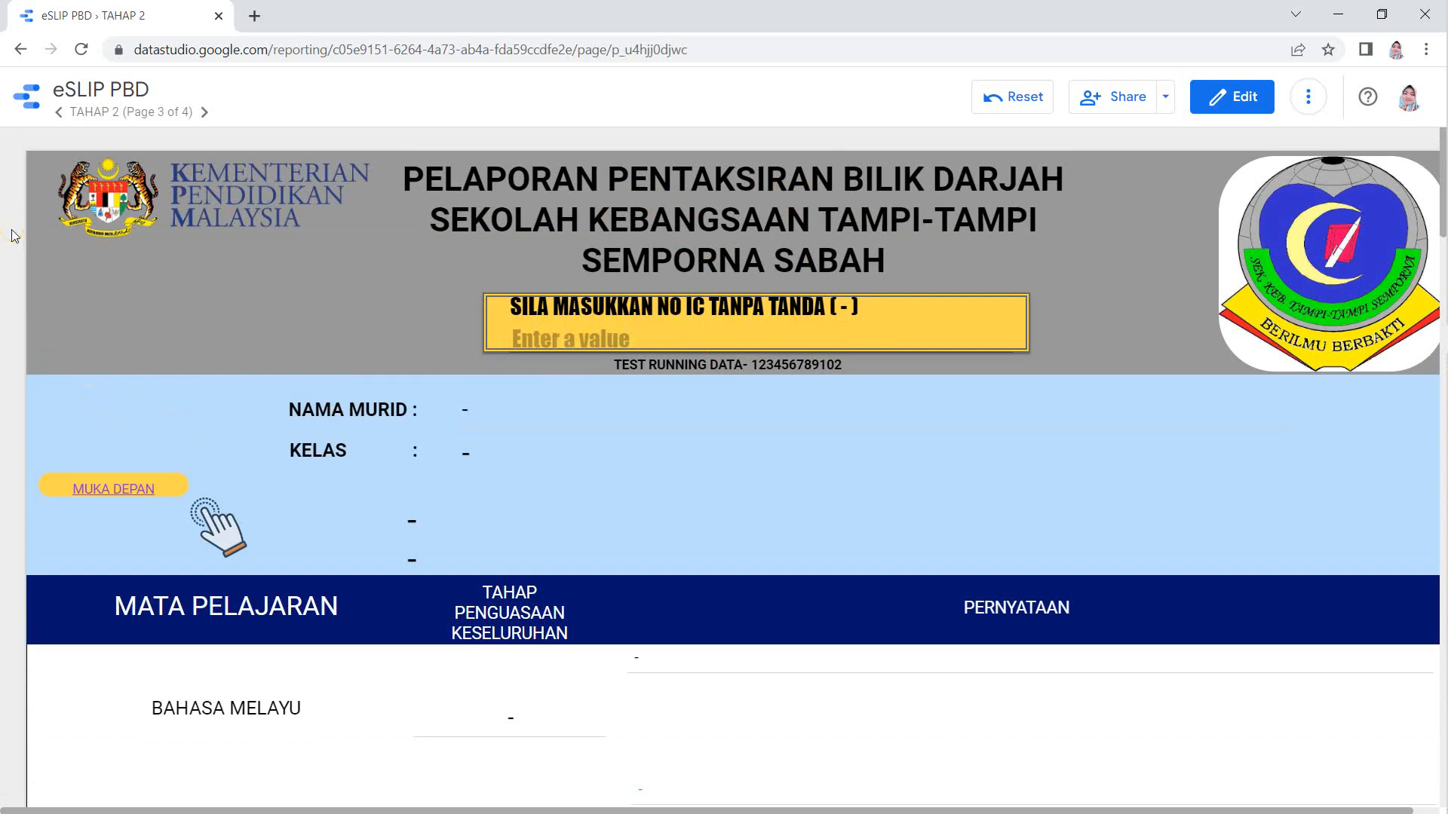
left_click(132, 490)
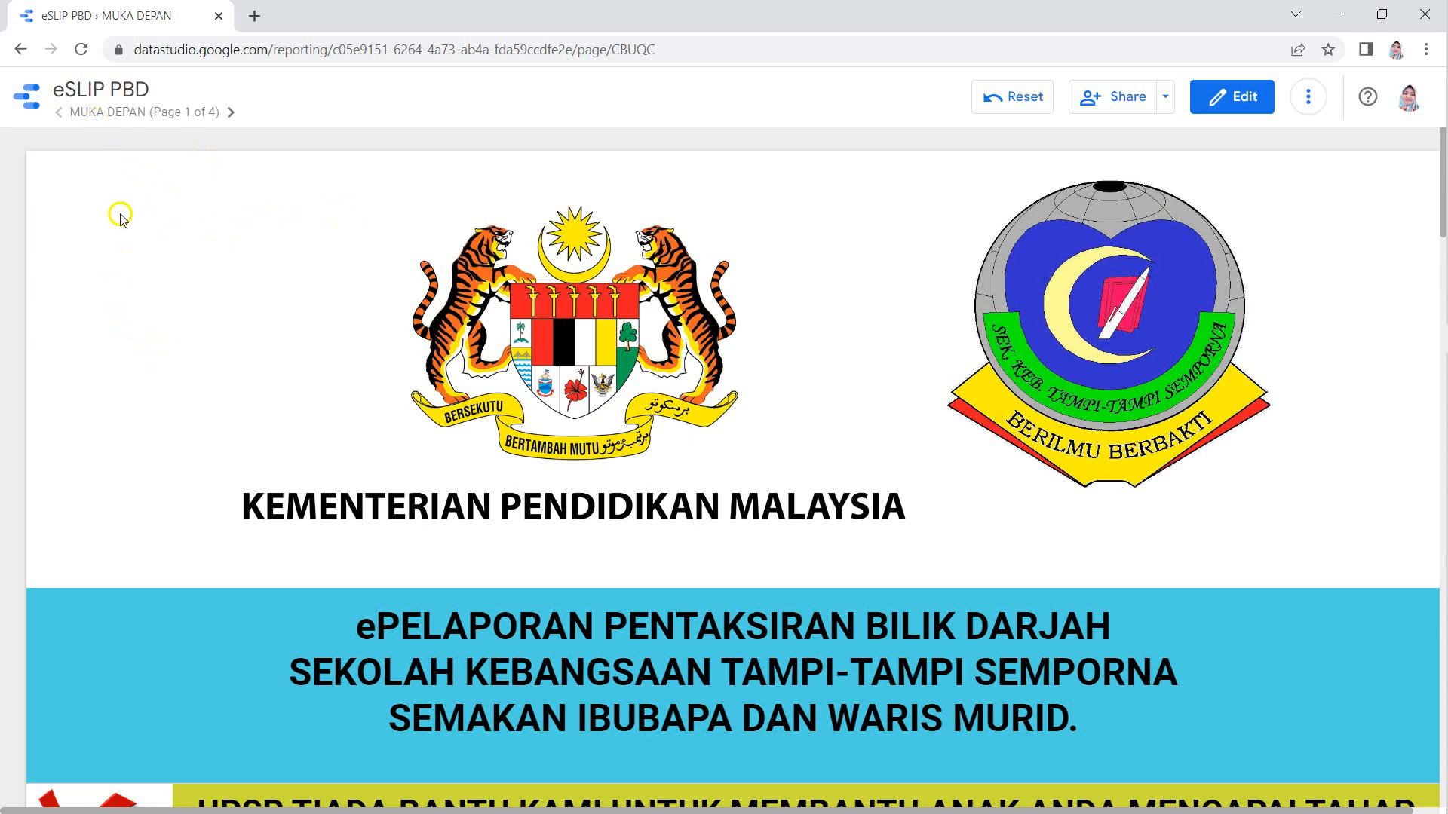
scroll(143, 236, "down", 5)
scroll(188, 291, "up", 5)
scroll(166, 410, "down", 4)
scroll(167, 409, "down", 1)
scroll(161, 399, "up", 5)
scroll(311, 423, "down", 3)
Go to the recent reports list and open the PBD DAN ANALISIS DATA report last opened at 2:24 PM to view its home page
left_click(22, 99)
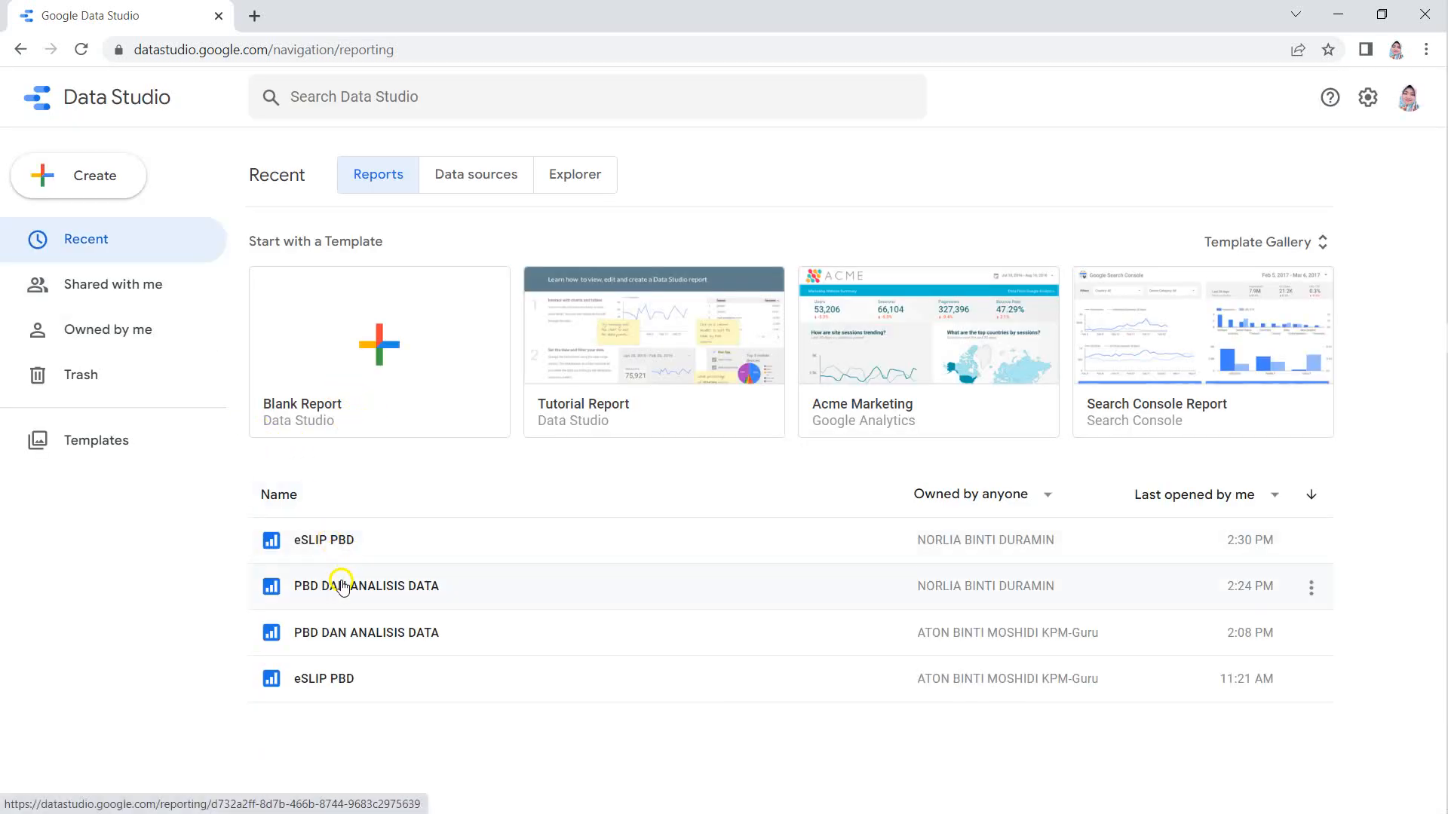
left_click(359, 630)
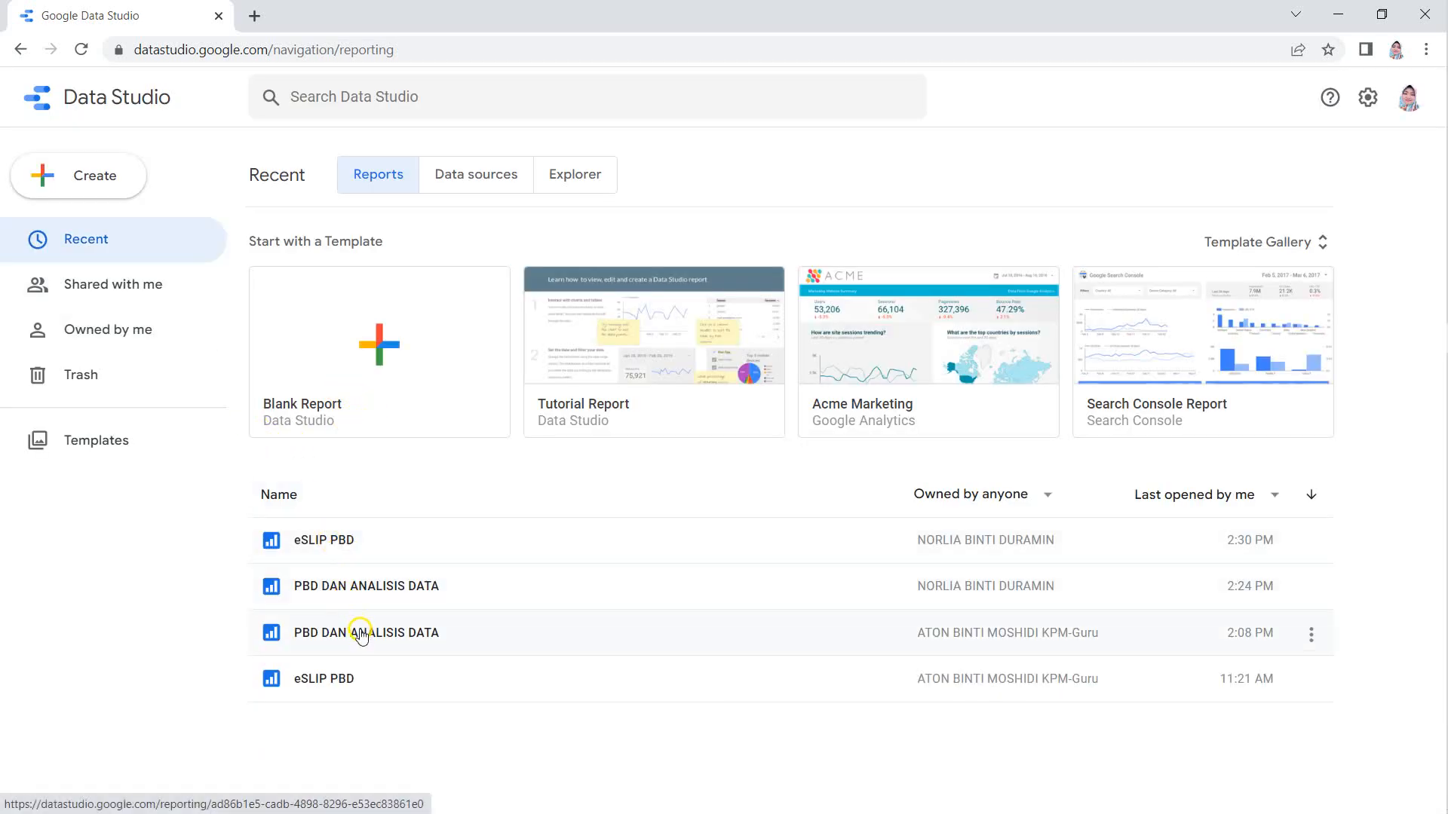
left_click(324, 588)
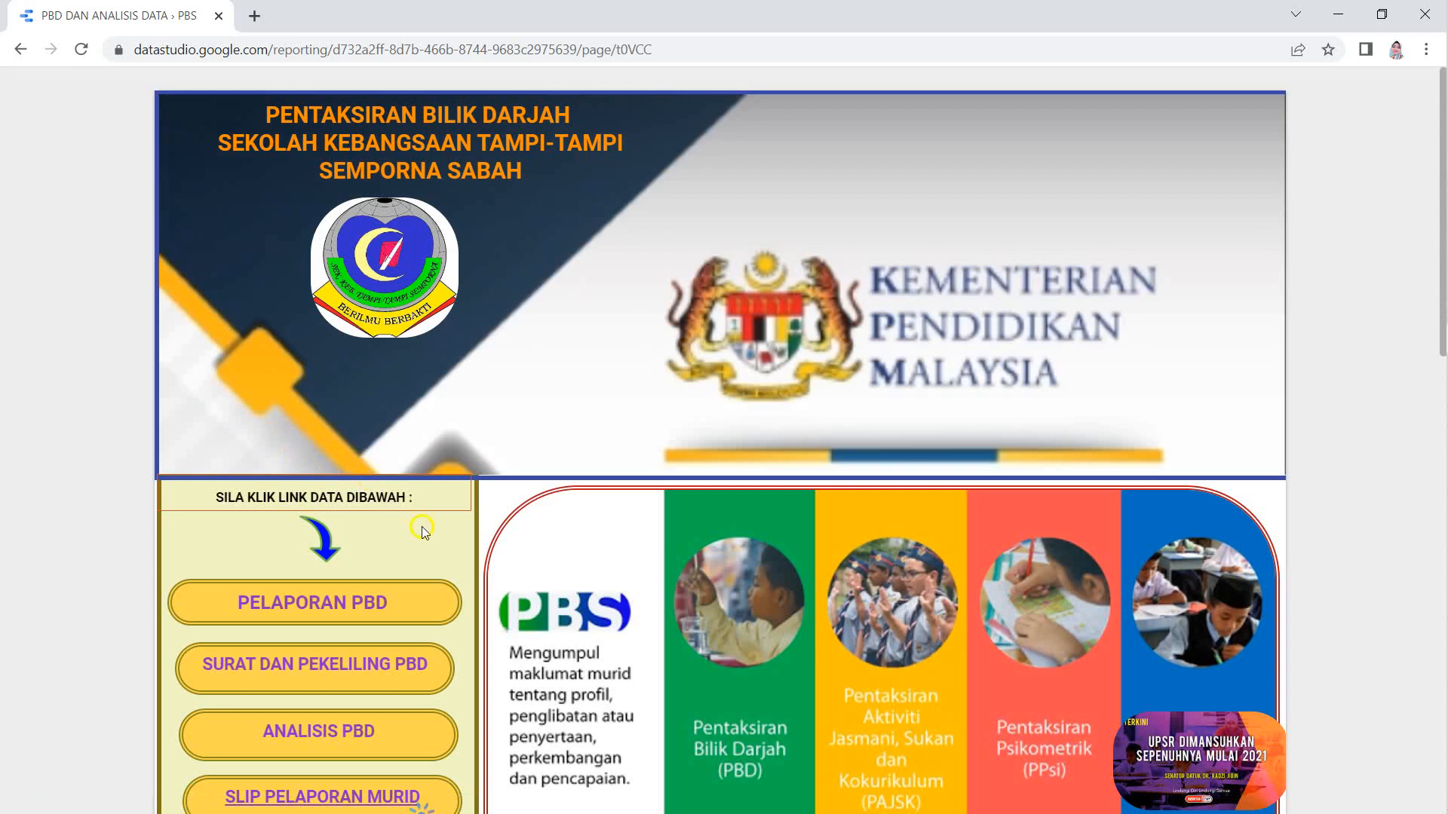
scroll(296, 526, "down", 5)
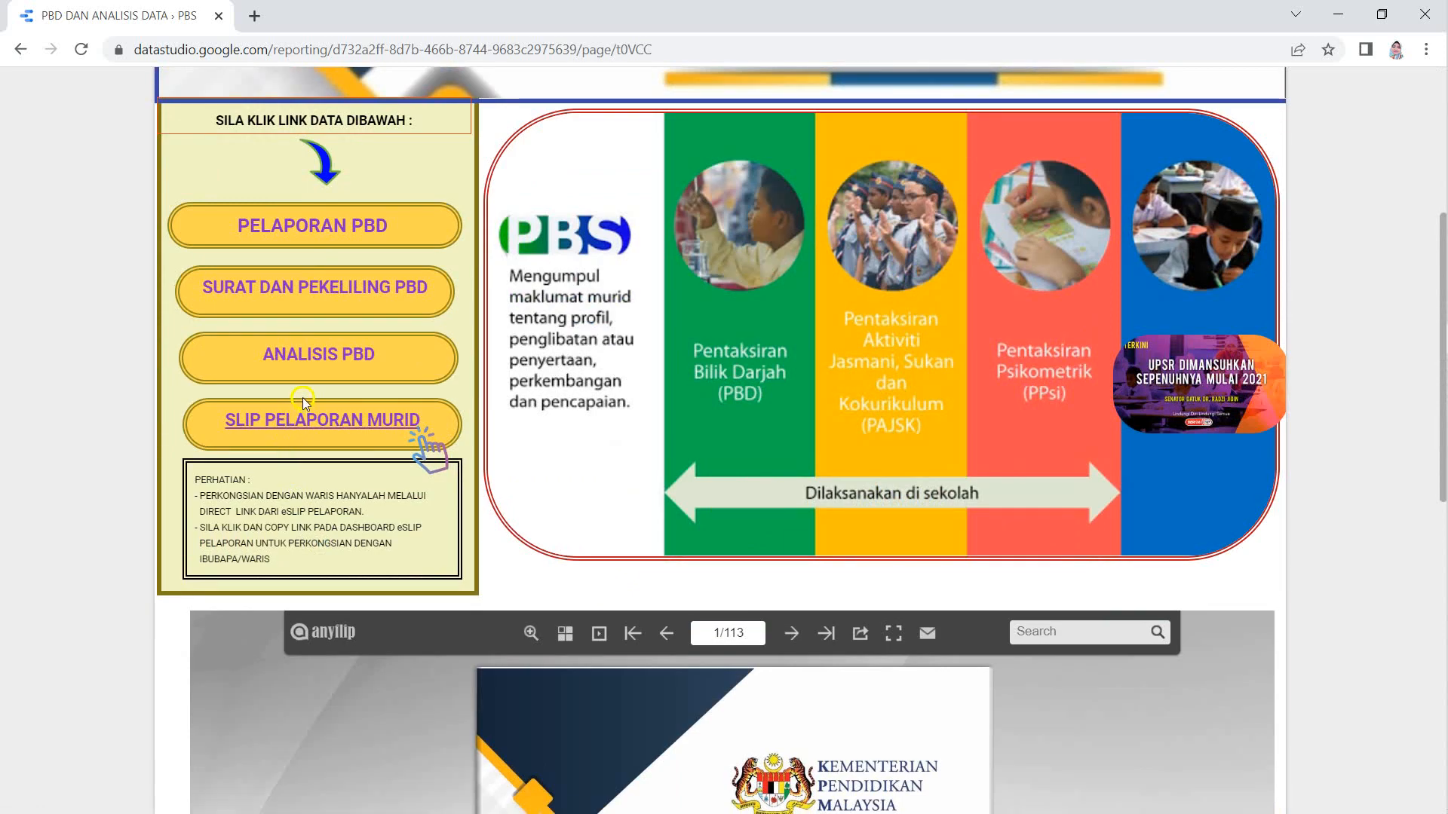
scroll(297, 388, "up", 5)
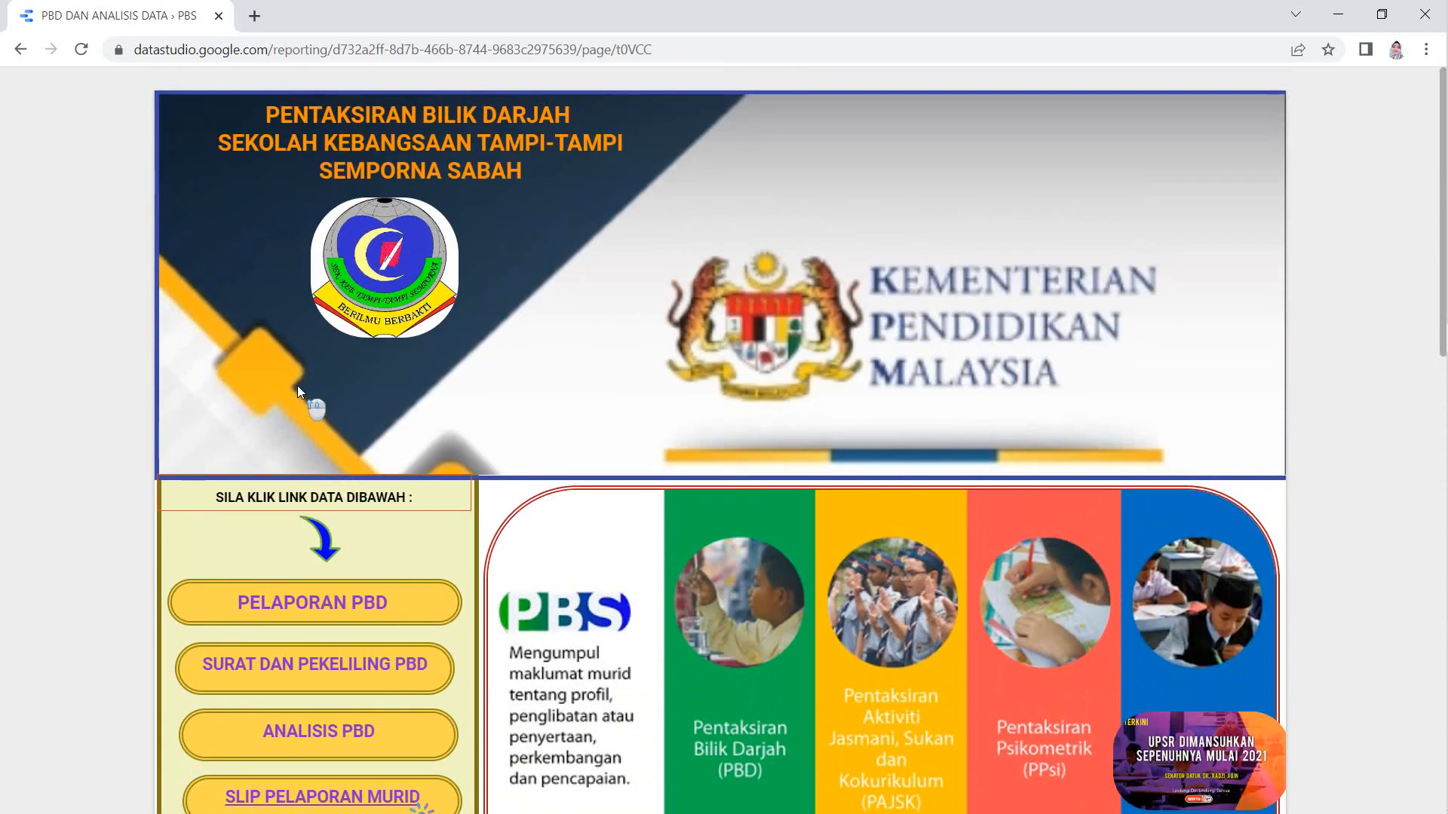